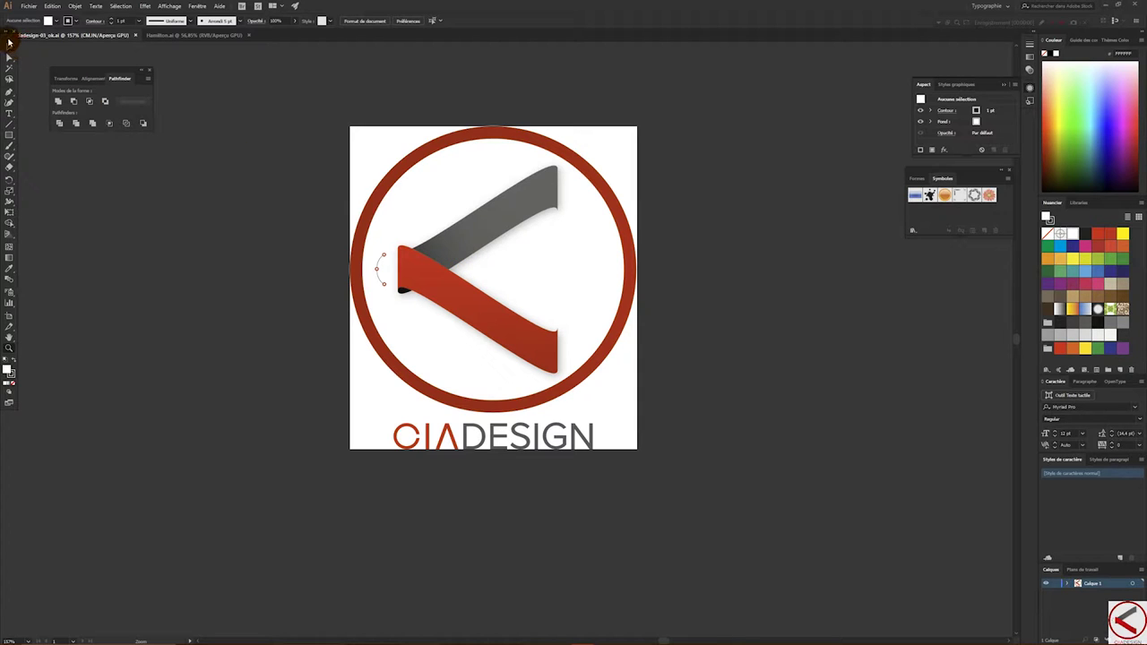
Step: Float the tool set, then switch to the Les indispensables workspace and reset it to default
drag(7, 37, 983, 240)
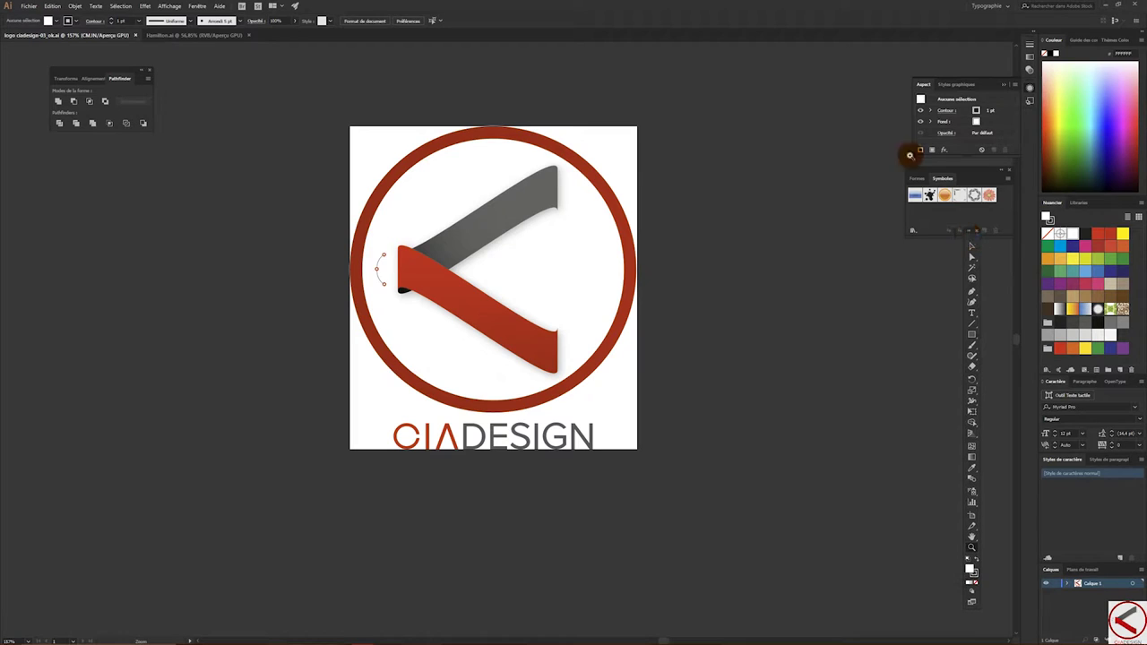
click(991, 5)
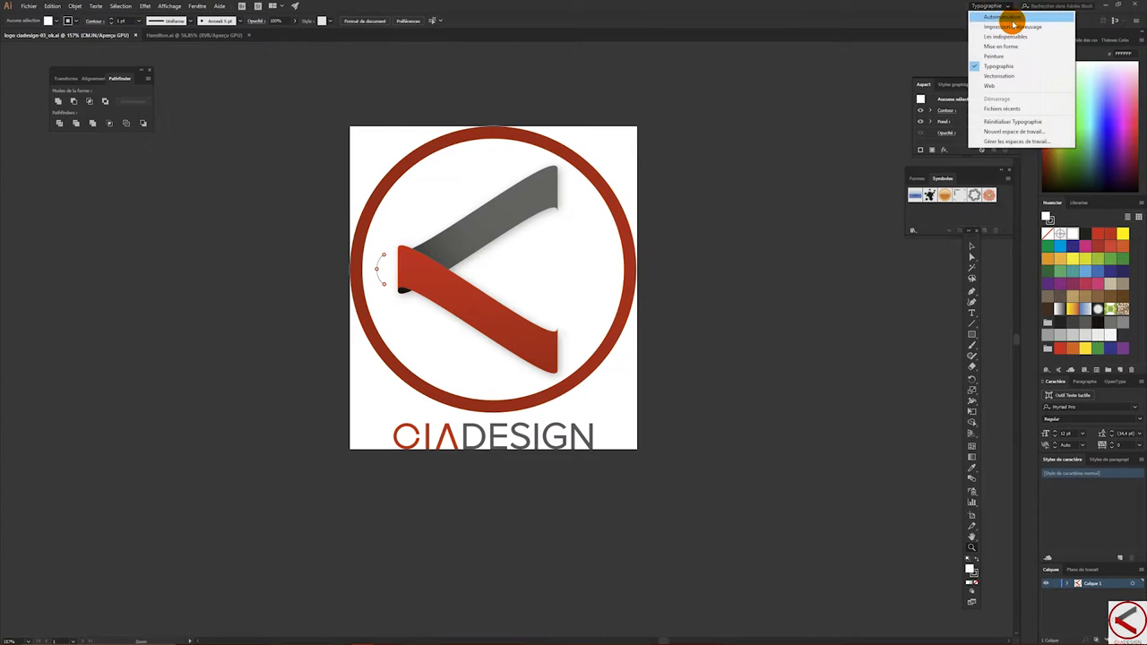
click(1006, 37)
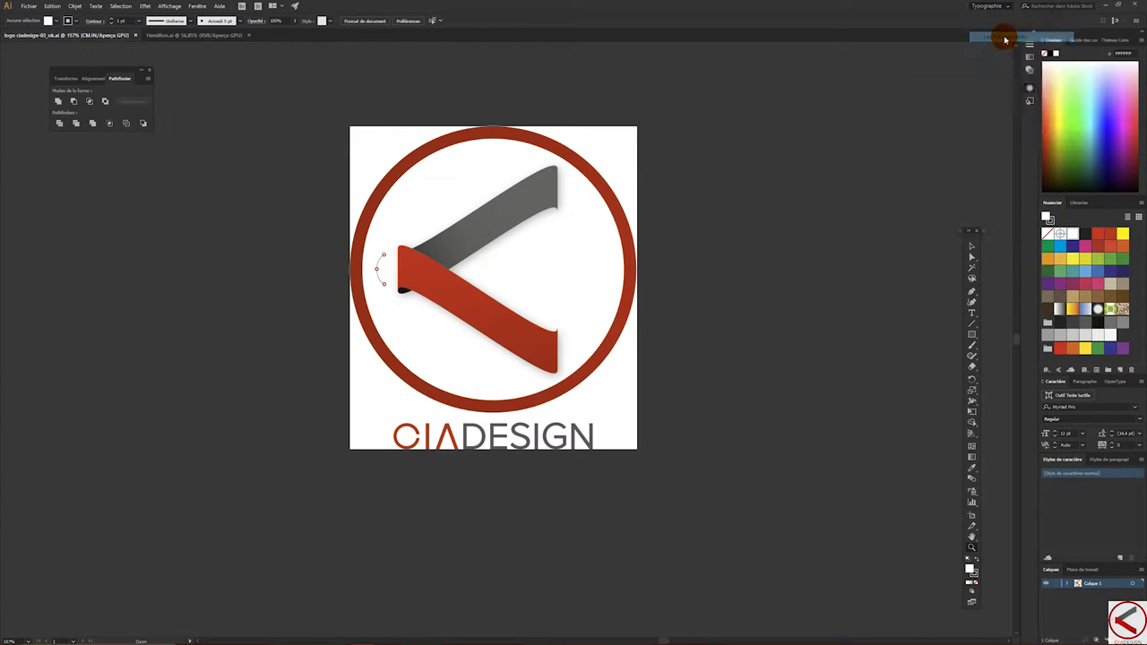
click(1010, 7)
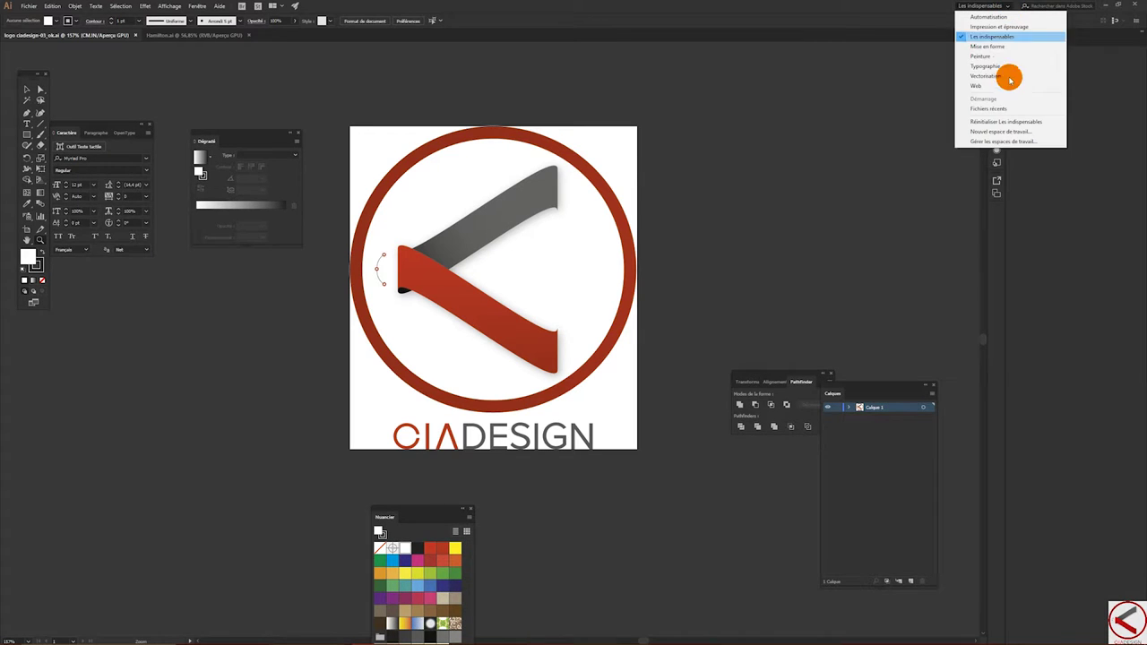
click(1029, 123)
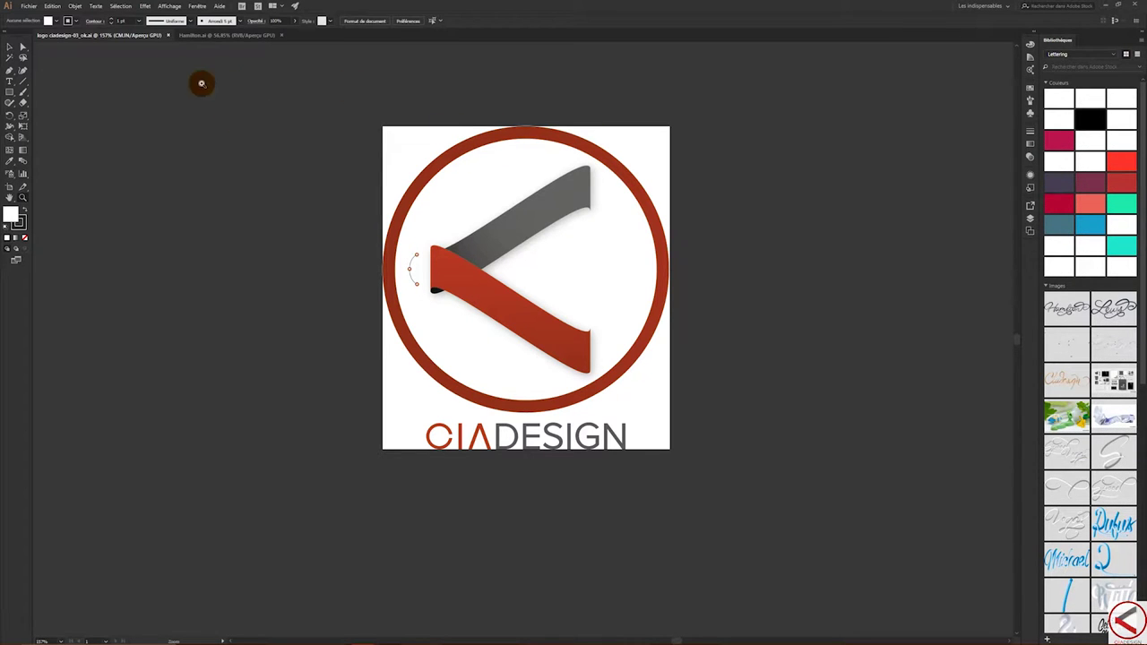
Step: Show Hamilton.ai zoomed in on the Ham, panned up to the red Lewis lettering
click(249, 36)
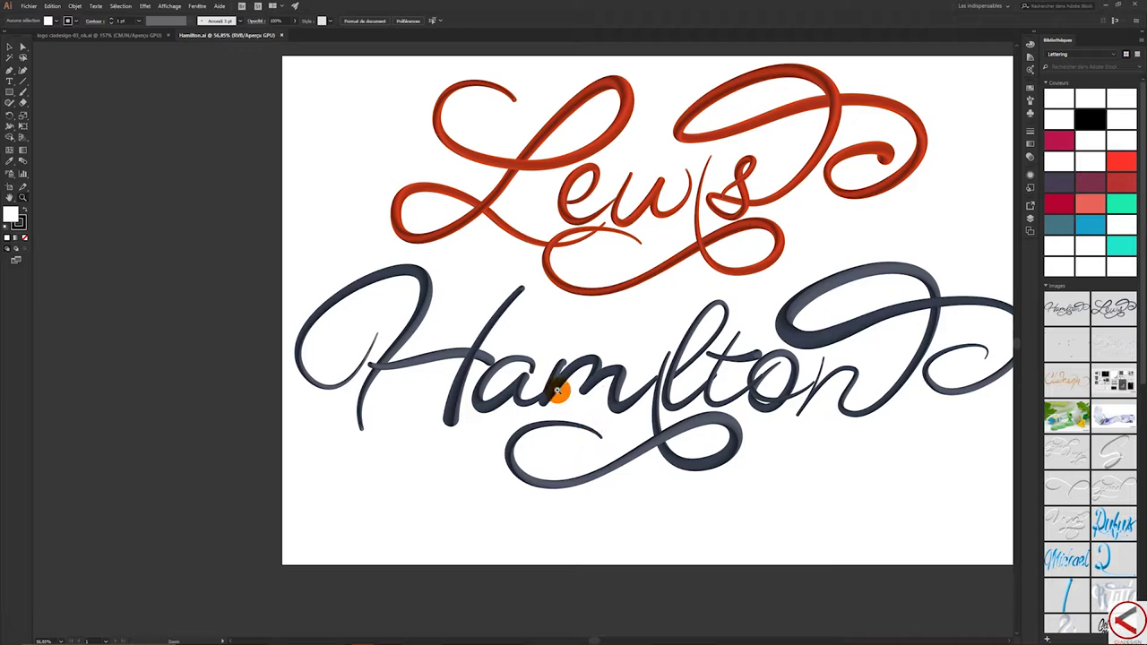
drag(441, 381, 594, 379)
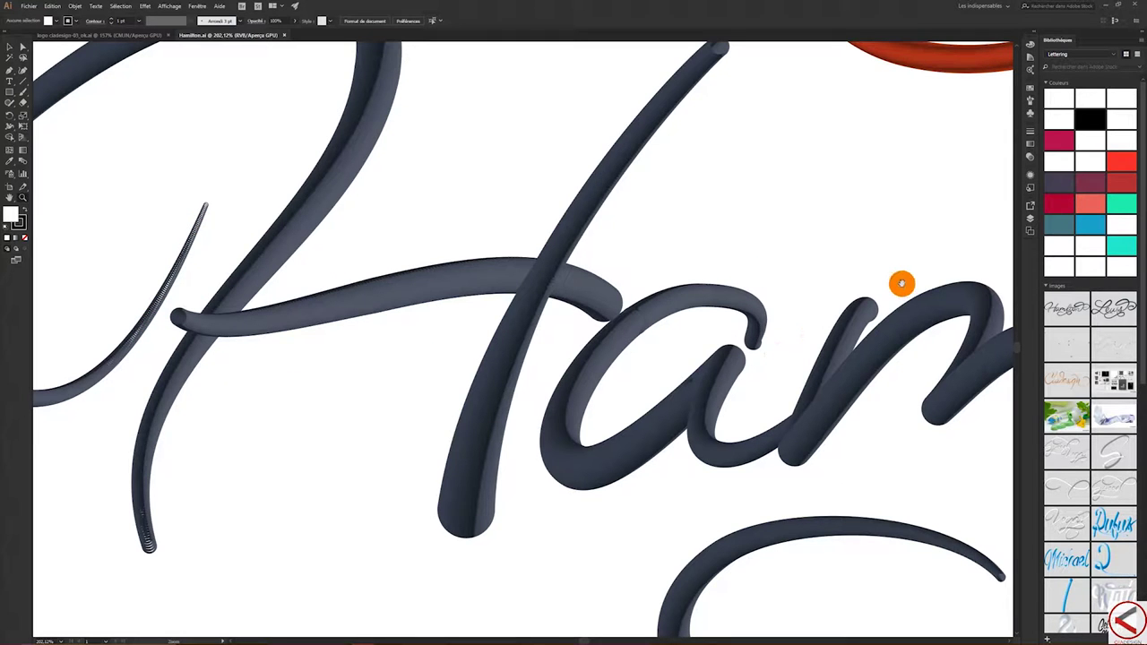
scroll(814, 290, right, 5)
scroll(564, 428, up, 2)
scroll(789, 287, right, 2)
scroll(385, 479, up, 5)
scroll(394, 493, up, 3)
scroll(726, 267, right, 2)
scroll(704, 287, up, 2)
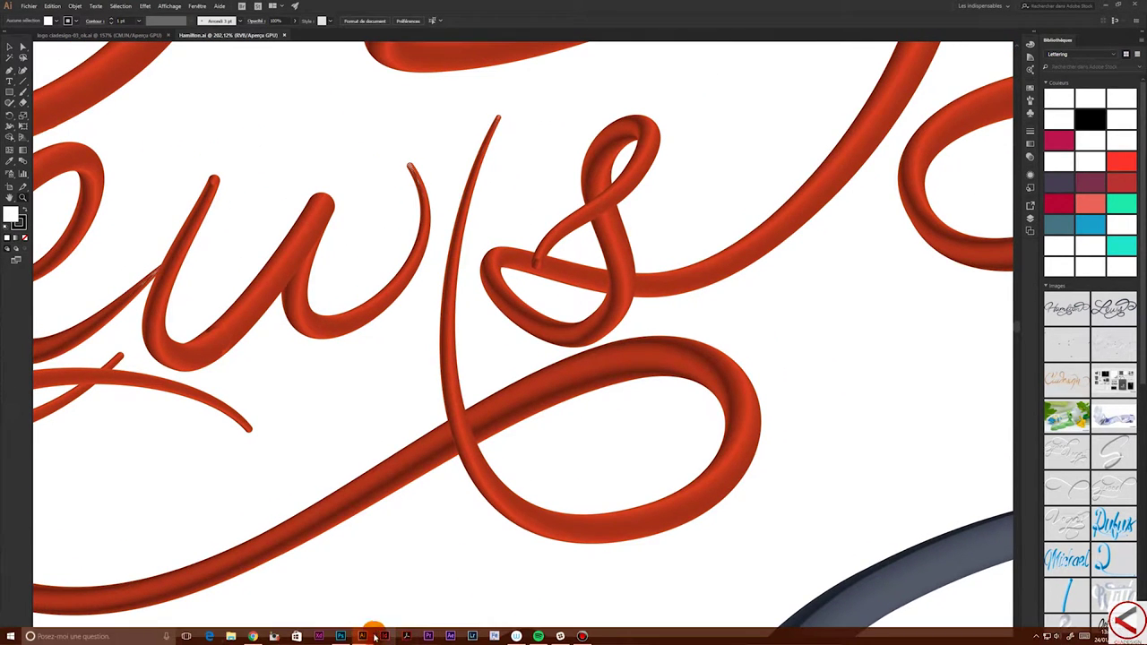
click(340, 636)
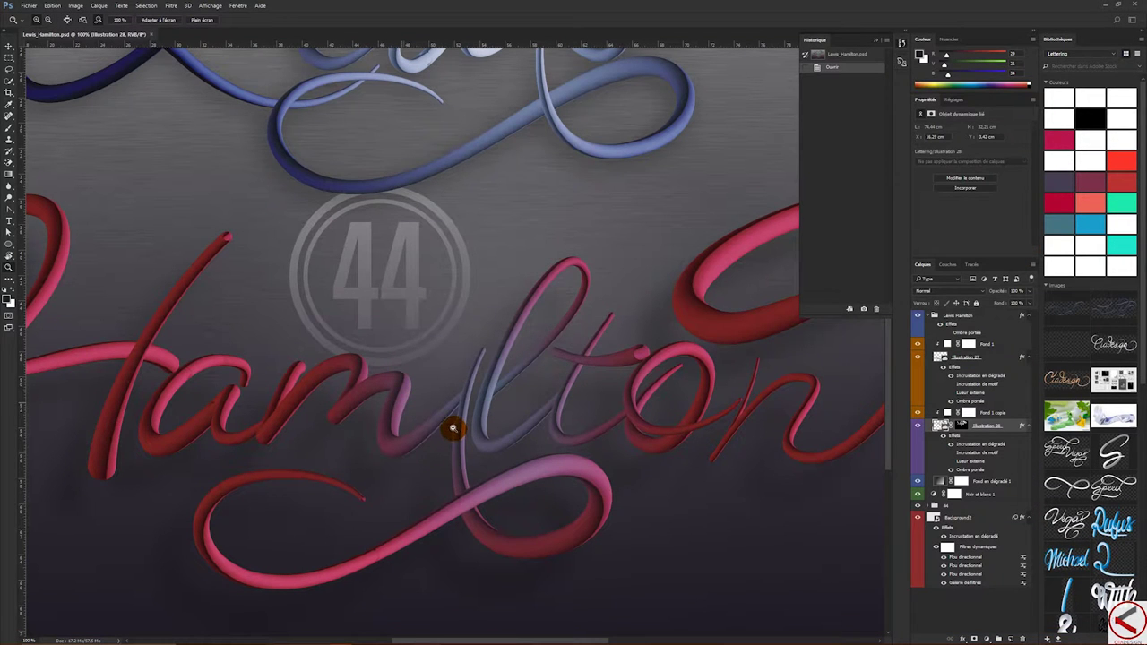
alt+click(441, 446)
alt+click(440, 404)
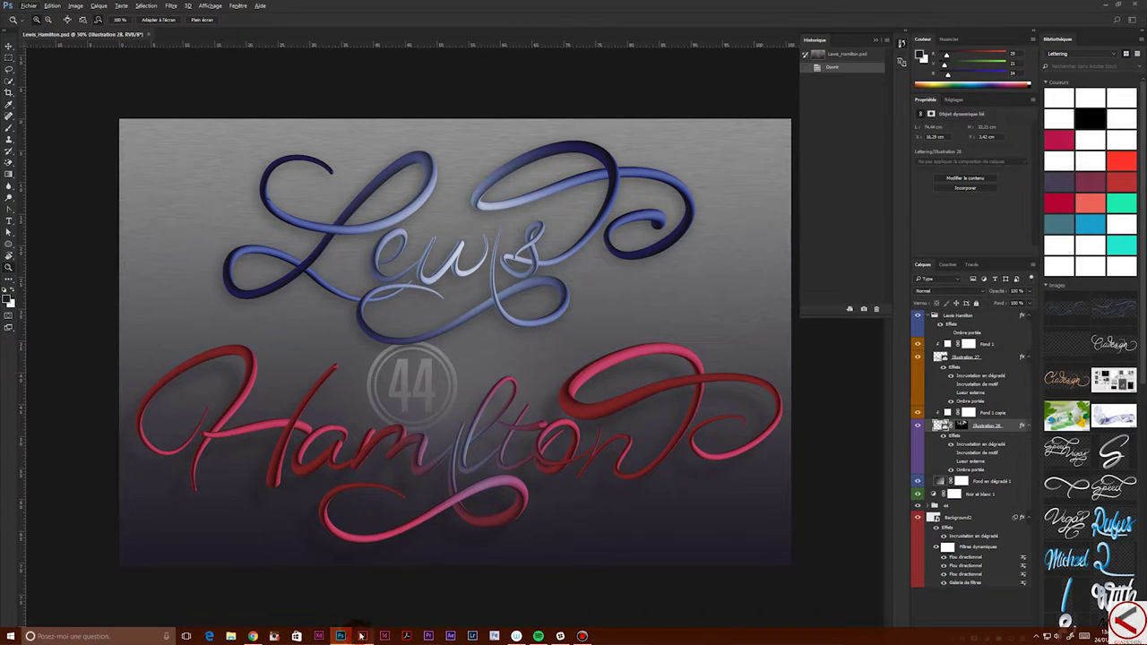
click(361, 637)
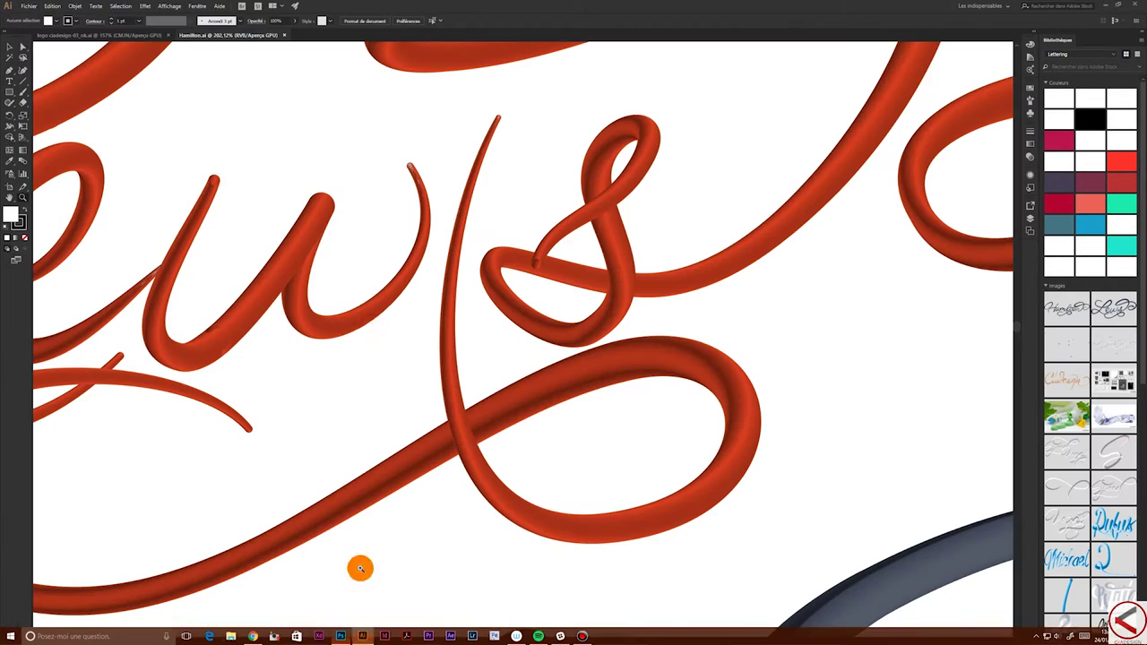
Step: Close Hamilton.ai and the CIA Design logo, then create a new 3000 × 2000 px document
click(288, 36)
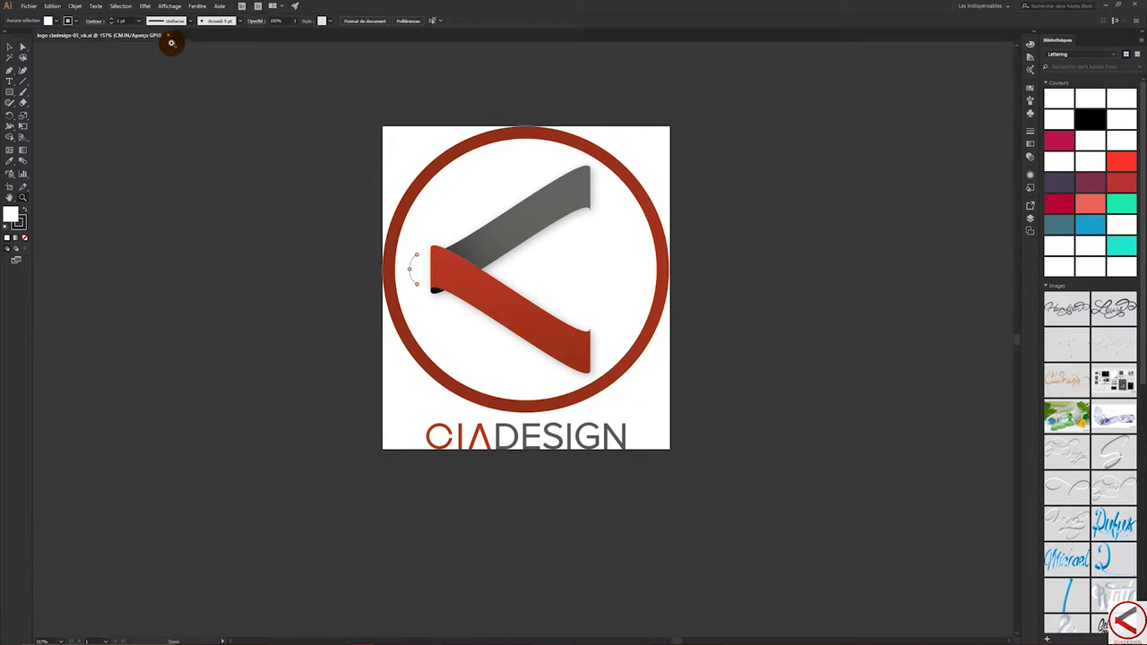
click(168, 37)
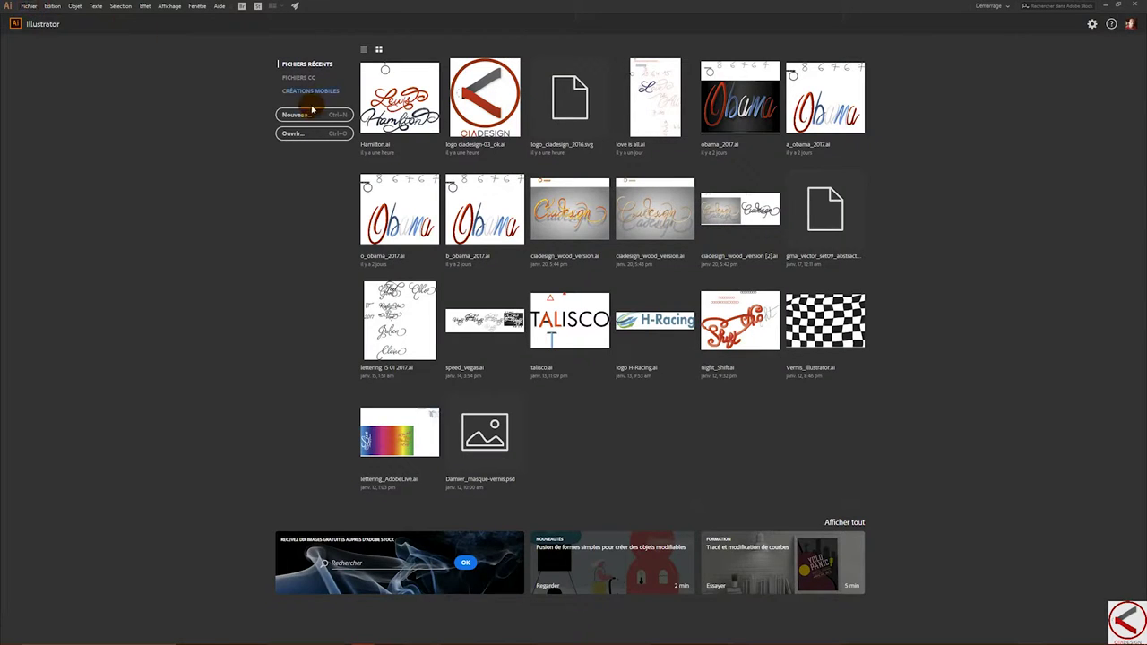
click(308, 115)
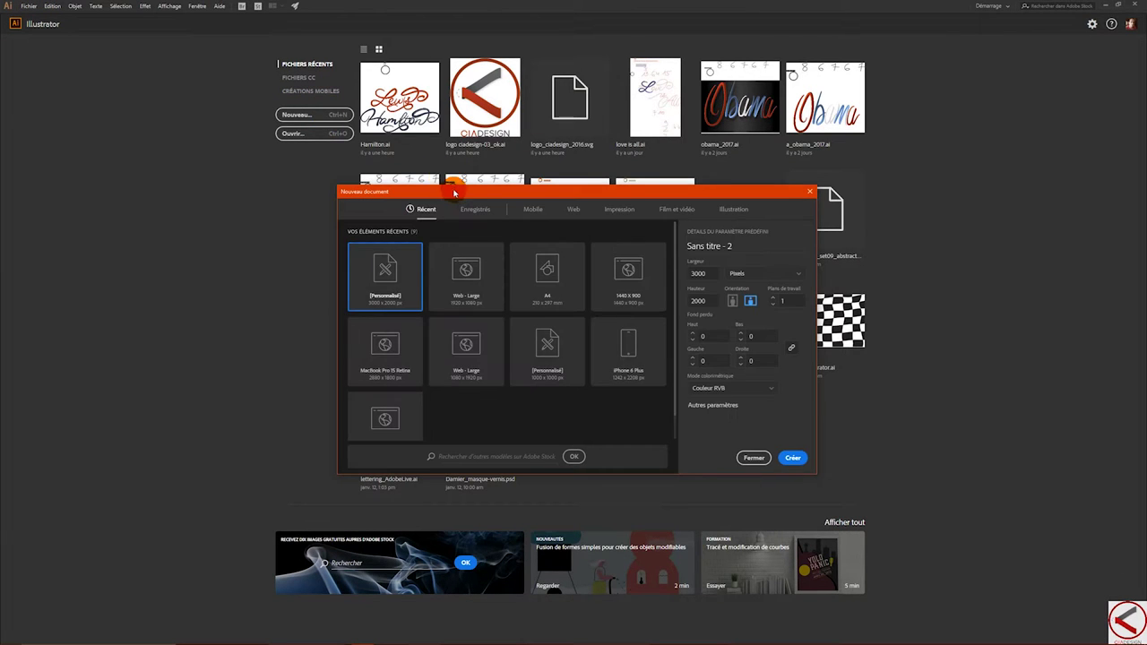
drag(463, 195, 484, 150)
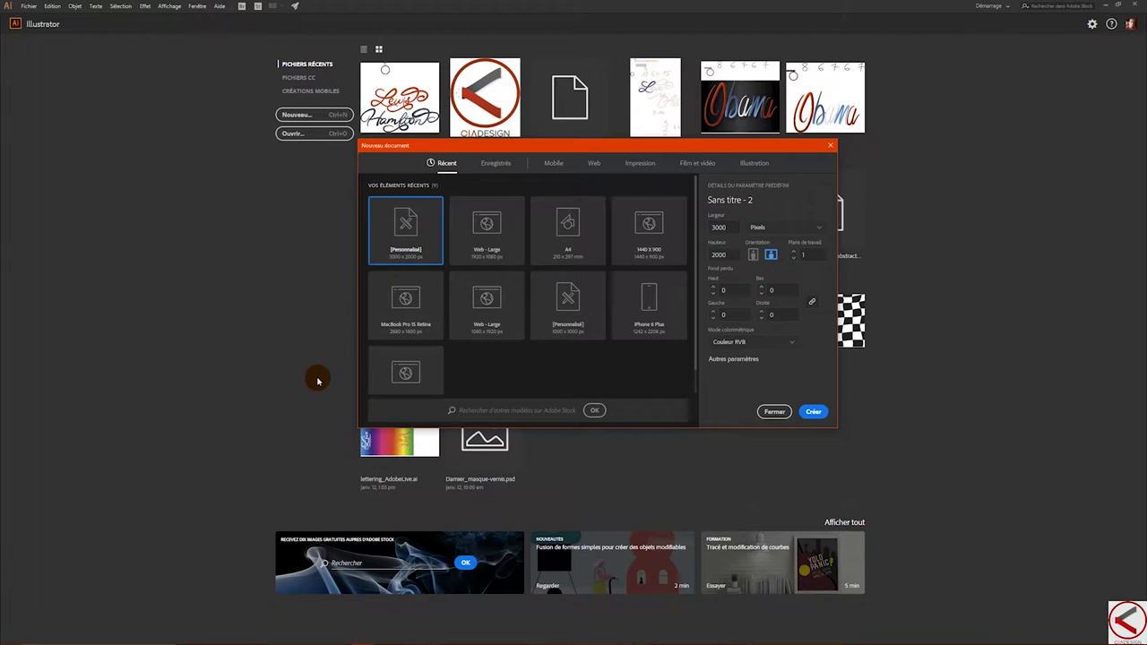
click(809, 416)
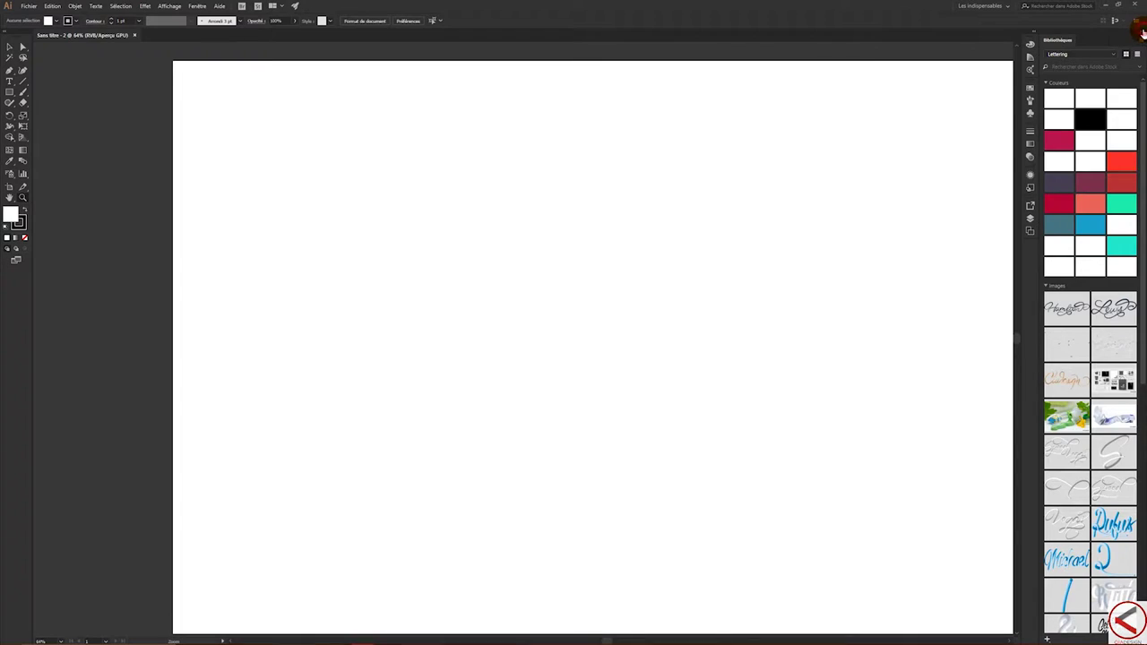
Step: Collapse the Libraries panel and set the Type tool's font to Lush Script from the Typekit fonts
click(1143, 31)
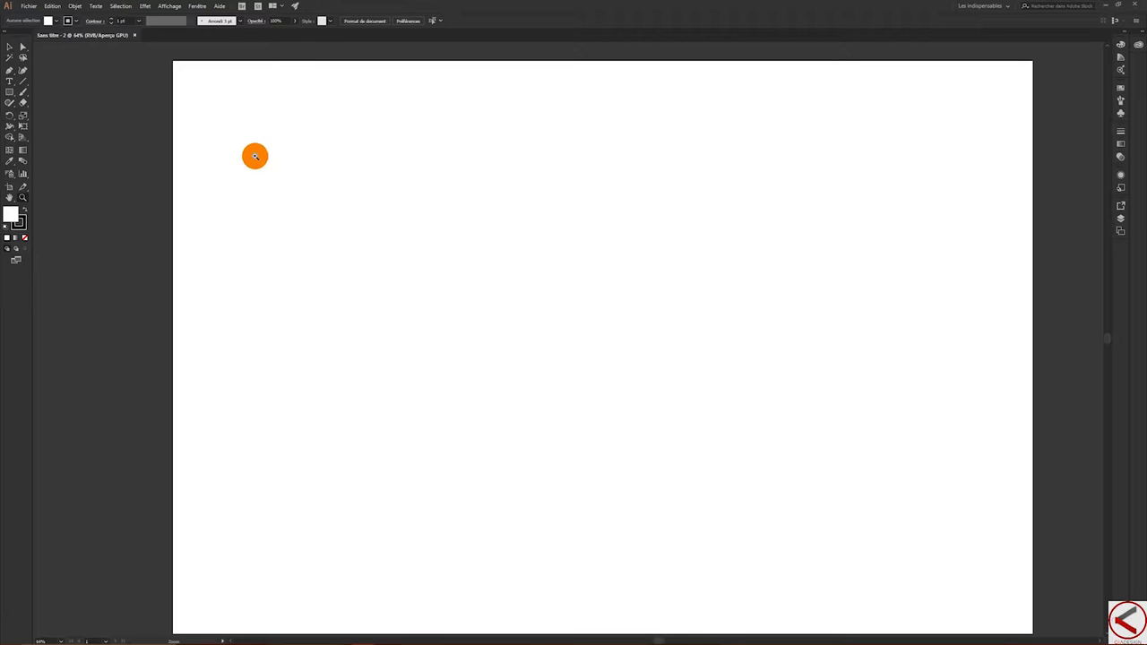
click(10, 80)
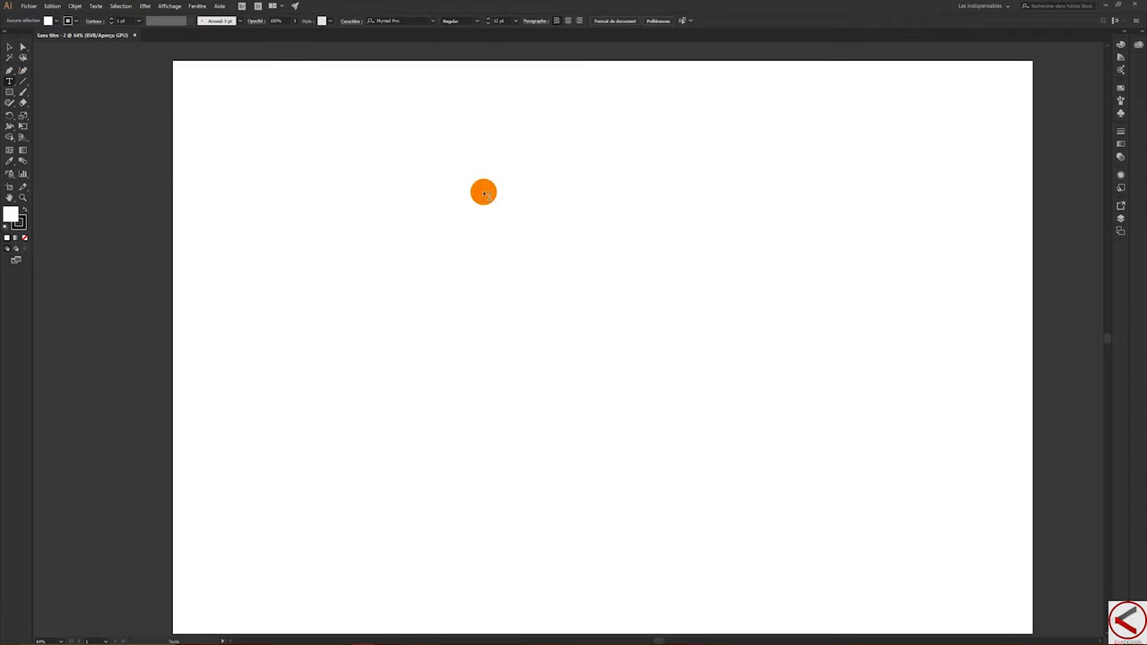
click(435, 20)
scroll(582, 57, up, 5)
scroll(581, 57, up, 5)
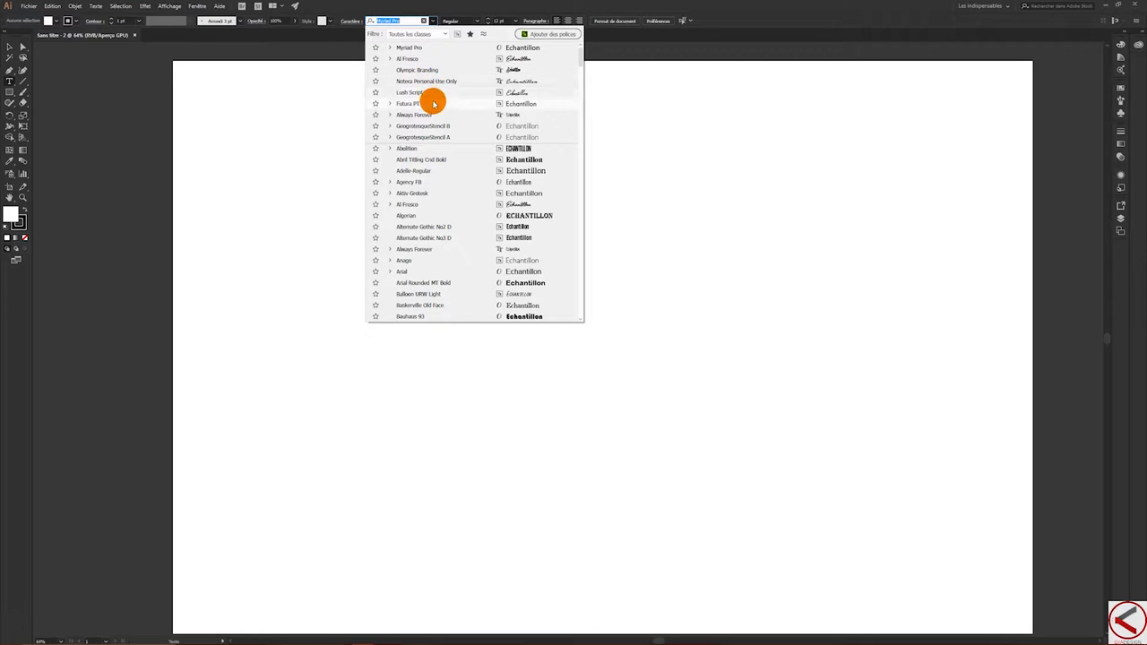
click(427, 92)
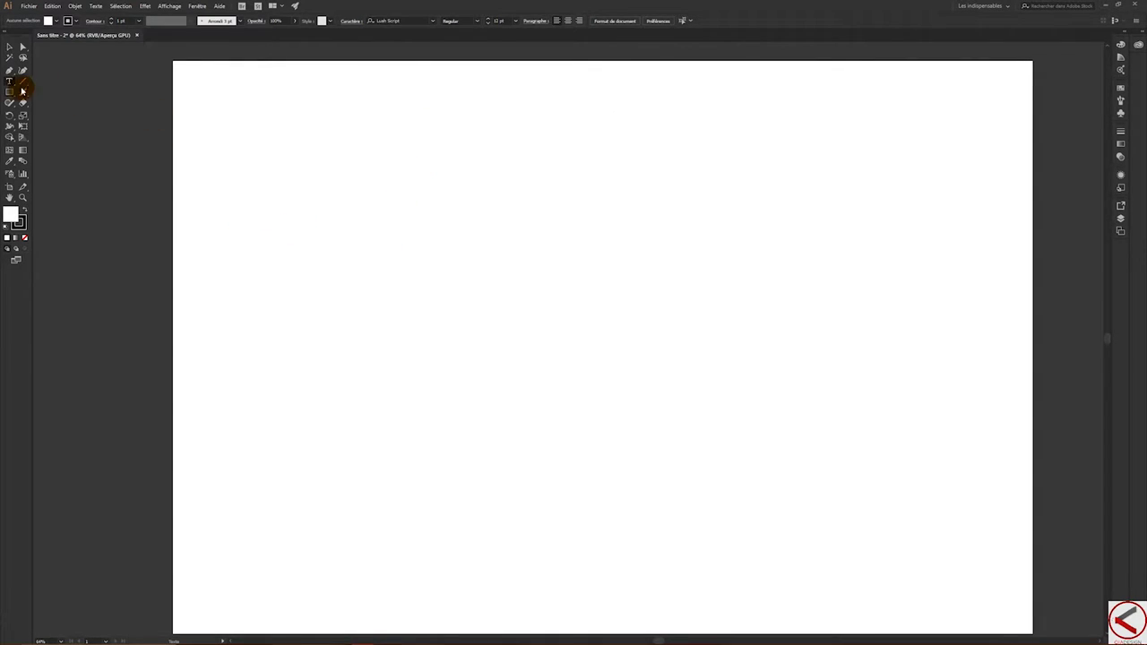
click(435, 20)
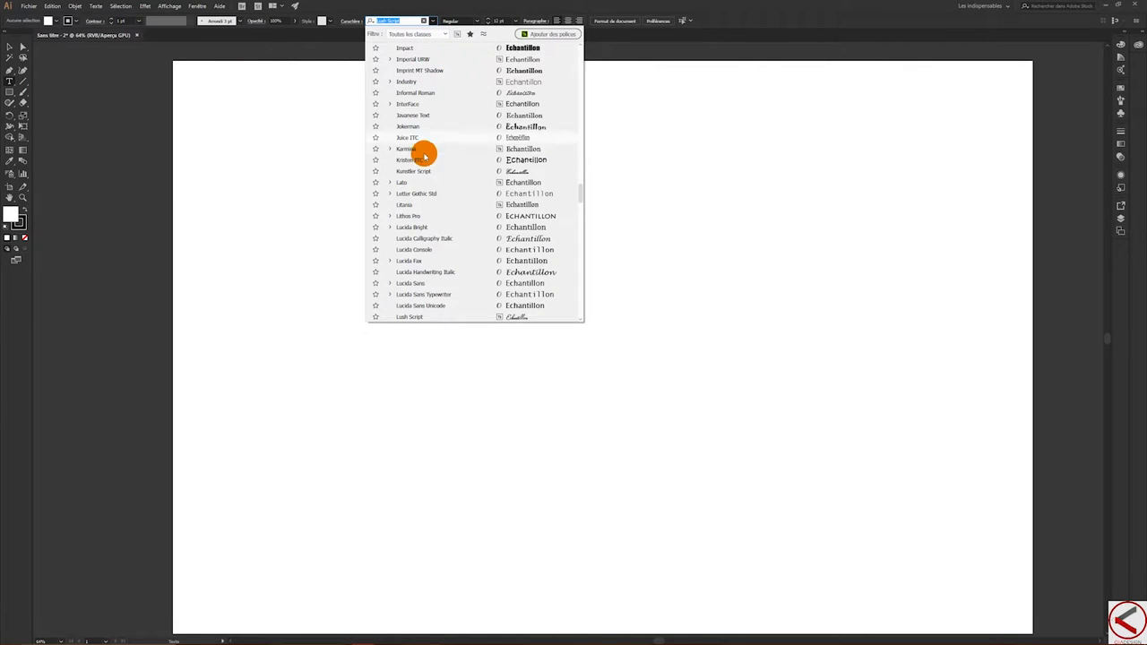
click(458, 35)
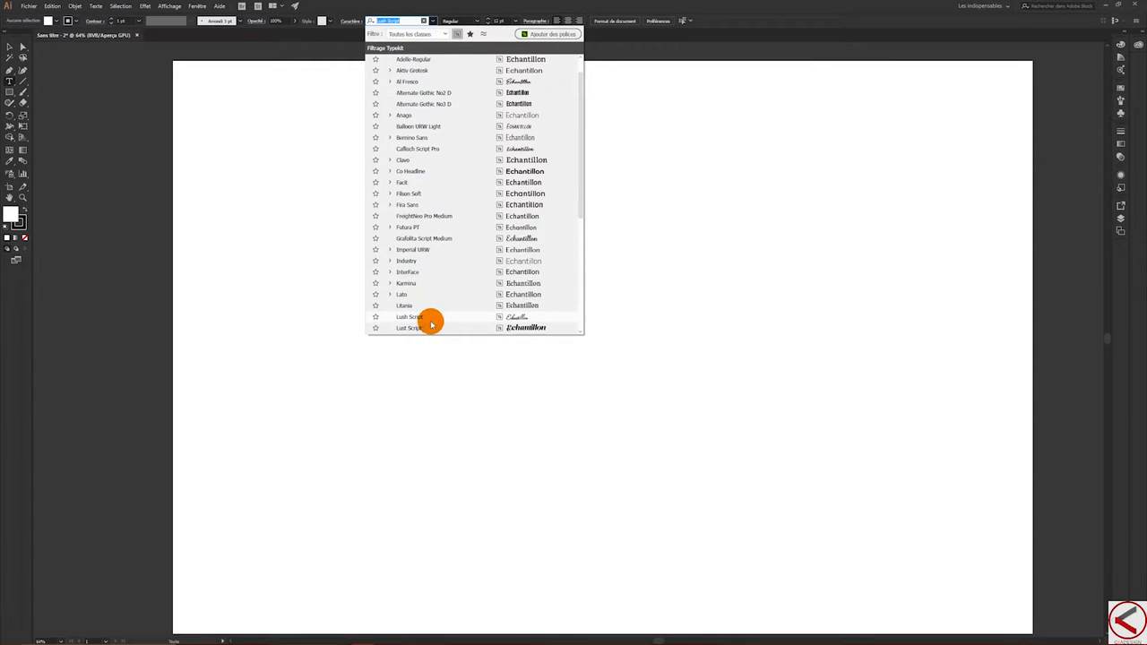
click(507, 315)
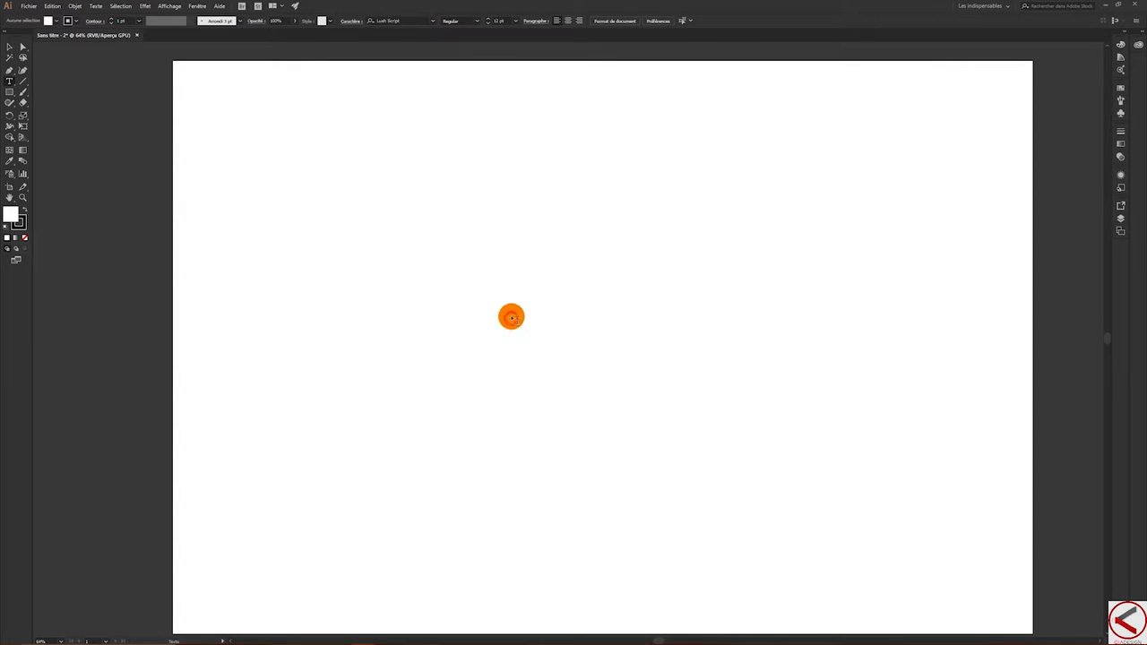
Step: Draw a text area on the artboard filled with placeholder script text
click(345, 181)
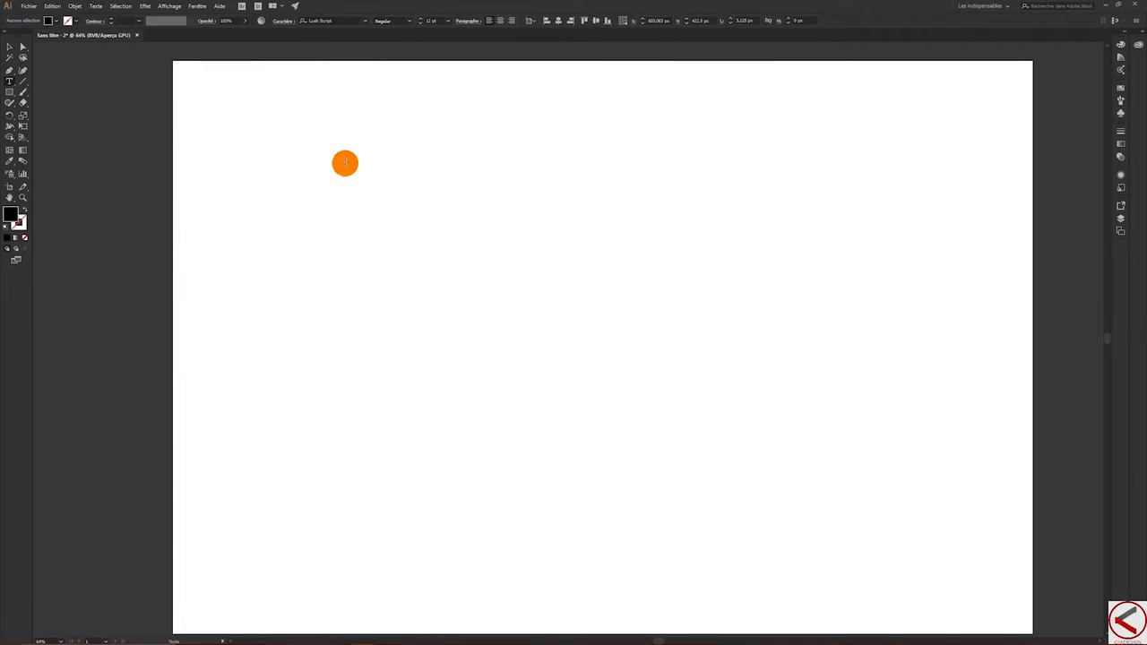
click(328, 176)
key(Escape)
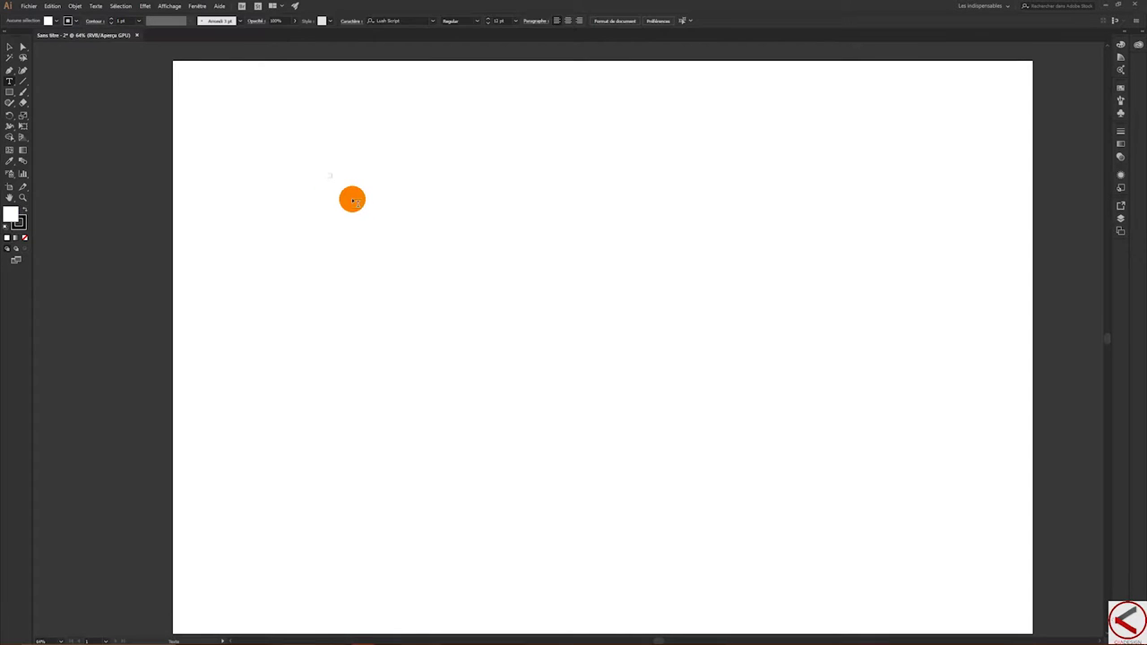
click(354, 203)
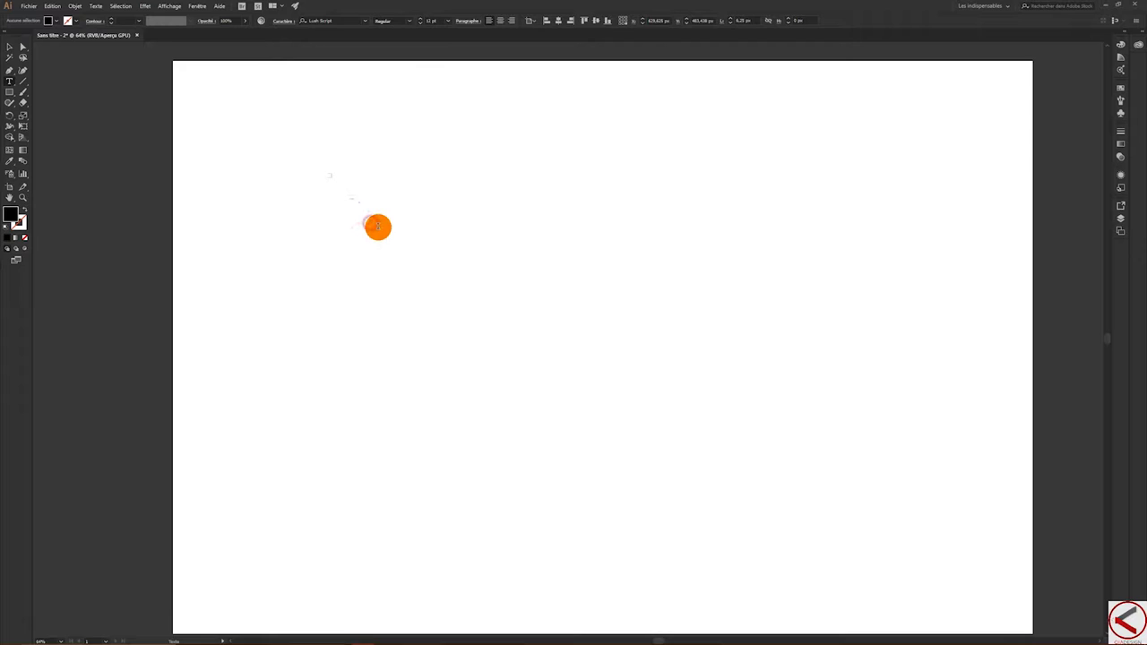
click(9, 46)
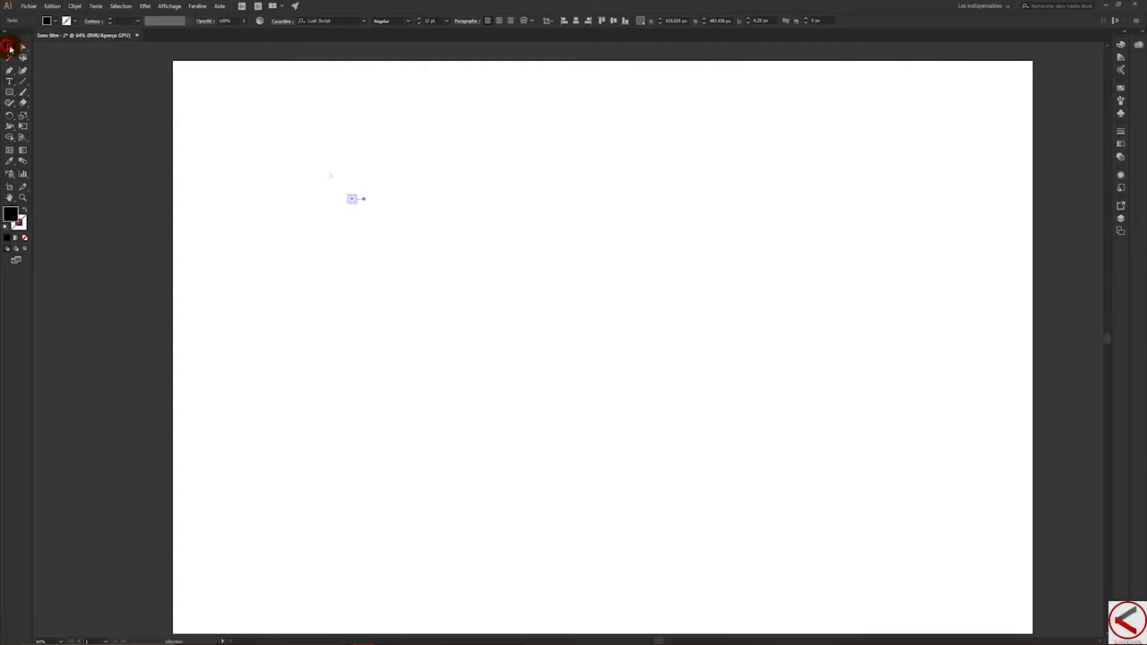
click(360, 238)
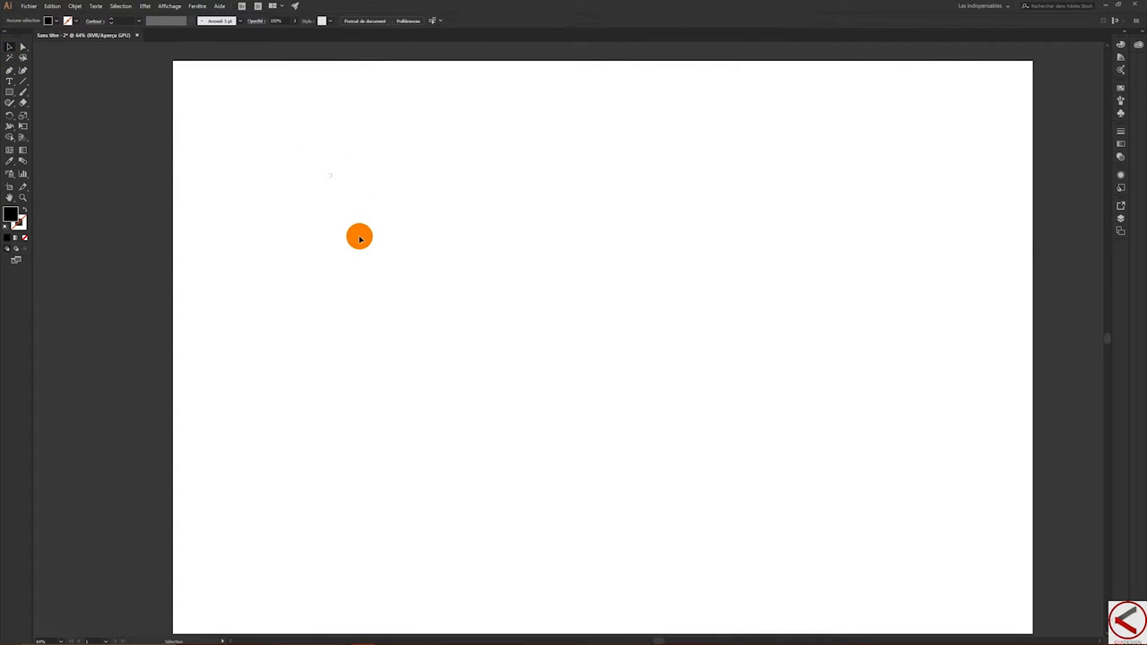
click(10, 81)
drag(364, 142, 671, 310)
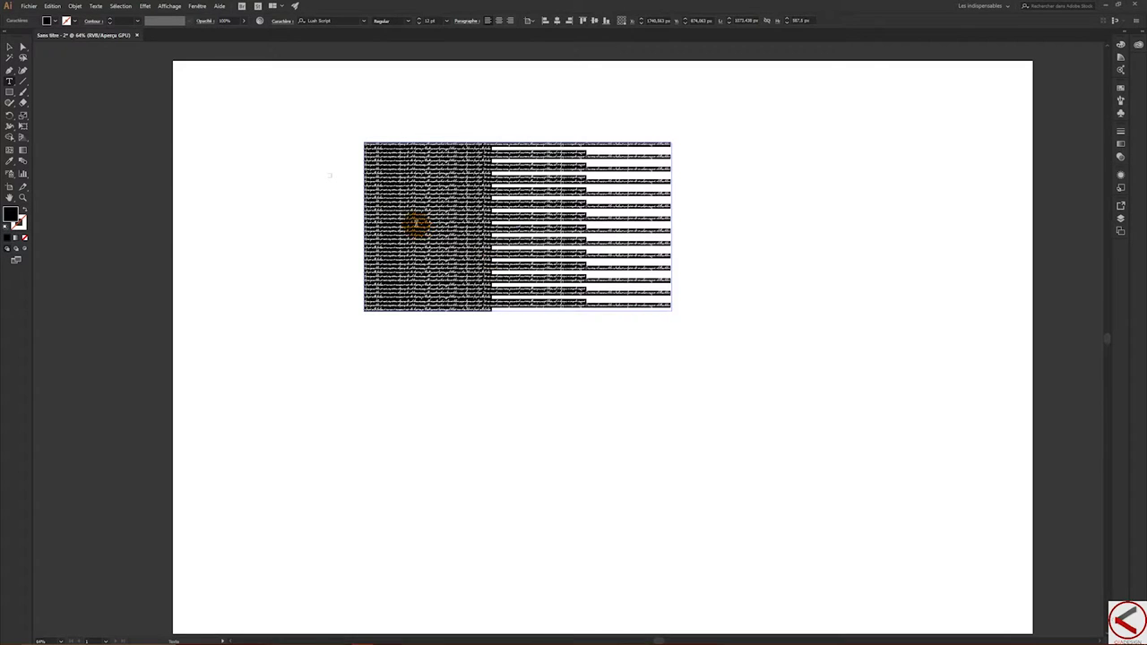
click(13, 51)
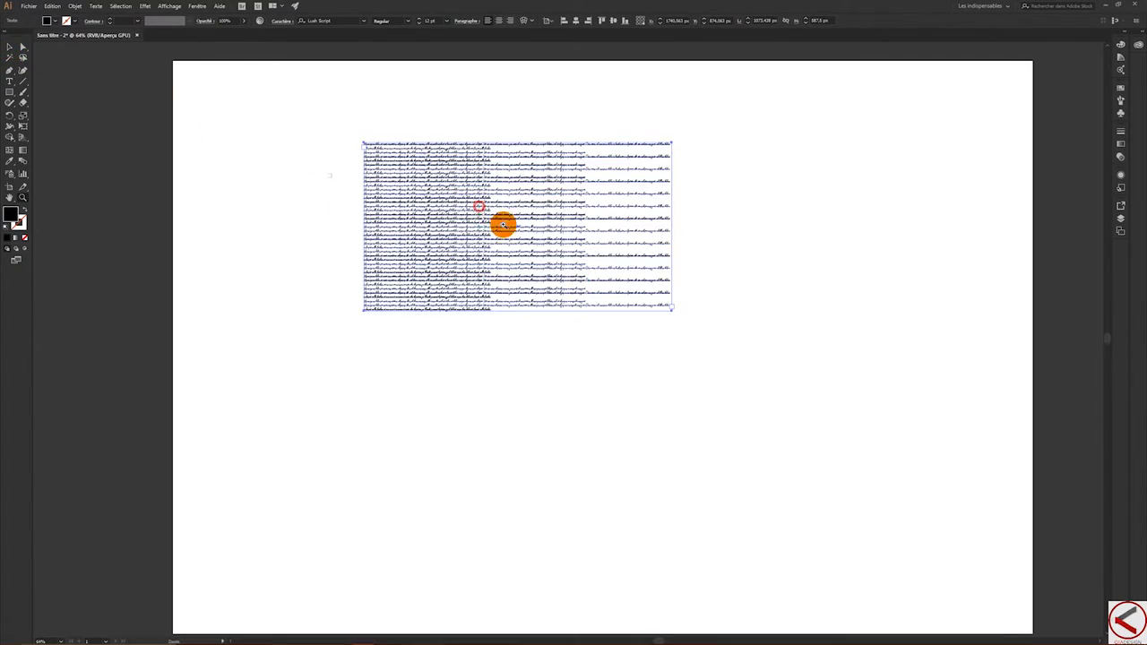
Step: Select all the placeholder text in the frame with Ctrl+A and delete it
scroll(502, 225, up, 2)
scroll(591, 260, up, 2)
scroll(655, 291, up, 2)
scroll(681, 289, down, 1)
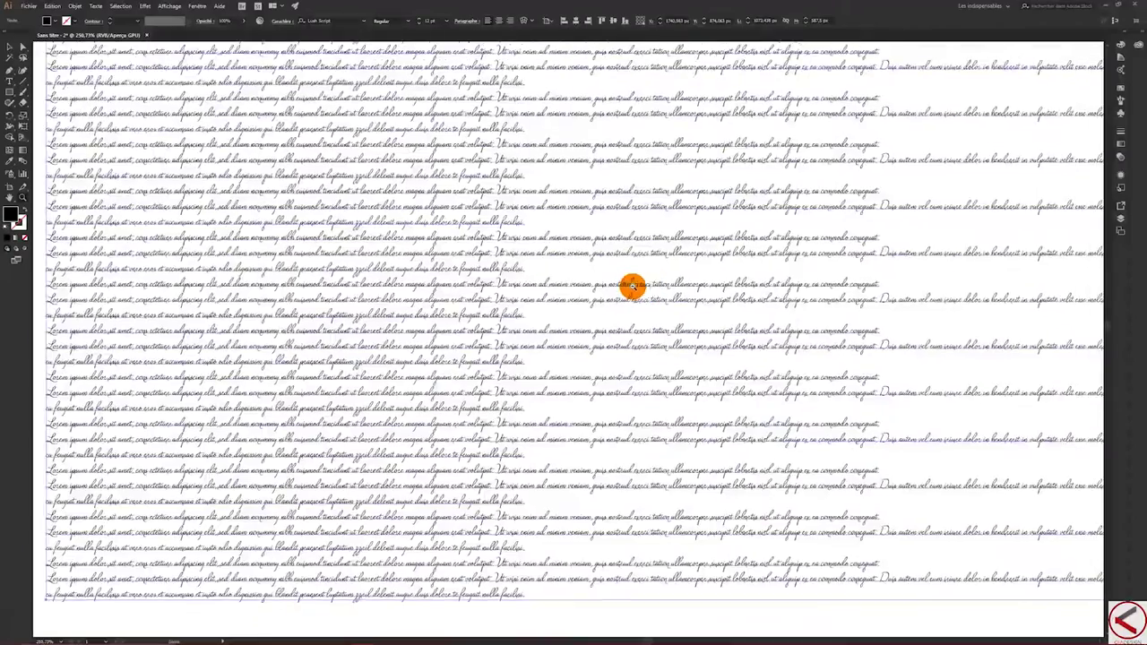
scroll(618, 260, down, 2)
scroll(524, 226, down, 1)
scroll(448, 204, down, 1)
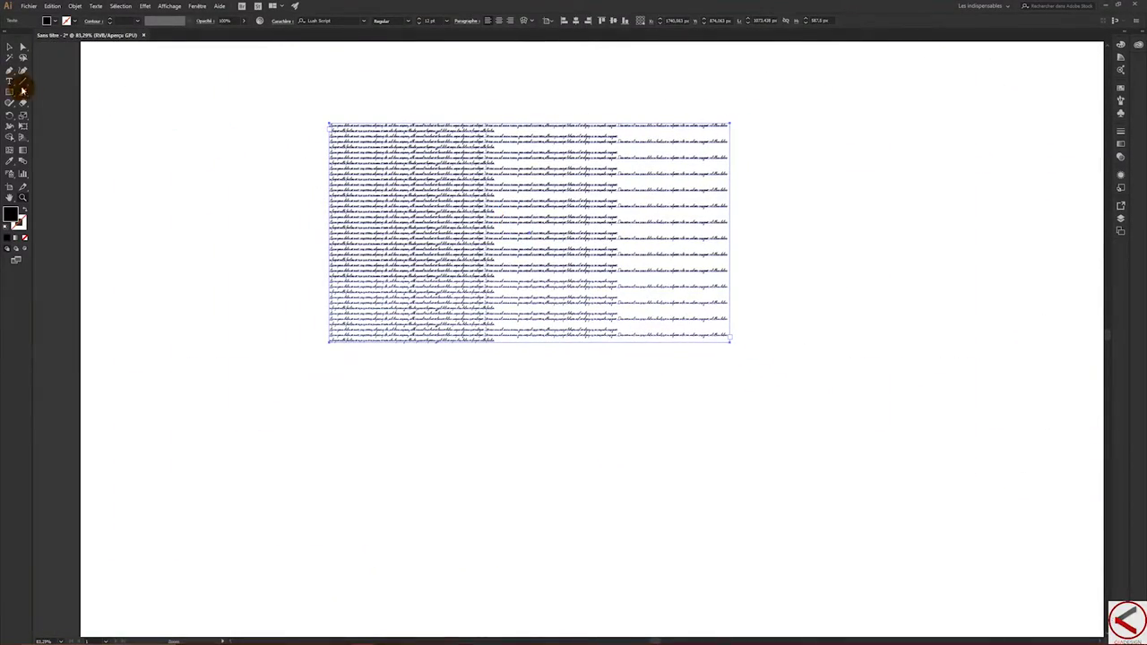
click(469, 189)
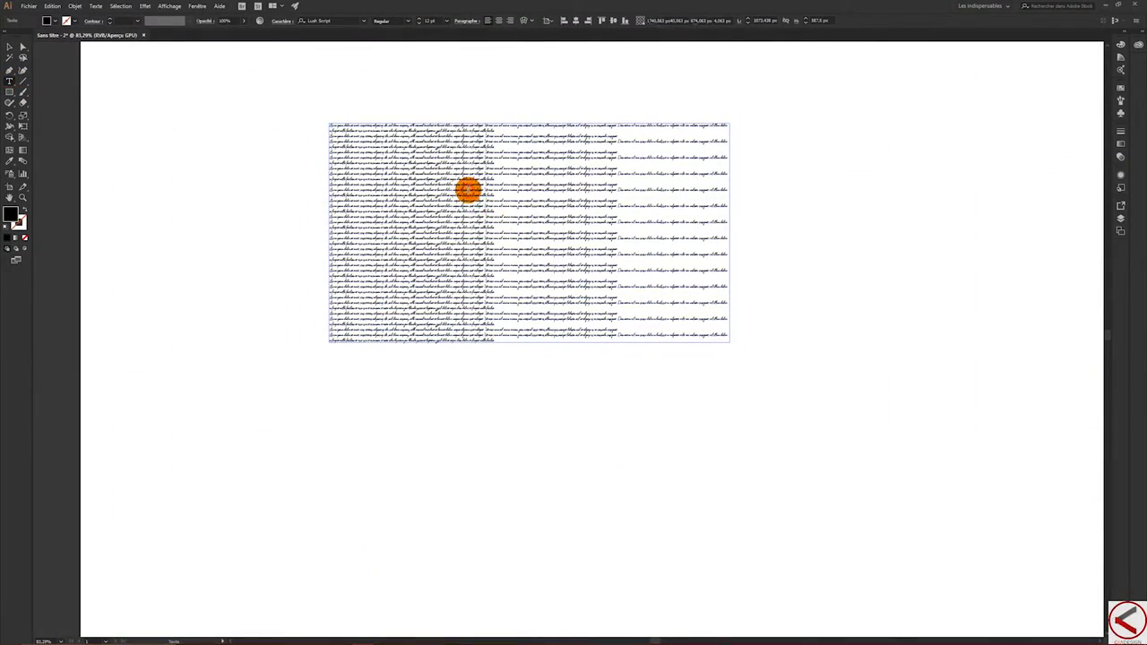
key(ctrl+a)
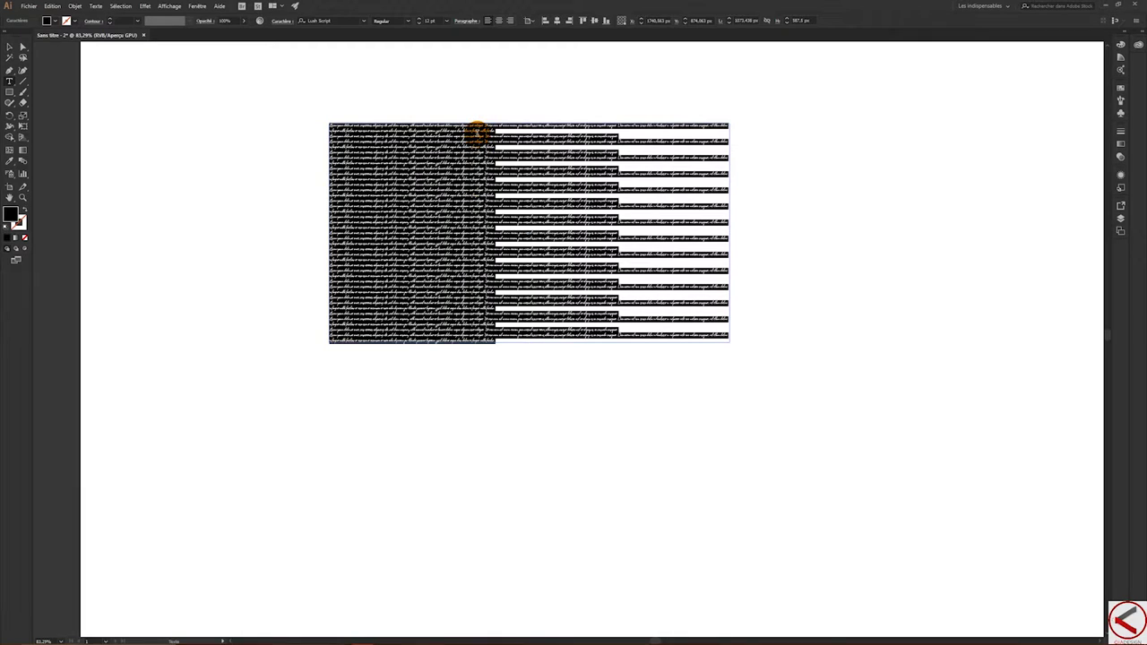
key(Delete)
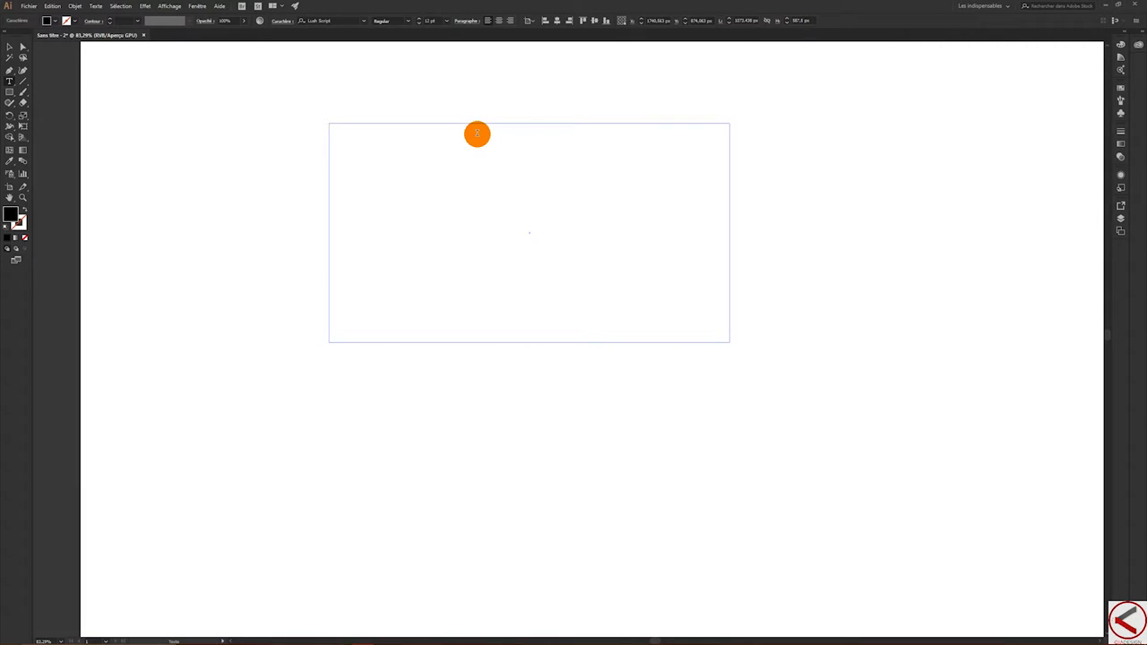
Step: Enlarge the letter a to 96 pt and swap it for a swash alternate looping left
key(Escape)
key(ctrl+shift+period)
key(ctrl+shift+period)
key(ctrl+shift+period)
key(ctrl+shift+period)
key(ctrl+shift+period)
key(ctrl+shift+period)
key(ctrl+shift+period)
key(ctrl+shift+period)
key(ctrl+shift+period)
key(ctrl+shift+period)
key(ctrl+shift+period)
key(ctrl+shift+period)
key(ctrl+shift+period)
key(ctrl+shift+period)
key(ctrl+shift+period)
key(ctrl+shift+period)
key(ctrl+shift+period)
key(ctrl+shift+period)
key(ctrl+shift+period)
key(ctrl+shift+period)
key(ctrl+shift+period)
key(ctrl+shift+period)
key(ctrl+shift+period)
key(ctrl+shift+period)
key(ctrl+shift+period)
key(ctrl+shift+period)
key(ctrl+shift+period)
key(ctrl+shift+period)
key(ctrl+shift+period)
key(ctrl+shift+period)
key(ctrl+shift+period)
key(ctrl+shift+period)
key(ctrl+shift+period)
key(ctrl+shift+period)
key(ctrl+shift+period)
key(ctrl+shift+period)
key(ctrl+shift+period)
key(ctrl+shift+period)
key(ctrl+shift+period)
key(ctrl+shift+period)
key(ctrl+shift+period)
key(ctrl+shift+period)
key(ctrl+shift+period)
key(ctrl+shift+period)
key(ctrl+shift+period)
key(ctrl+shift+period)
key(ctrl+shift+period)
key(ctrl+shift+period)
key(ctrl+shift+period)
key(ctrl+shift+period)
key(ctrl+shift+period)
key(ctrl+shift+period)
key(ctrl+shift+period)
key(ctrl+shift+period)
key(ctrl+shift+period)
key(ctrl+shift+period)
key(ctrl+shift+period)
key(ctrl+shift+period)
key(ctrl+shift+period)
key(ctrl+shift+period)
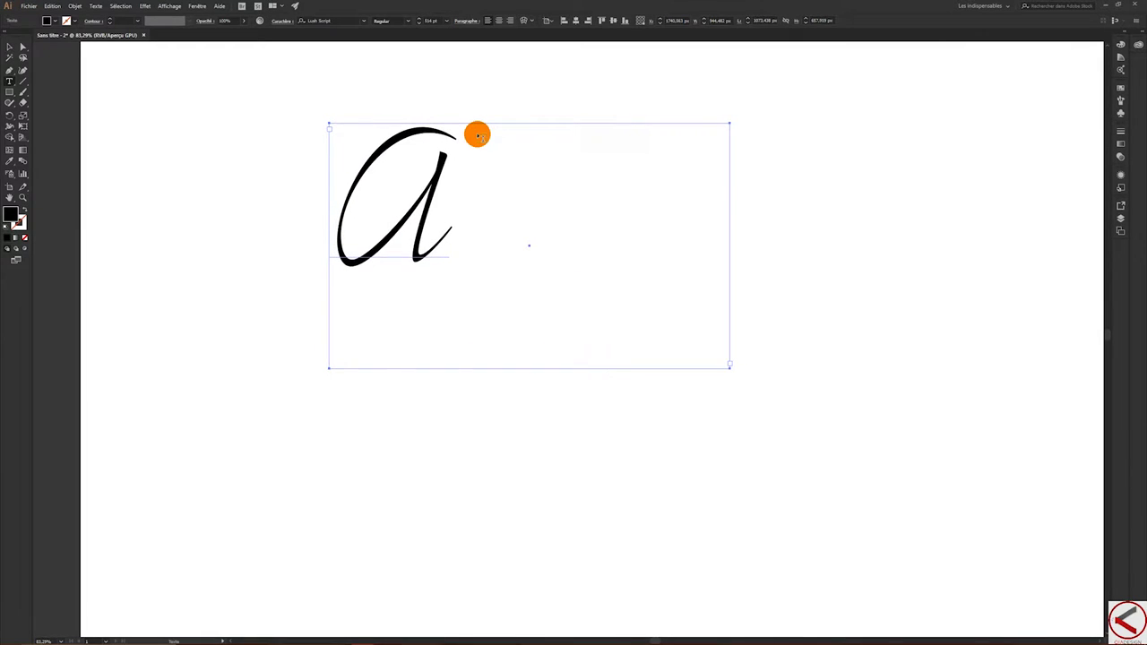
click(9, 45)
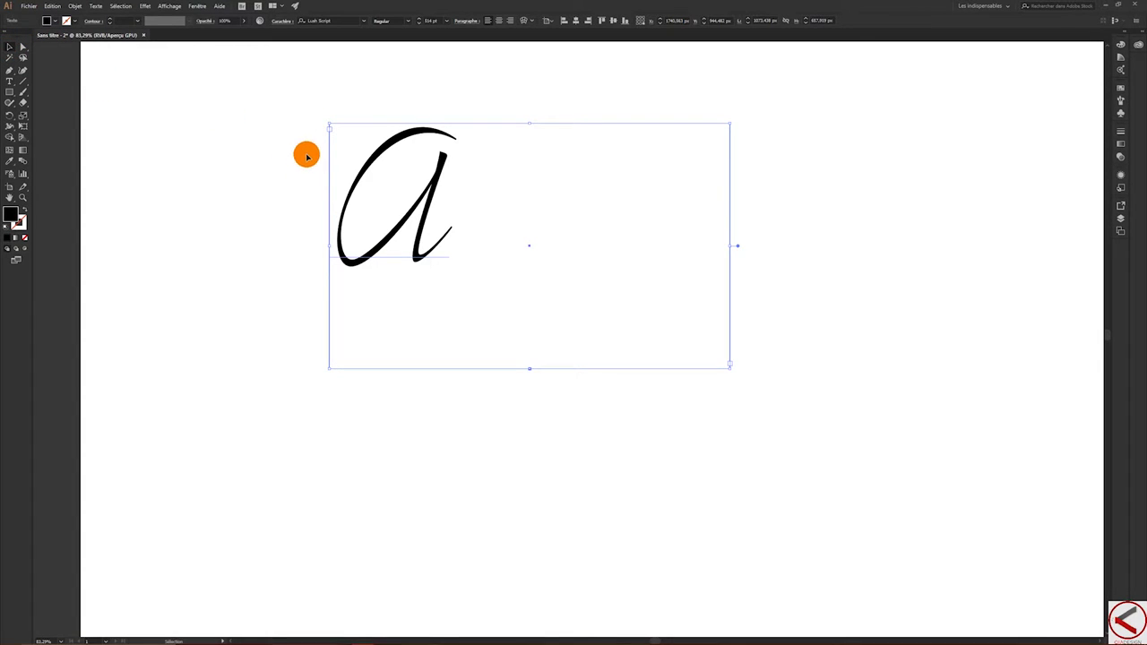
click(9, 82)
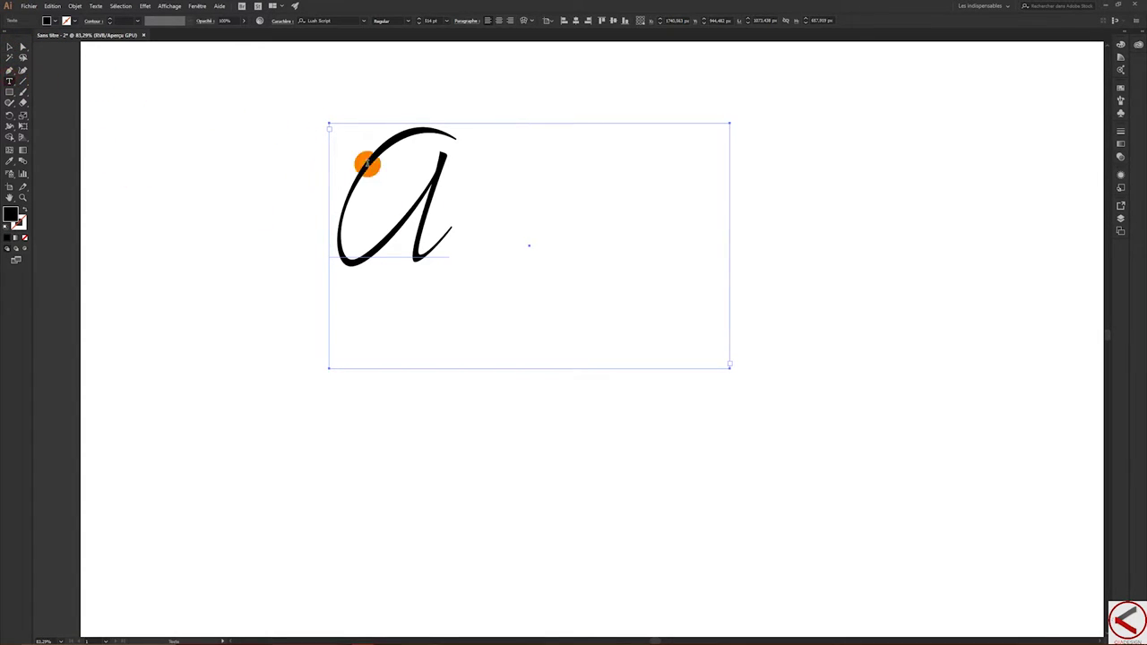
mouse_move(358, 207)
mouse_down()
mouse_move(417, 209)
mouse_move(345, 436)
mouse_up()
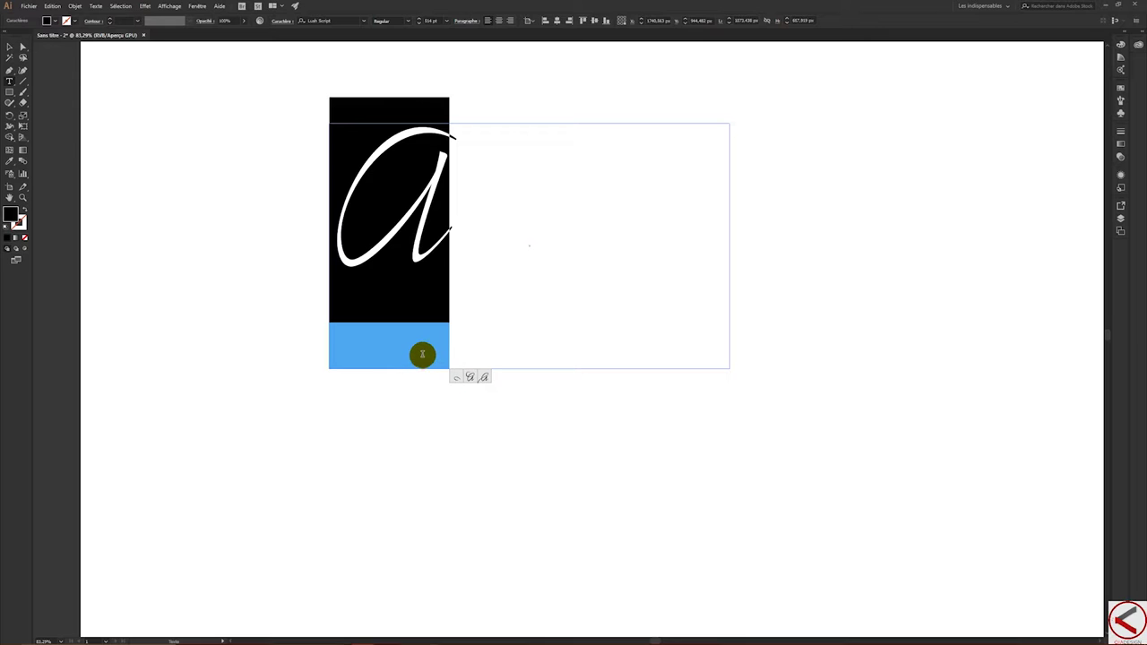
click(457, 375)
click(469, 378)
click(473, 377)
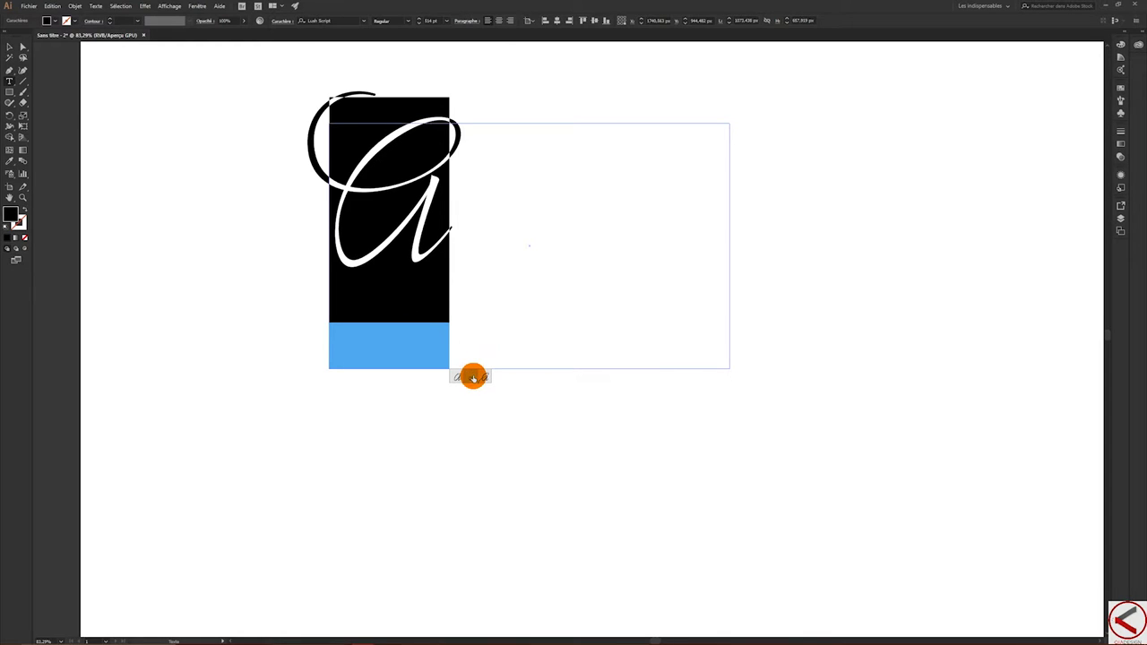
click(487, 378)
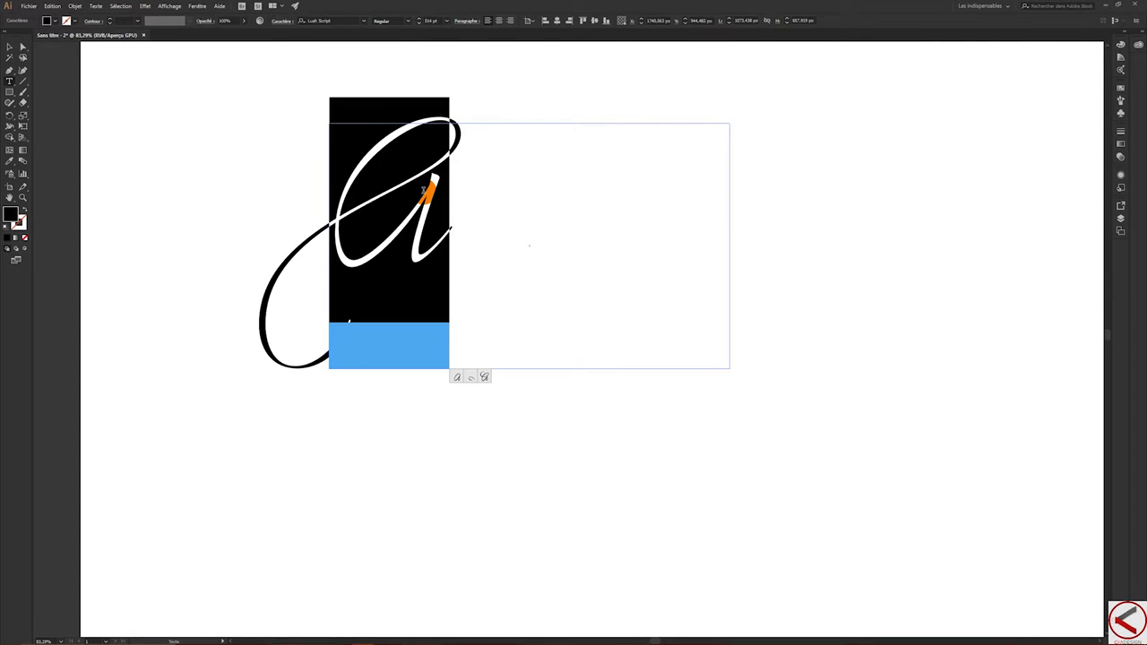
Step: Type an extra a after the letter, then delete it again
click(425, 190)
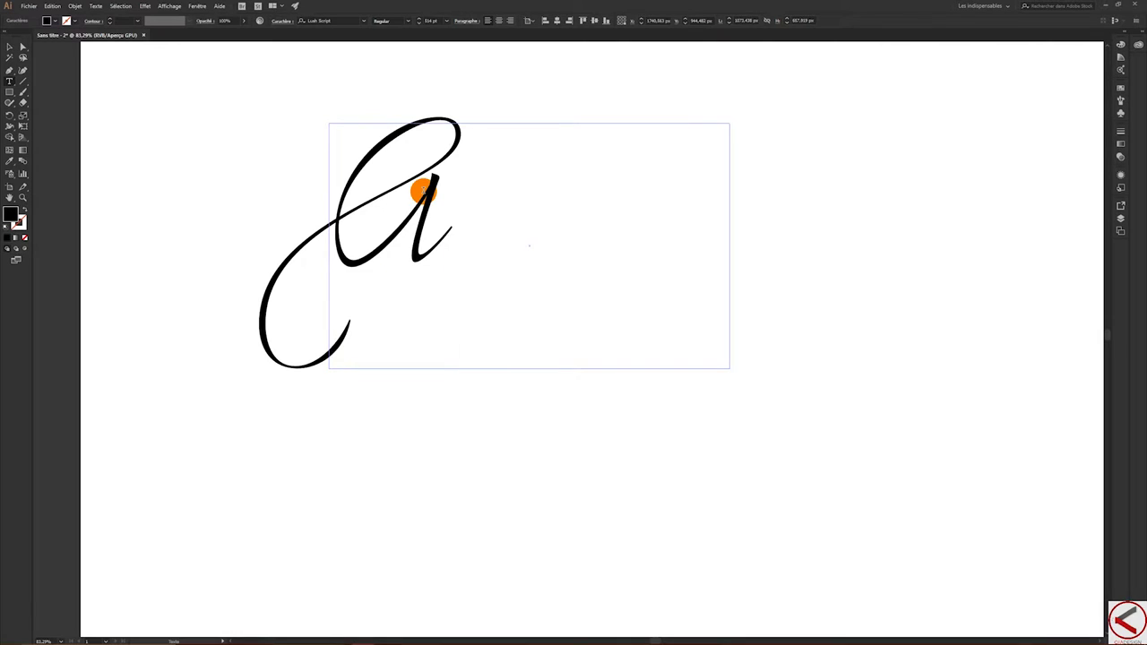
text(a)
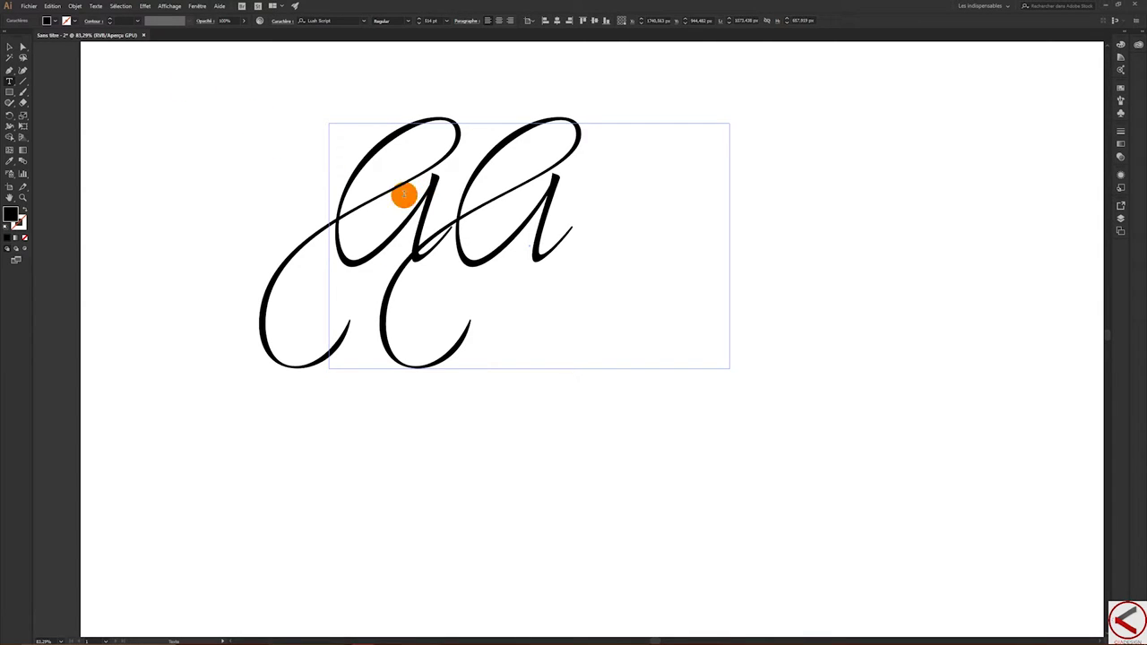
drag(389, 202, 341, 174)
key(BackSpace)
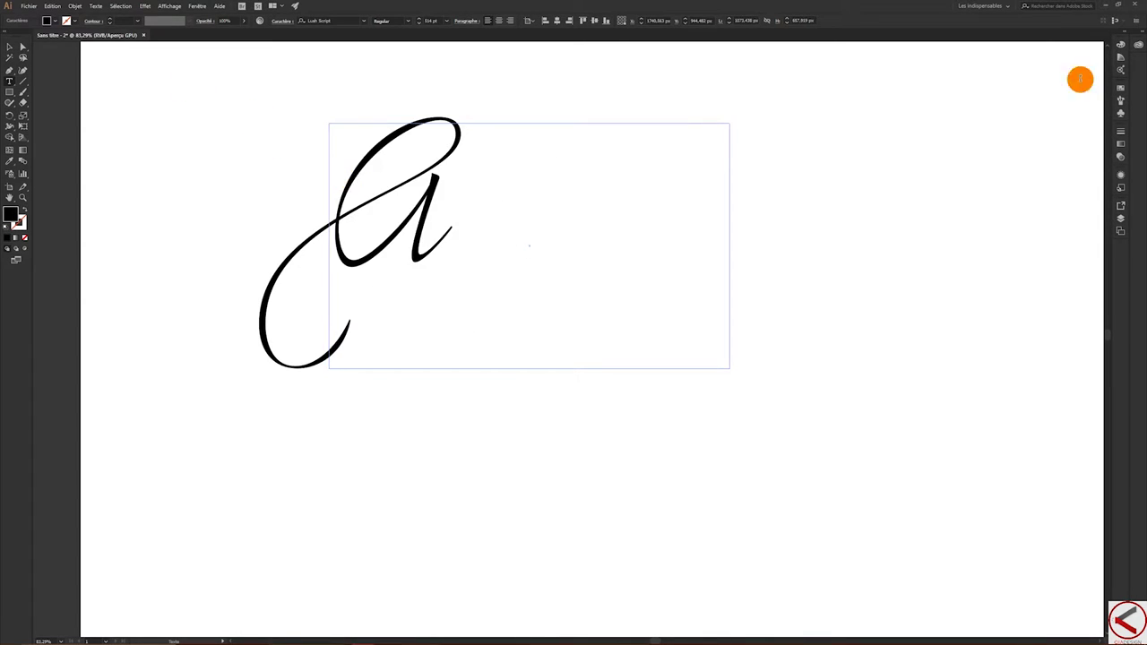
Step: Reselect the a and pick the alternate with the long looping tail
drag(325, 204, 453, 205)
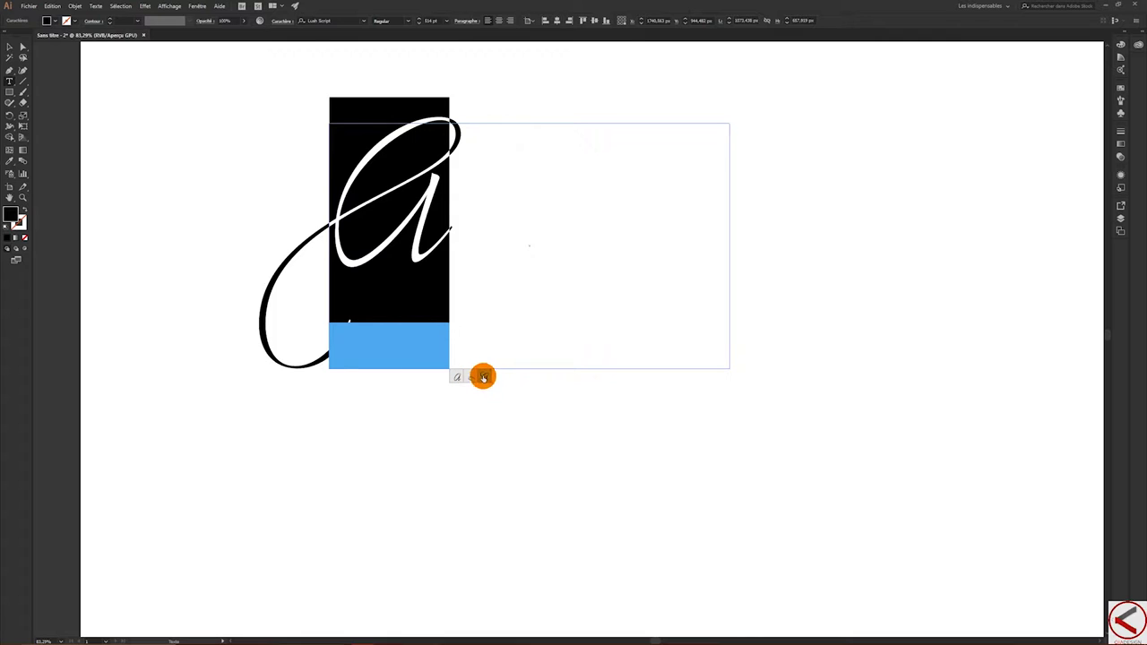
click(456, 377)
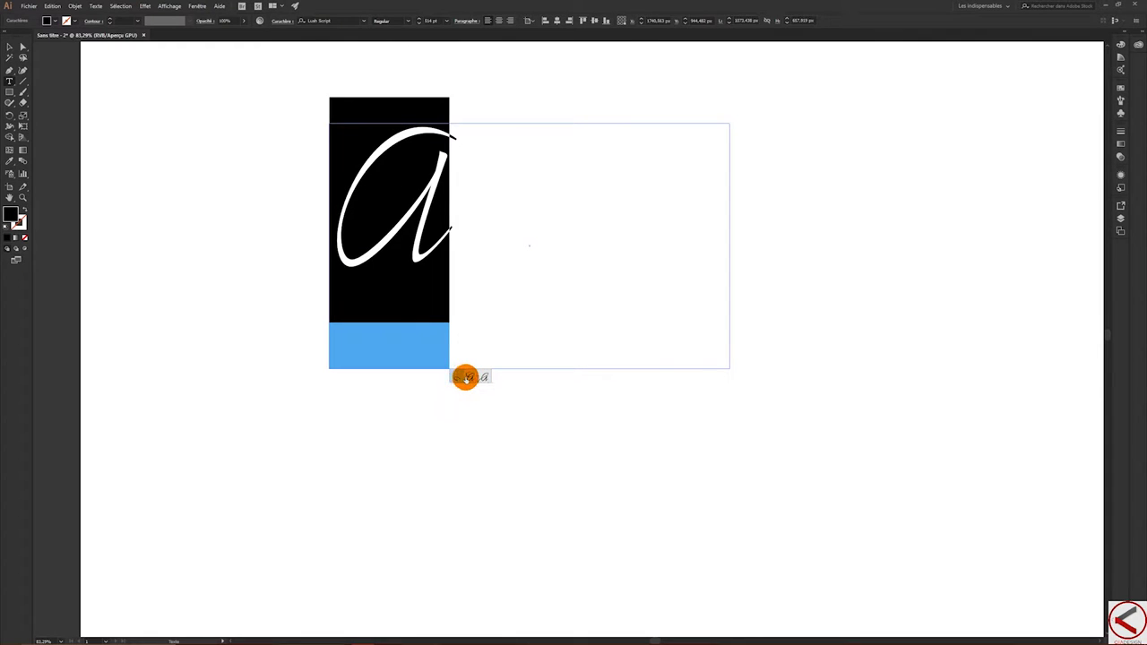
click(469, 377)
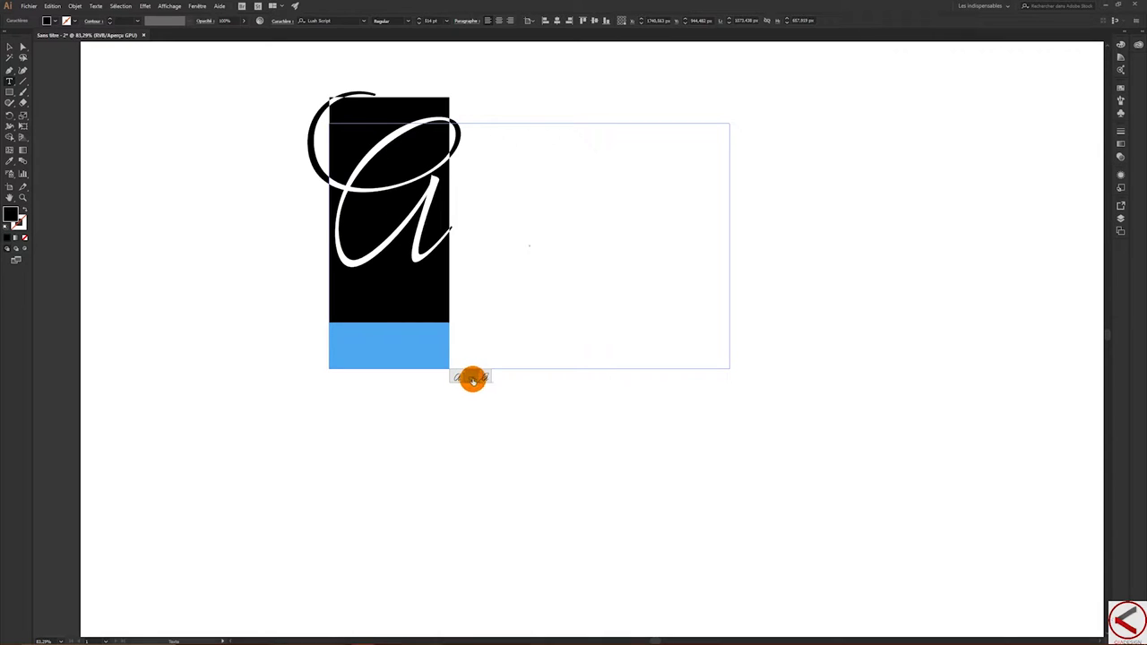
click(483, 377)
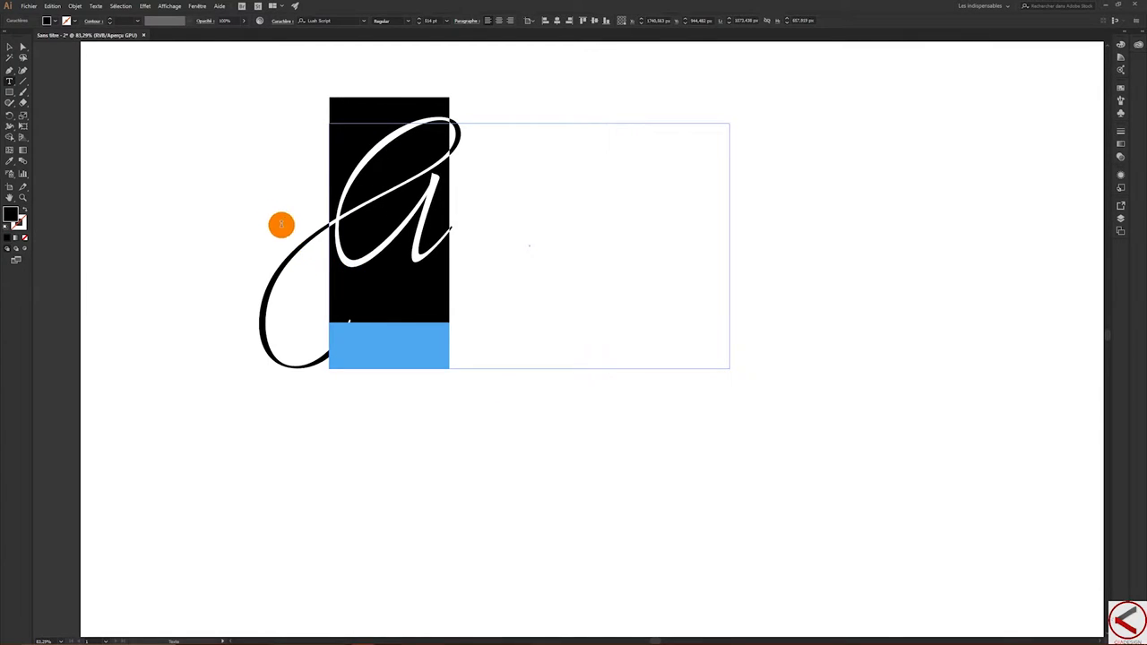
click(437, 330)
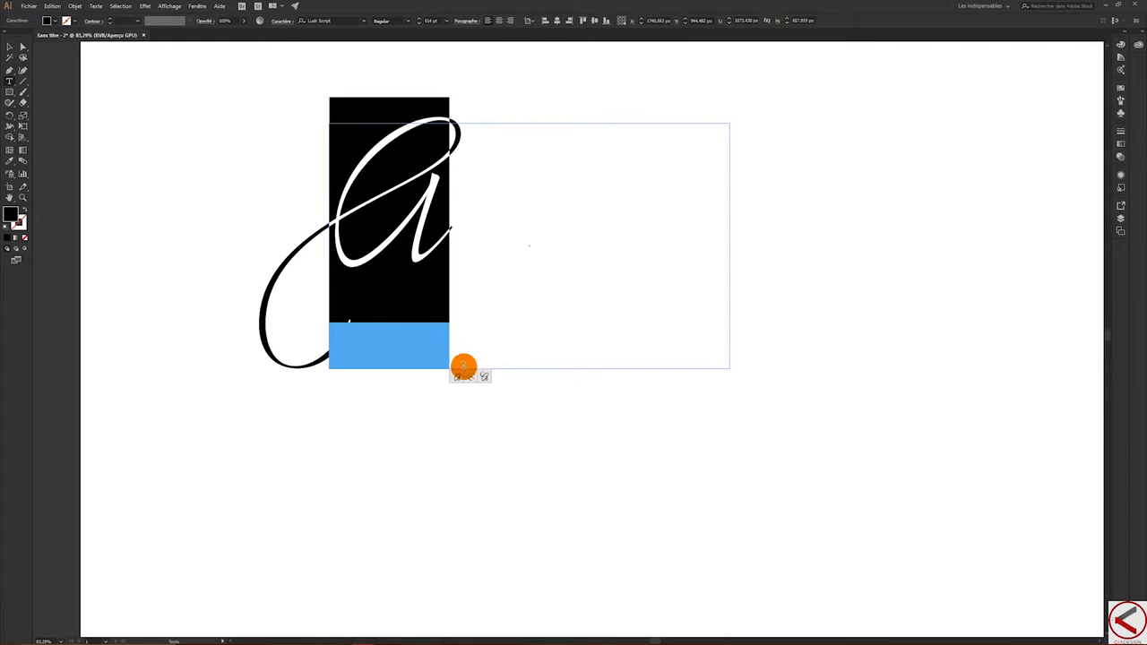
click(430, 347)
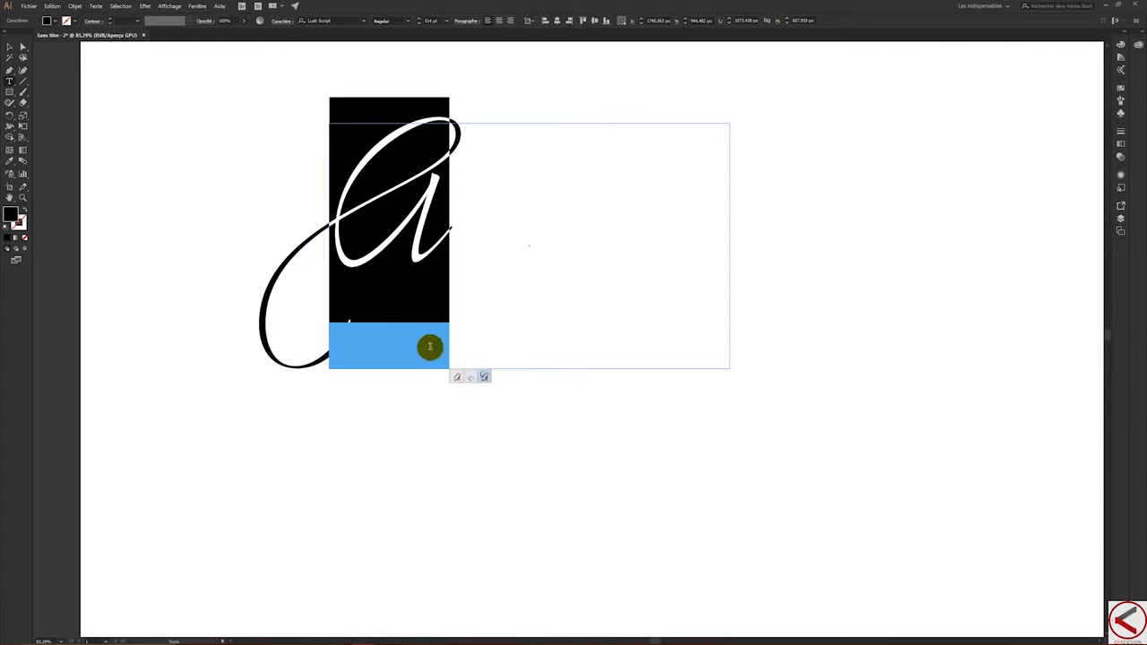
click(10, 47)
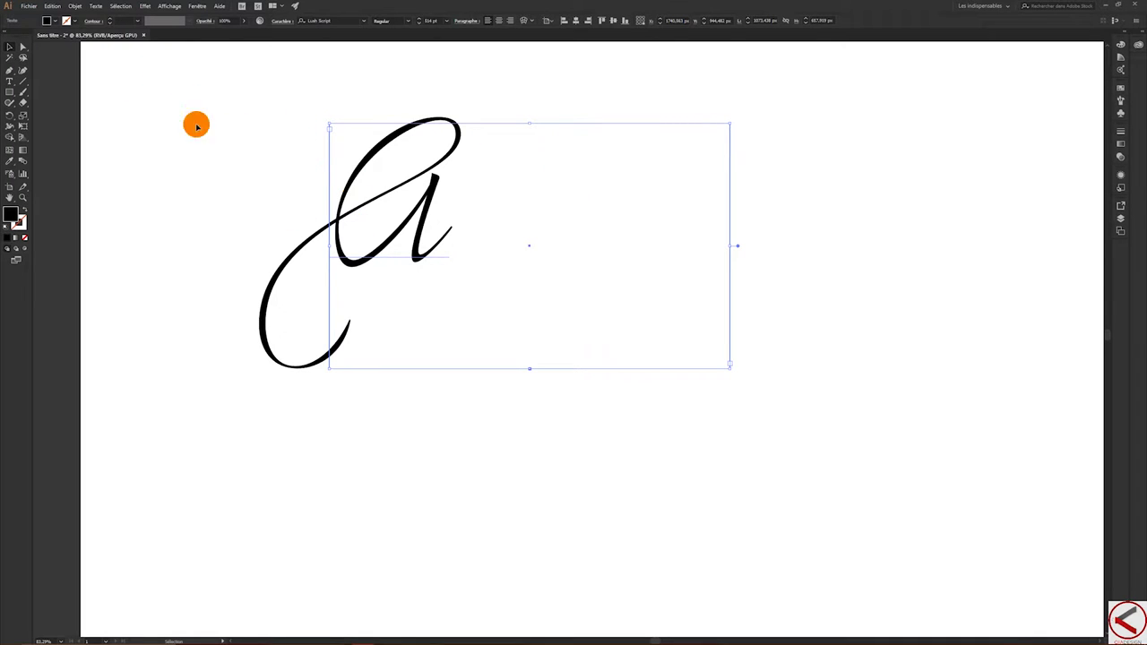
Step: Float the Layers panel and lock Calque 1, which holds the swashed letter a
click(260, 160)
drag(243, 118, 530, 350)
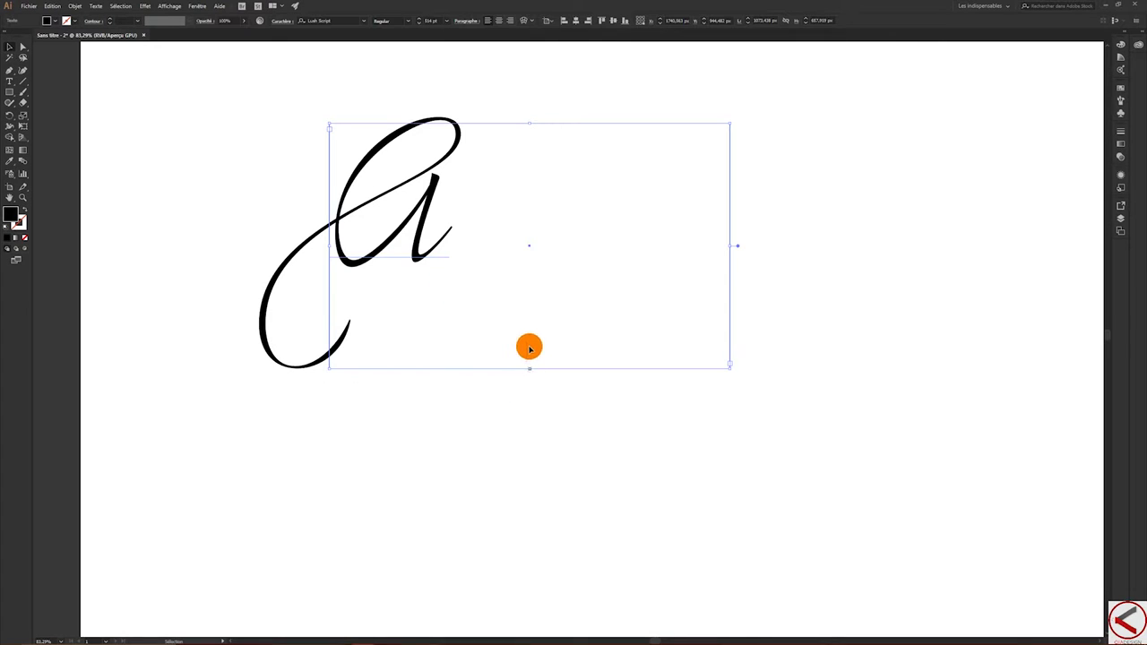
click(1121, 219)
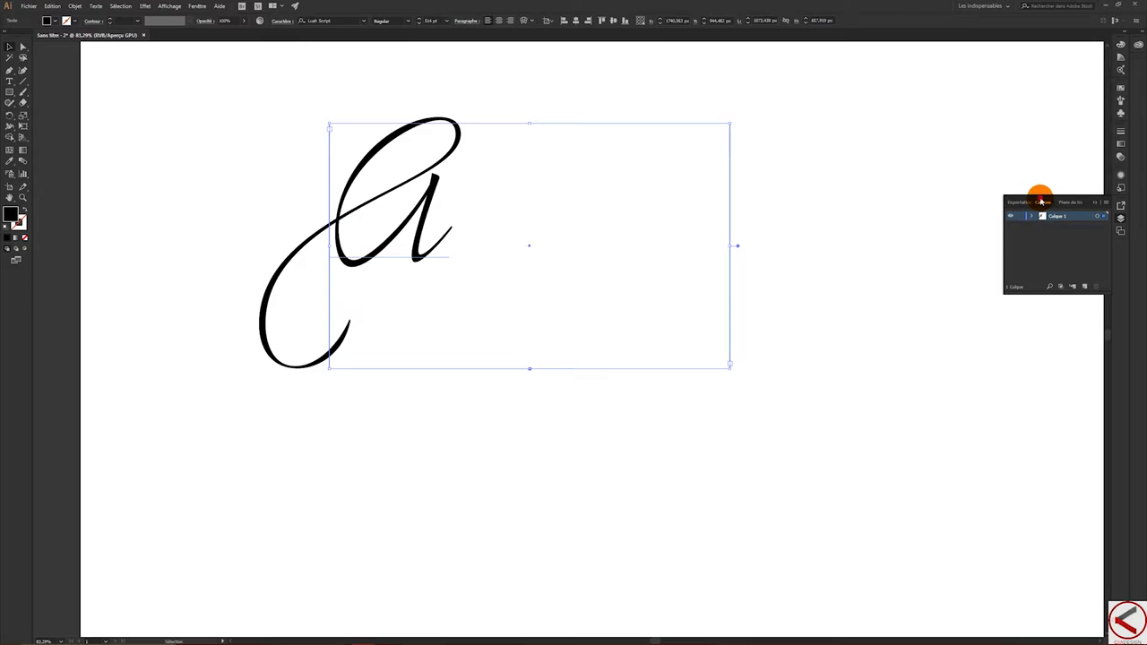
drag(1040, 206, 811, 112)
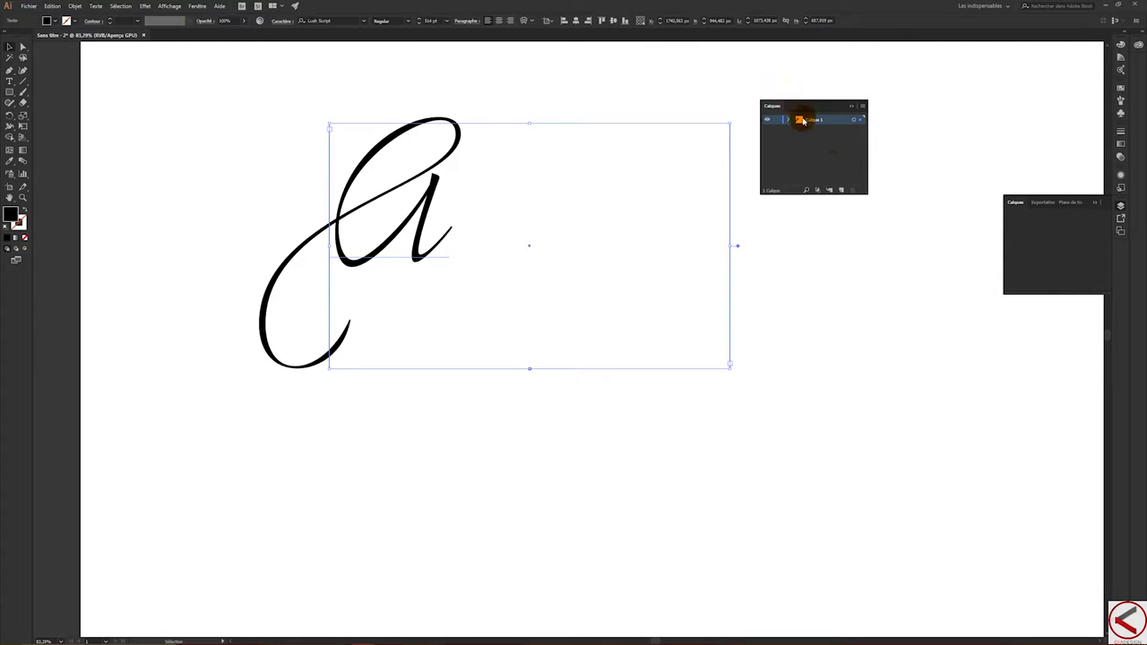
click(1092, 203)
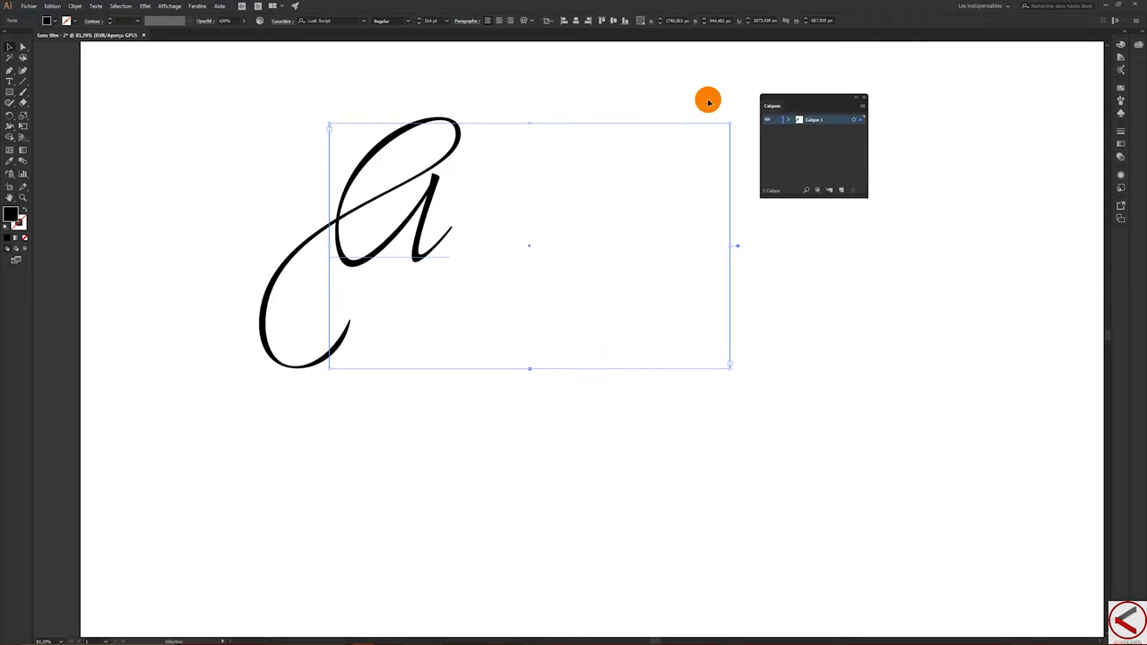
click(791, 122)
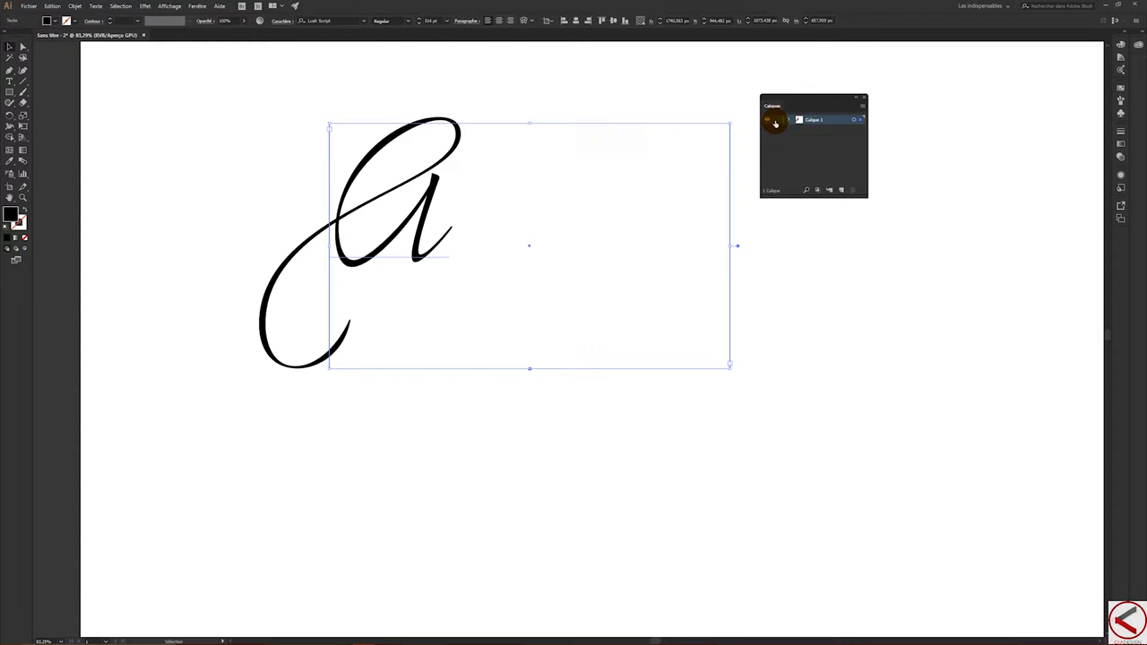
click(778, 121)
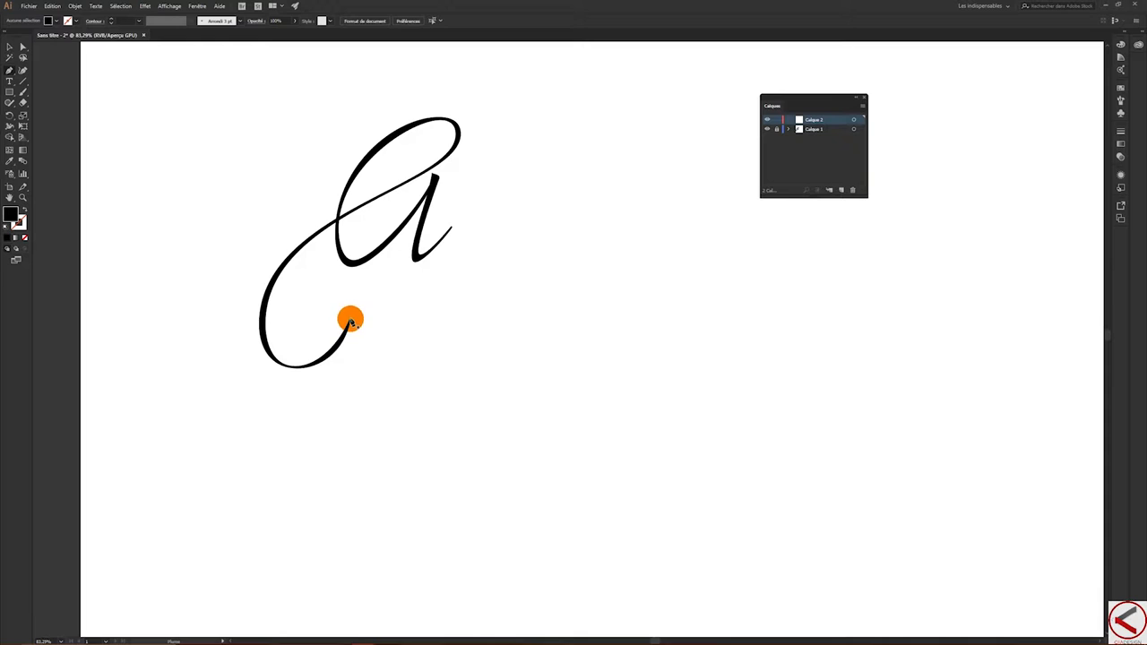
Step: Trace the swashed a with an unfilled pen path through the C tail, loop and stem
mouse_move(350, 321)
mouse_down()
mouse_move(290, 367)
mouse_move(235, 364)
mouse_up()
click(278, 264)
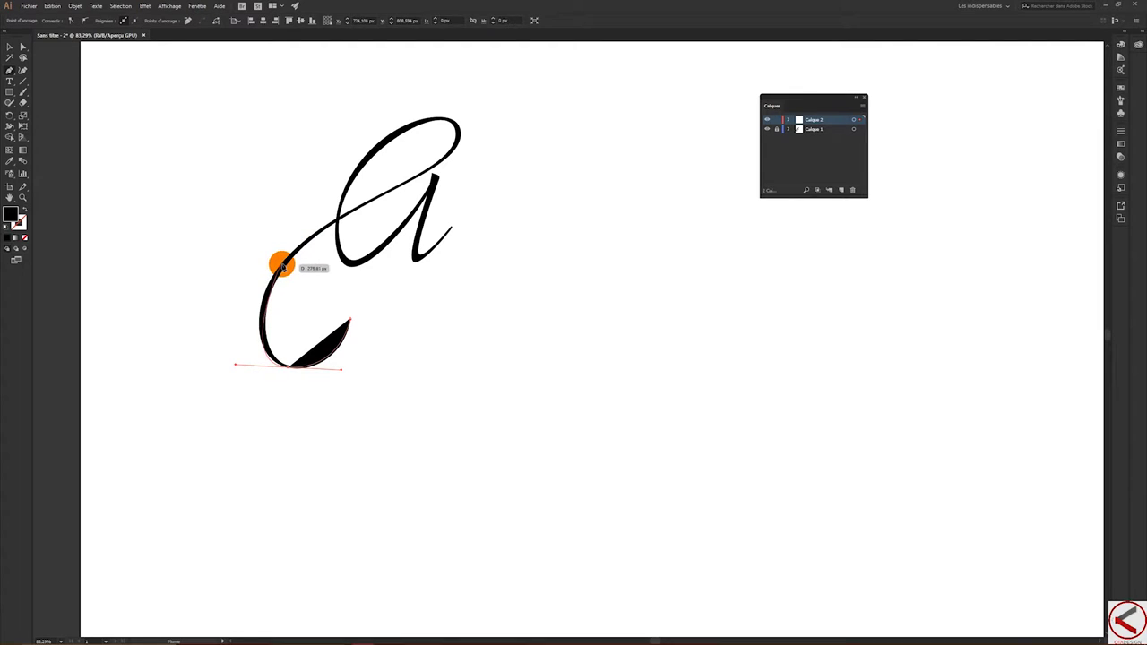
drag(284, 263, 319, 257)
key(shift+x)
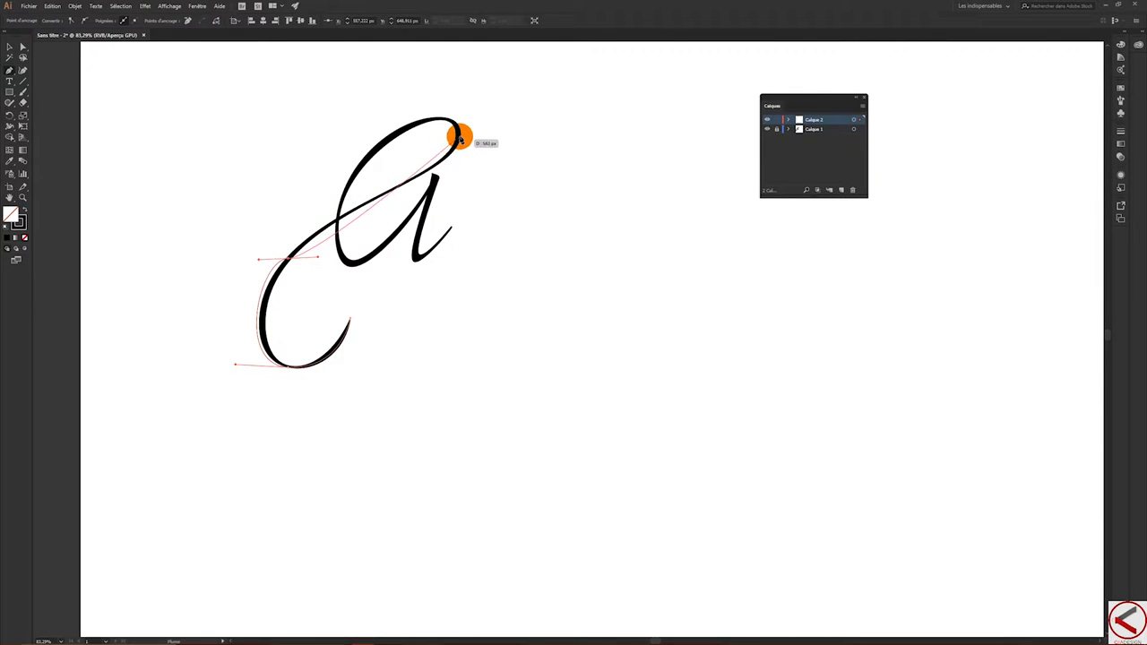
drag(458, 134, 443, 101)
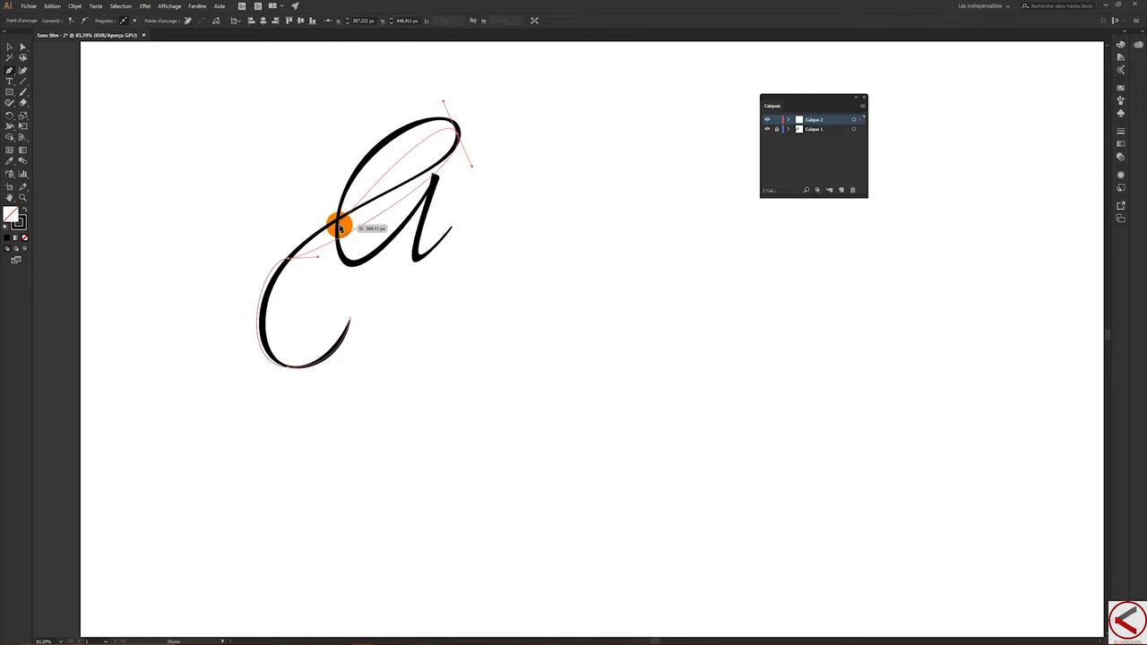
drag(338, 227, 334, 316)
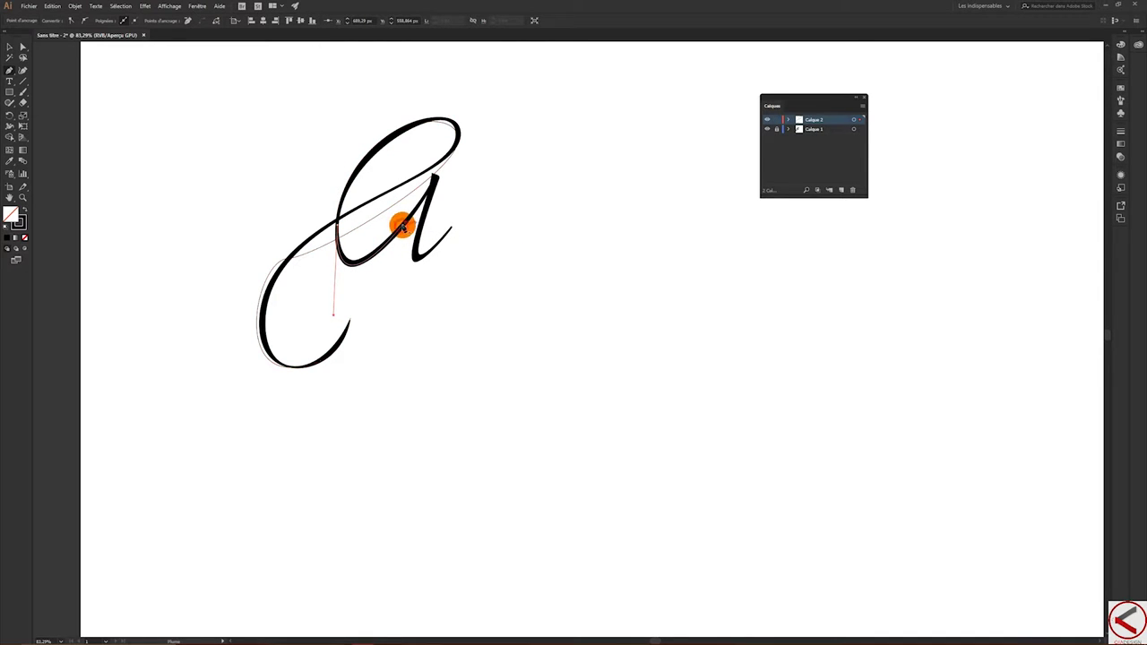
click(435, 179)
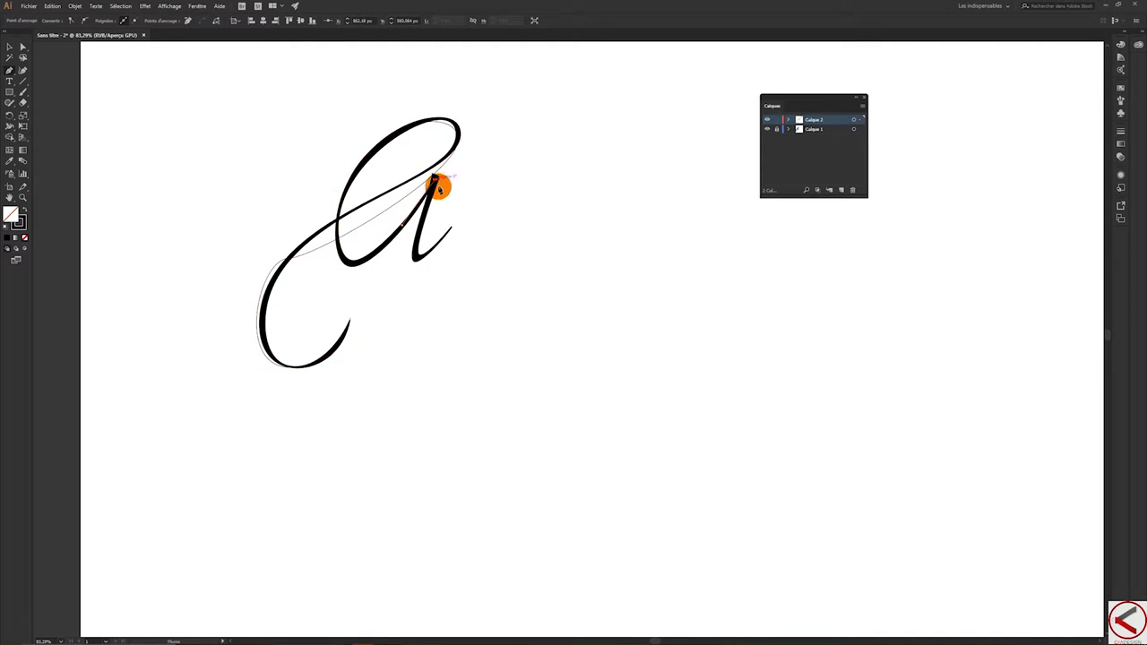
click(415, 257)
drag(424, 265, 451, 231)
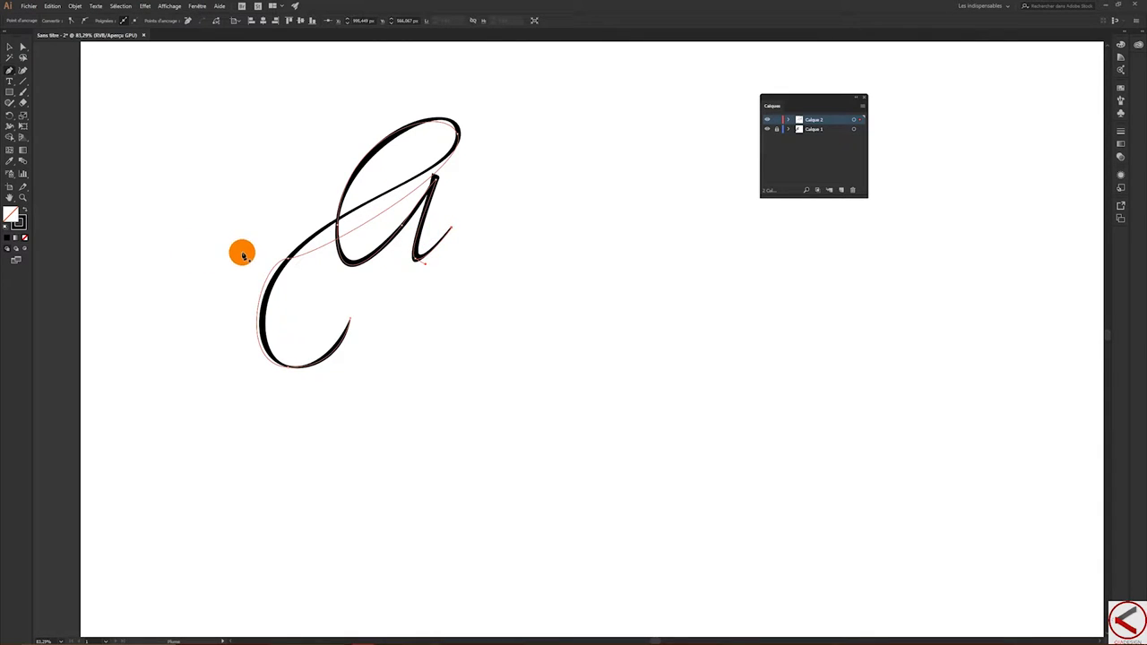
key(shift+c)
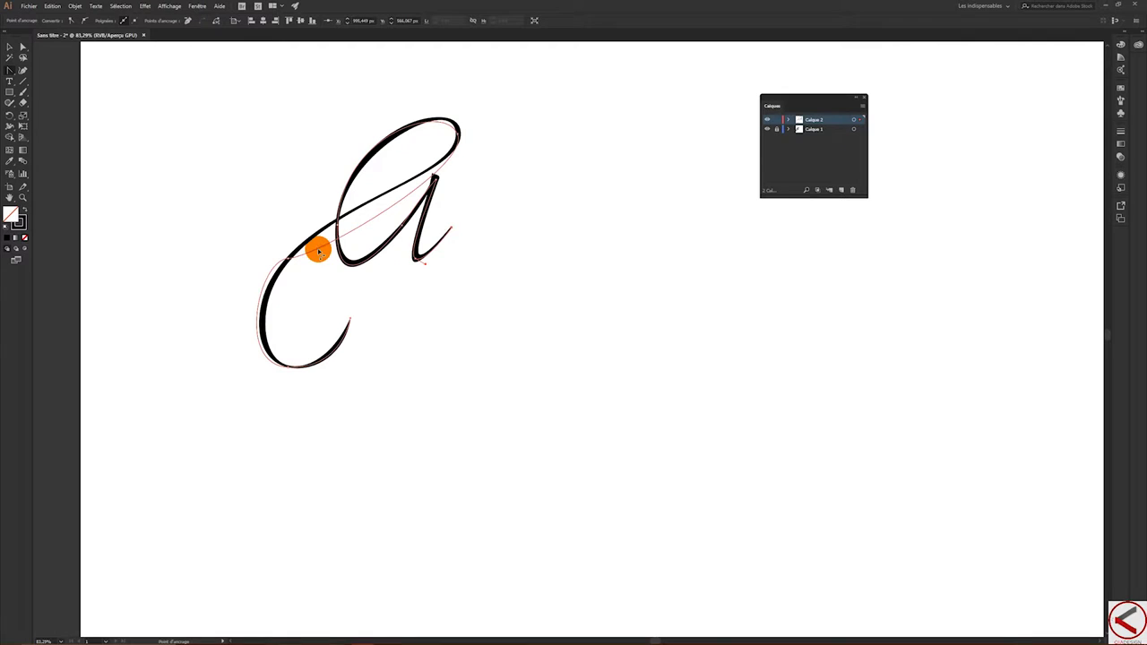
Step: Reshape the curve handles at the C's base where it joins the a
drag(307, 236, 320, 235)
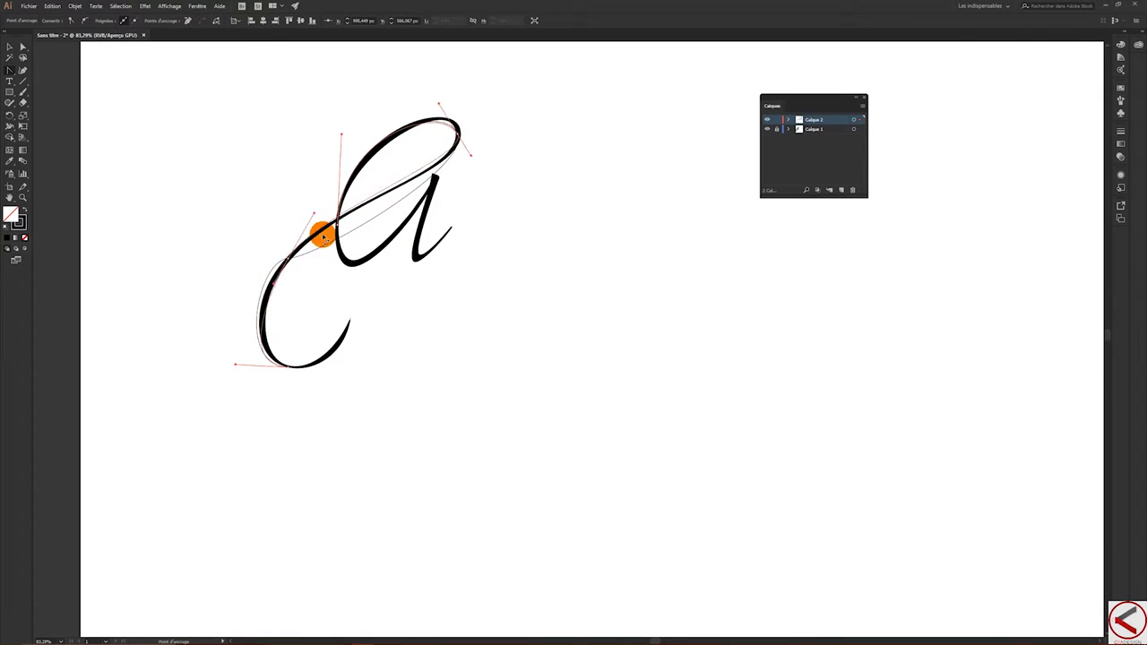
drag(321, 235, 321, 234)
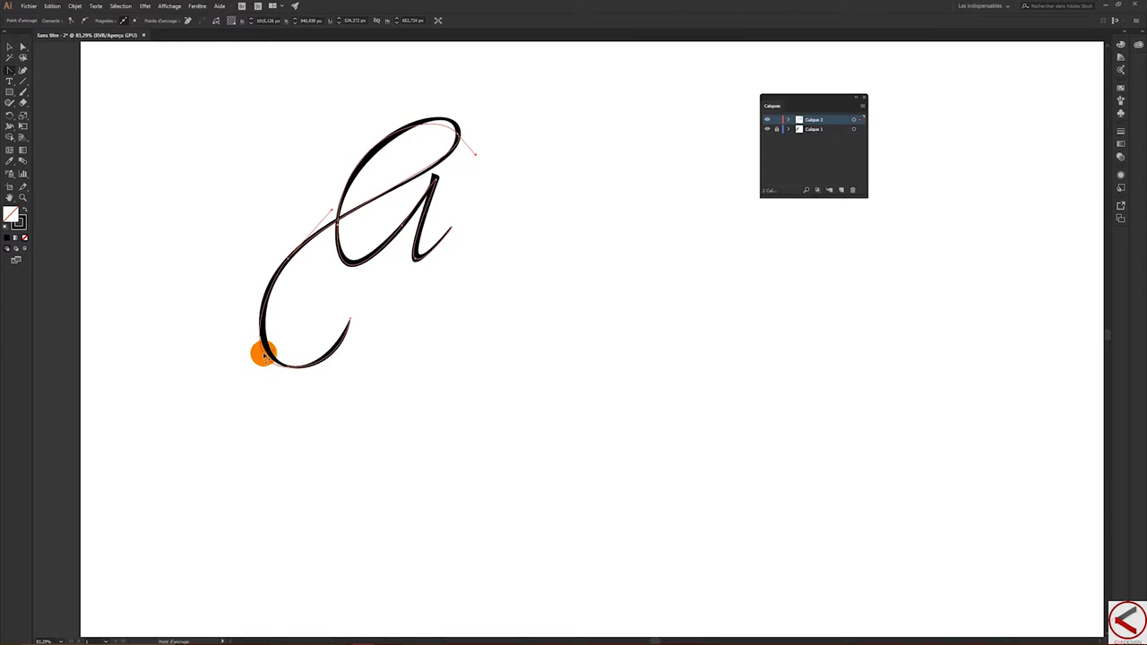
drag(262, 355, 331, 380)
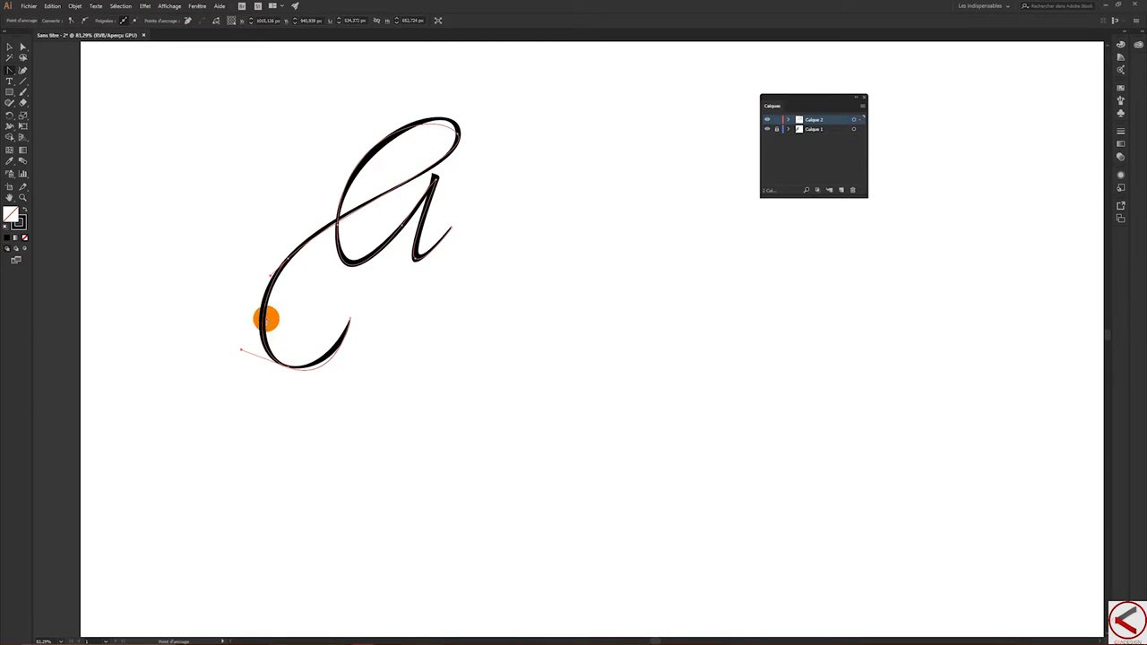
click(324, 364)
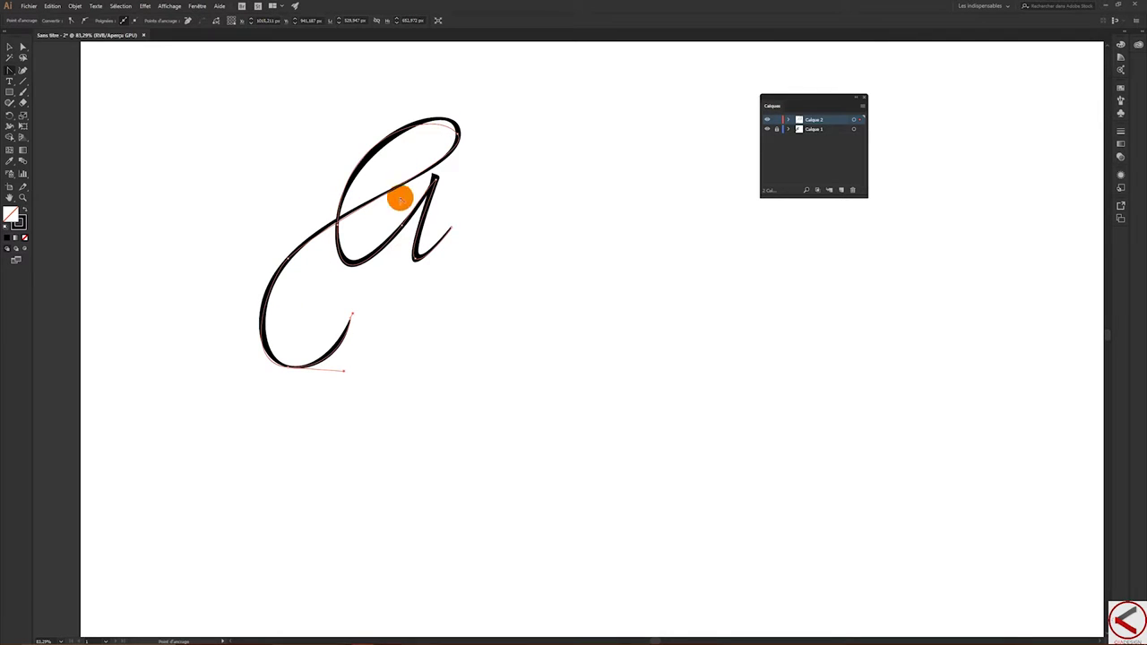
Step: Smooth the handles at the top of the a's loop and reselect the whole path
click(419, 204)
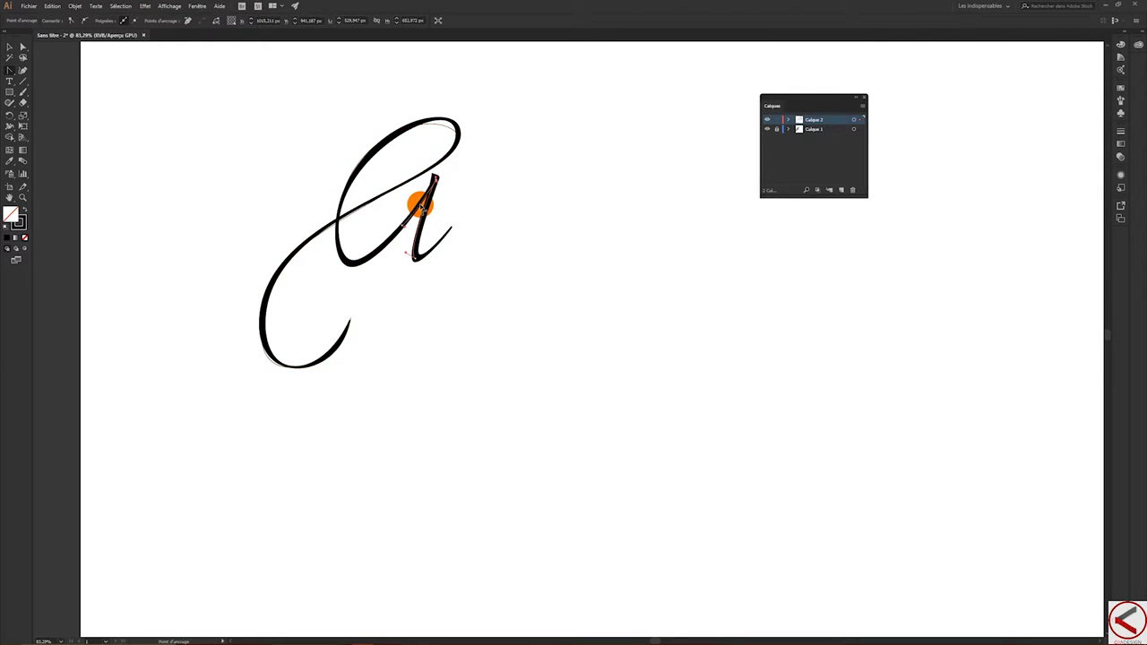
click(437, 127)
drag(440, 125, 436, 123)
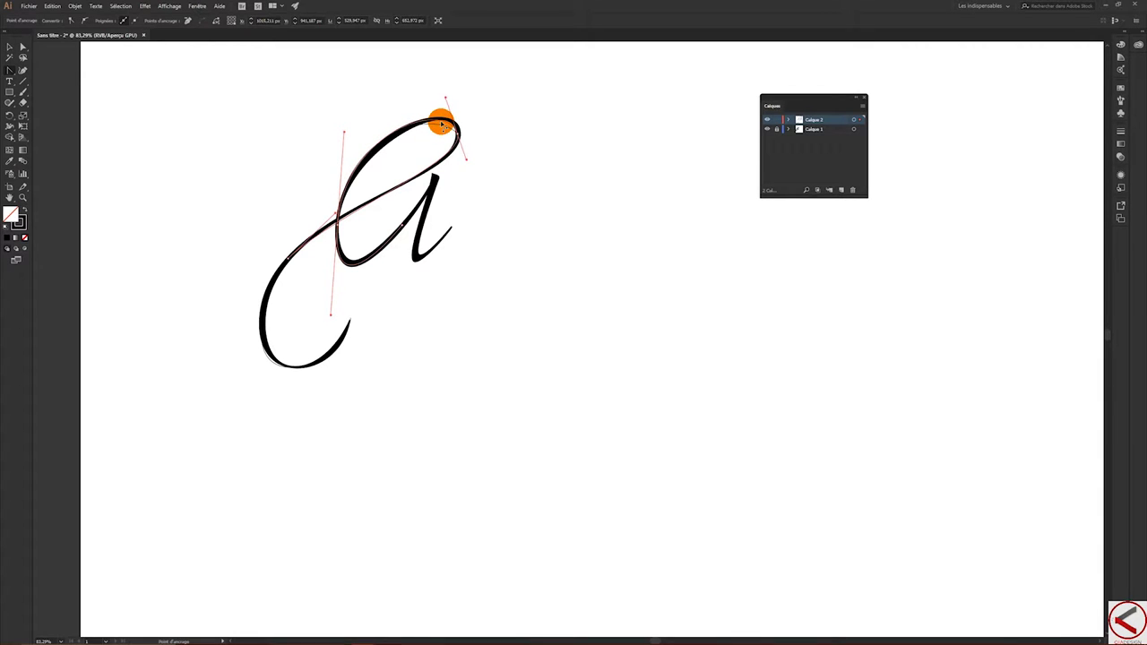
drag(436, 123, 440, 128)
click(17, 52)
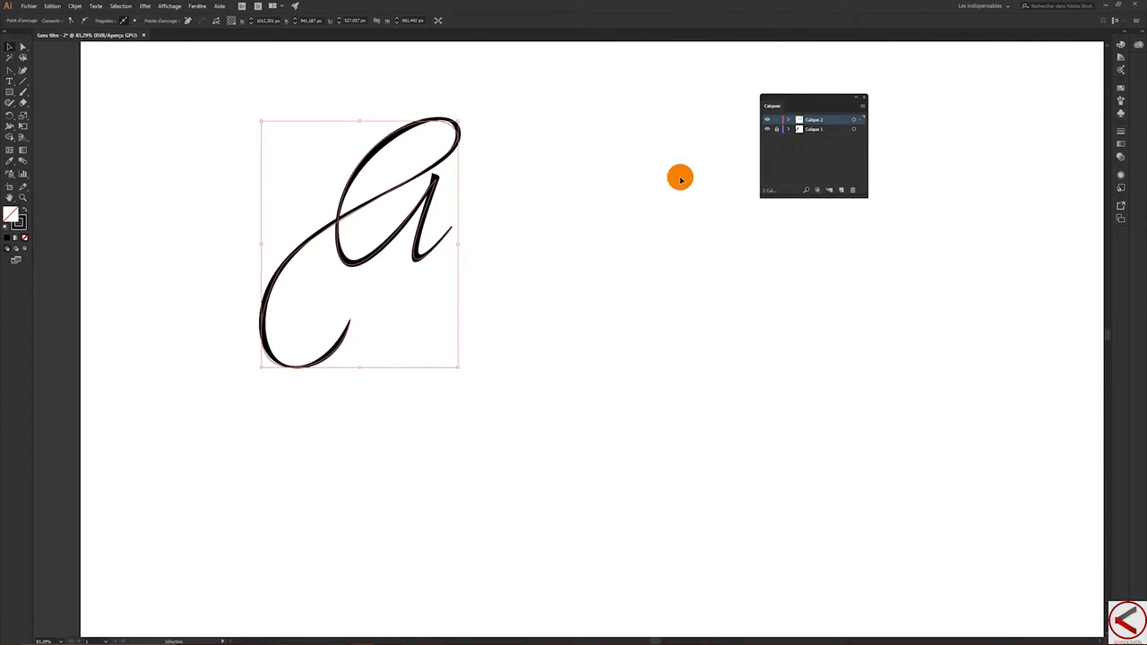
key(a)
click(395, 234)
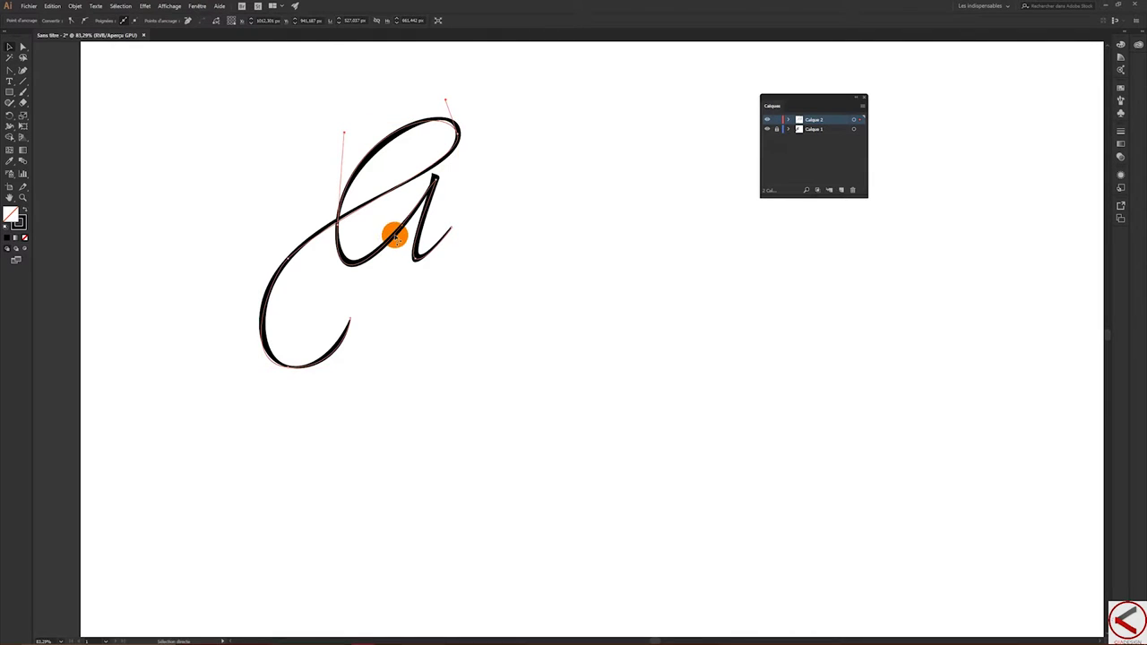
key(v)
text(TRACE ORIGINE)
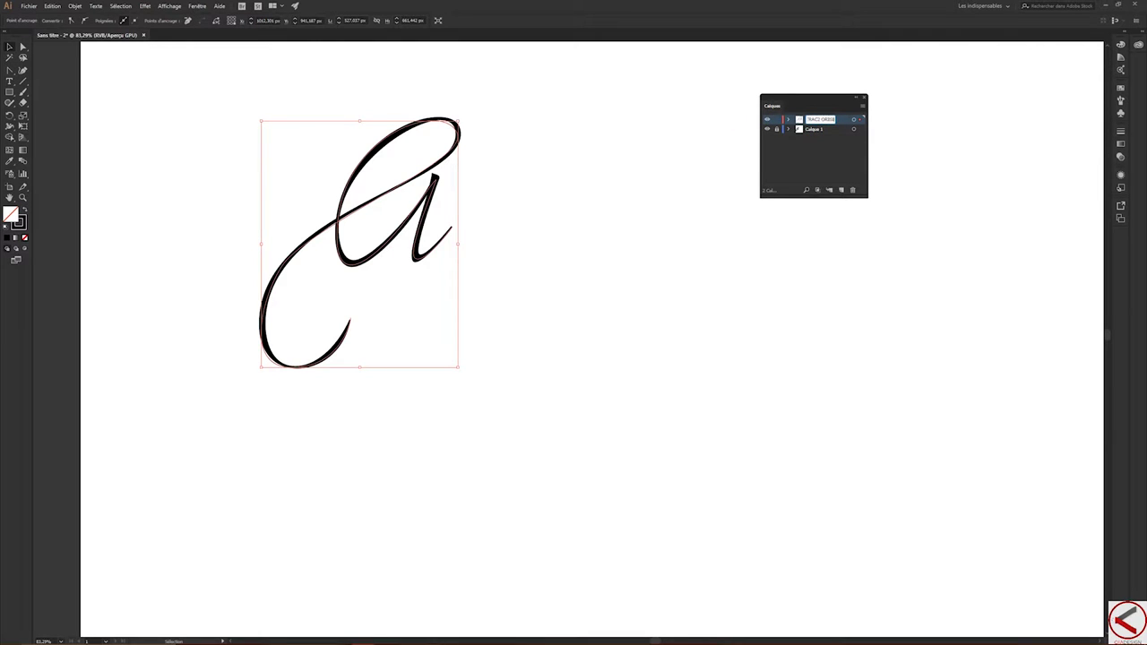
Step: Name the layers Tracé origine and Base, lock Tracé origine, and add Calque 3 on top
click(955, 105)
click(816, 131)
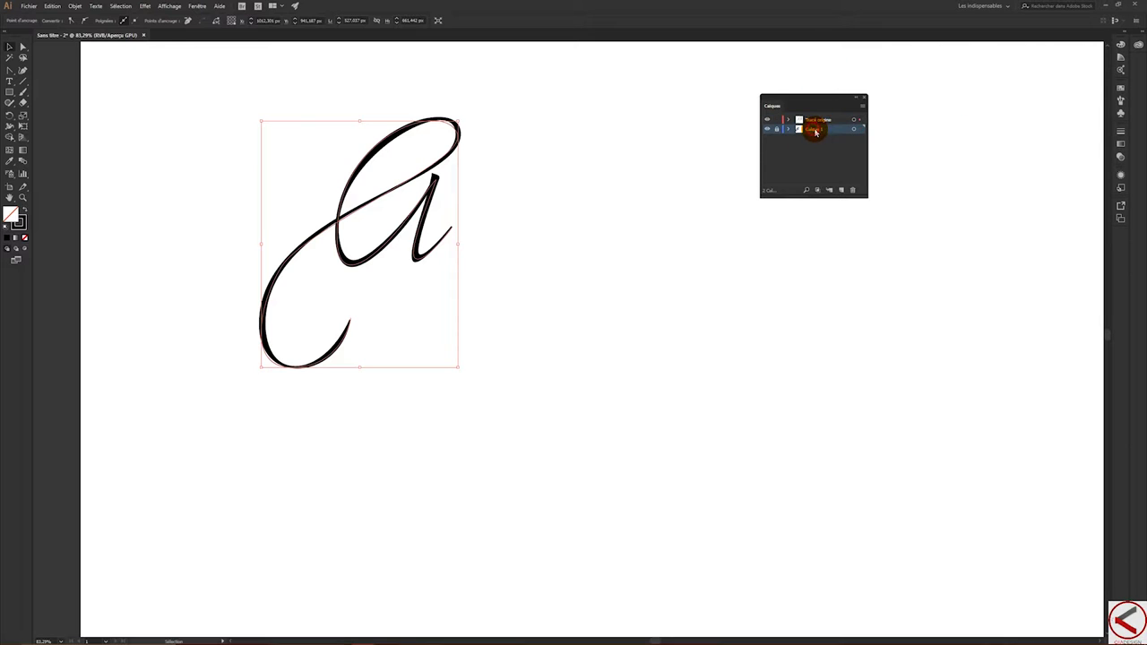
double_click(819, 129)
text(Base)
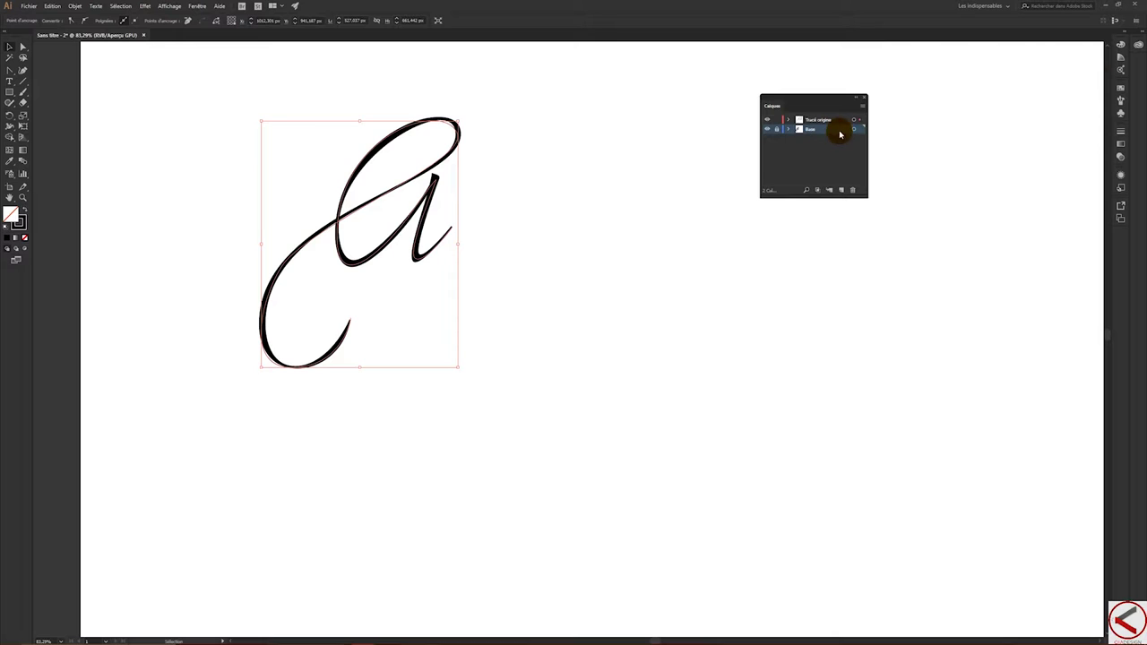
click(473, 239)
click(470, 235)
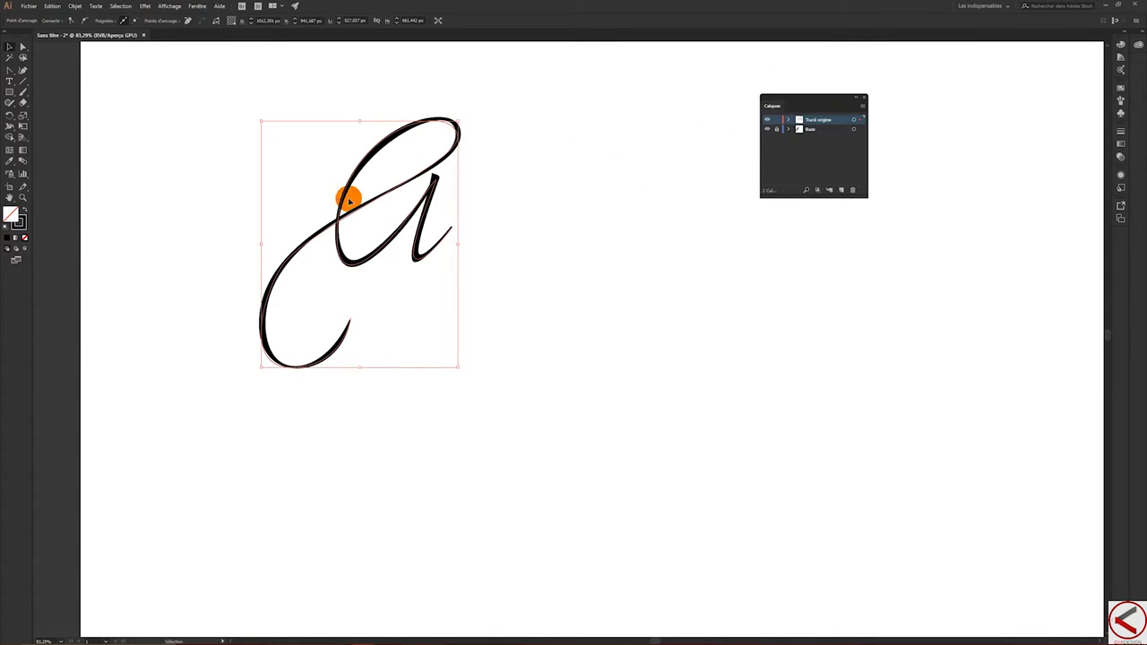
click(776, 120)
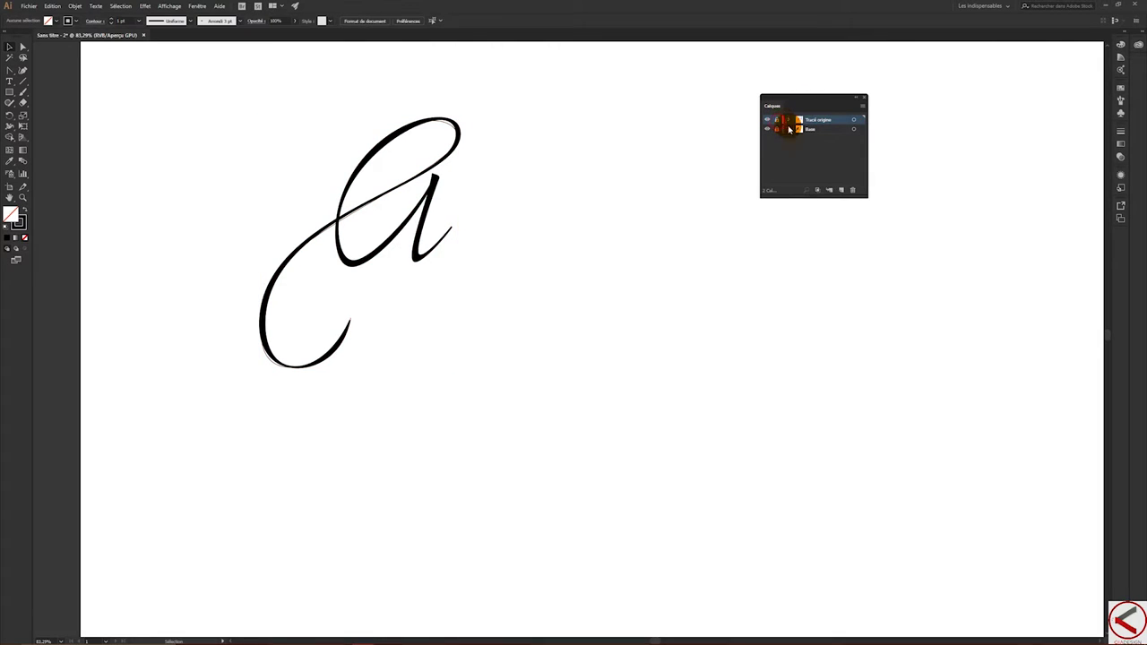
click(841, 191)
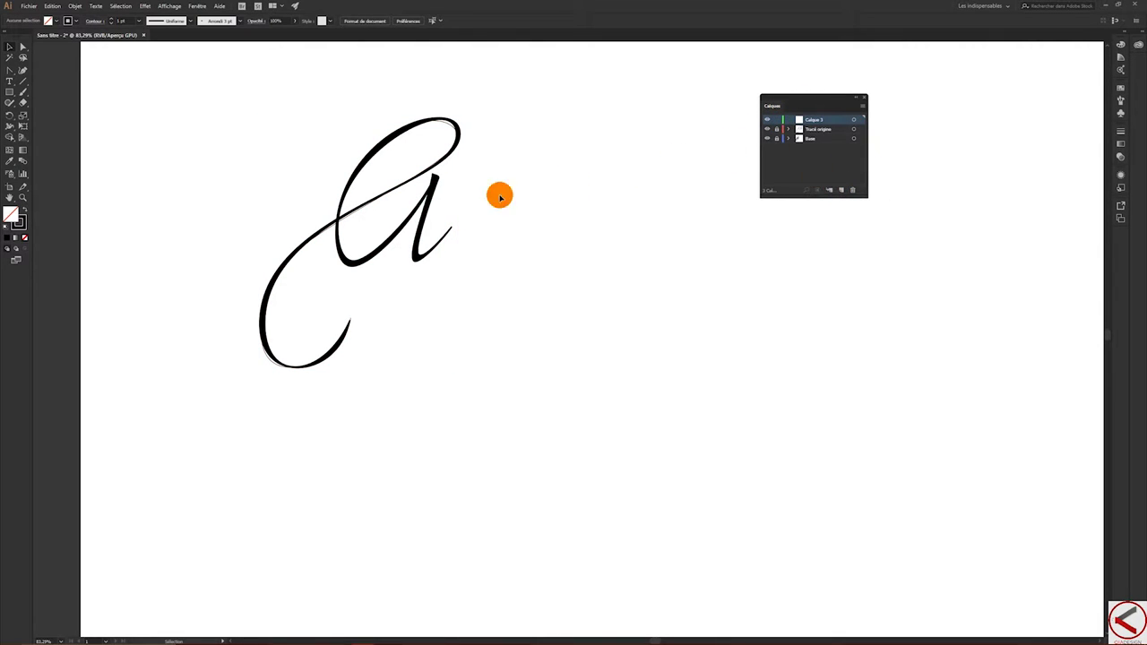
Step: Paste the path in place, test layer visibility, then delete the layer holding the partial paste
click(53, 7)
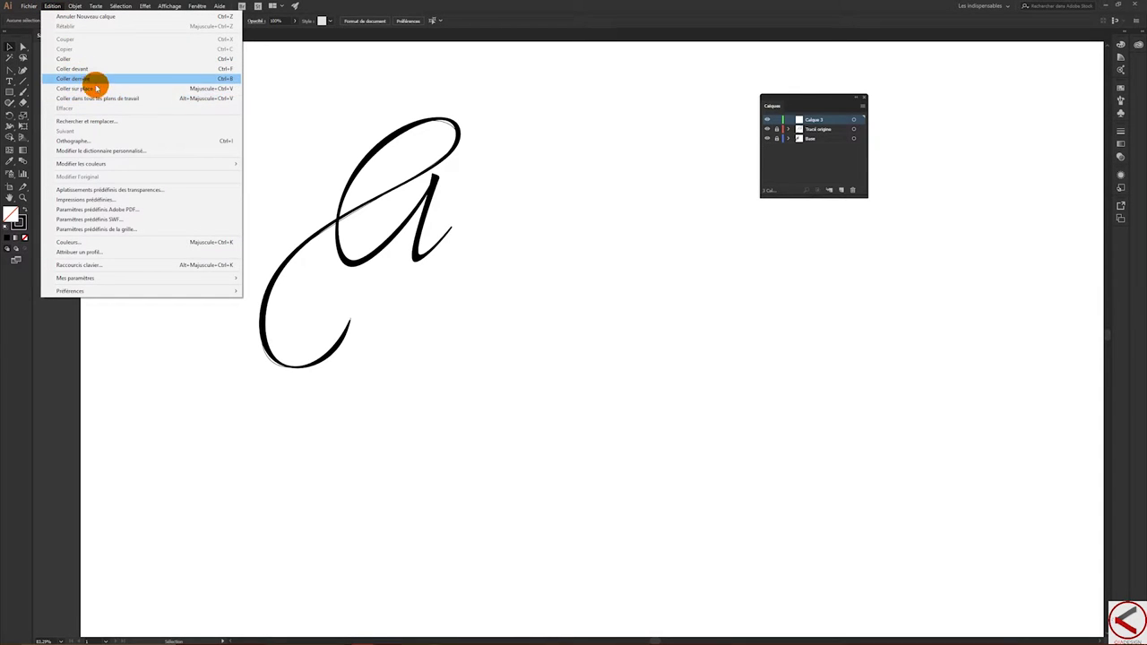
click(94, 91)
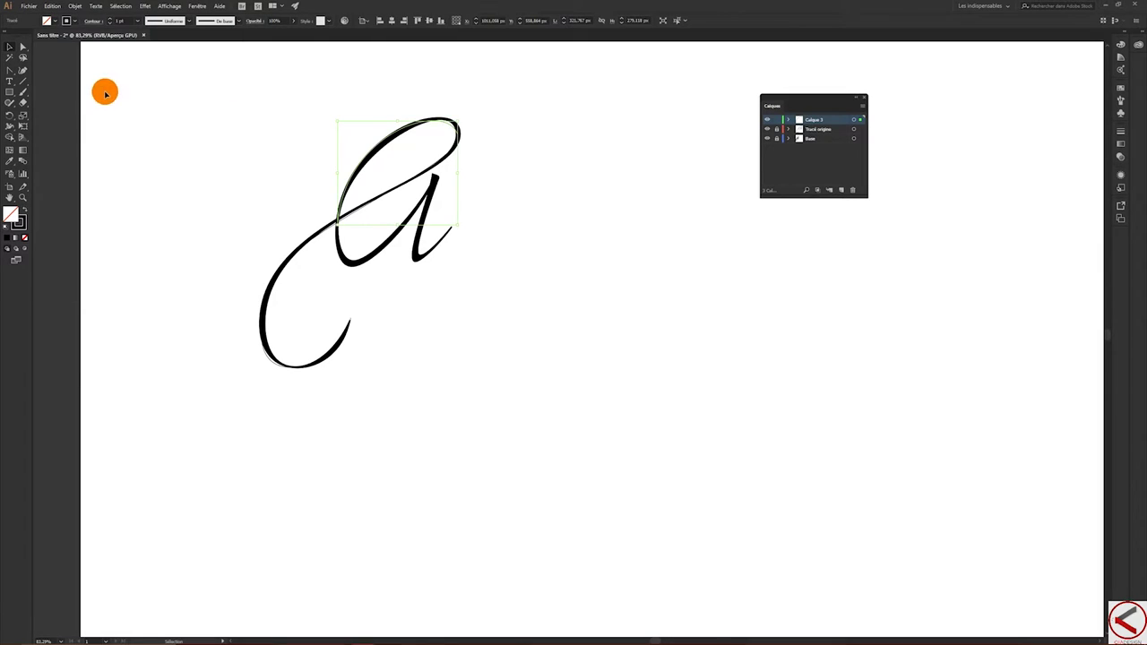
click(767, 137)
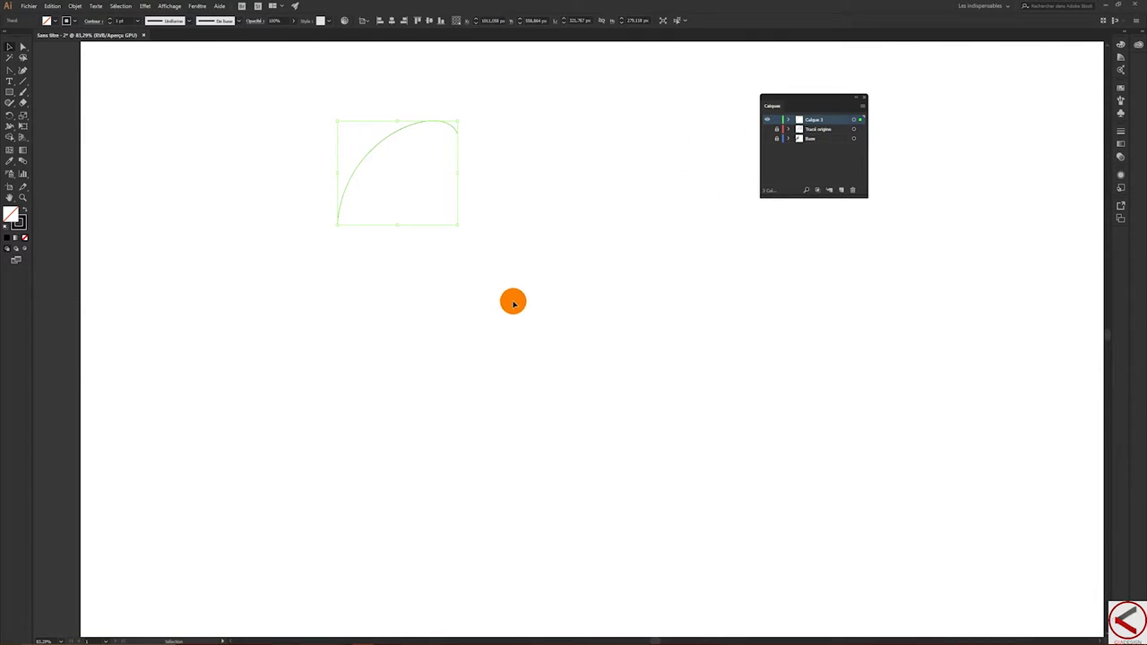
click(768, 128)
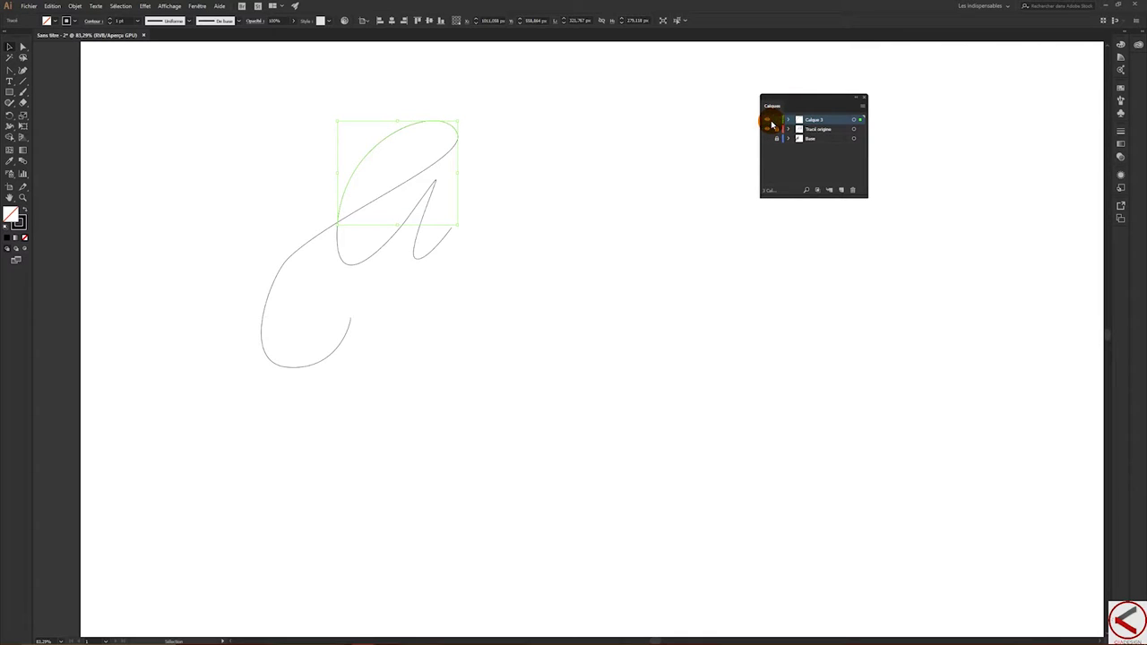
click(768, 138)
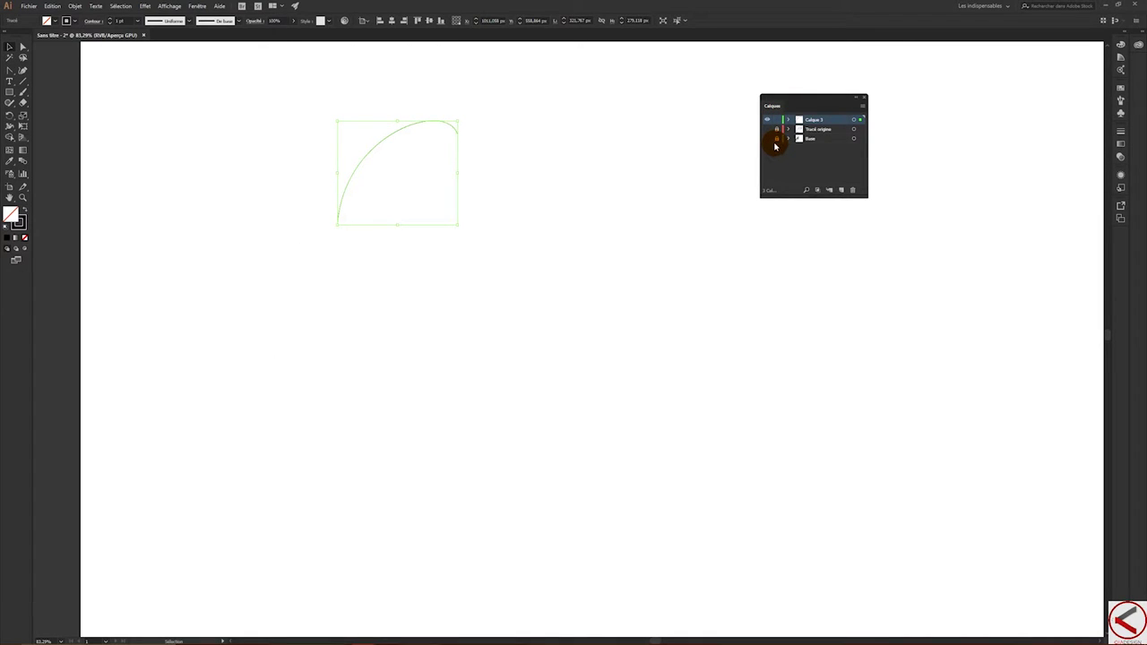
click(768, 133)
click(815, 135)
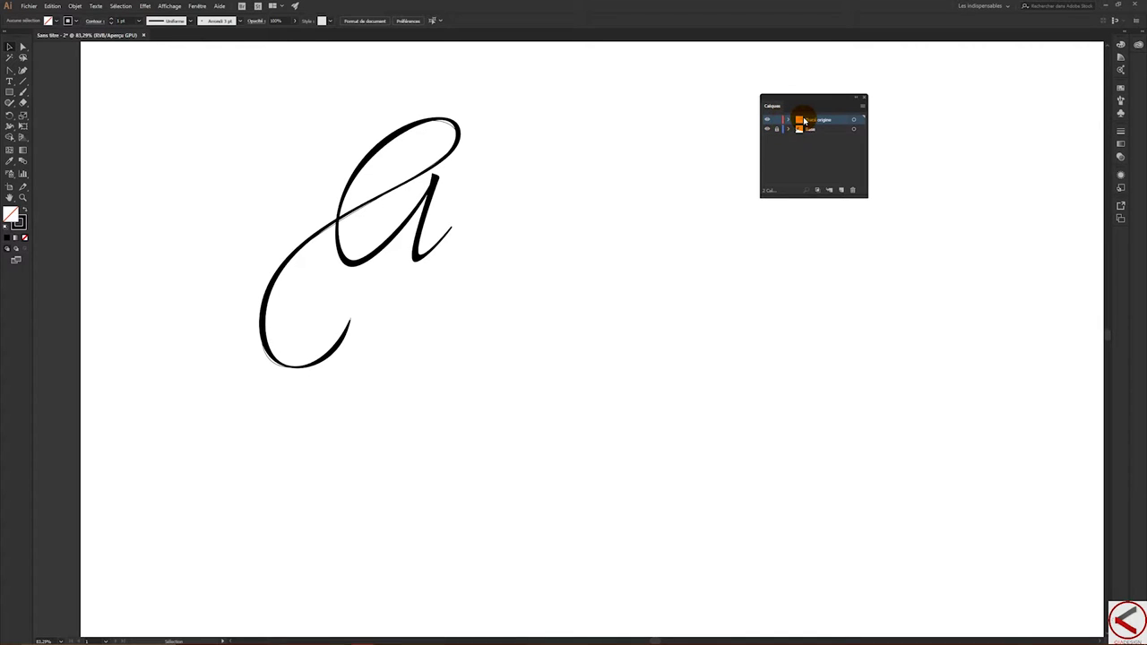
Step: Copy the whole traced letter, lock Tracé origine, paste it in place on Calque 3, hide lower layers
drag(143, 77, 600, 408)
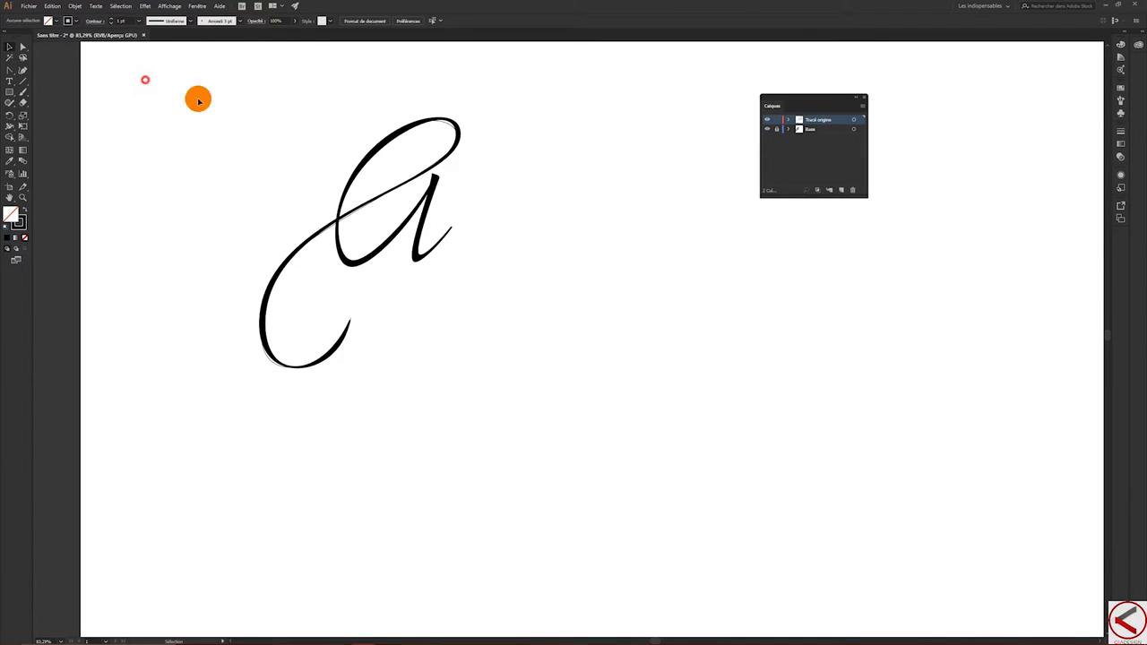
click(642, 302)
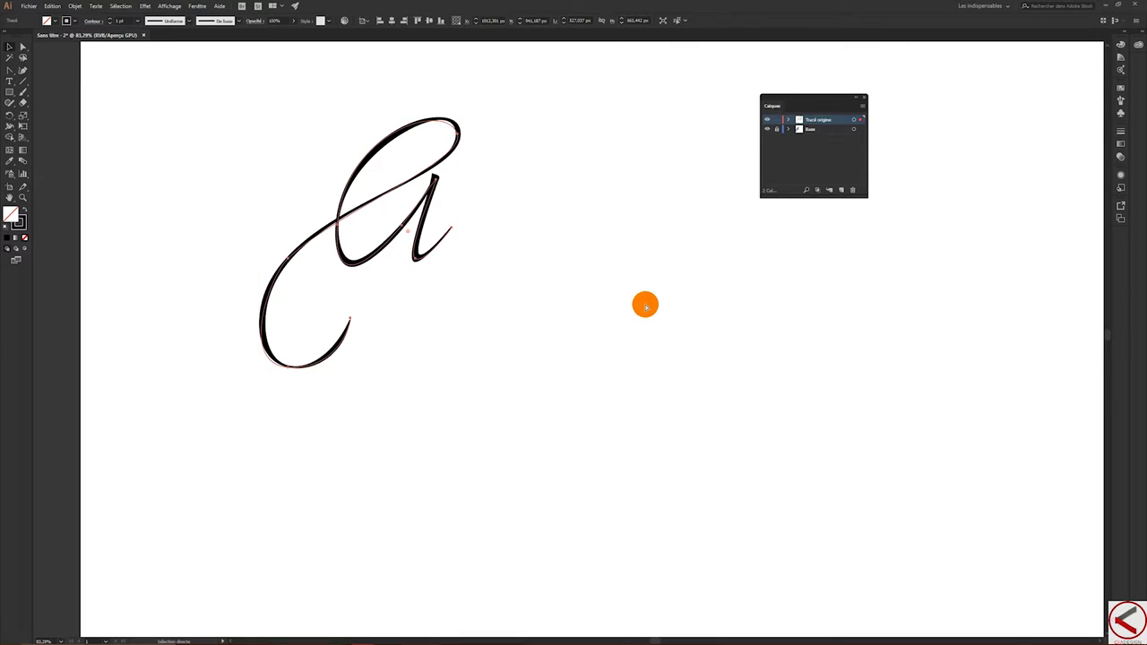
key(ctrl+a)
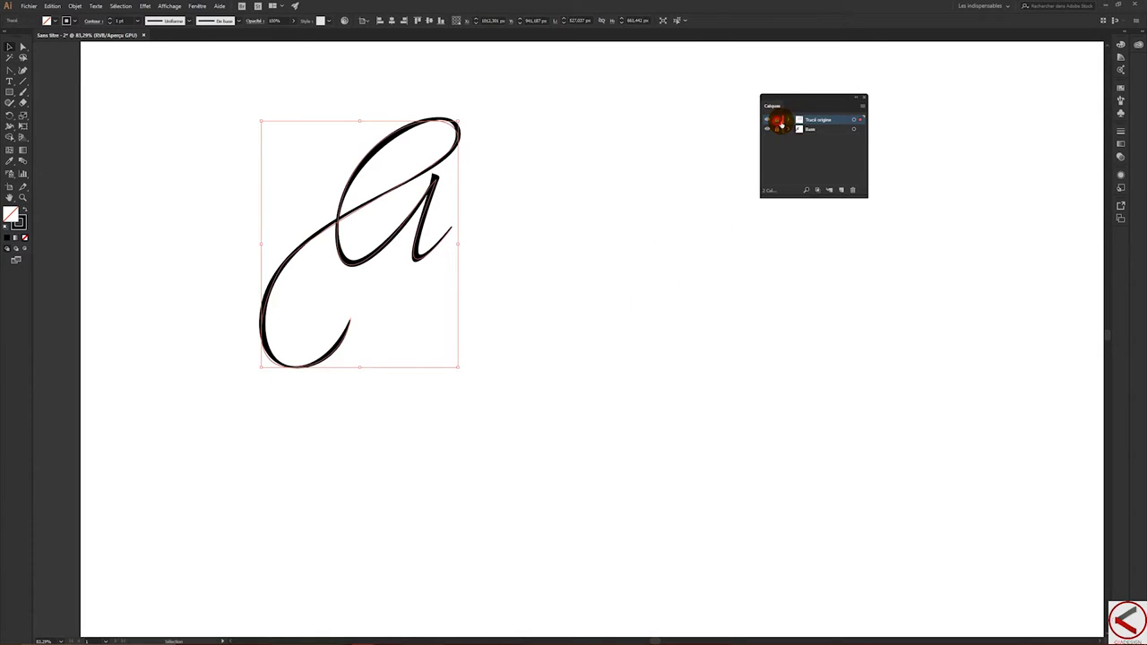
click(778, 122)
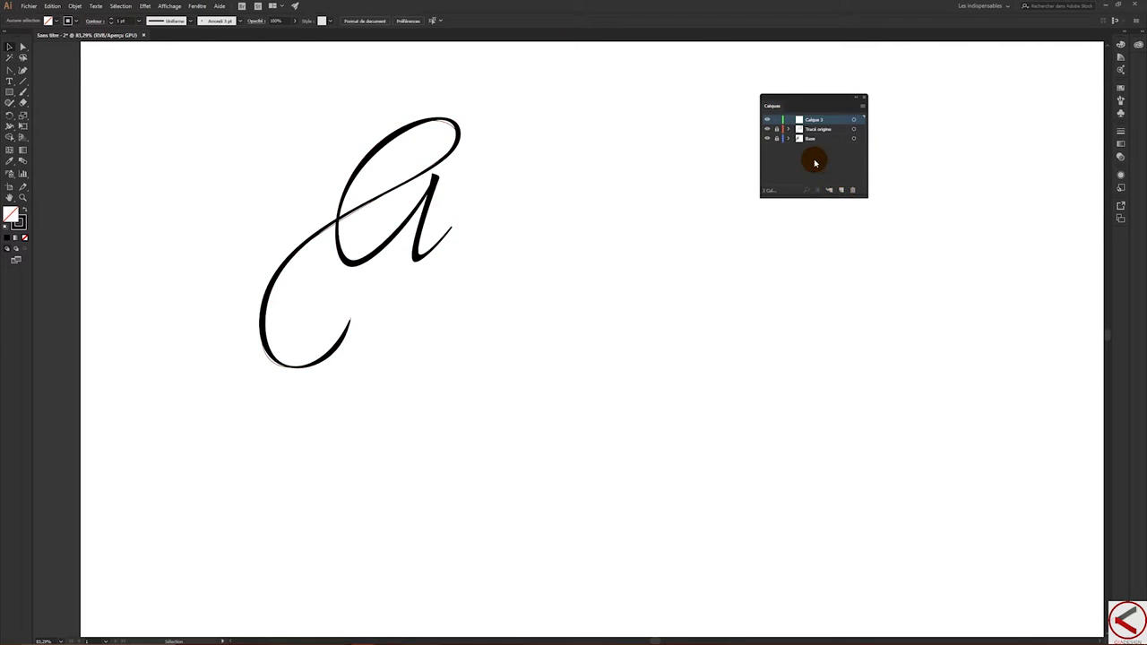
key(ctrl+a)
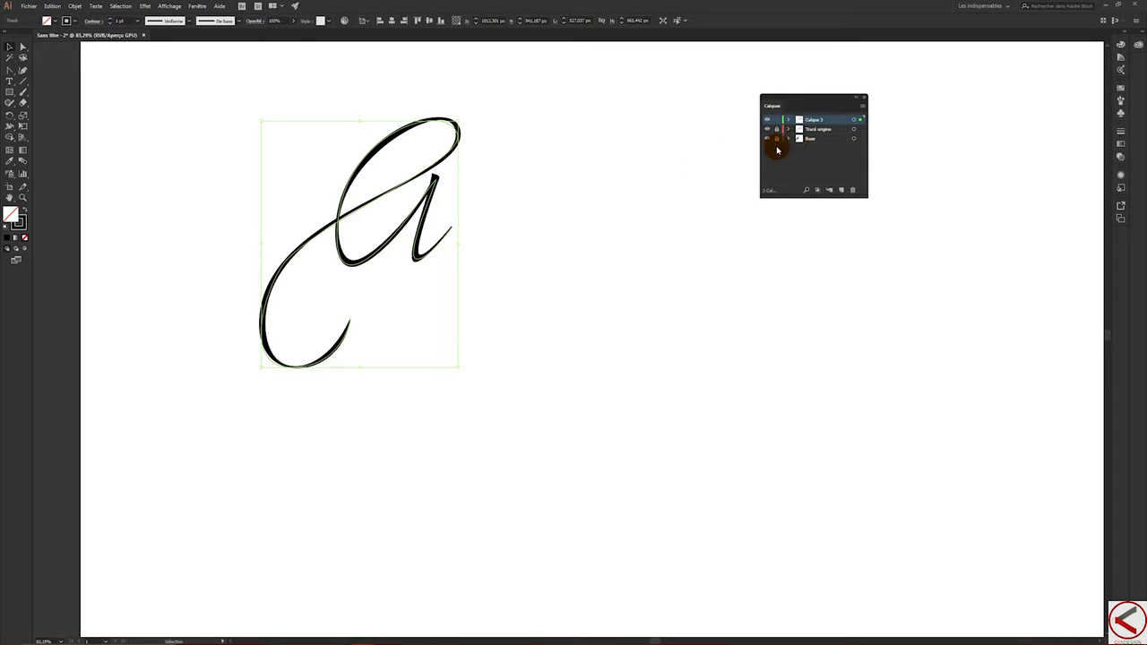
click(768, 137)
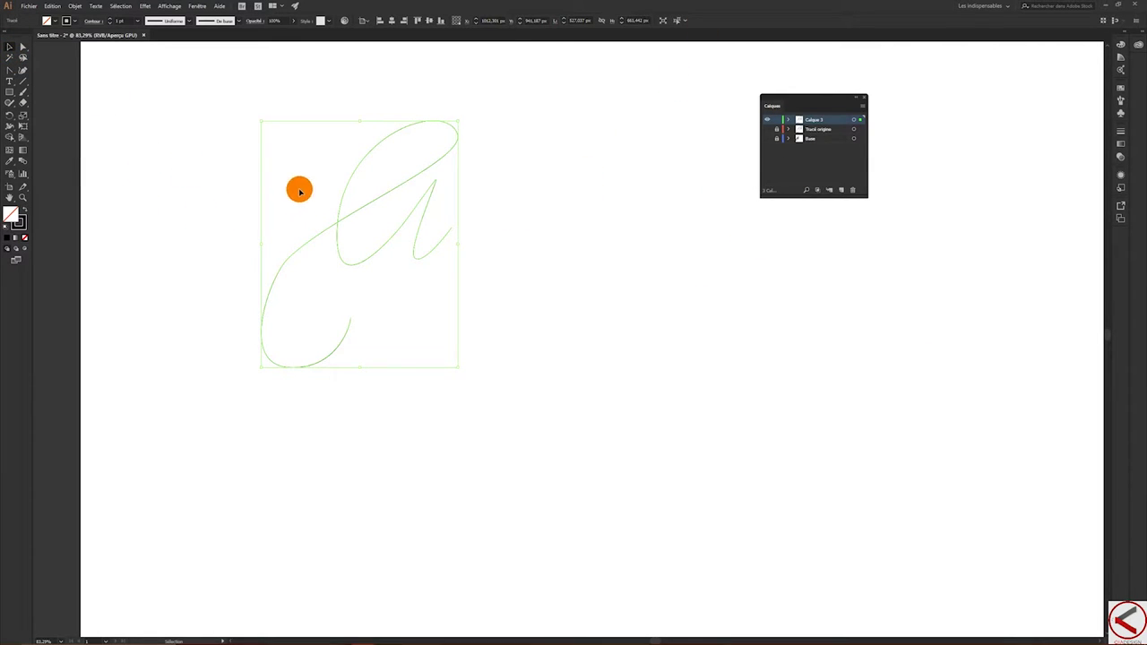
click(9, 70)
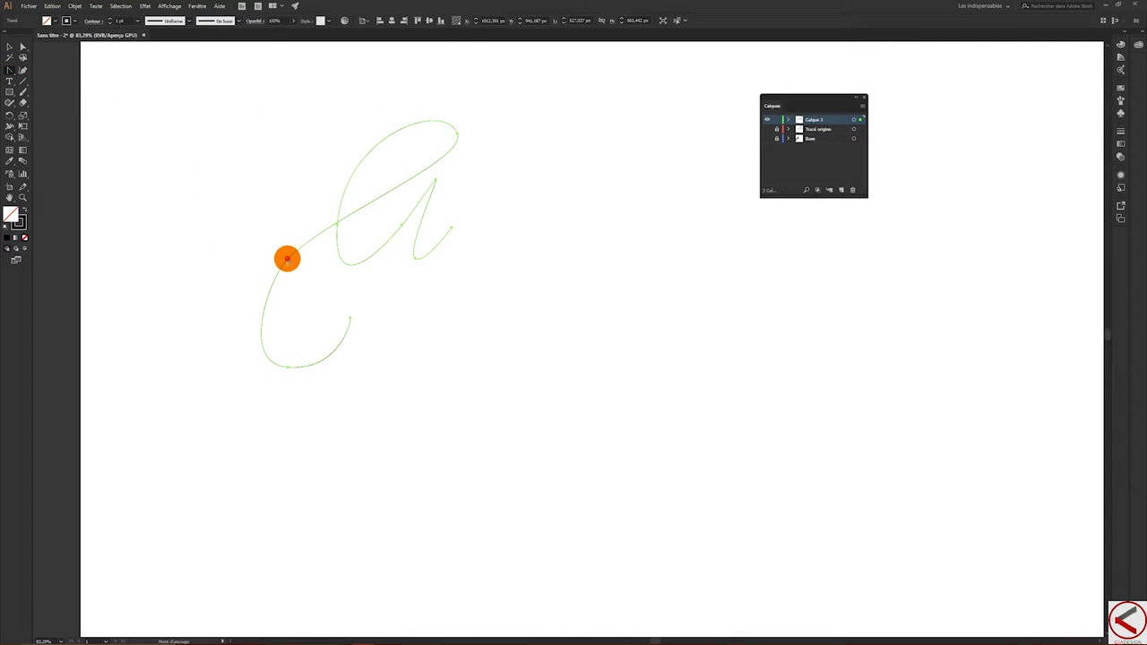
click(287, 260)
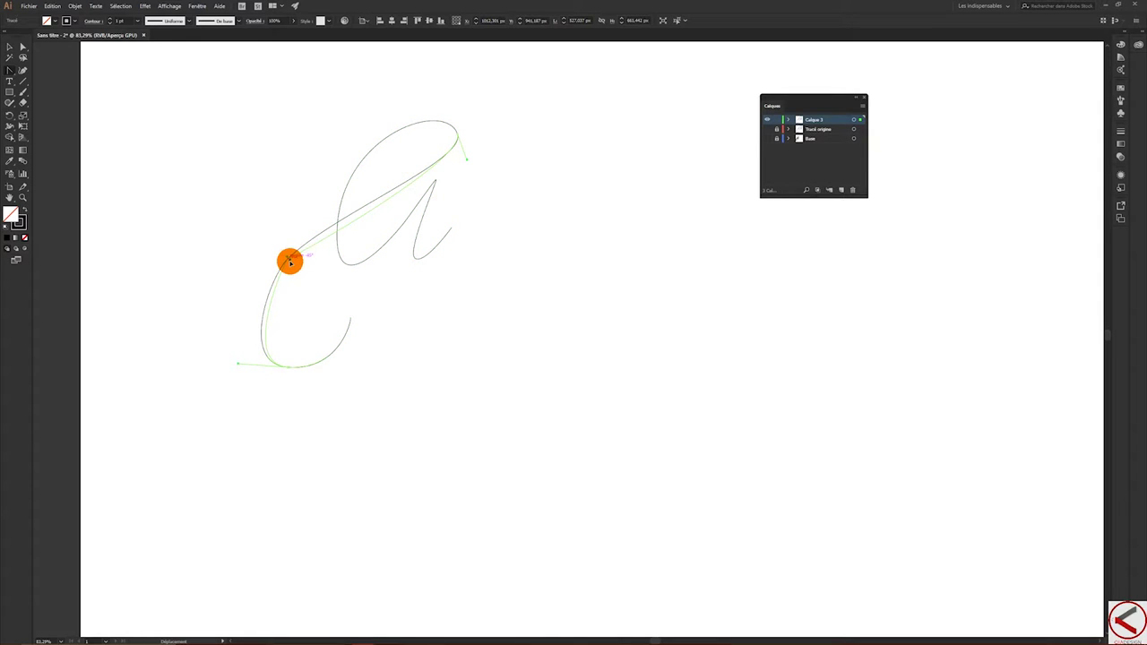
drag(292, 263, 301, 250)
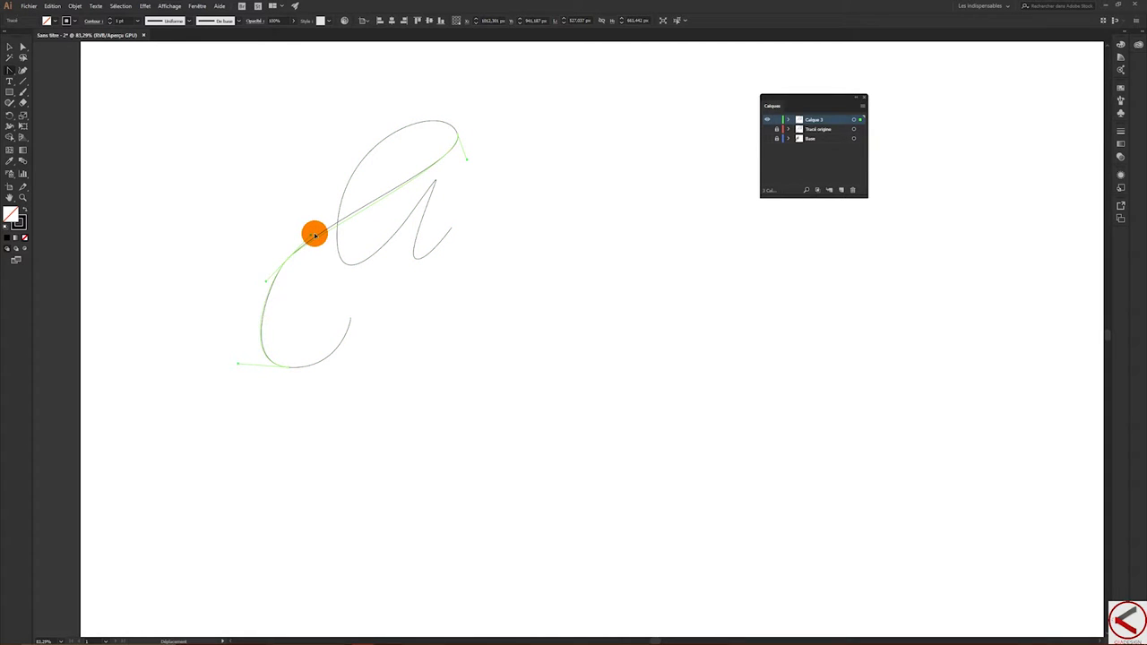
click(321, 231)
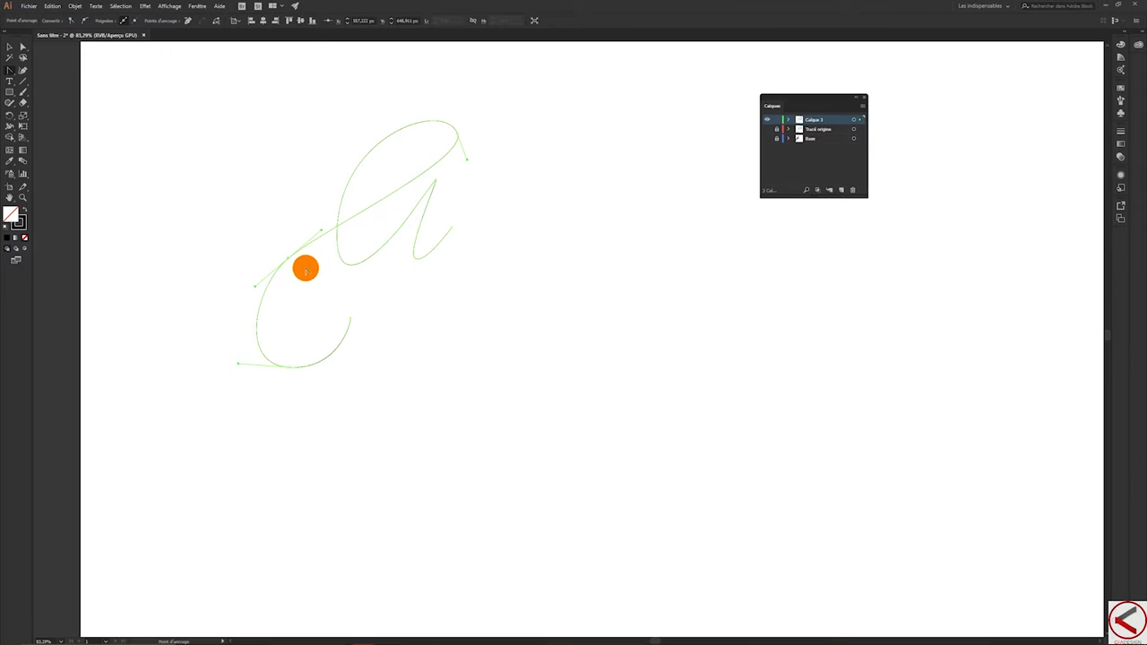
click(9, 46)
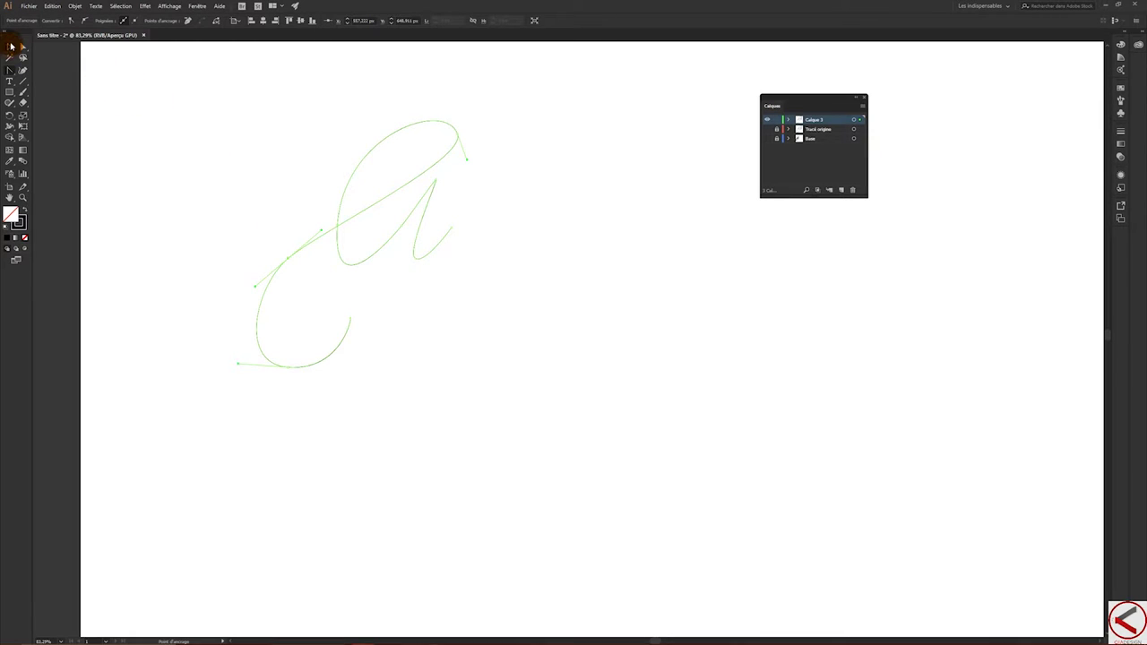
click(224, 151)
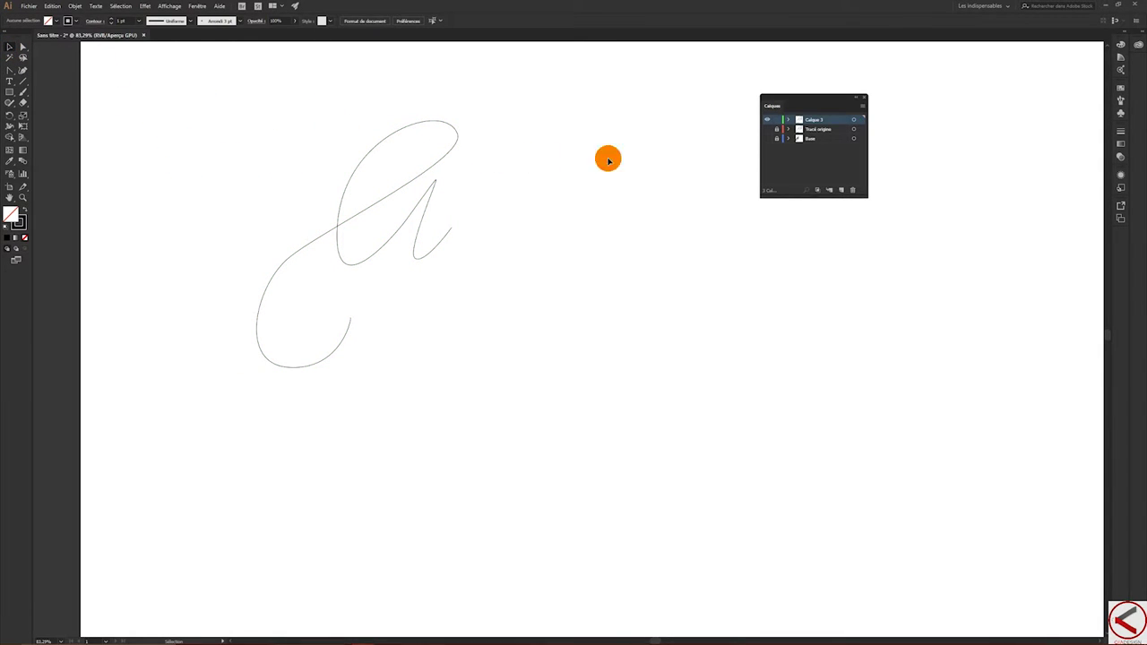
Step: Move the script a toward the centre of the page
drag(210, 143, 397, 251)
drag(339, 228, 541, 302)
click(717, 349)
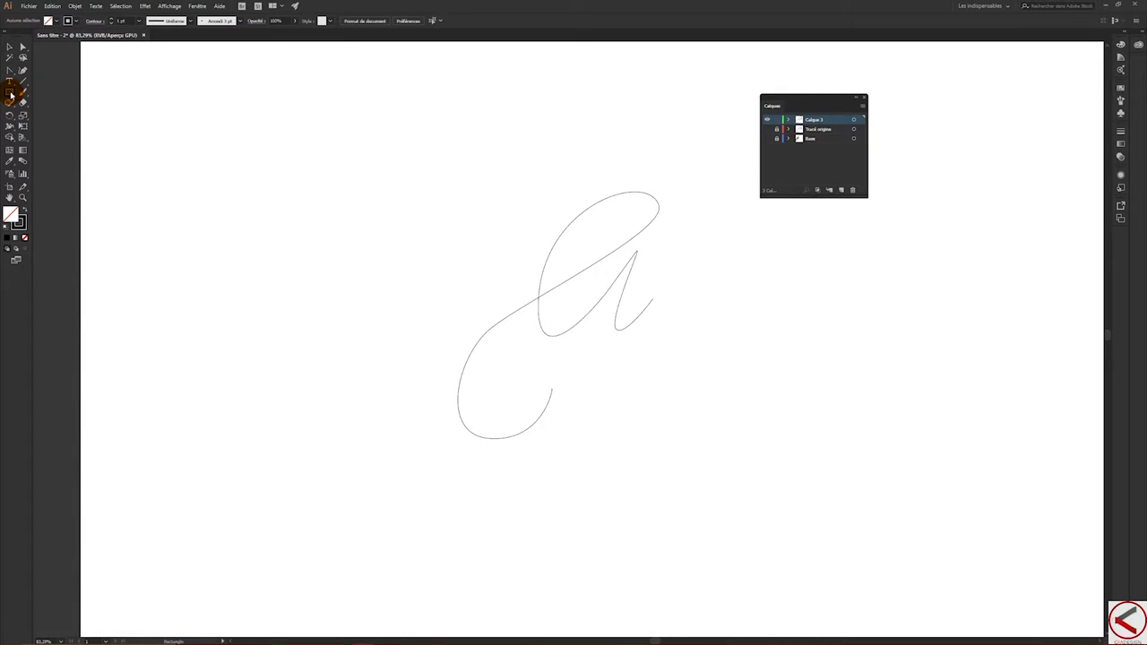
drag(10, 93, 44, 111)
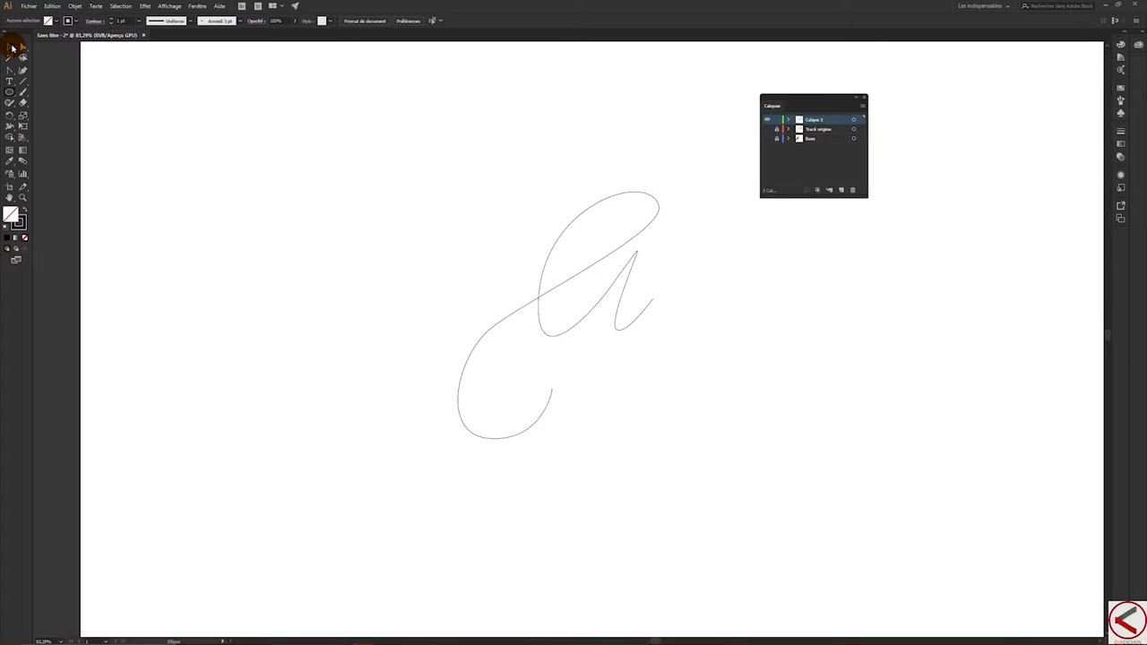
Step: Alt-drag a copy of the a to its right and draw a small circle at upper left
drag(417, 208, 581, 368)
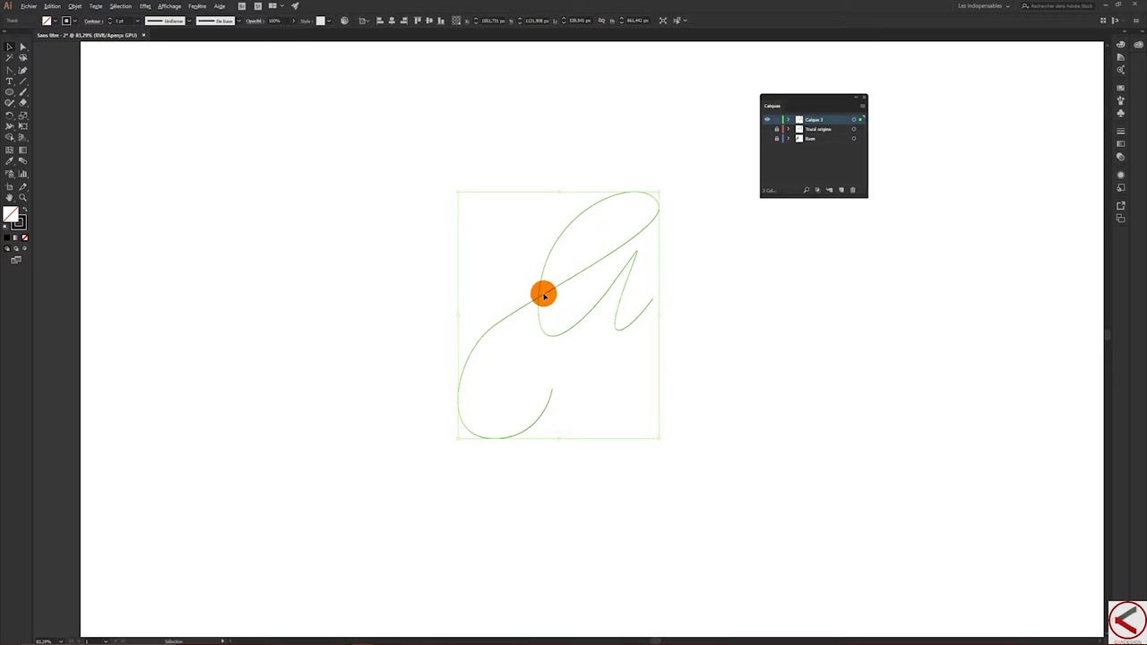
drag(548, 295, 879, 299)
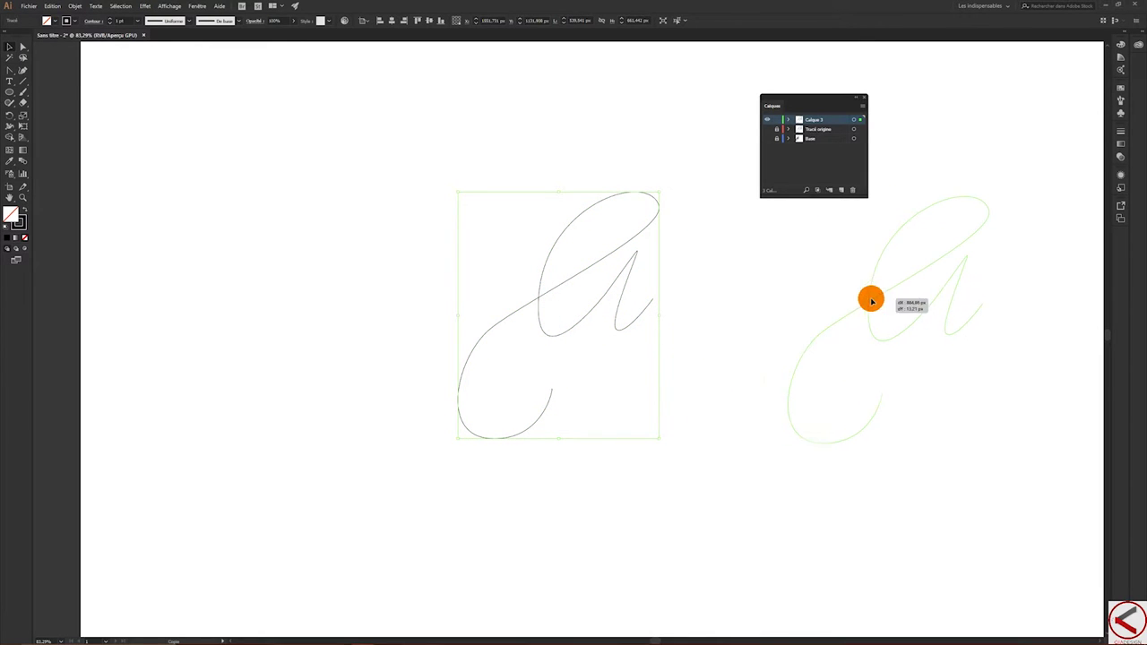
click(556, 305)
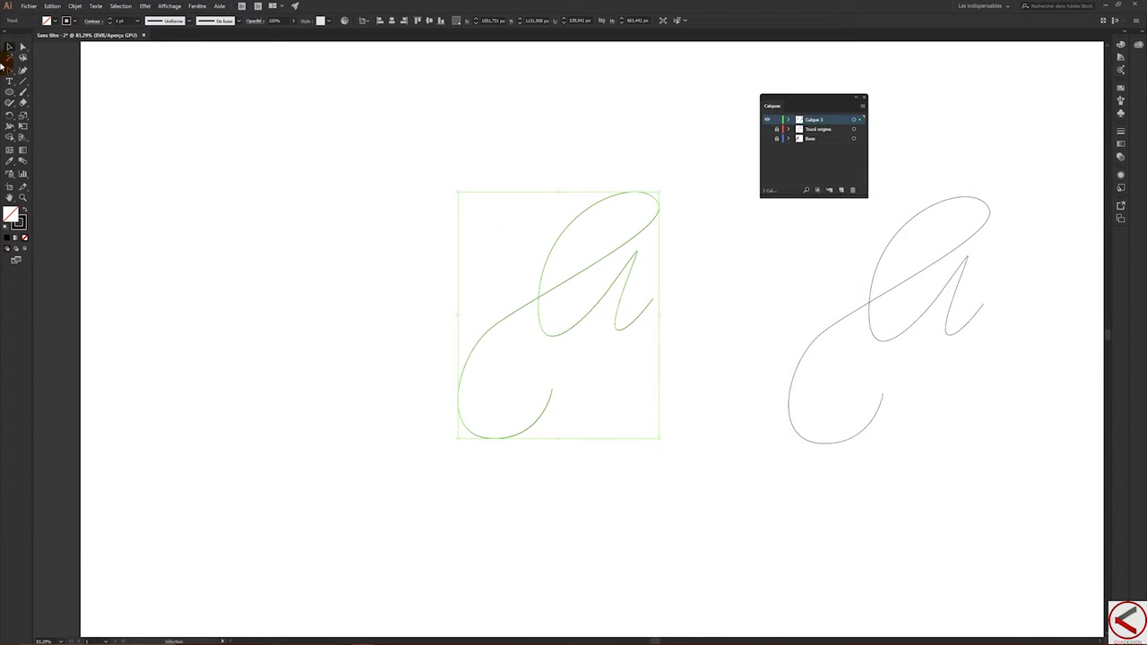
click(16, 92)
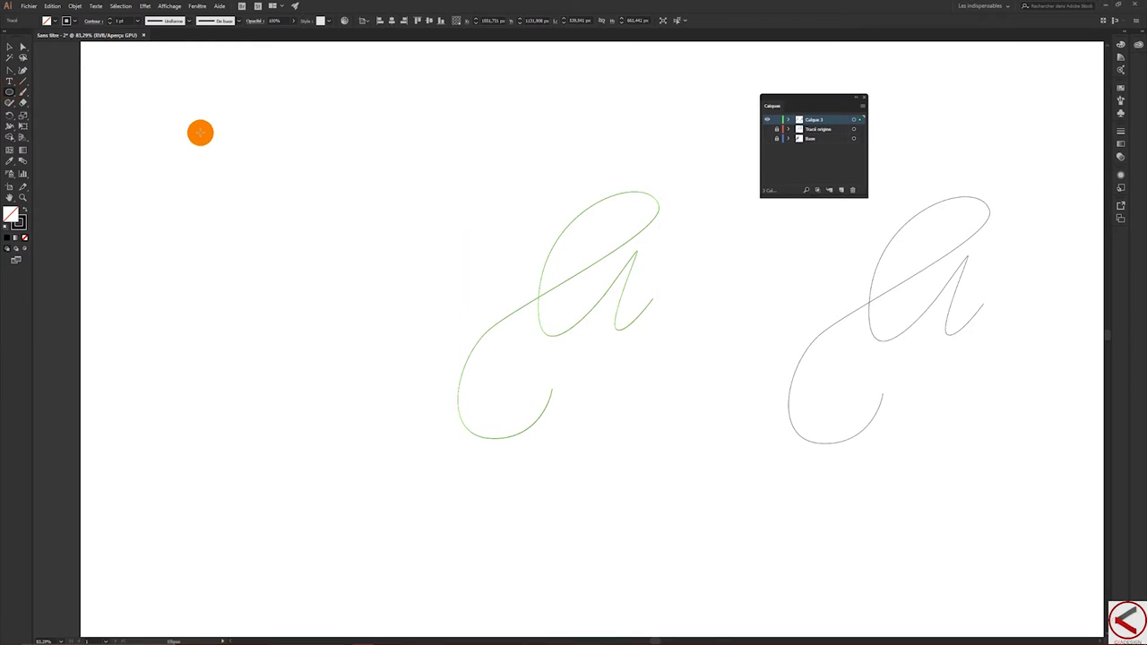
drag(226, 140, 242, 153)
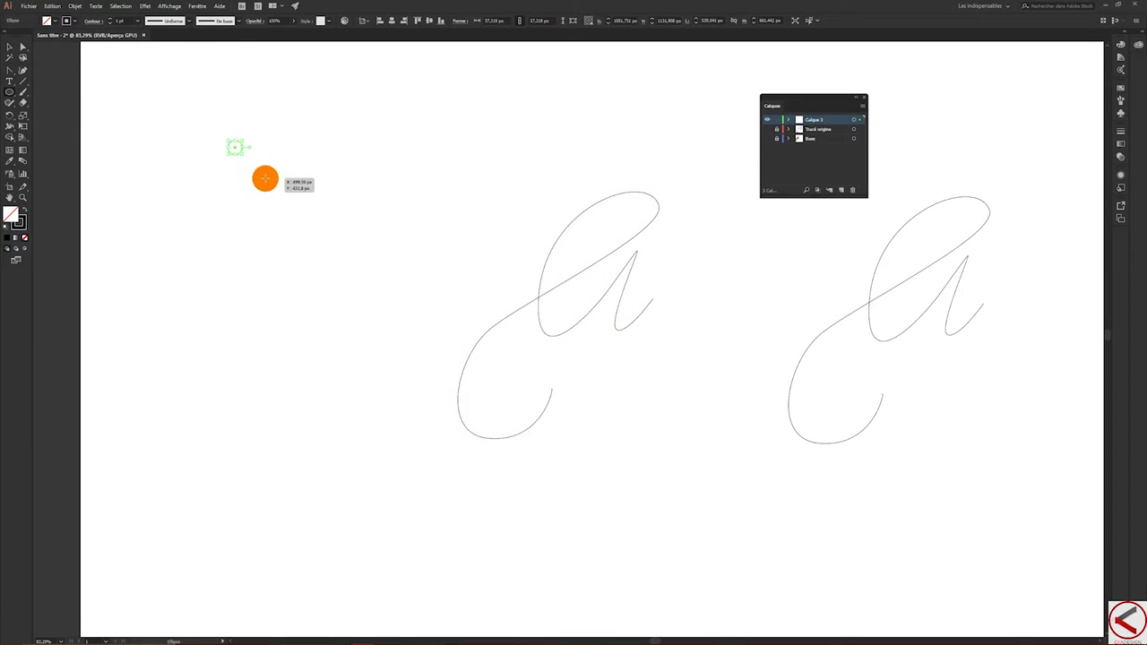
Step: Give the small circle a 10 pt stroke and expand its fill and stroke into a ring
click(135, 21)
click(158, 150)
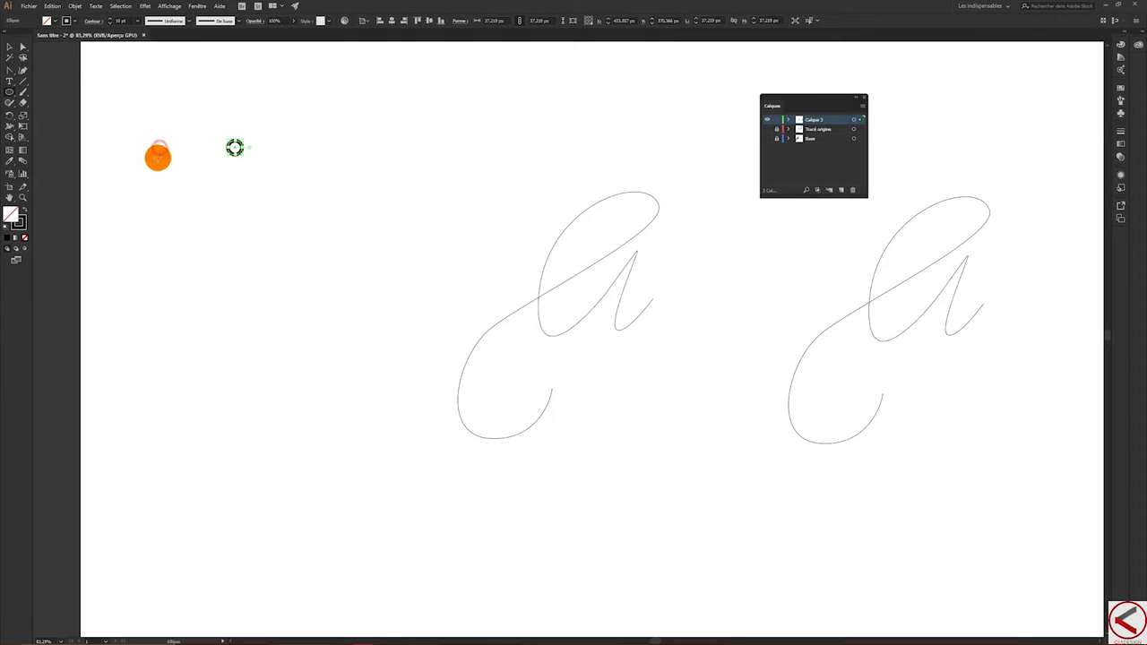
click(8, 47)
click(77, 7)
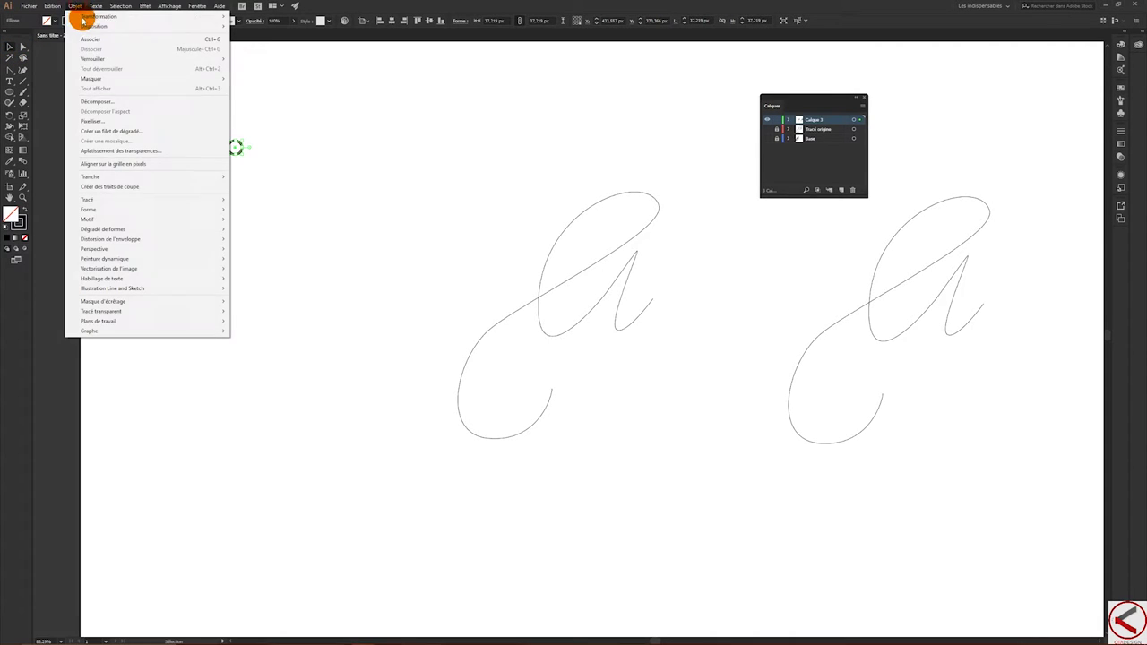
click(126, 102)
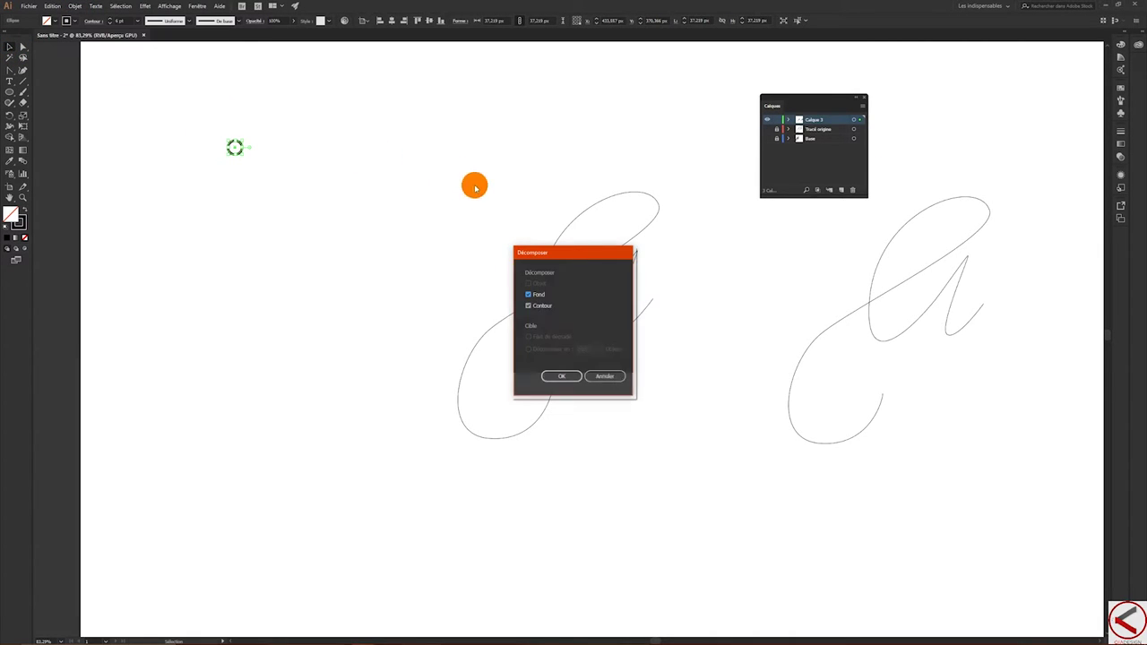
click(569, 377)
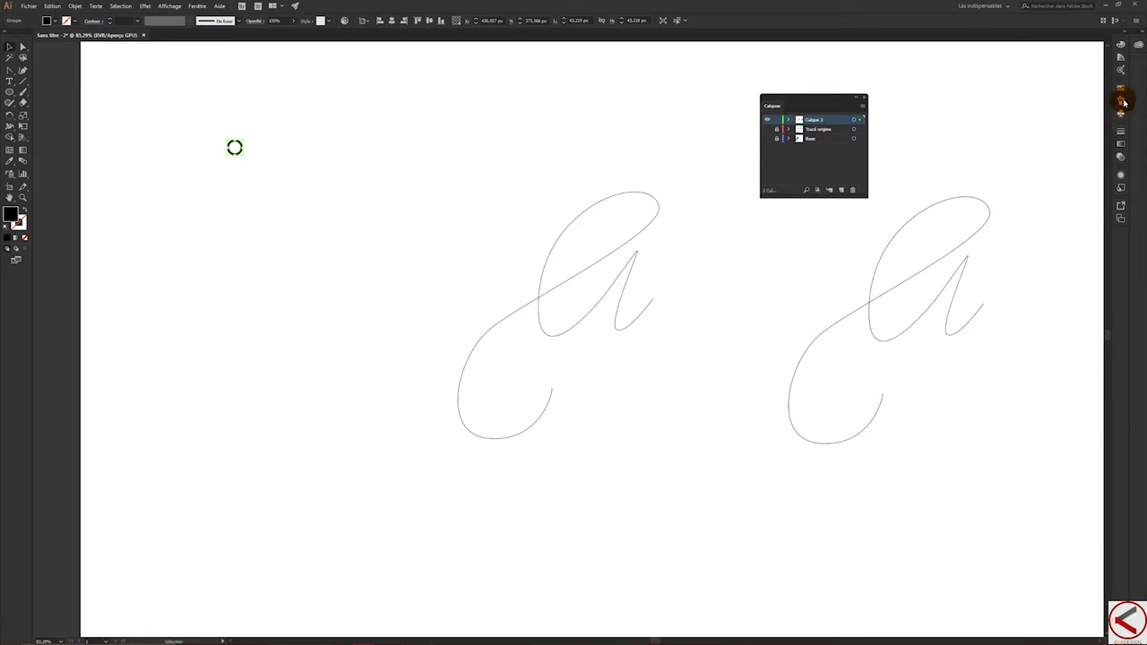
Step: Float and enlarge the Swatches (Nuancier) panel, then fill the ring with a light-blue gradient
click(1121, 46)
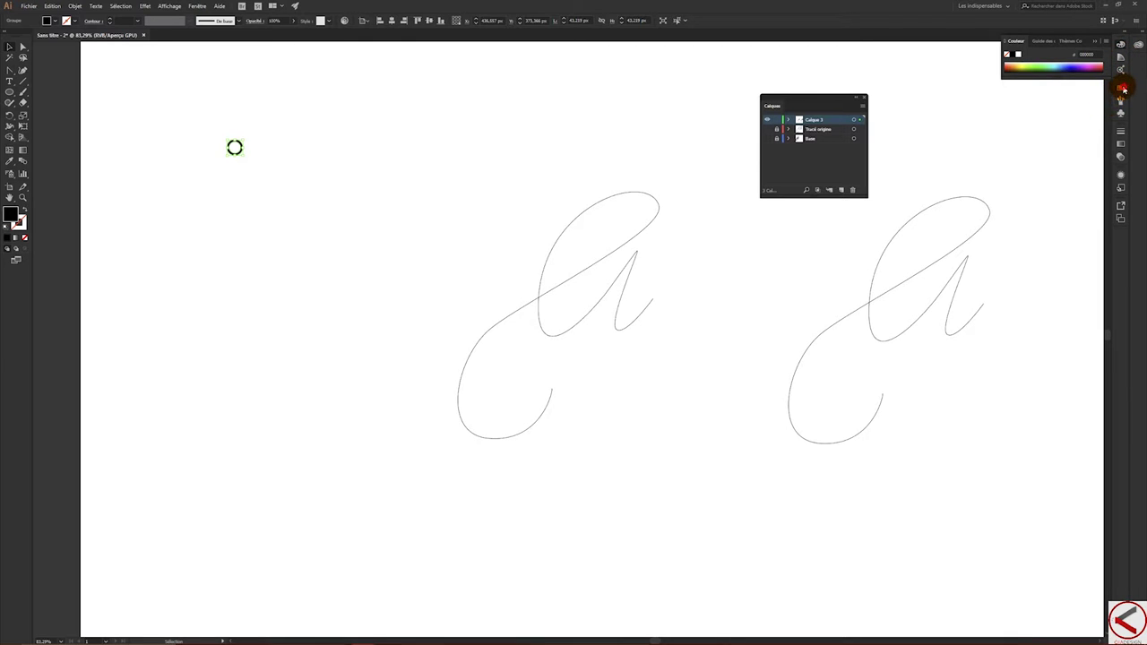
click(1122, 90)
click(1122, 89)
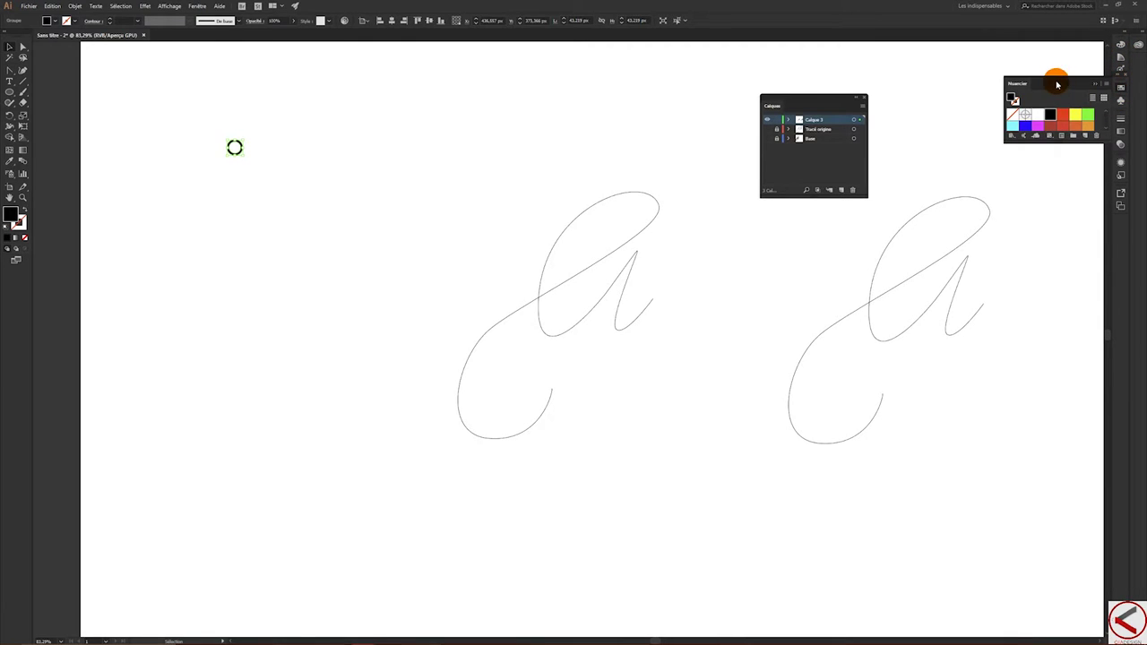
drag(1023, 83, 929, 70)
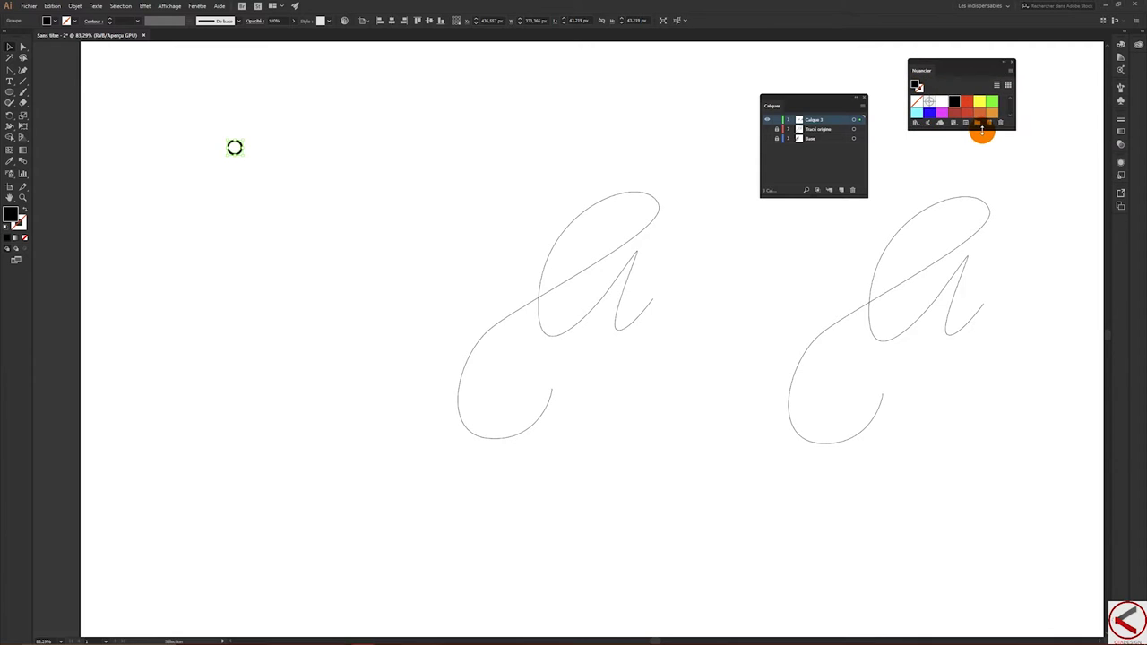
drag(983, 130, 965, 321)
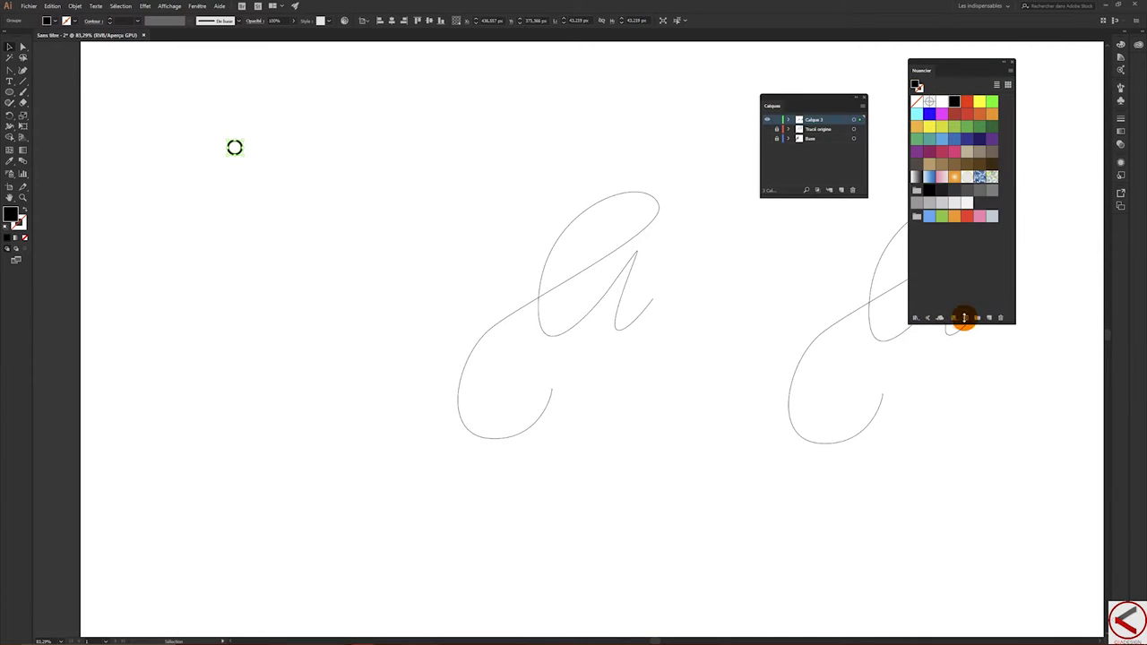
click(931, 176)
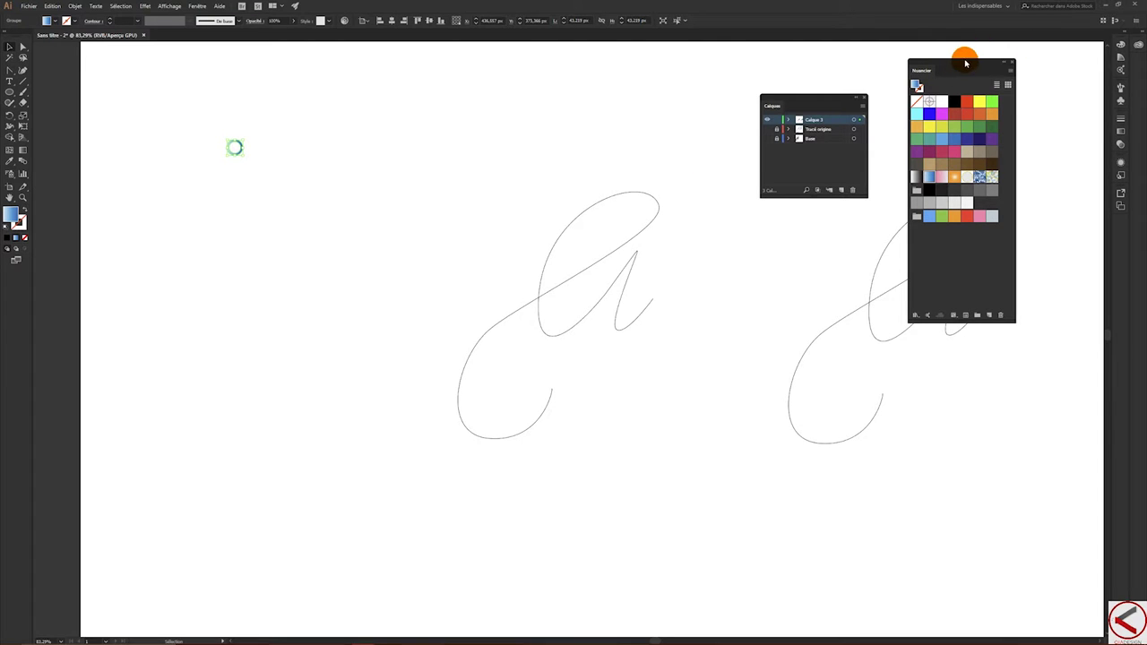
Step: Move the Swatches panel aside, reselect the ring, then select the first script a
mouse_move(985, 59)
mouse_down()
mouse_move(394, 271)
mouse_move(183, 311)
mouse_up()
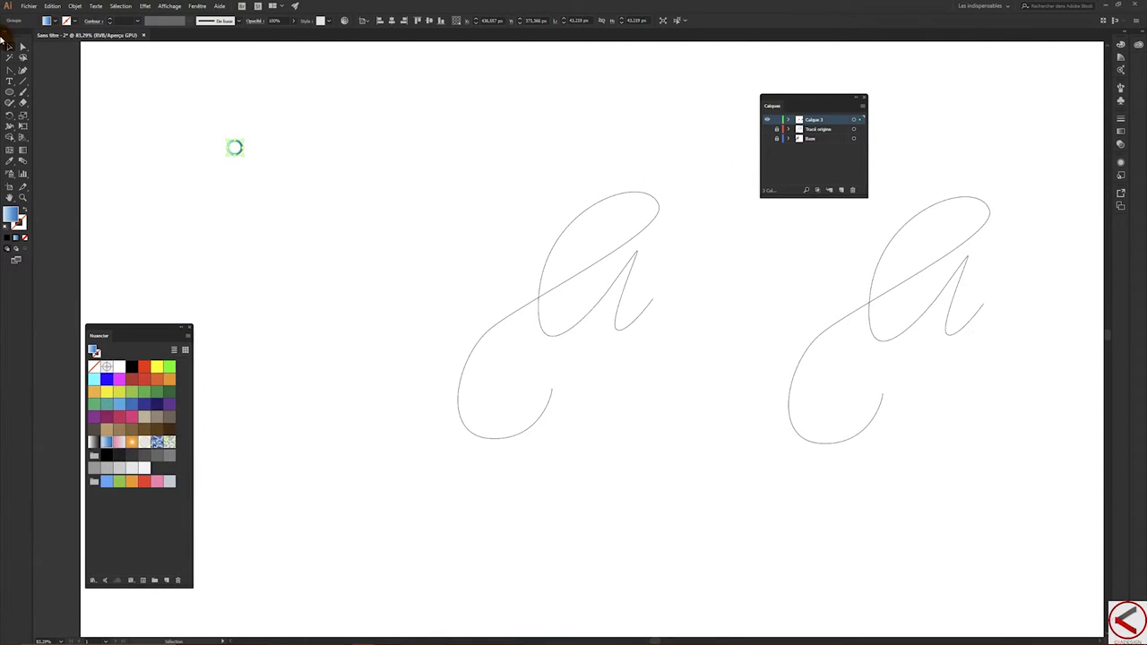
click(132, 78)
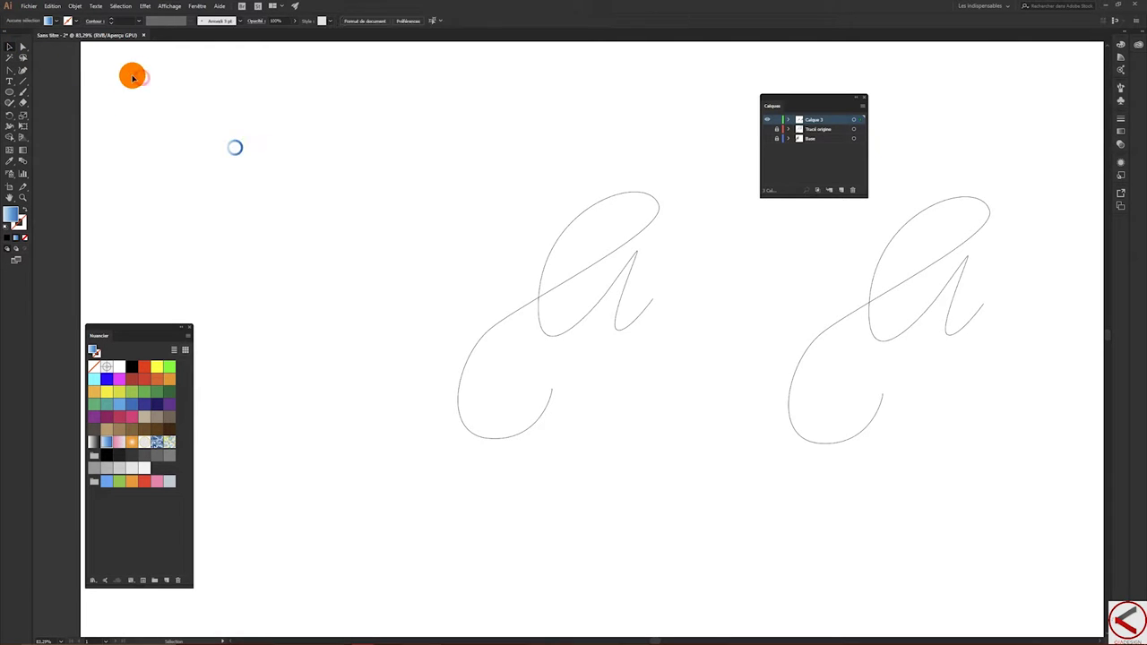
drag(207, 120, 279, 175)
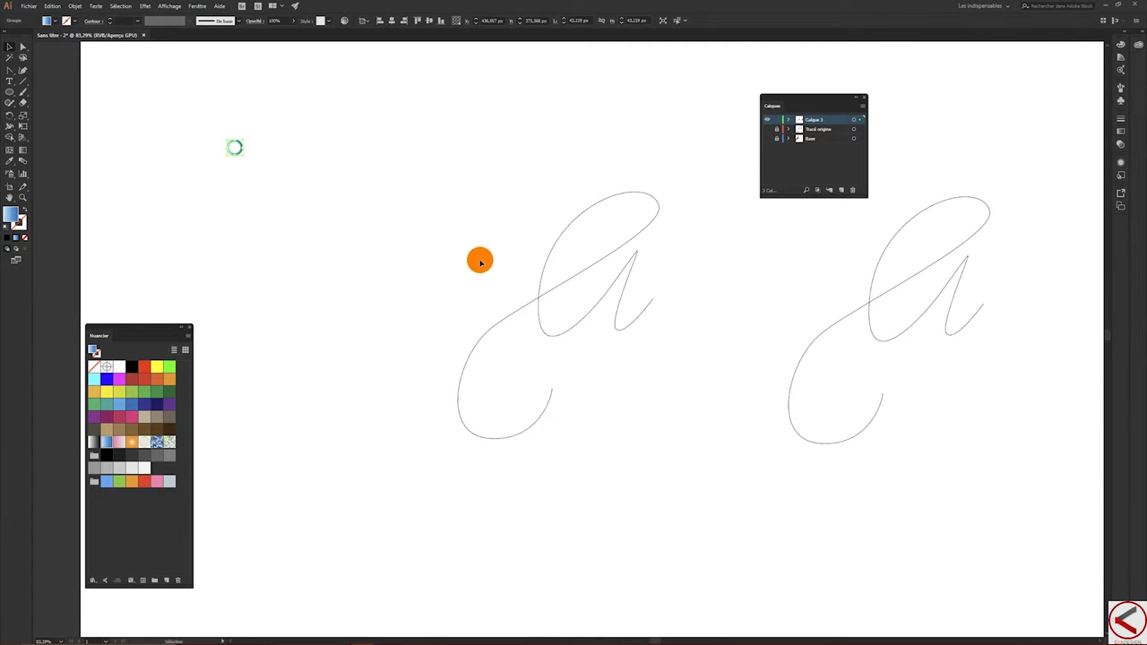
drag(483, 213, 635, 432)
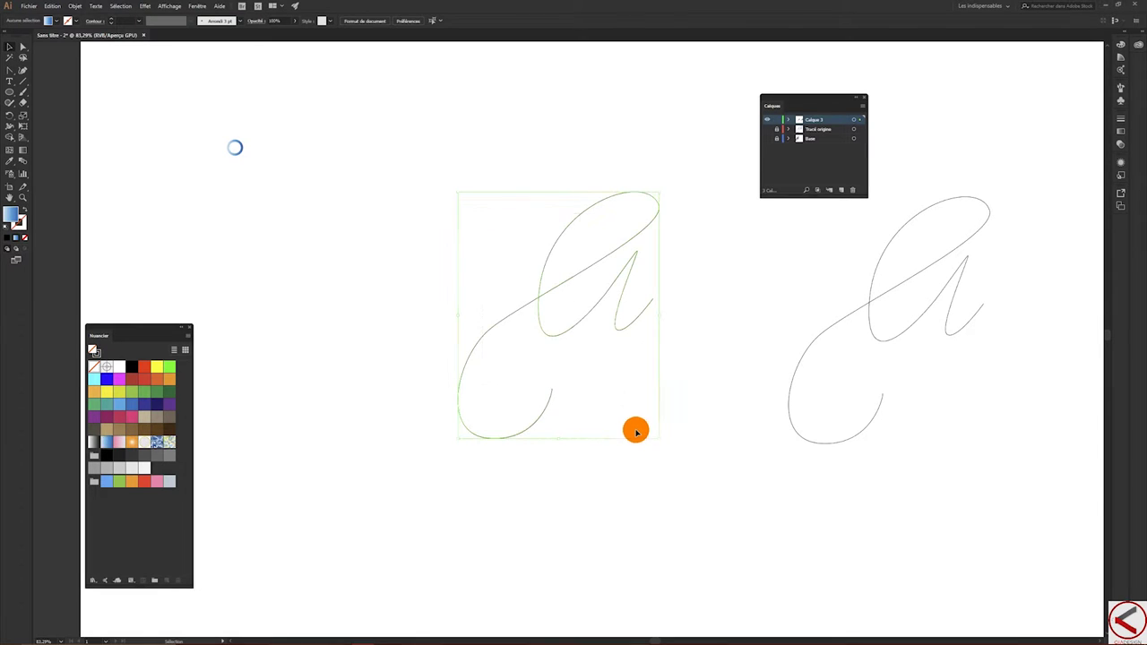
click(78, 8)
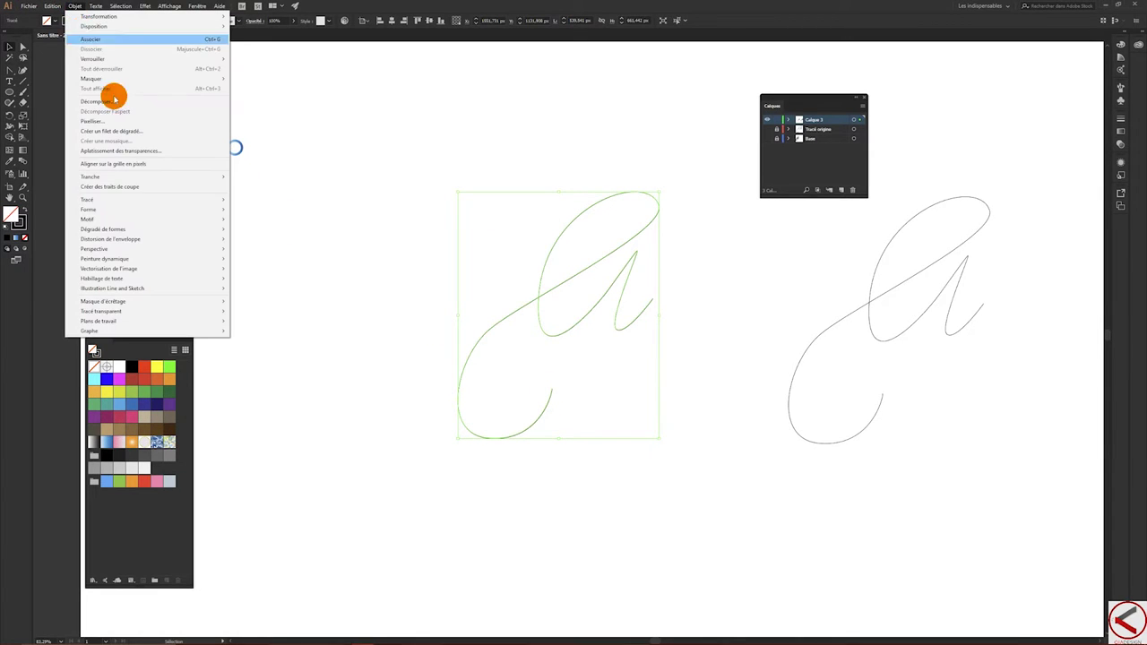
mouse_move(87, 199)
click(287, 256)
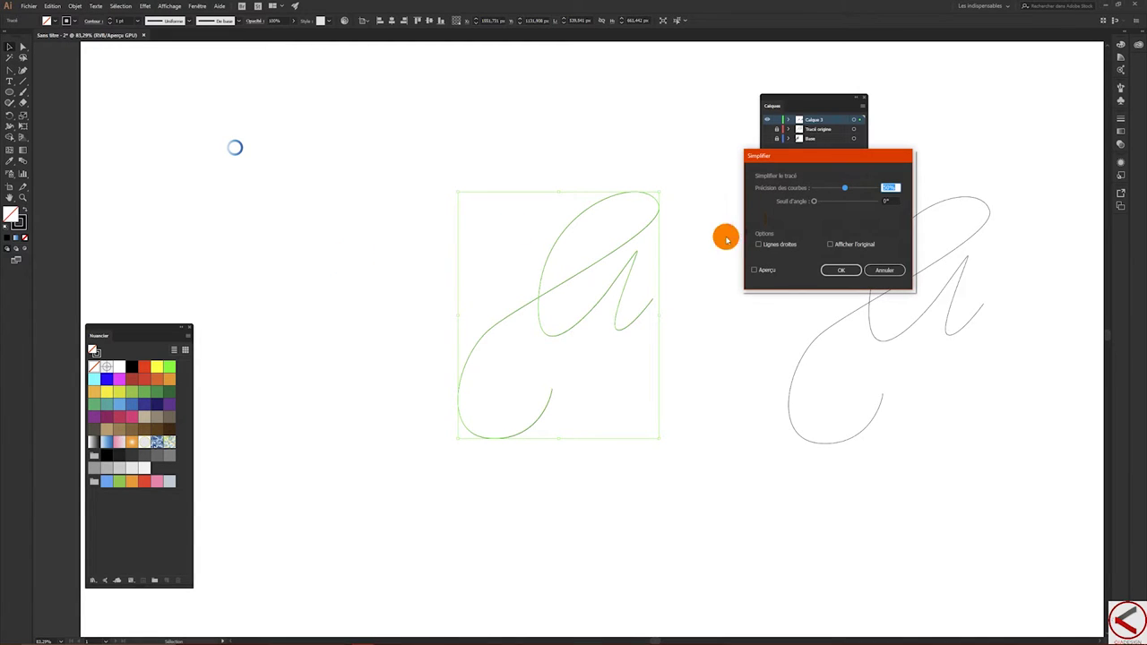
click(755, 269)
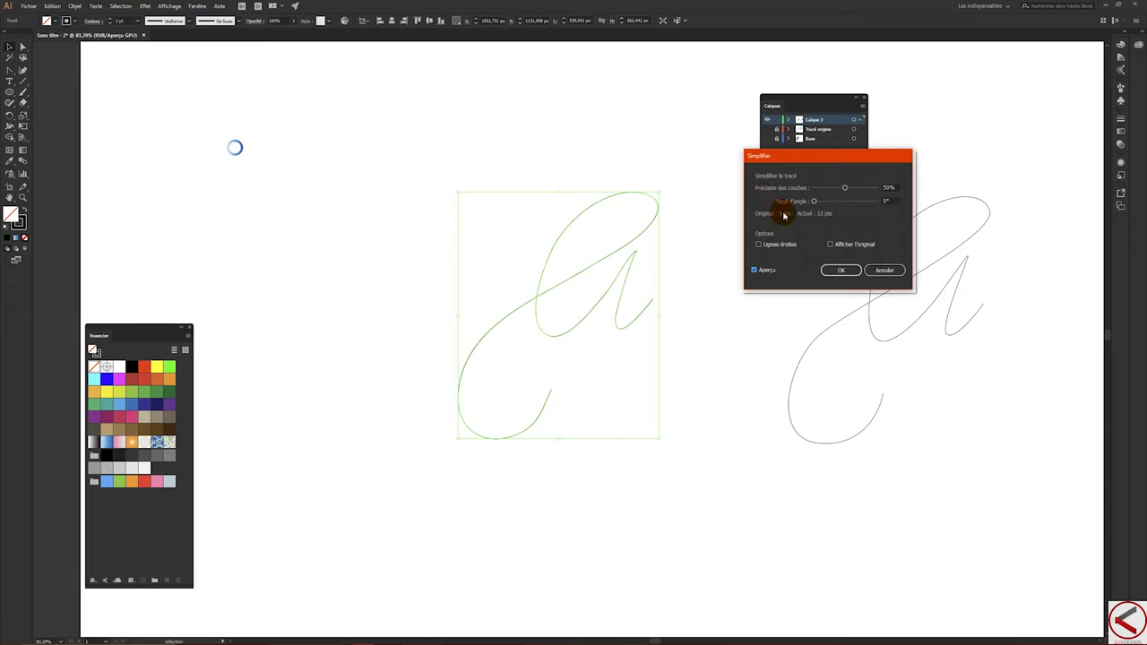
click(885, 271)
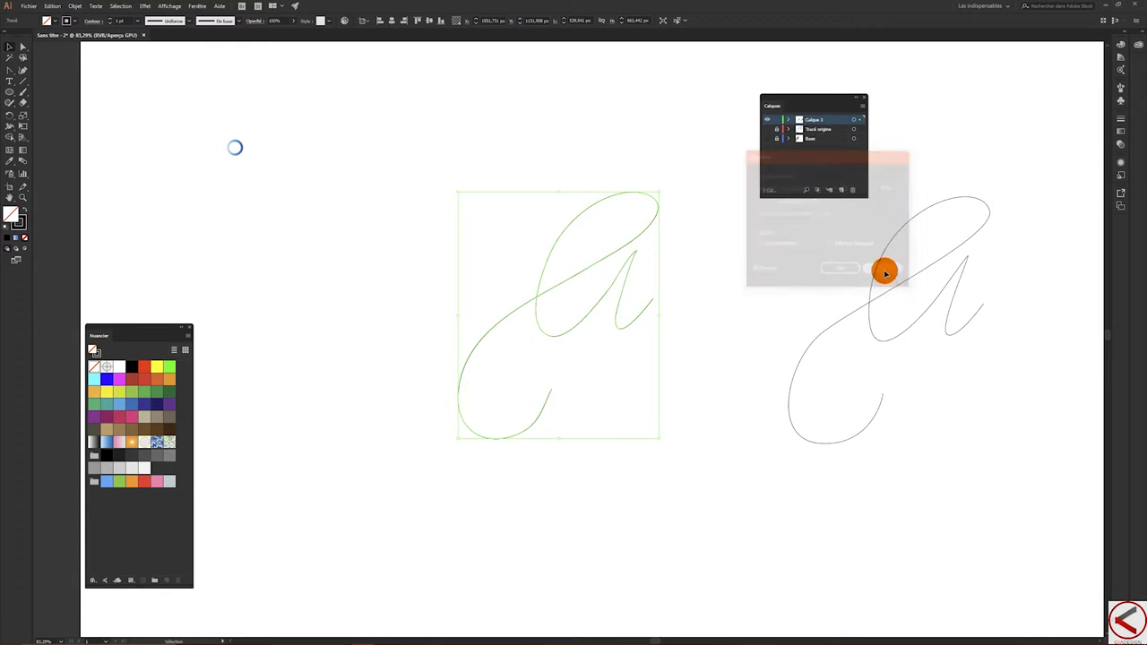
click(22, 91)
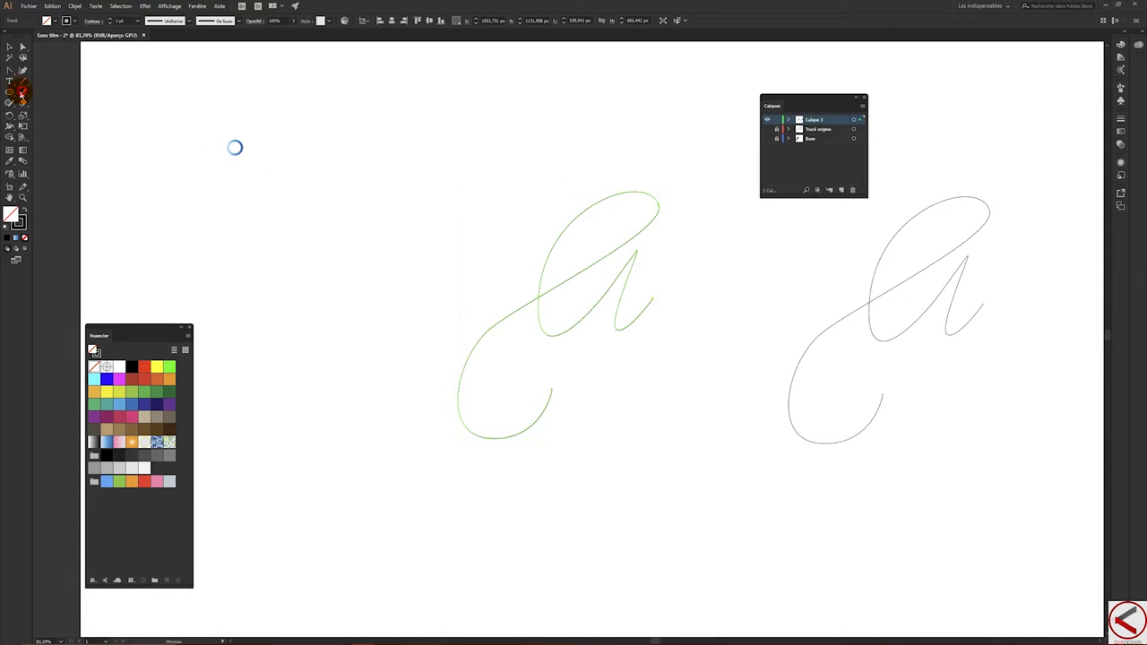
Step: Paint a small black g-shaped brush stroke below the first script a
click(500, 510)
drag(507, 509, 439, 548)
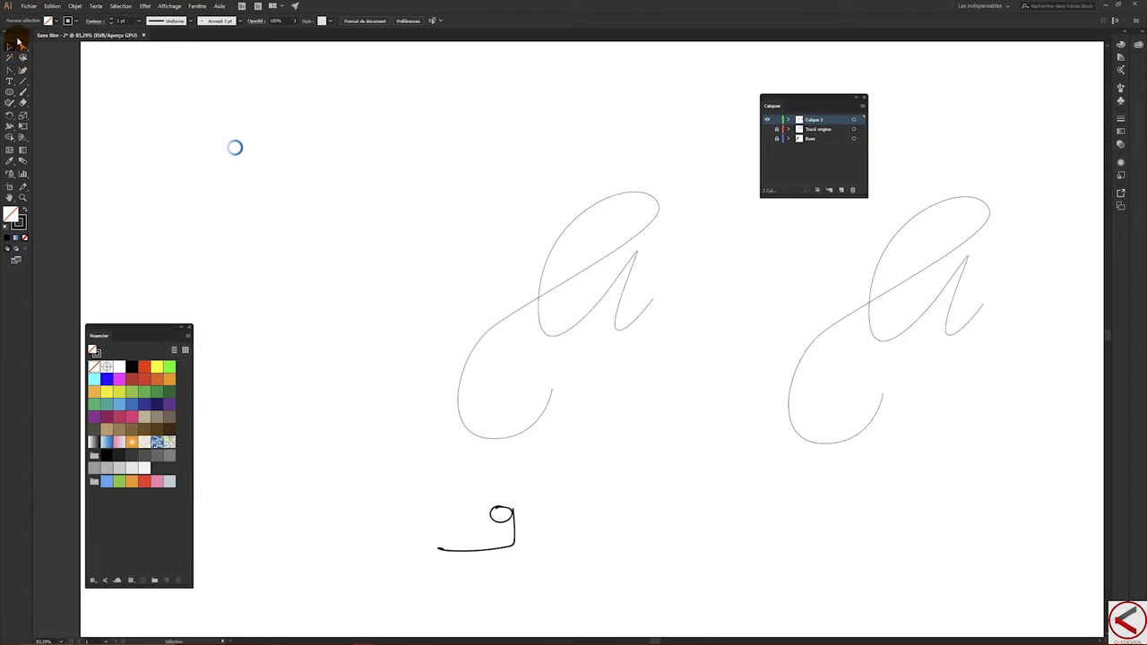
drag(19, 33, 22, 81)
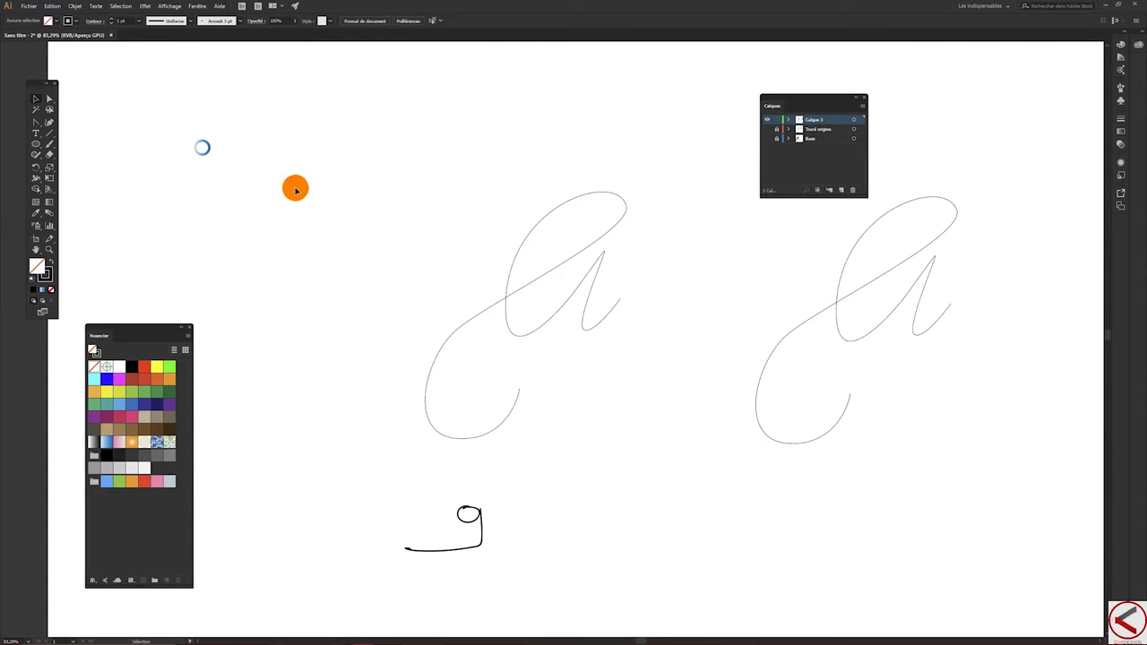
drag(178, 115, 246, 179)
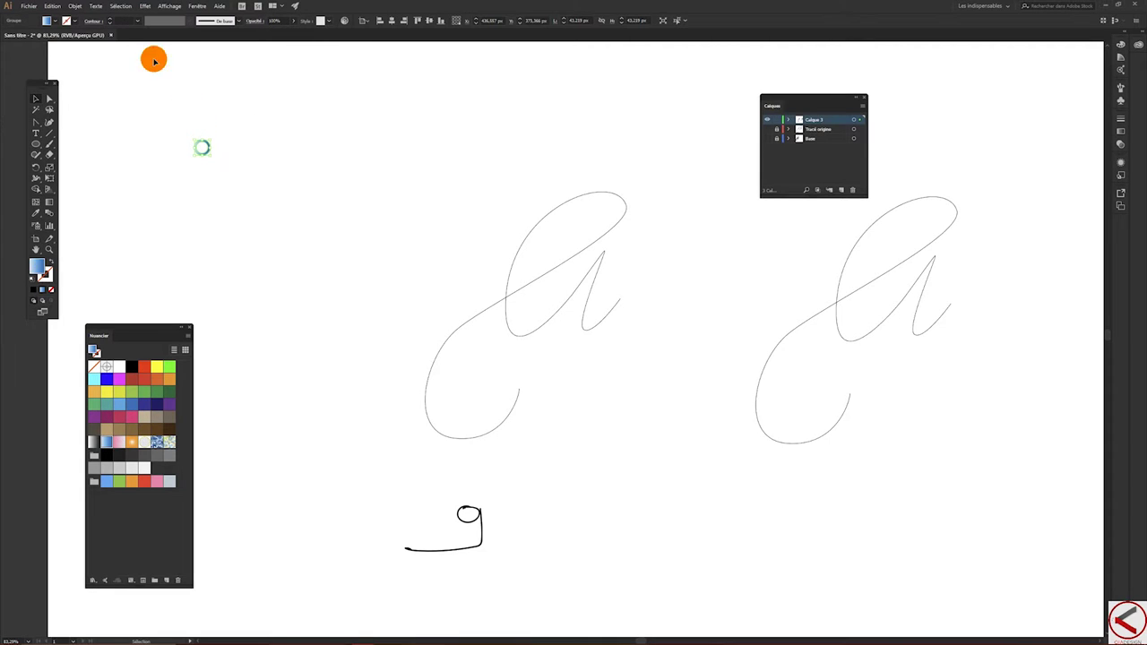
Step: Apply the Transformation effect with 8 copies and horizontal displacement, making a row of nine rings
click(147, 8)
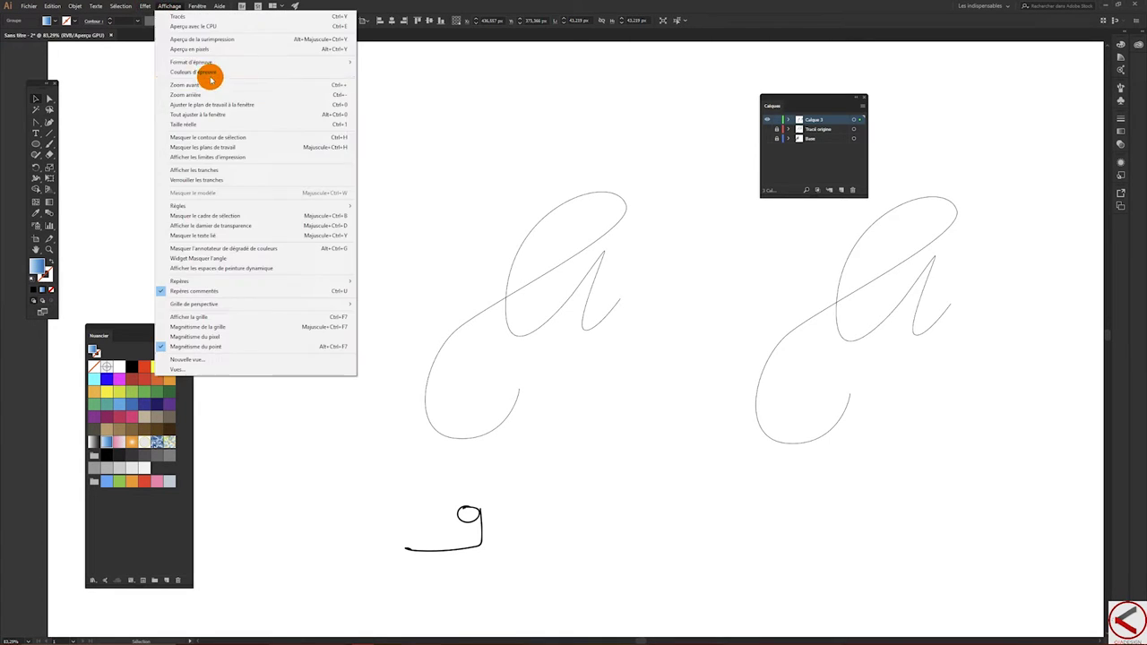
mouse_move(184, 72)
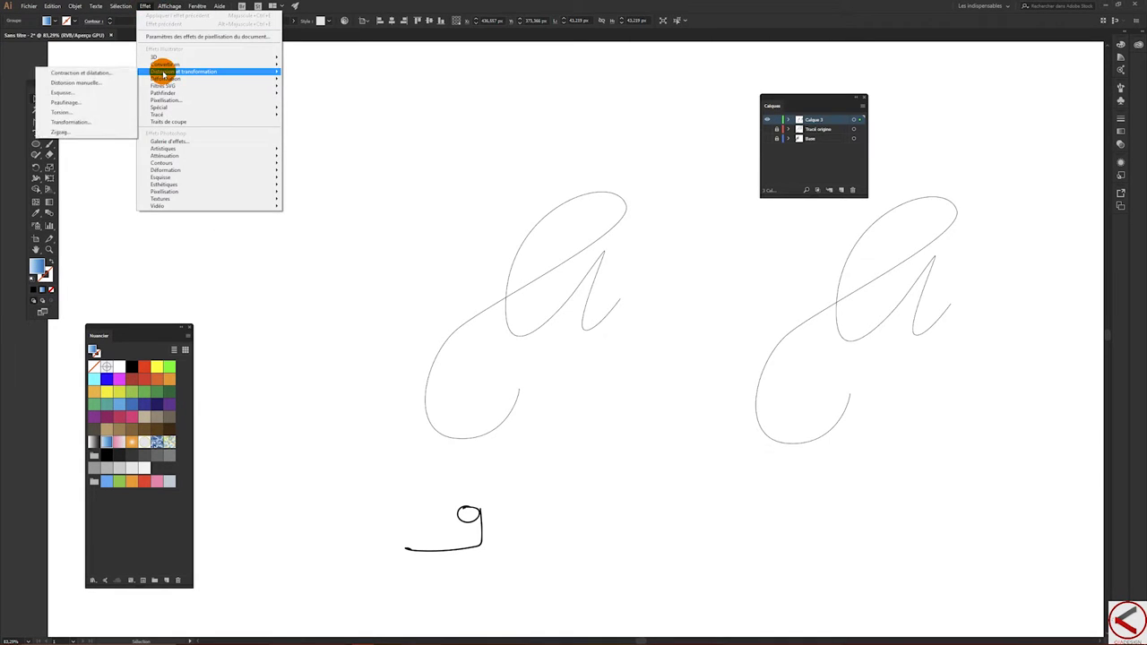
click(101, 123)
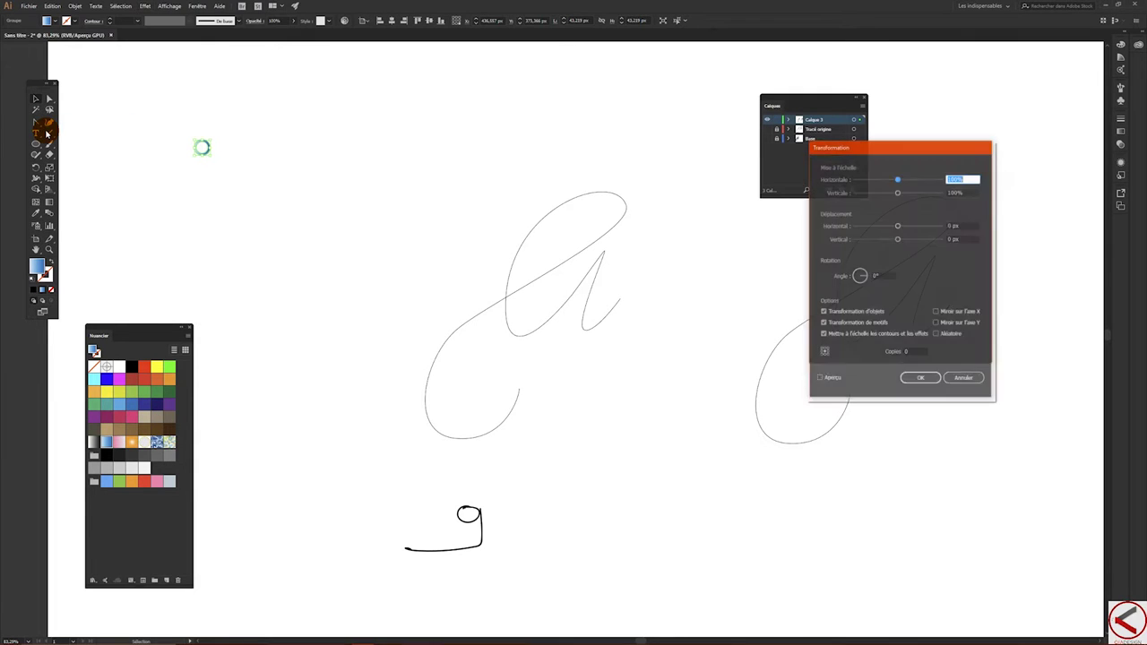
mouse_move(870, 154)
mouse_down()
mouse_move(493, 160)
mouse_move(333, 96)
mouse_up()
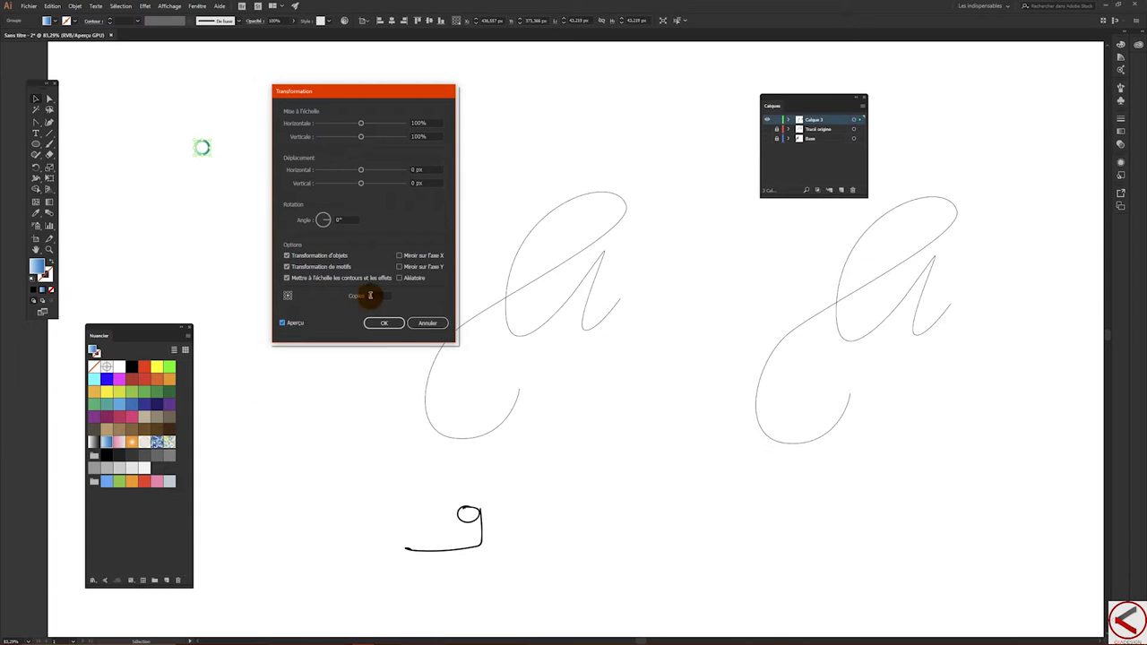
click(377, 296)
double_click(375, 298)
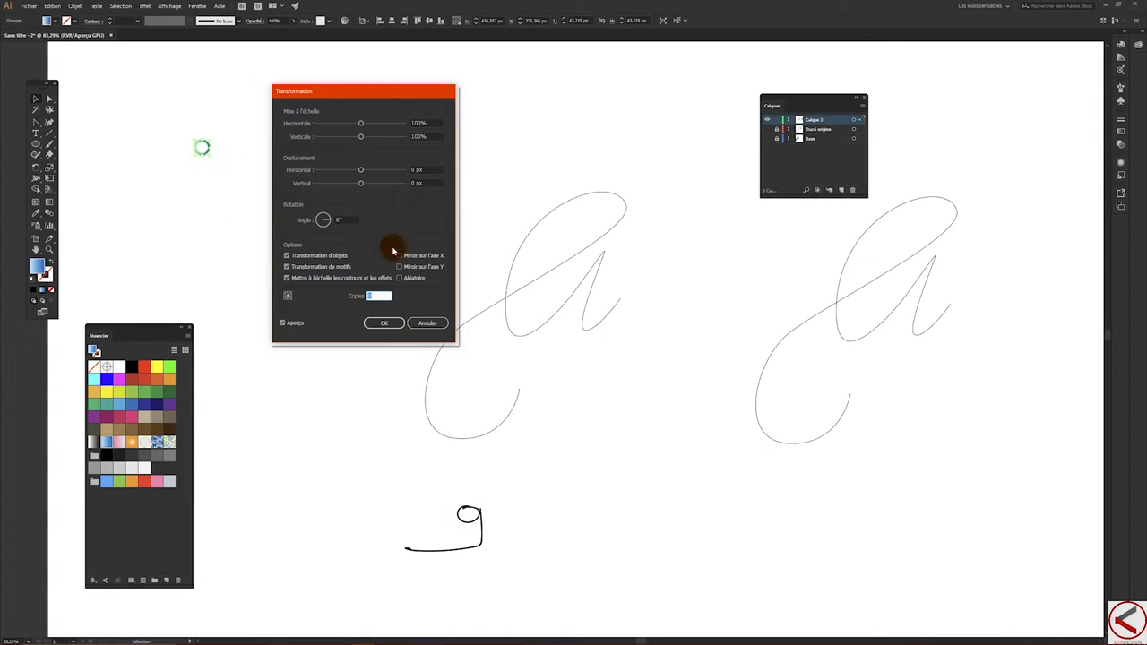
click(373, 296)
text(8)
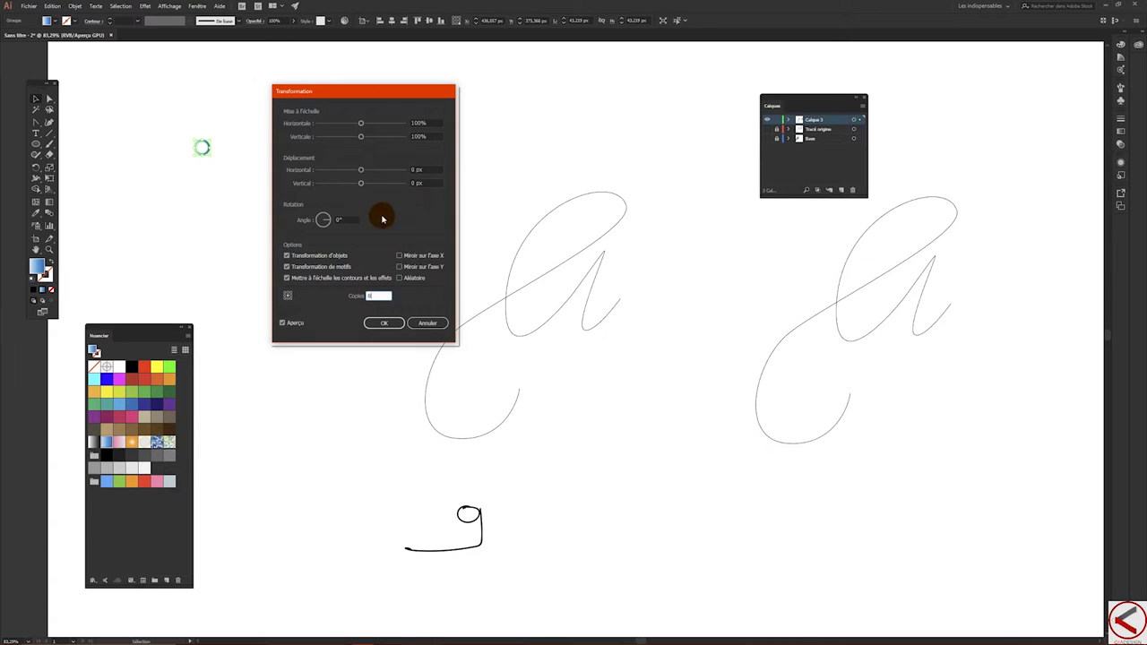
drag(426, 170, 291, 170)
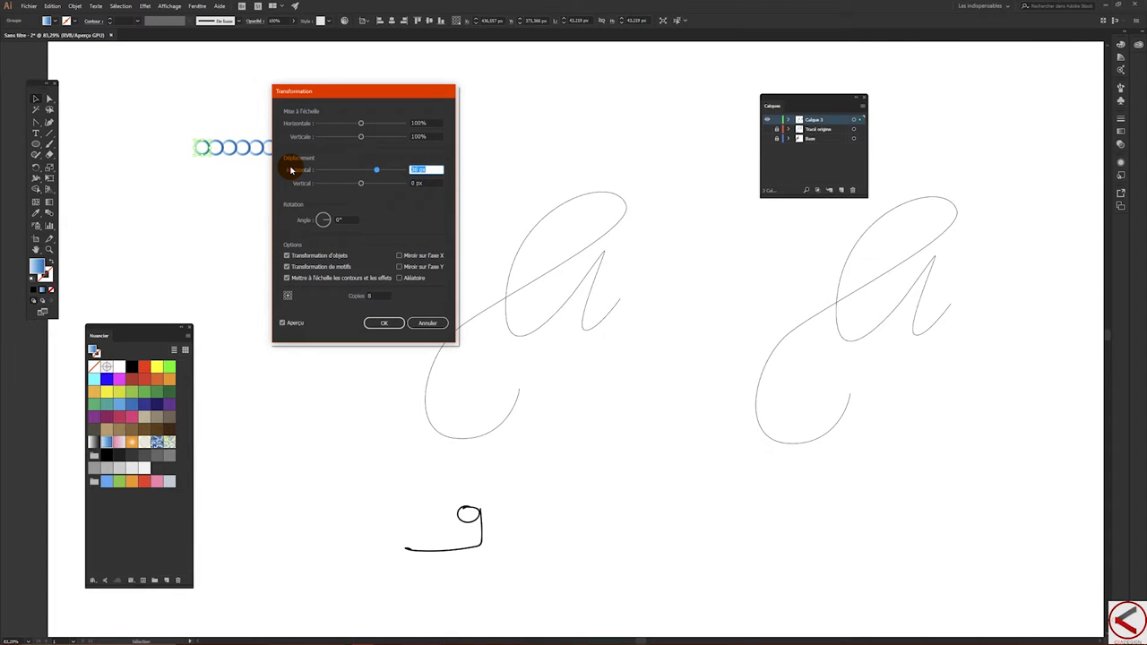
click(386, 324)
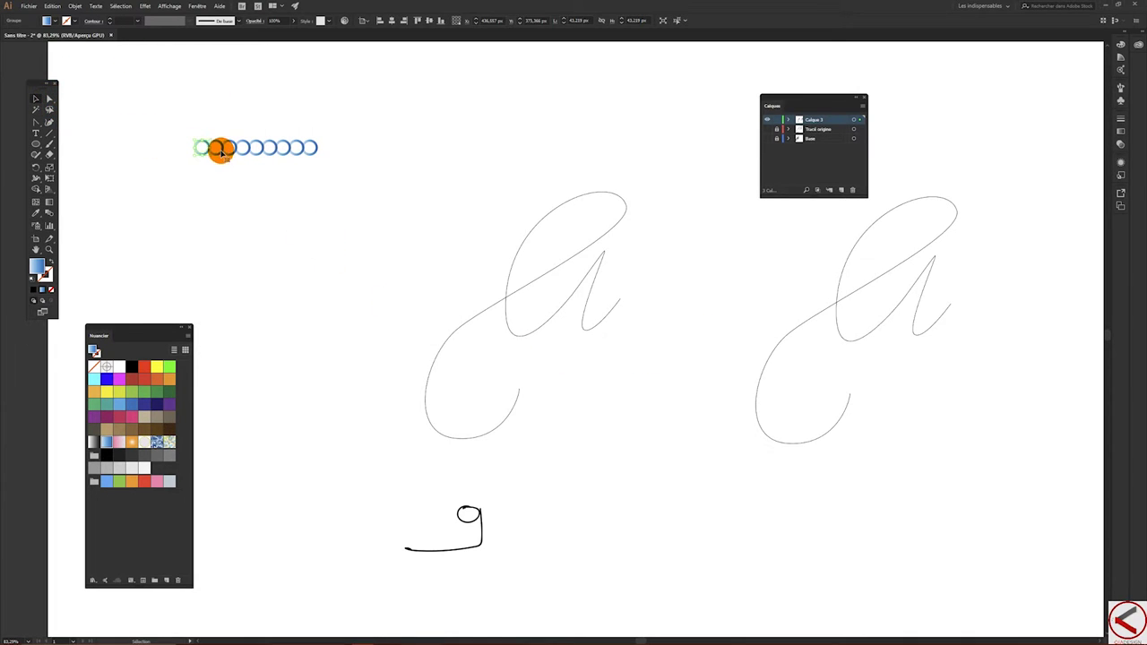
drag(222, 148, 221, 96)
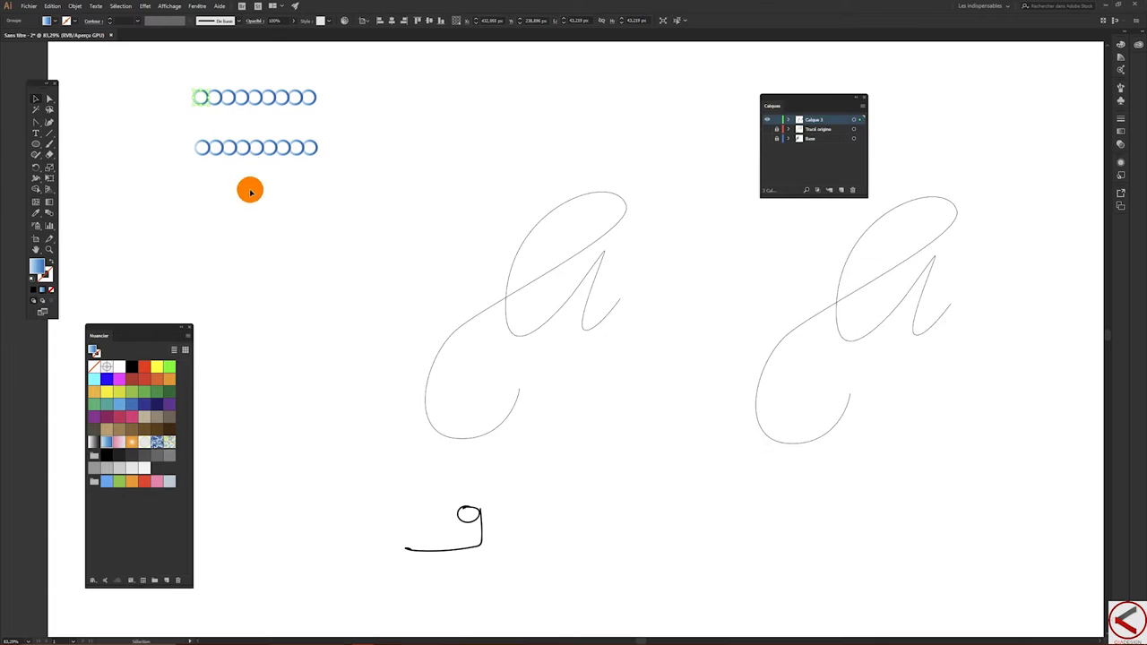
Step: Expand the lower ring row's Transform effect into separate rings with Décomposer l'aspect
click(206, 152)
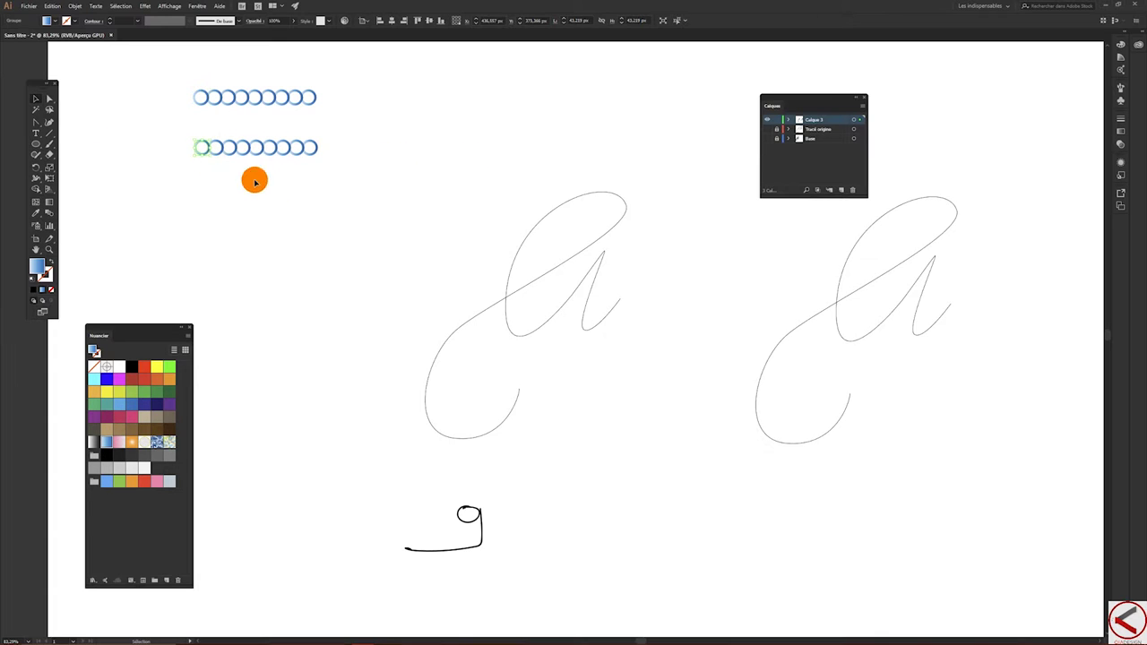
click(80, 7)
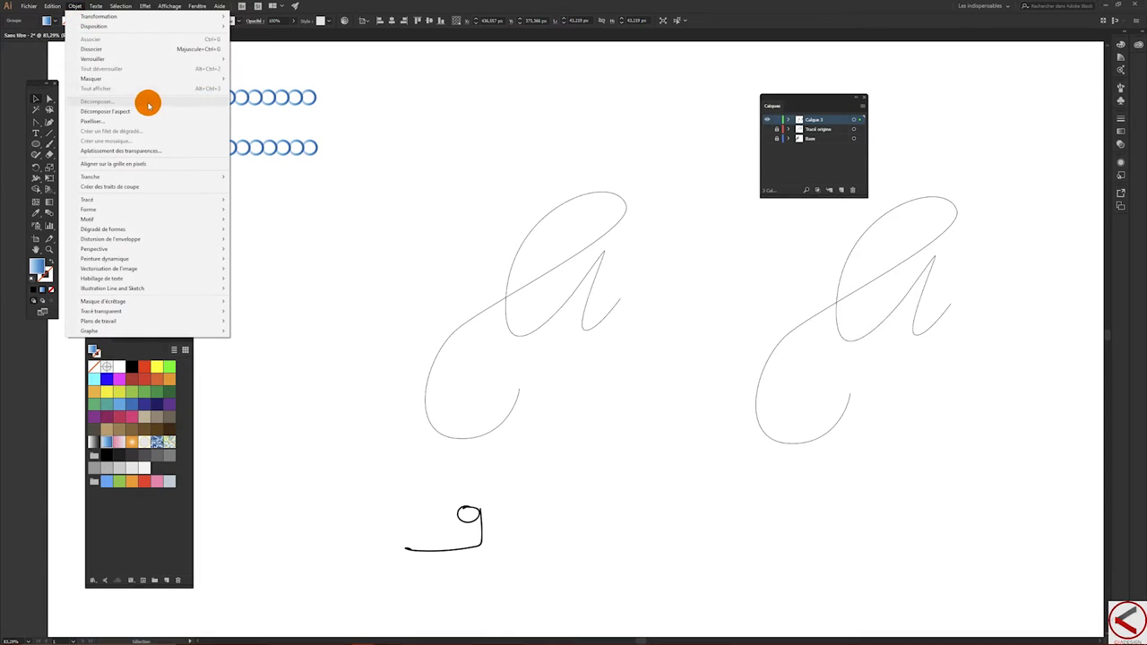
click(135, 111)
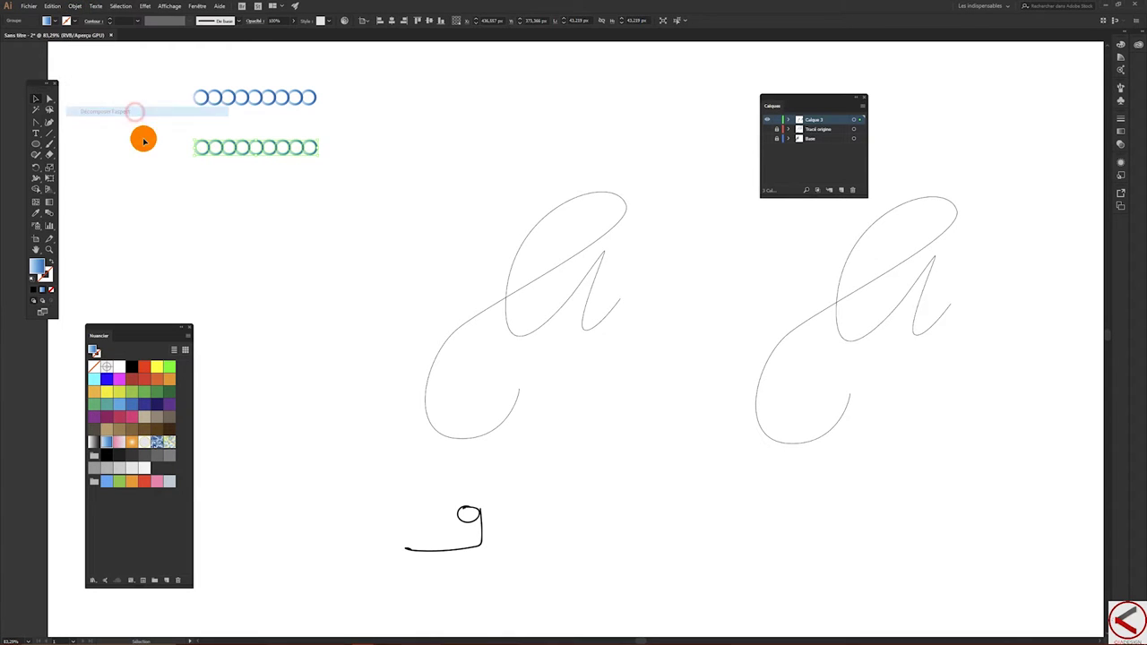
click(79, 7)
click(92, 44)
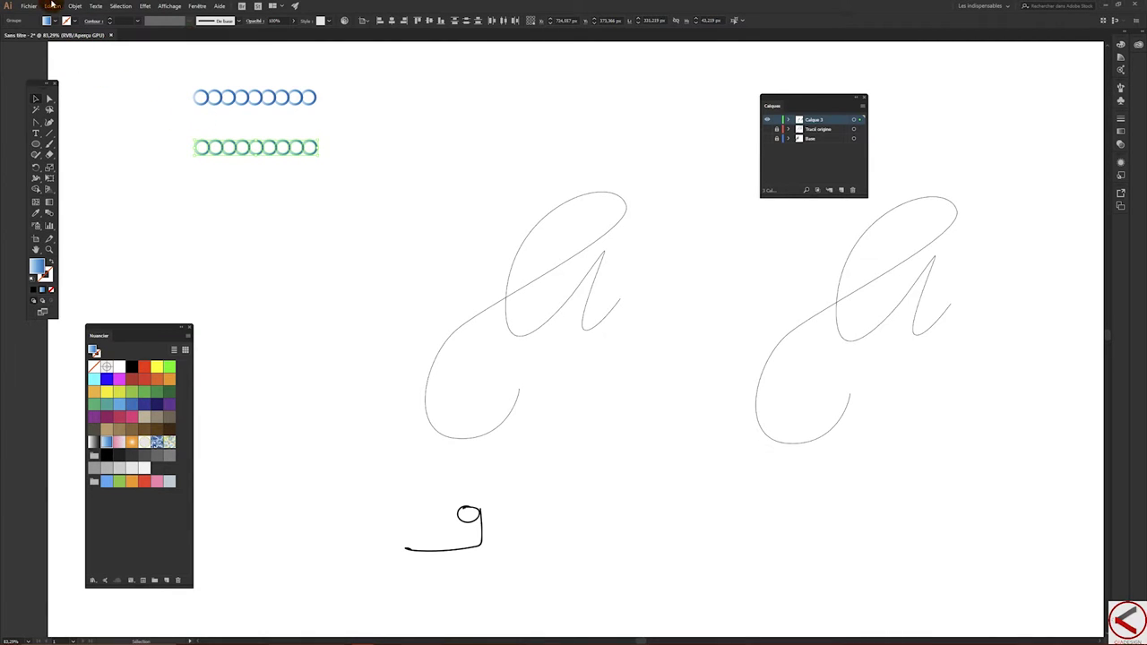
click(59, 5)
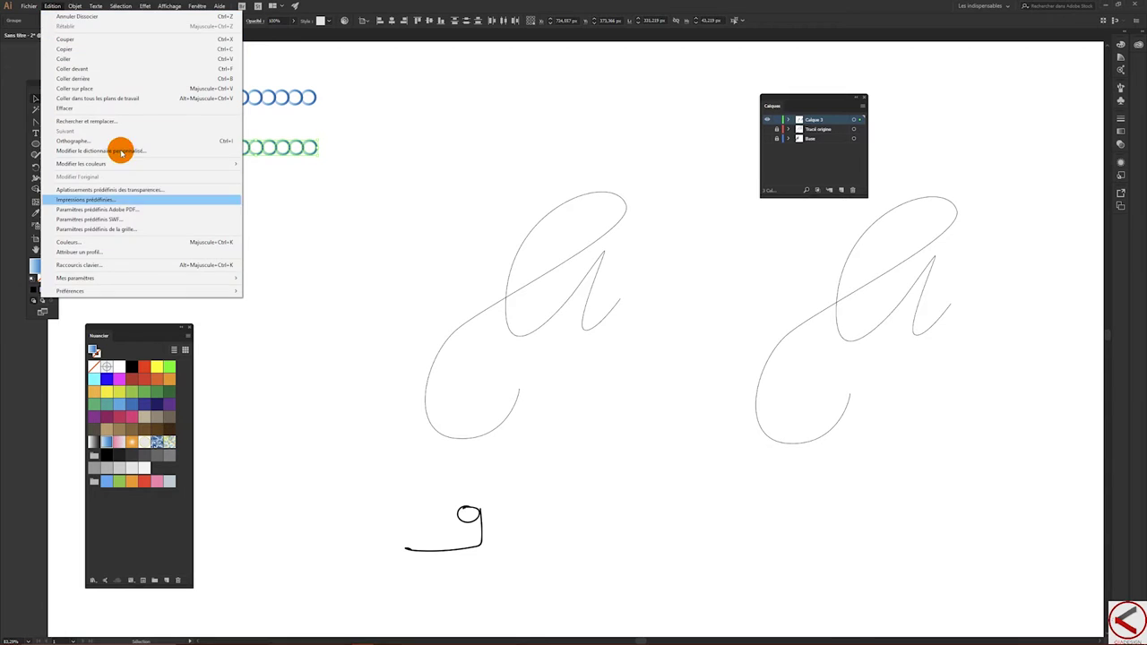
mouse_move(103, 229)
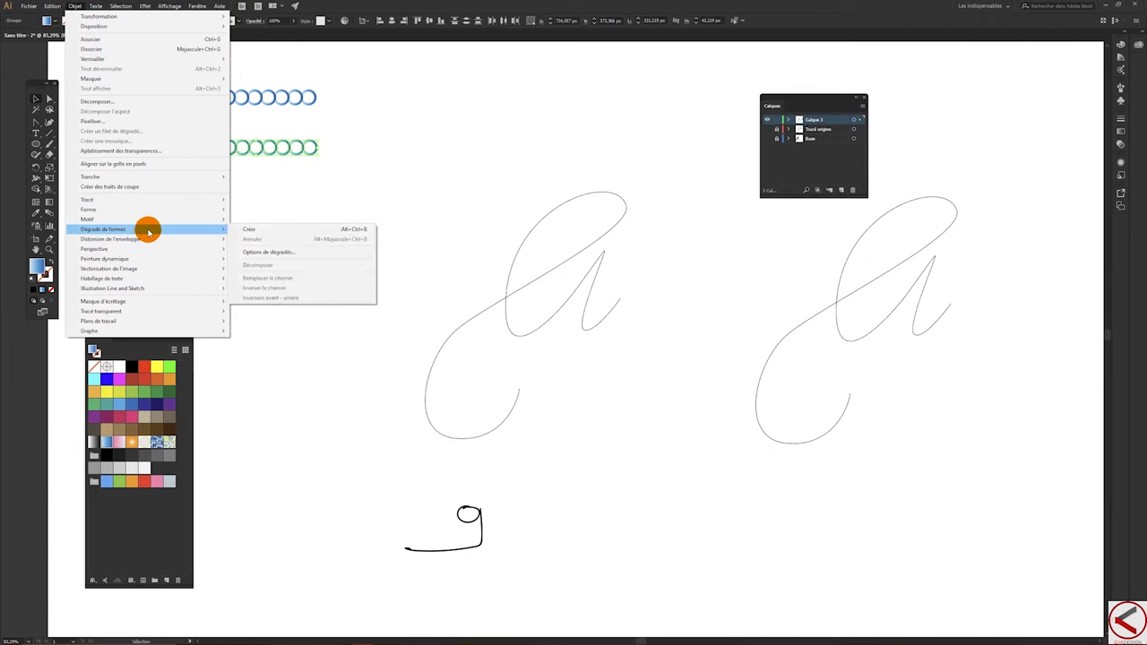
Step: Set the blend options spacing to Étapes (fixed number of steps)
click(268, 252)
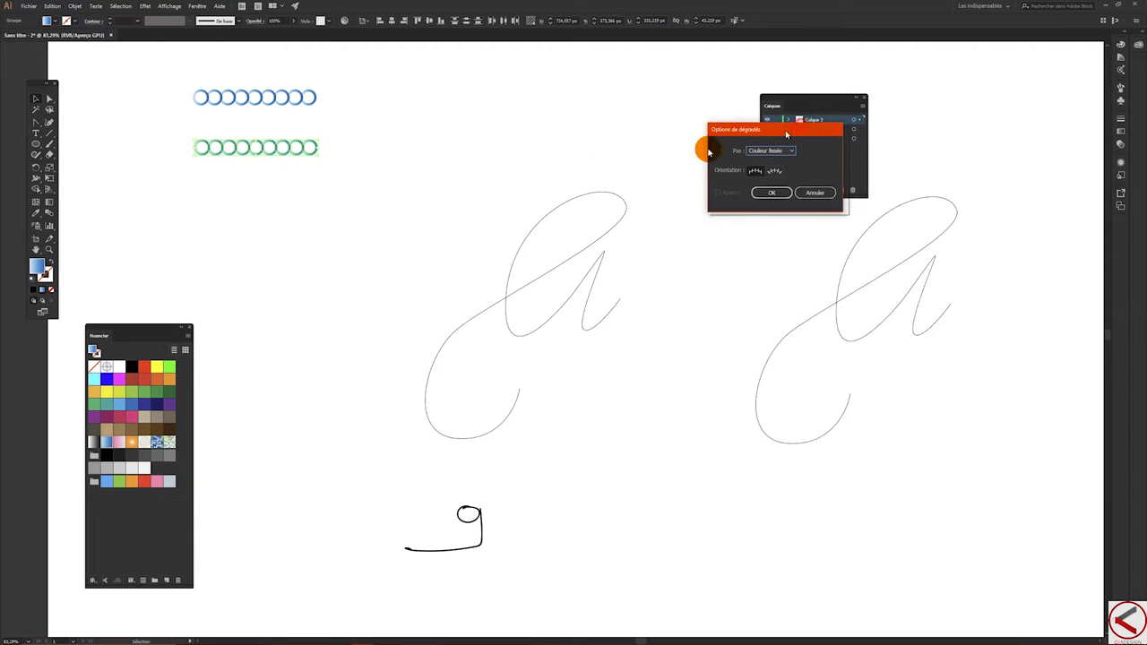
drag(792, 128, 264, 184)
click(272, 202)
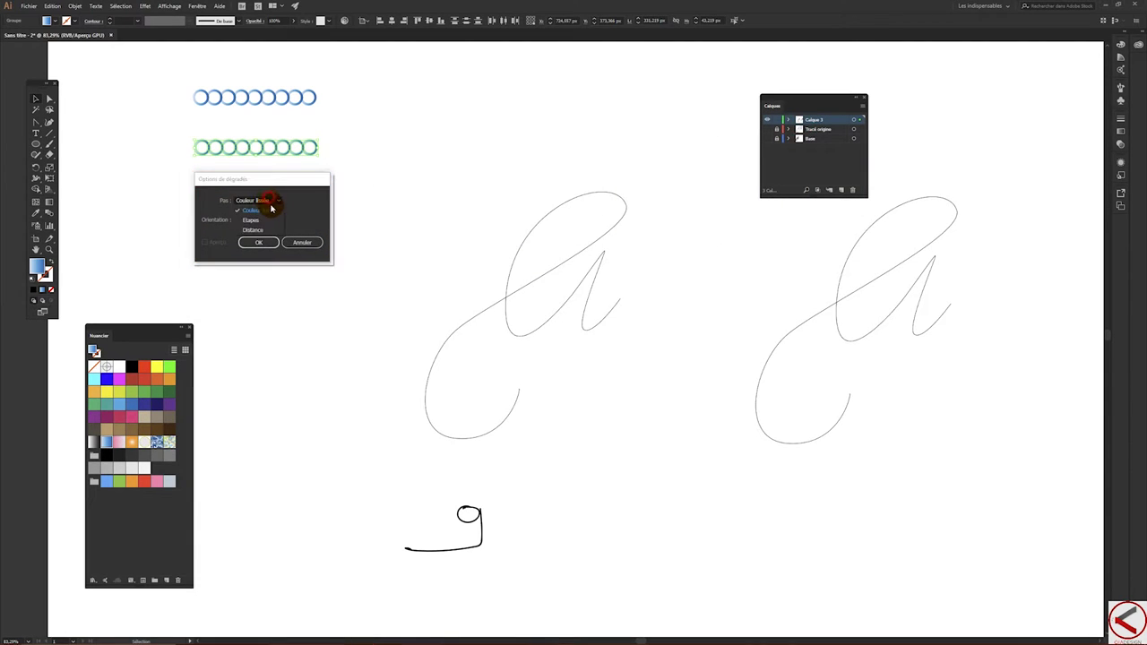
click(262, 221)
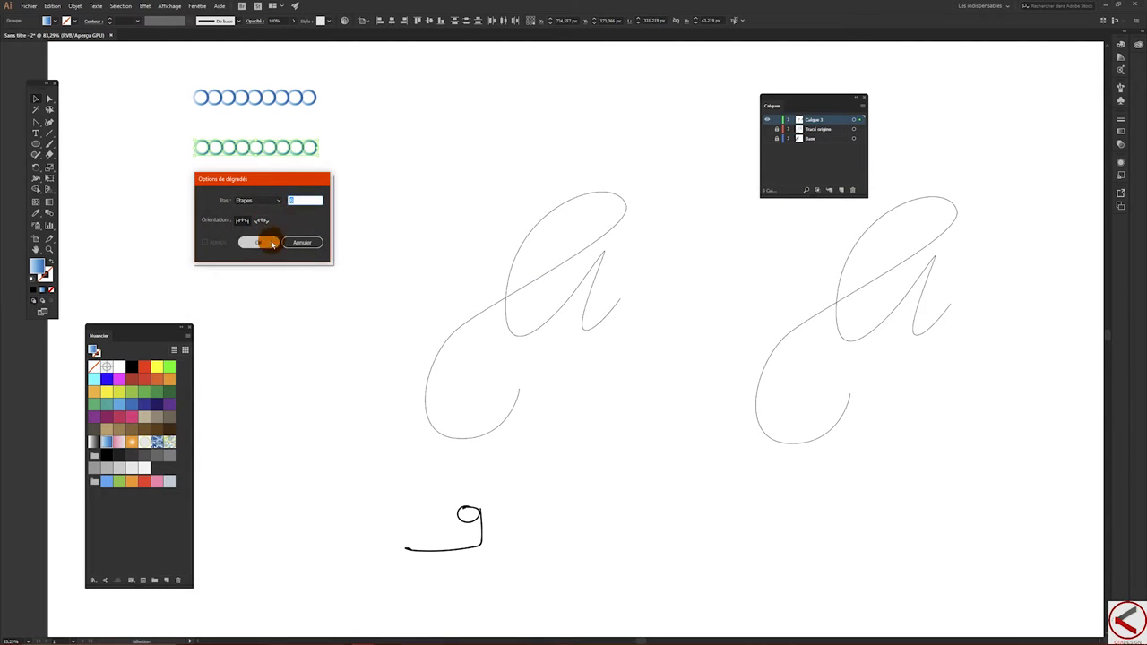
click(265, 248)
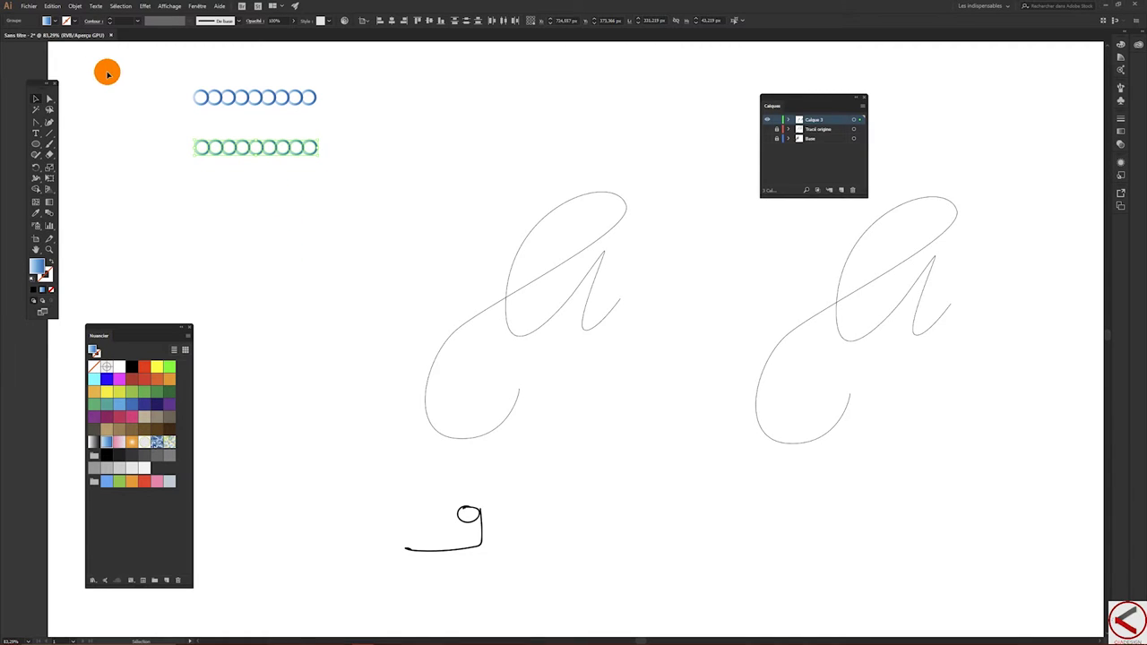
Step: Blend the lower rings into one smooth blue bar, then select it with the left a
click(76, 7)
mouse_move(103, 229)
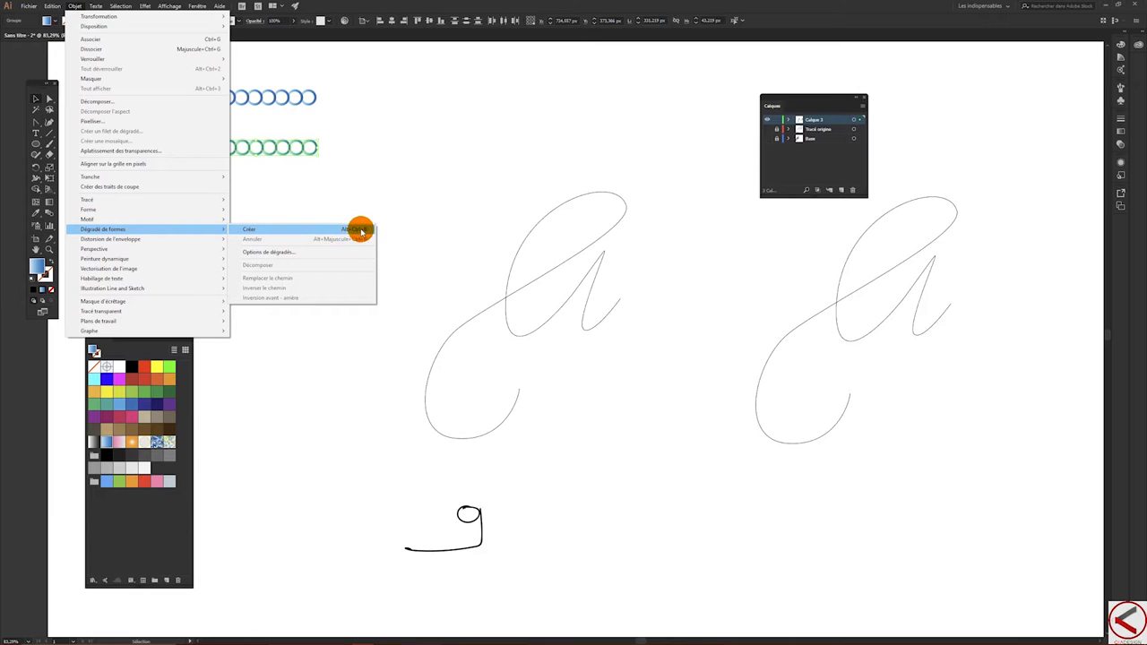
click(317, 232)
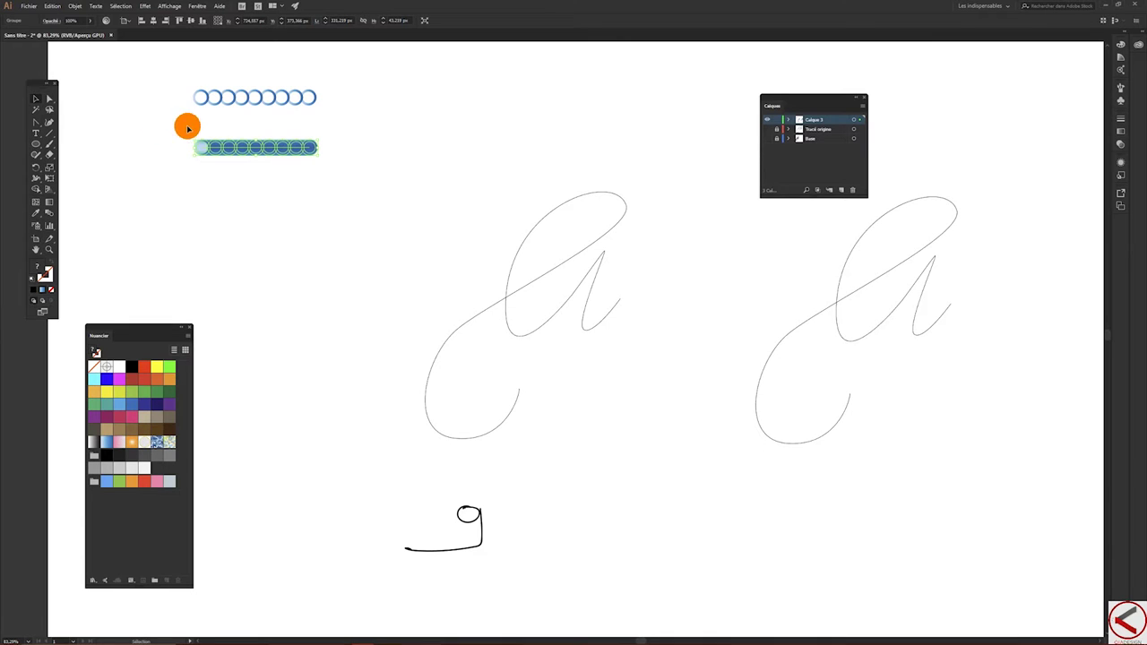
click(162, 140)
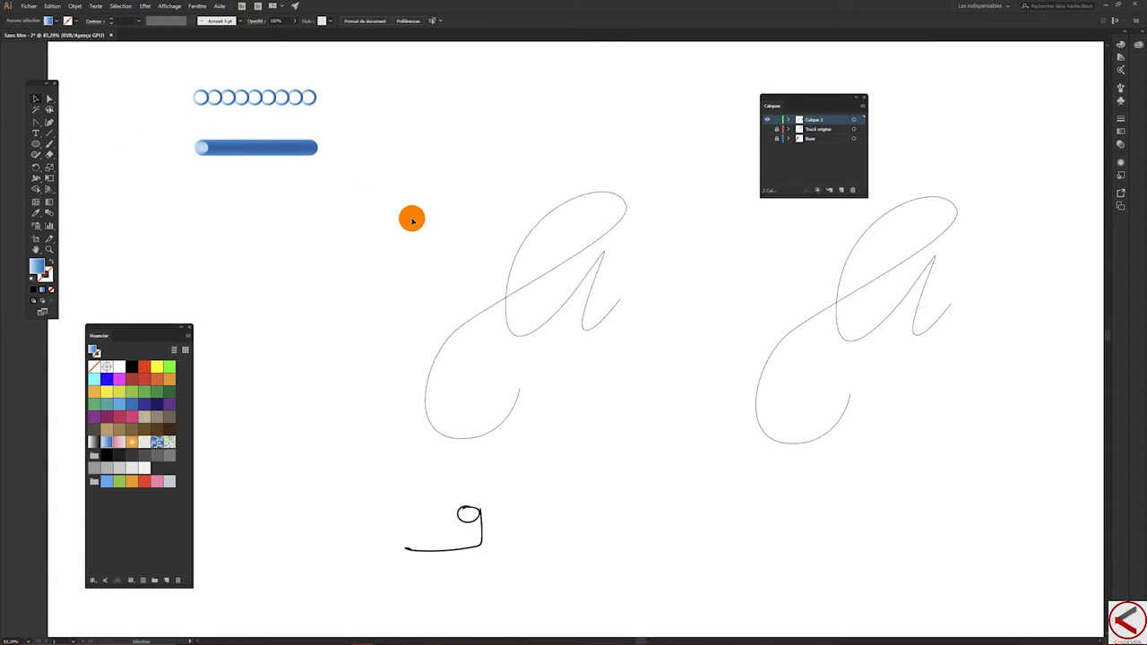
click(165, 125)
drag(241, 147, 374, 197)
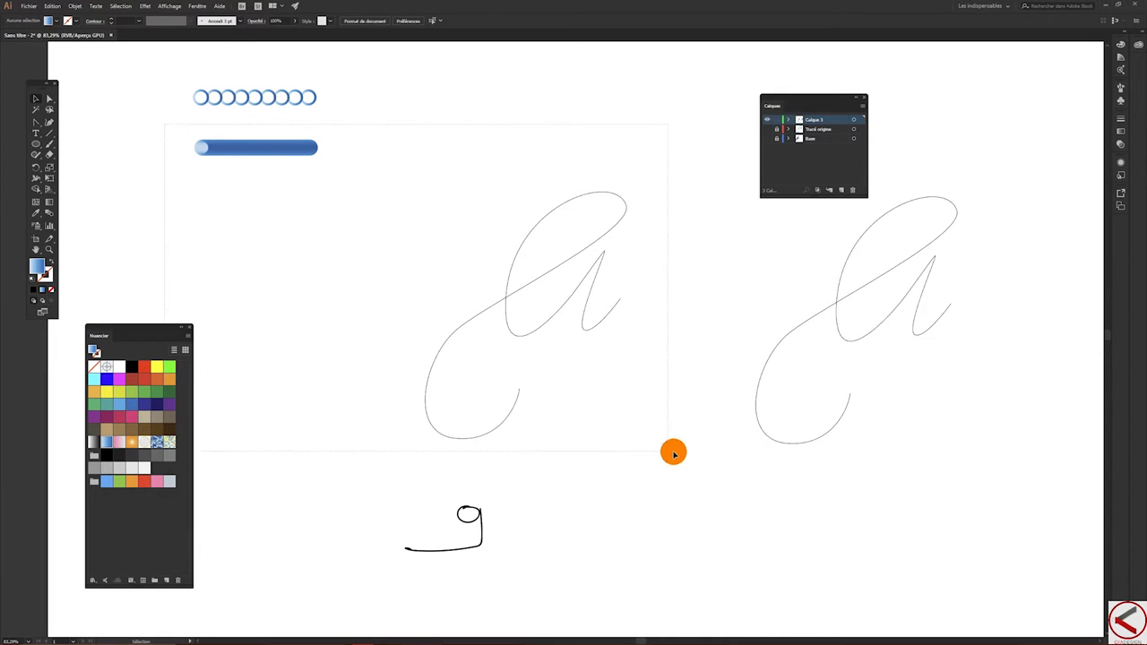
Step: Replace the blend's spine with the left script a path using Remplacer le chemin
drag(374, 197, 658, 414)
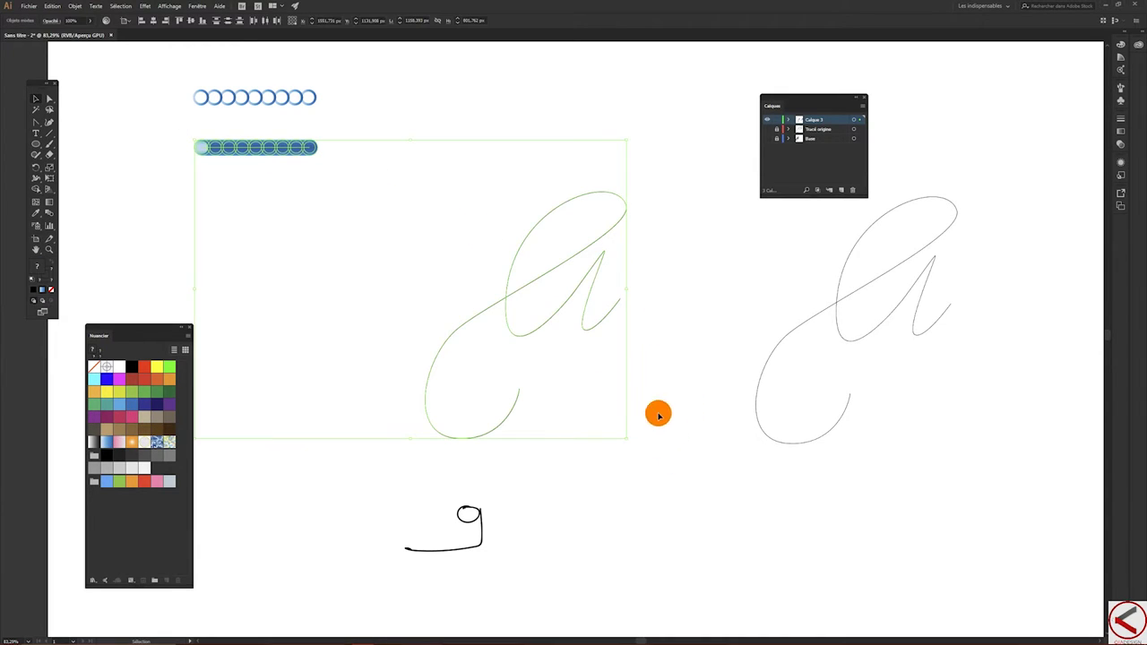
click(76, 7)
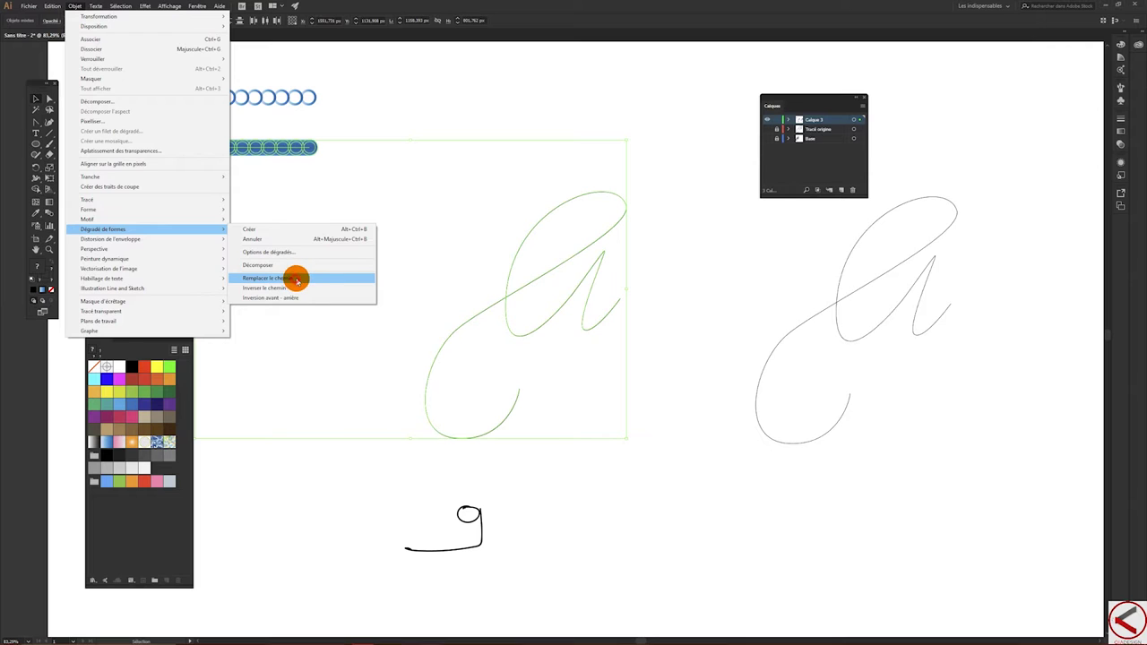
click(296, 280)
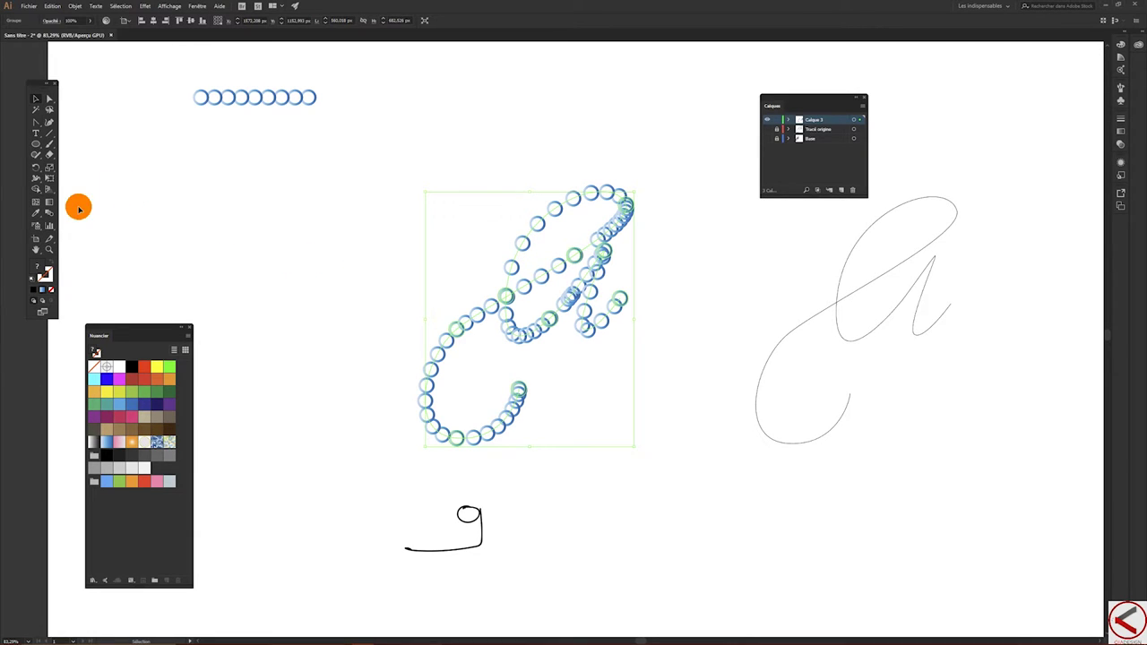
double_click(50, 214)
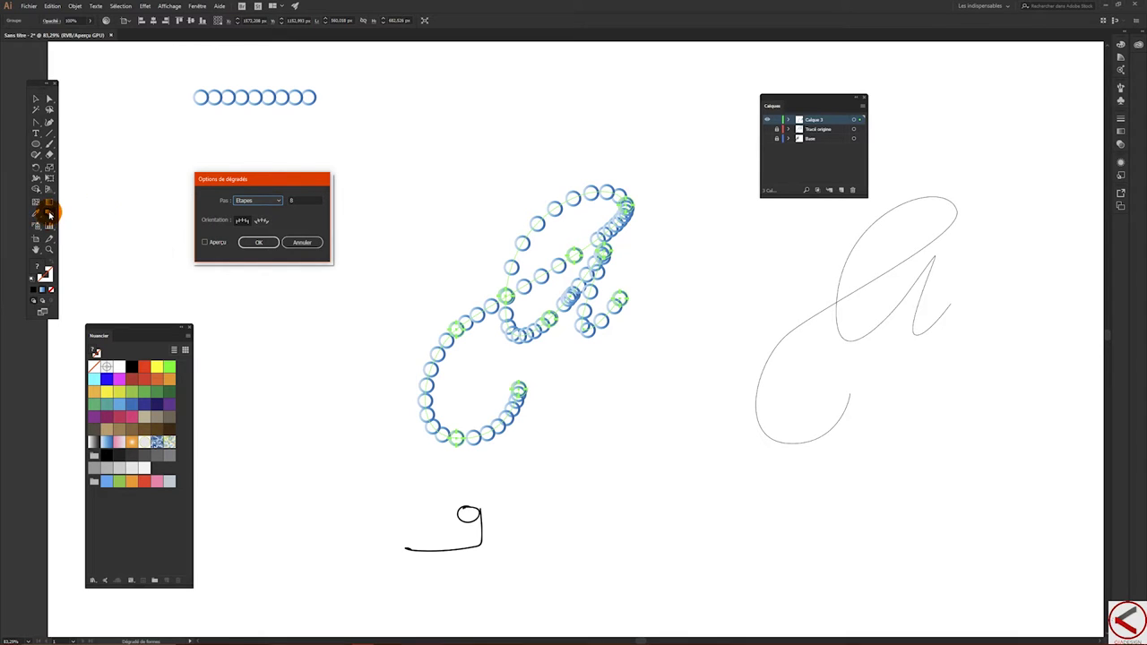
Step: Raise the blend from 8 to 150 steps so the a becomes a smooth tube, then deselect
click(303, 242)
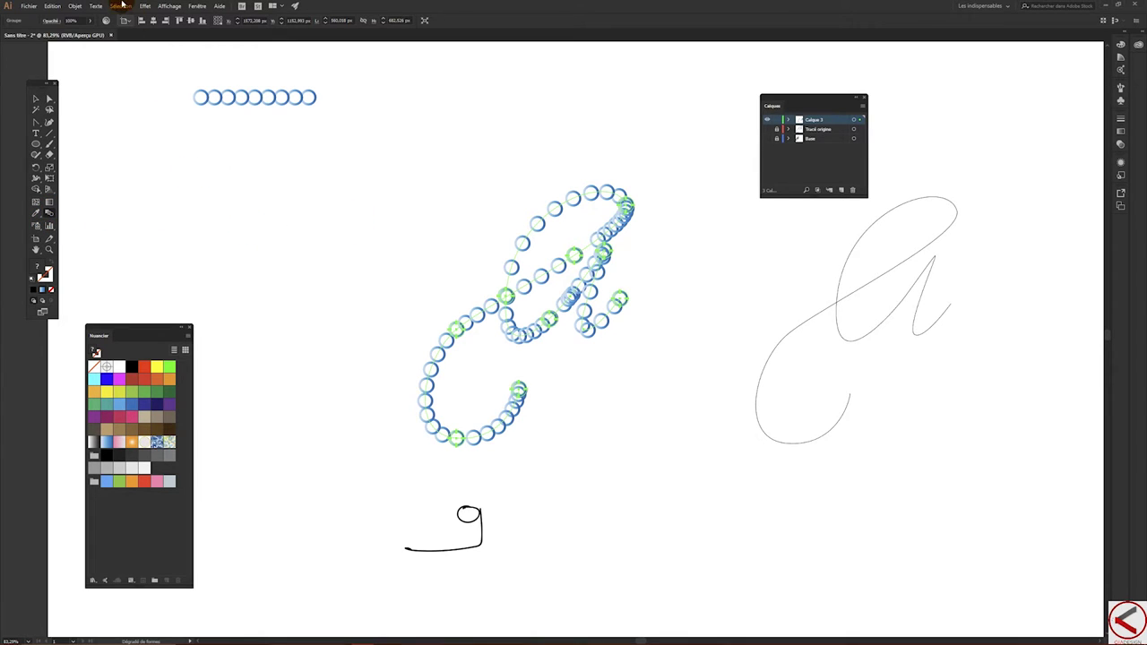
click(75, 7)
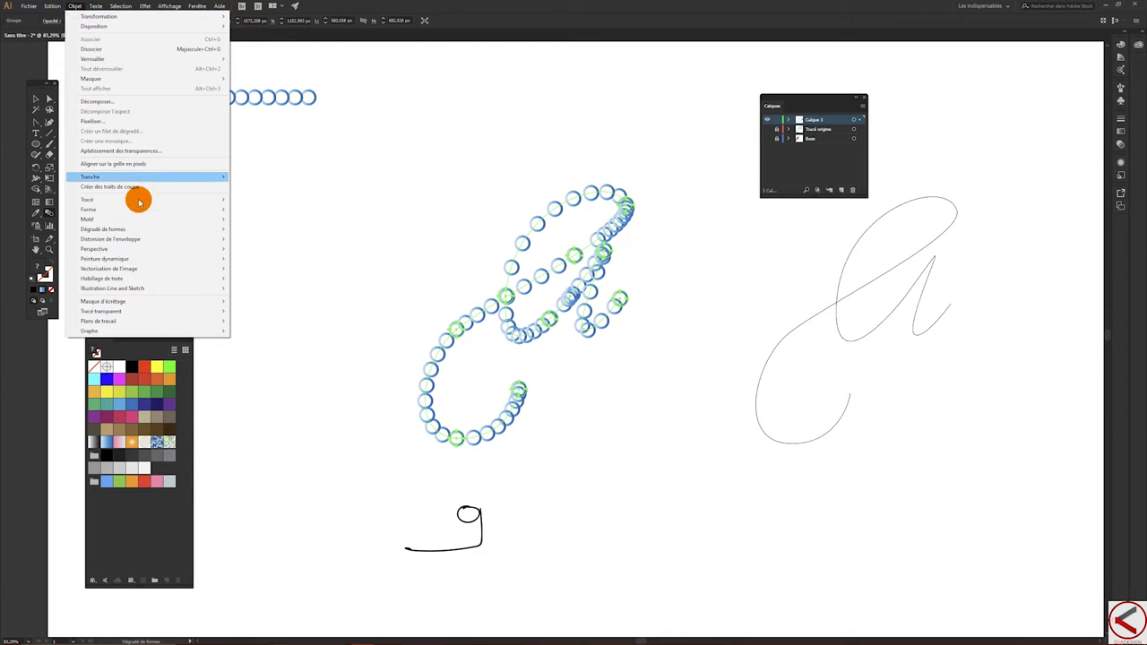
mouse_move(143, 229)
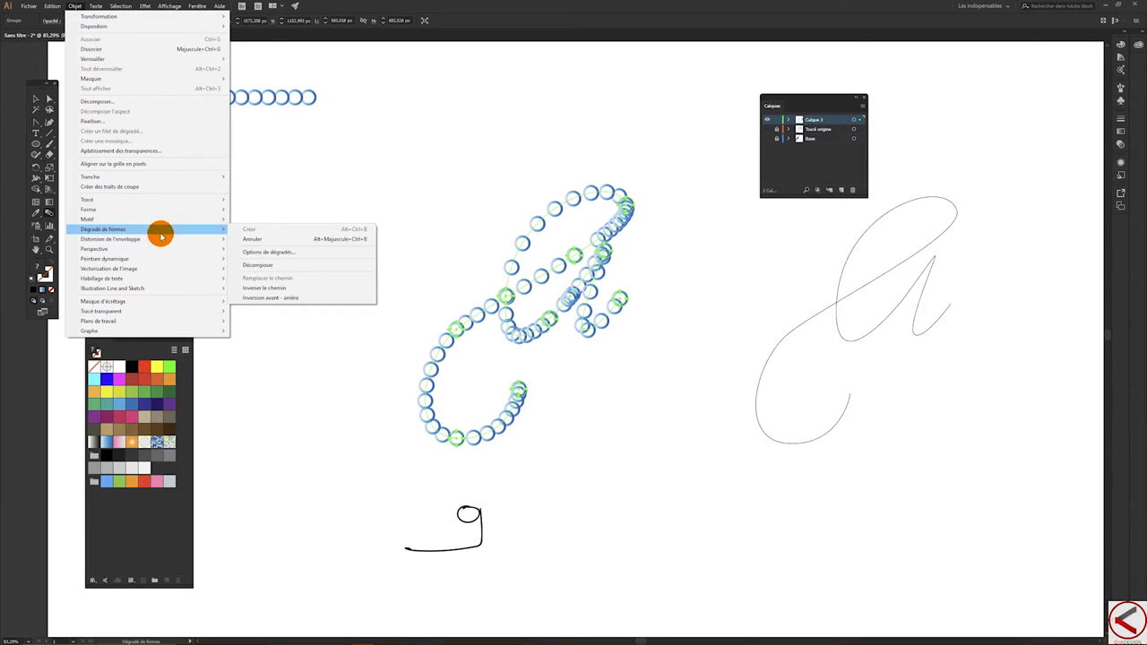
click(261, 254)
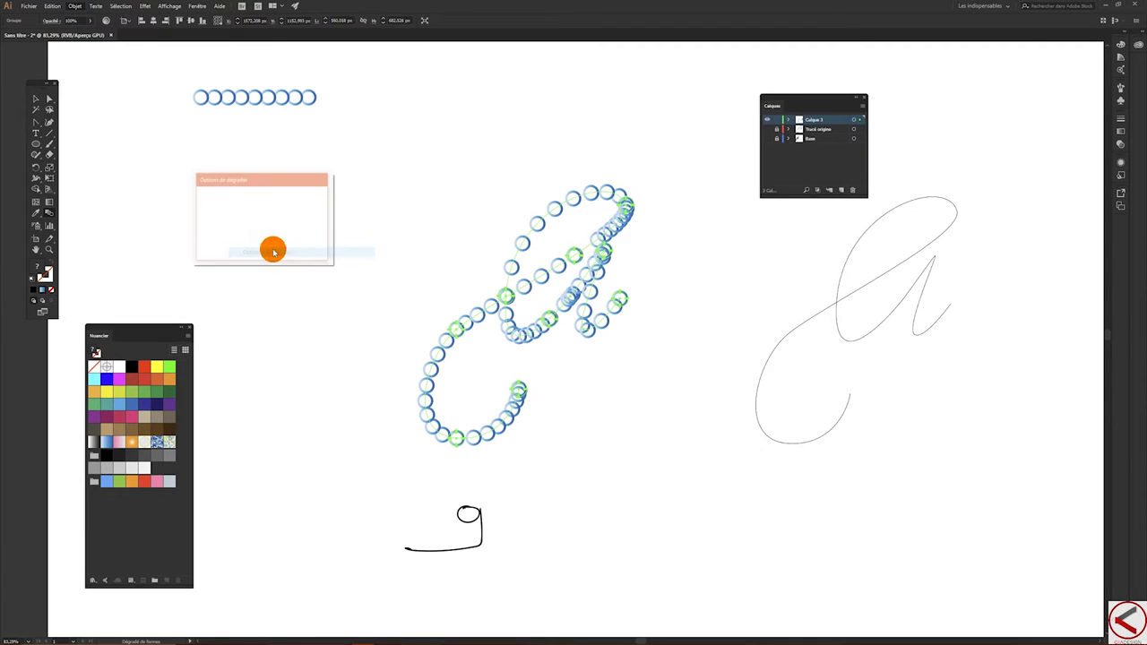
double_click(305, 200)
key(Up)
key(Up)
key(Up)
key(Up)
key(Up)
key(Up)
key(Up)
key(Up)
key(Up)
key(Up)
key(Up)
key(Up)
key(Up)
key(Up)
key(Up)
key(Up)
key(Up)
key(Up)
key(Up)
key(Up)
key(Up)
key(Up)
key(Up)
key(Up)
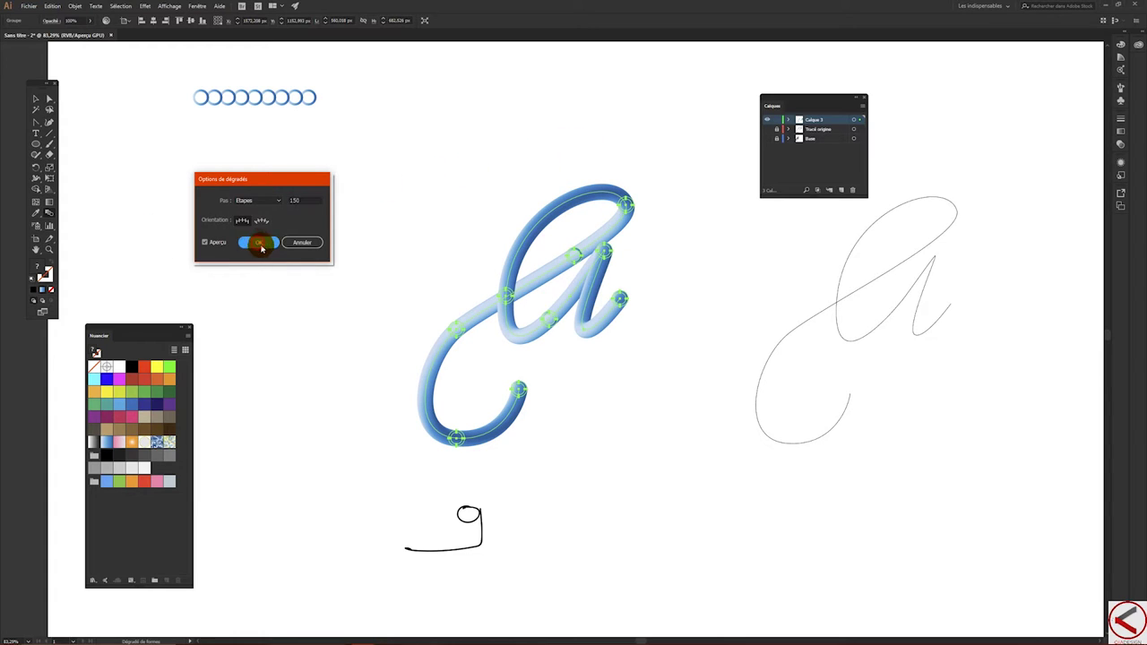
click(262, 245)
click(41, 100)
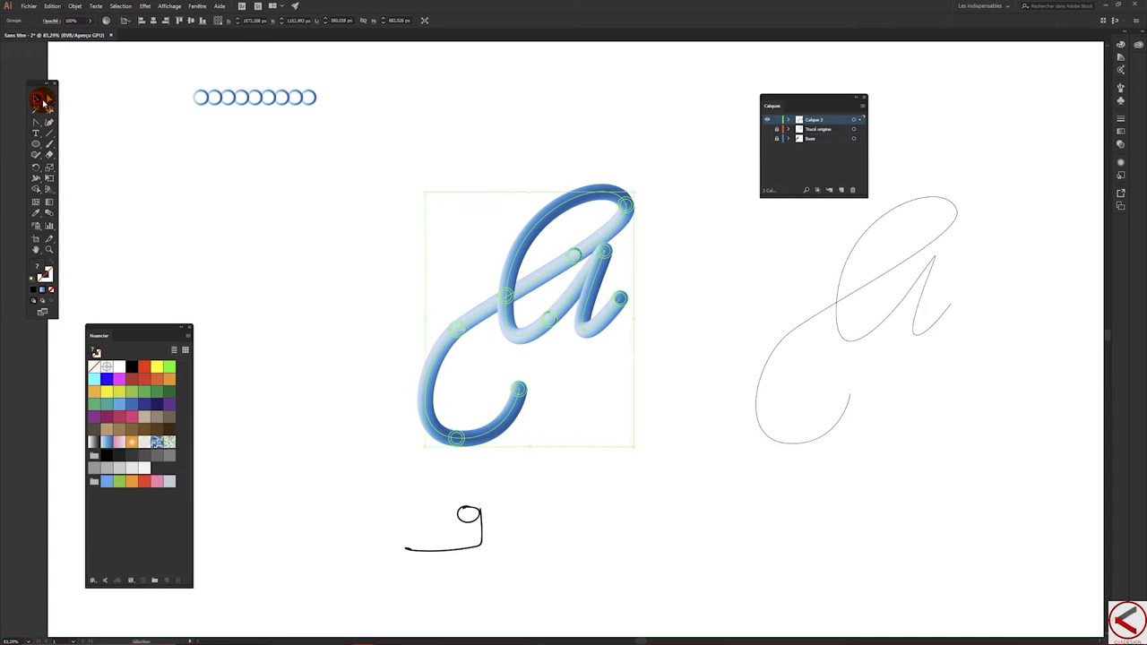
click(332, 206)
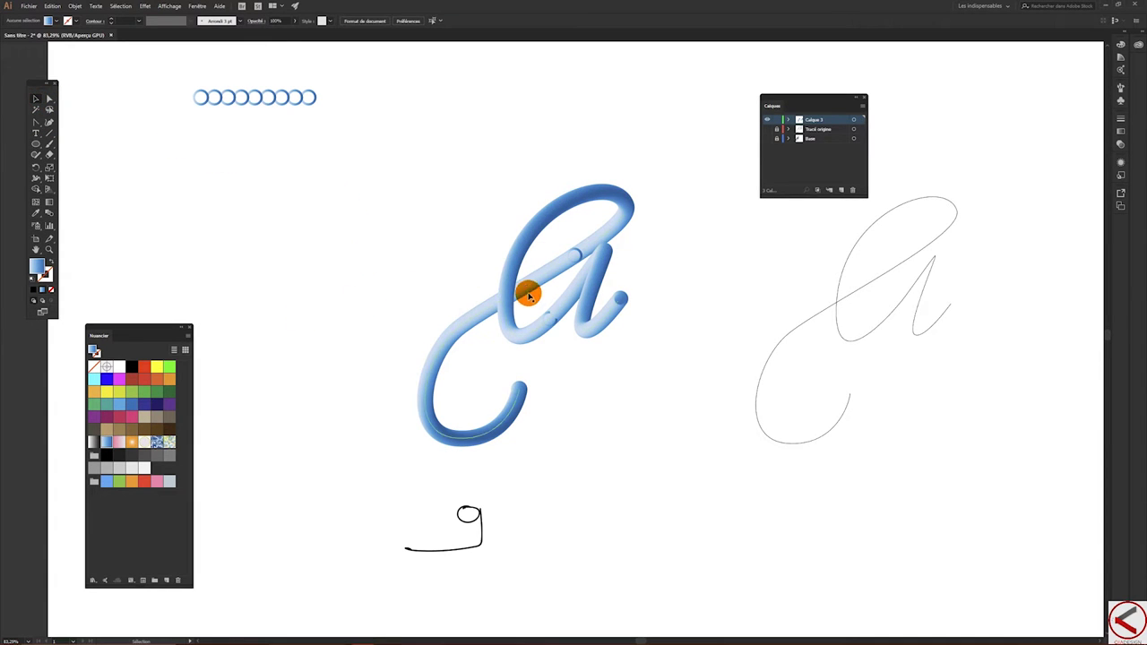
drag(506, 286, 488, 296)
click(675, 215)
click(548, 271)
click(538, 333)
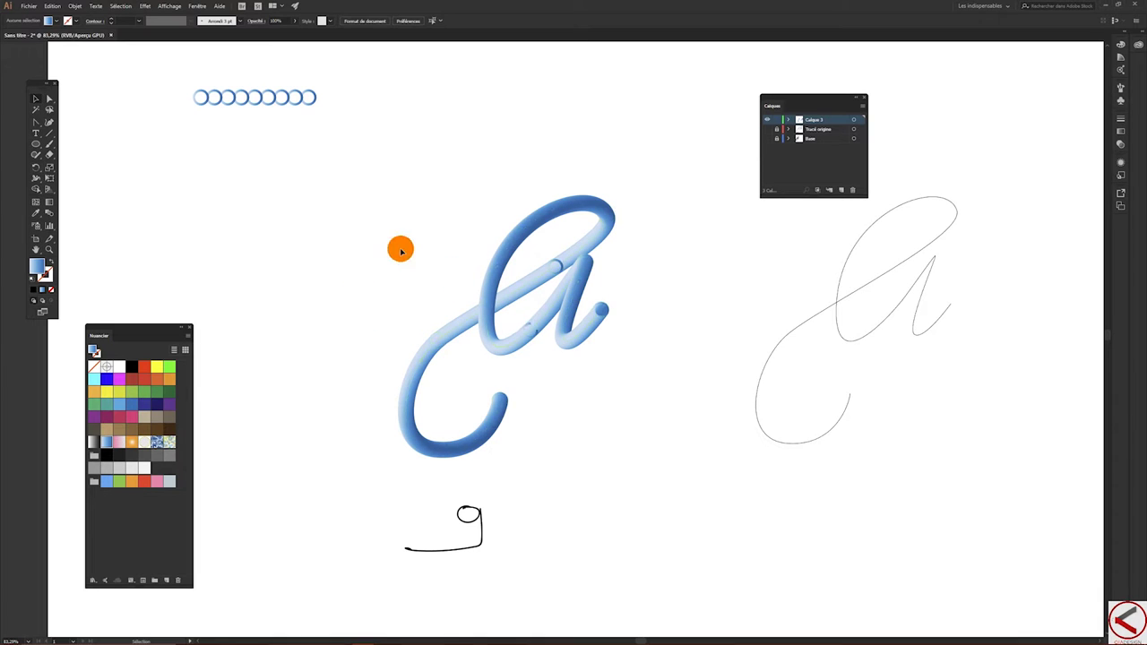
click(554, 359)
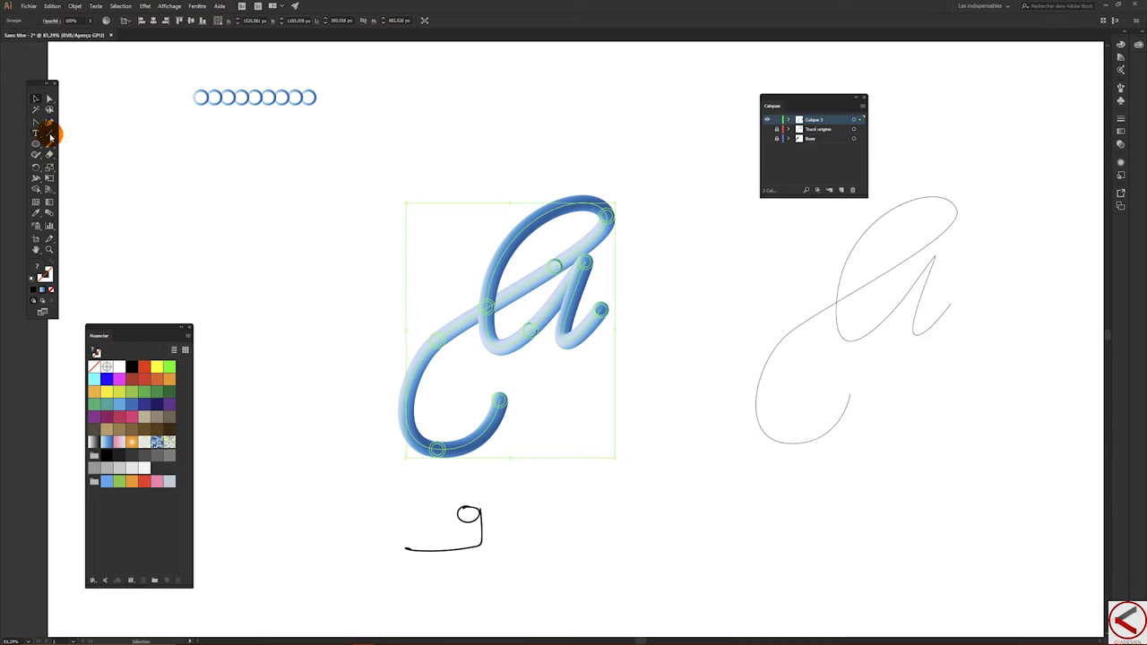
Step: Try reshaping the C curve with the Anchor Point tool, then undo it
click(36, 124)
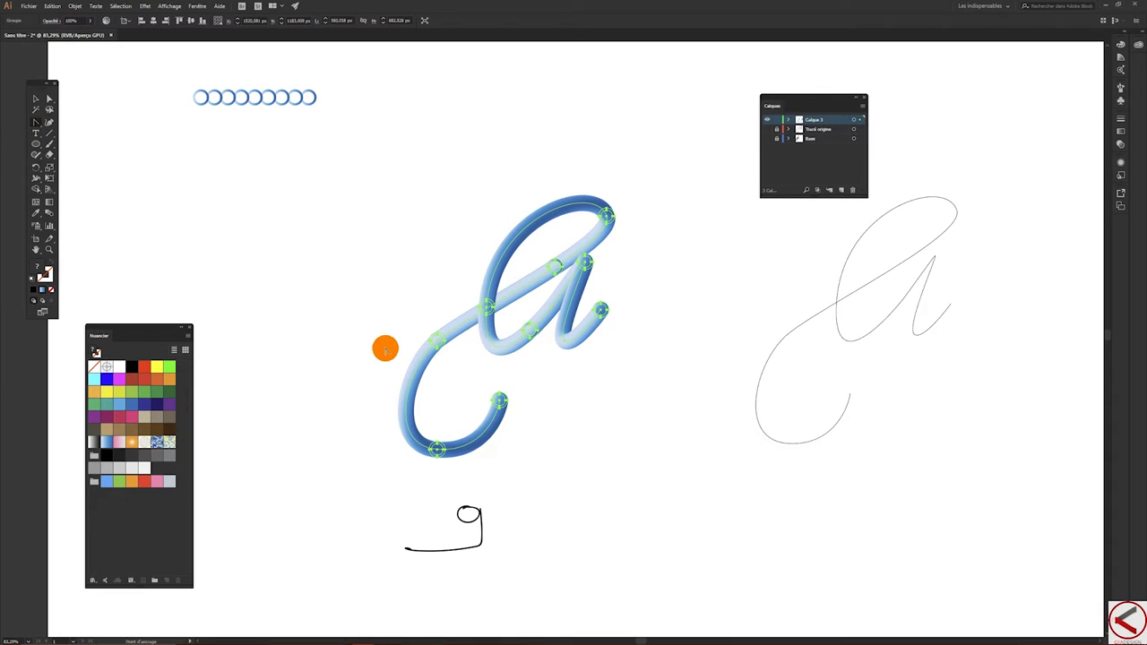
mouse_move(410, 388)
mouse_down()
mouse_move(389, 376)
mouse_move(384, 453)
mouse_move(363, 461)
mouse_up()
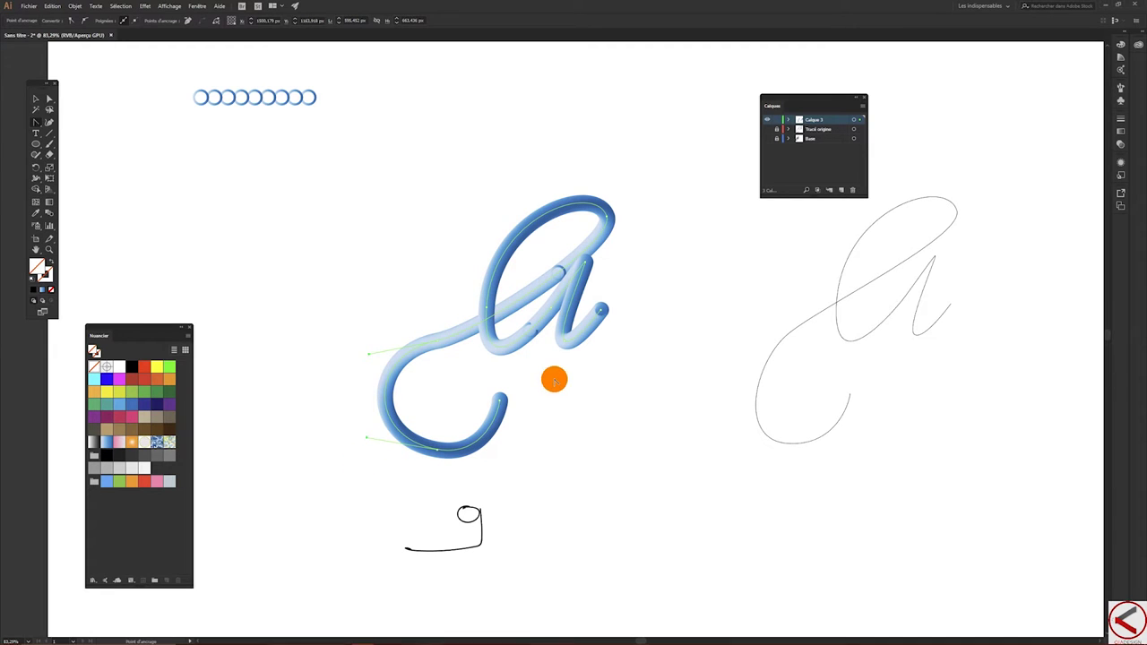
key(ctrl+z)
key(ctrl+z)
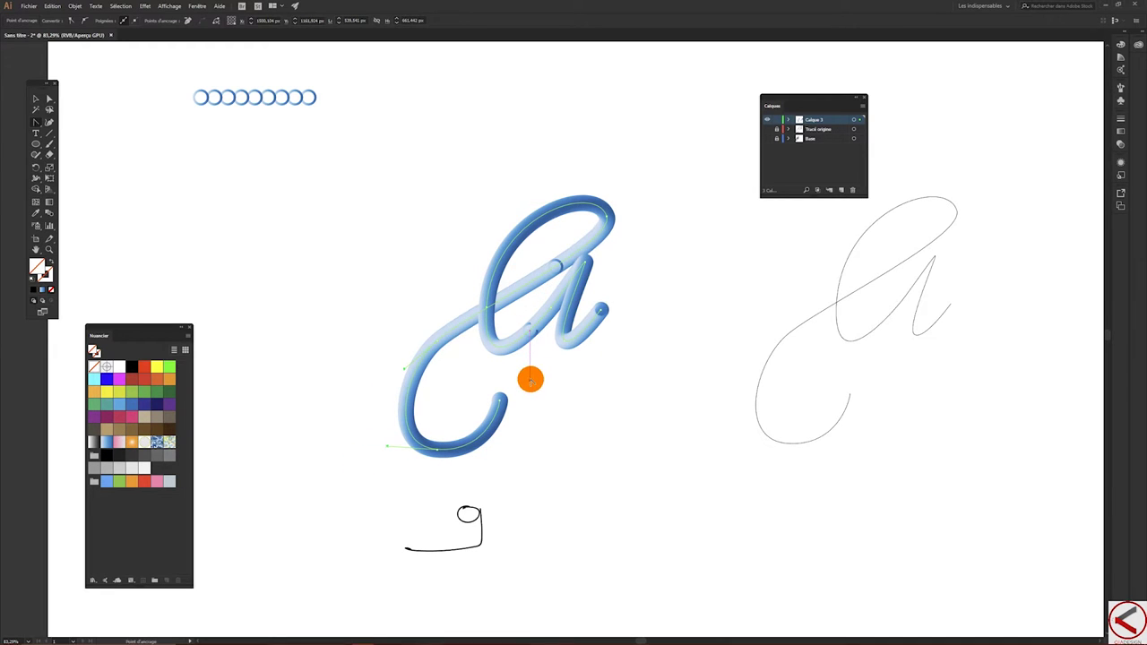
Step: Enter isolation mode on the blended 'a' and pick the right stem's end circle
click(35, 99)
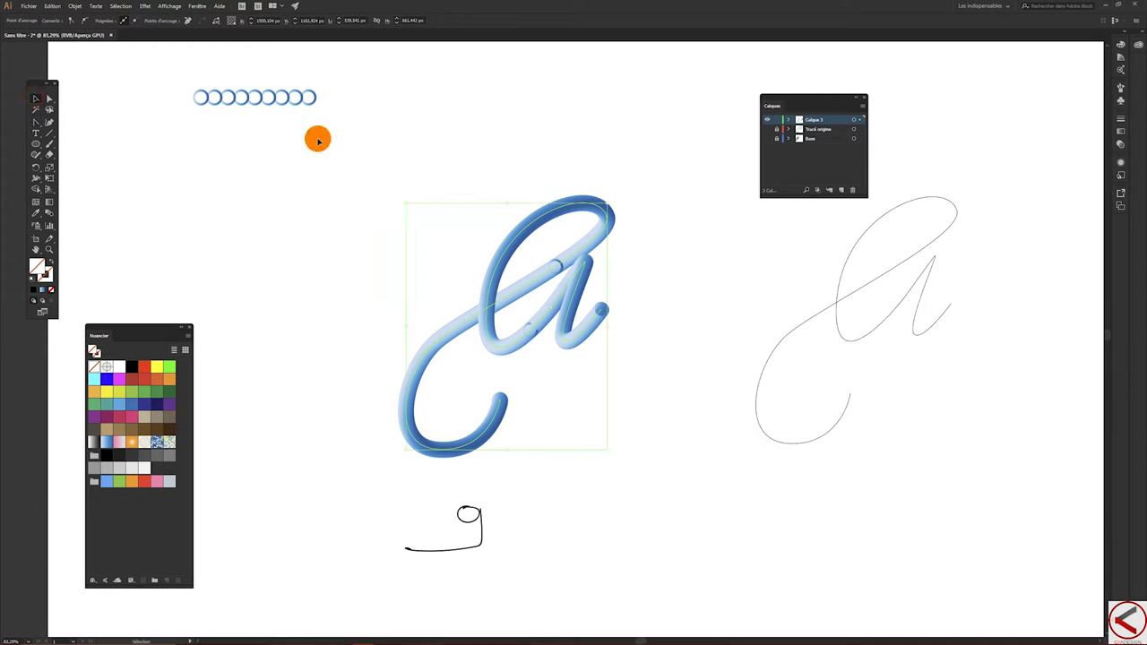
double_click(601, 307)
drag(601, 307, 598, 309)
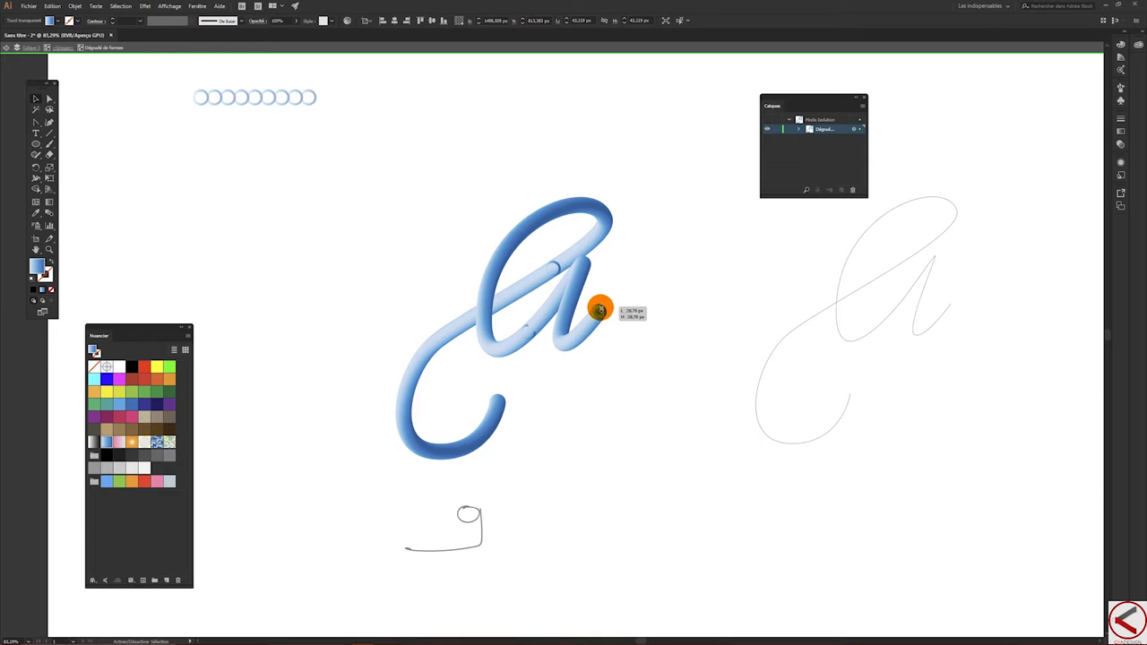
Step: Shrink the right stem's end circle to a taper, undoing an accidental loop reshape
drag(598, 311, 598, 312)
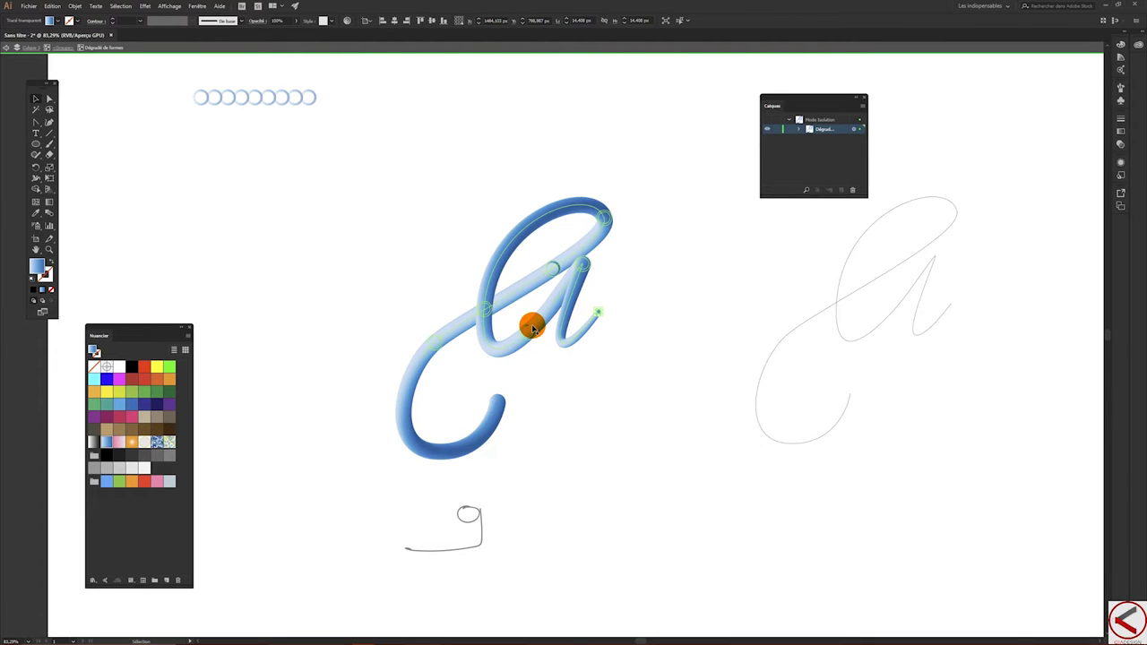
drag(527, 328, 524, 331)
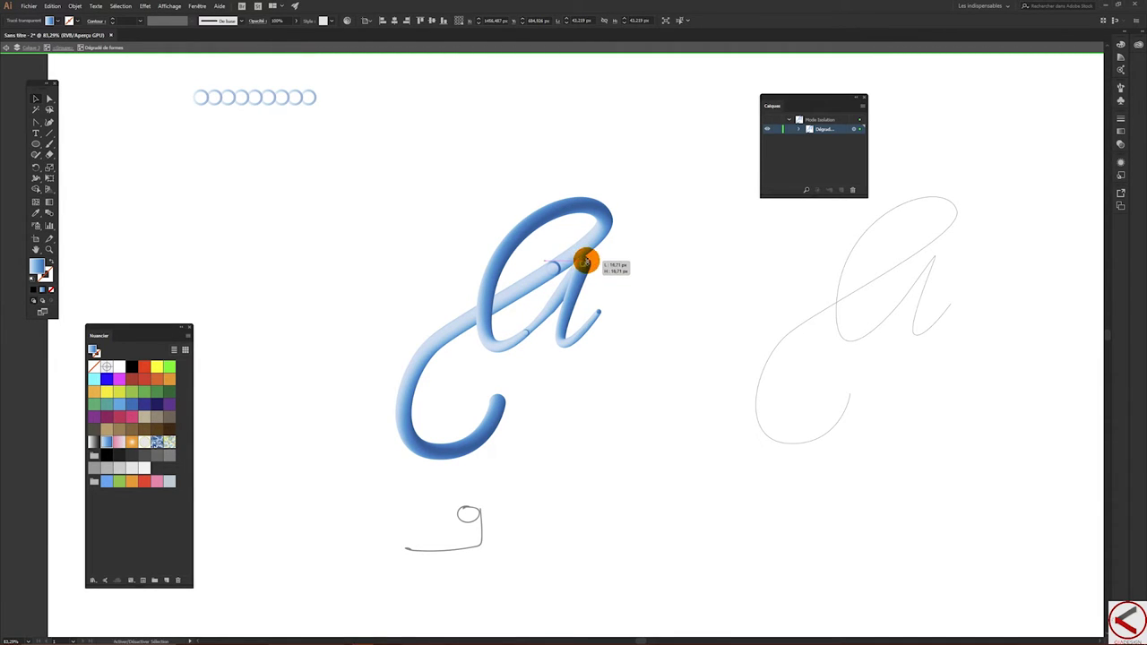
drag(584, 262, 582, 264)
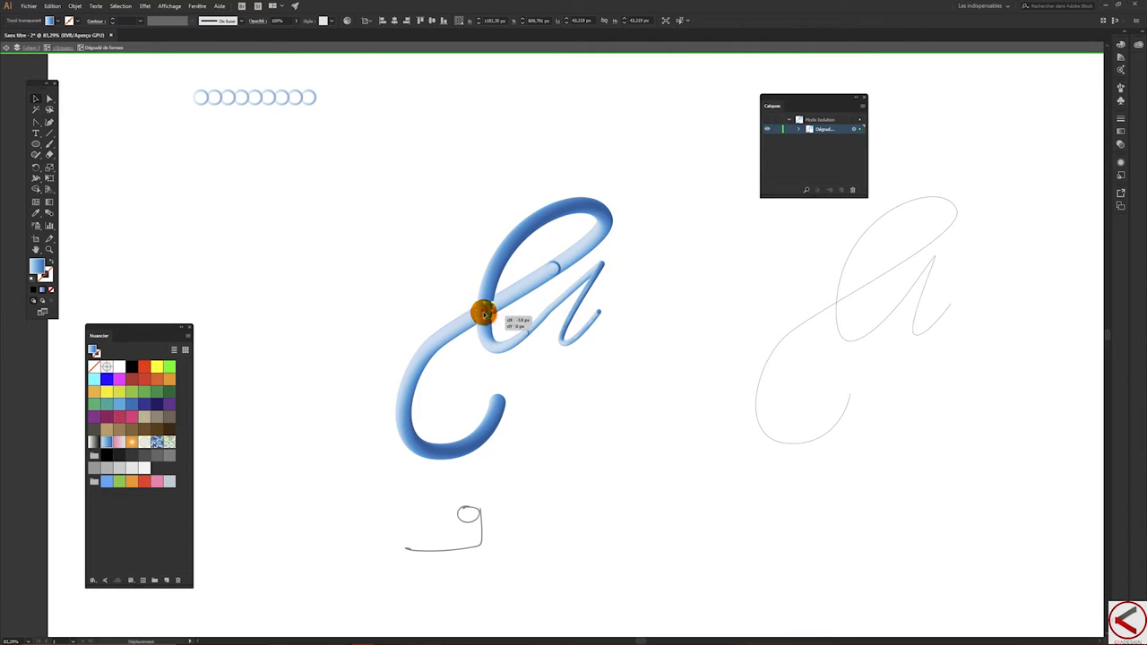
drag(484, 314, 450, 261)
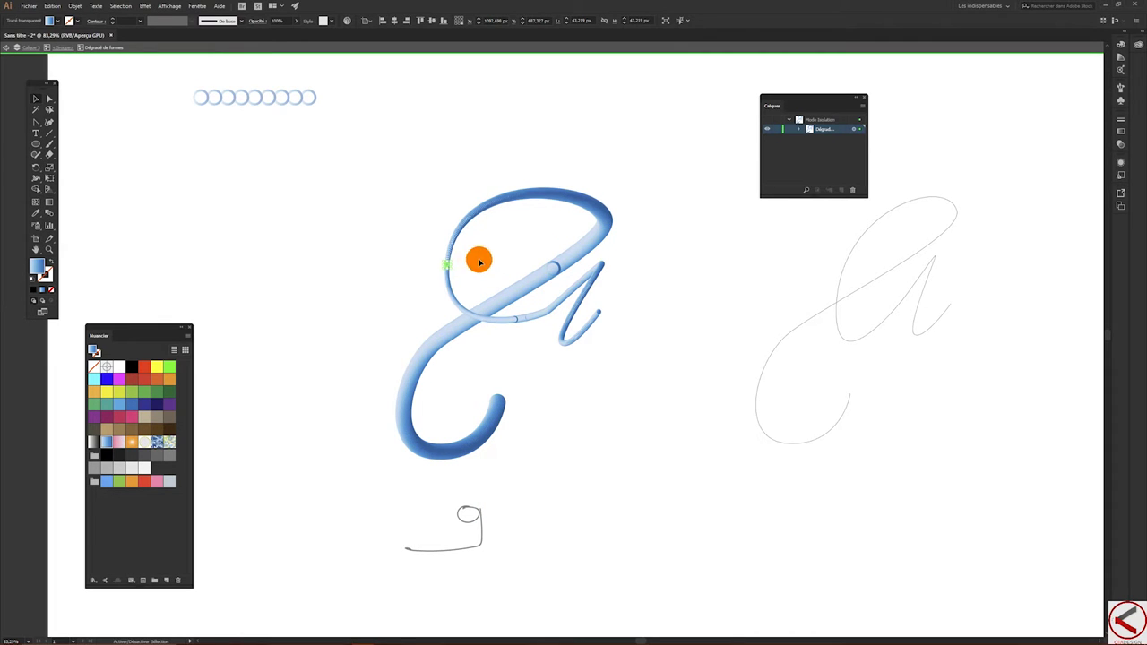
click(608, 215)
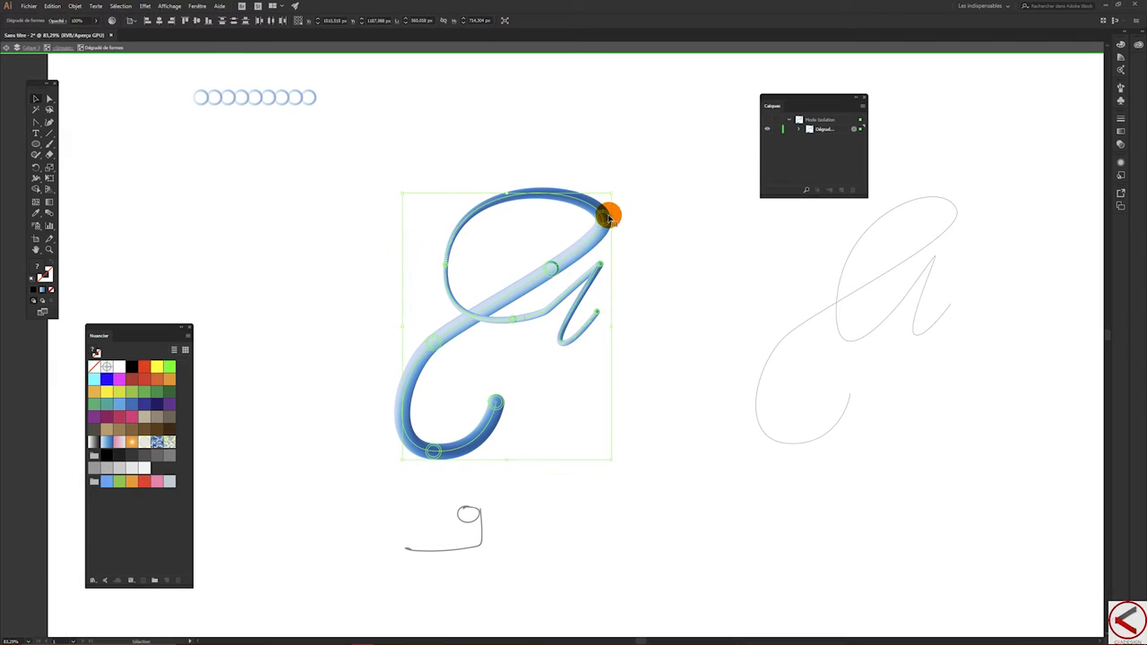
click(638, 224)
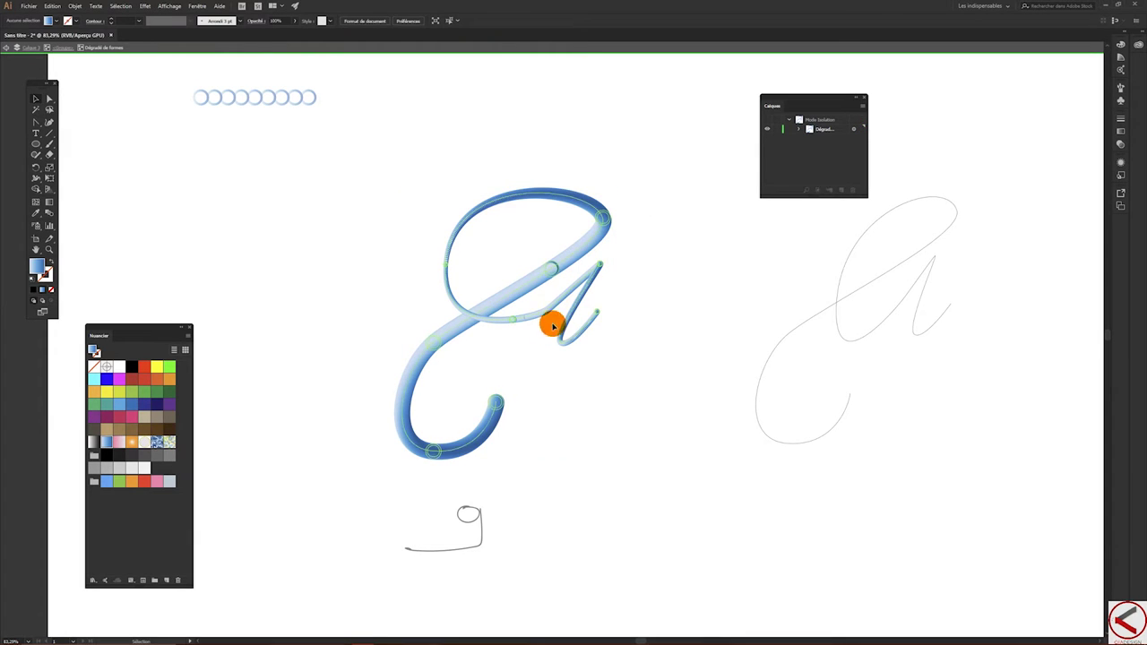
click(37, 100)
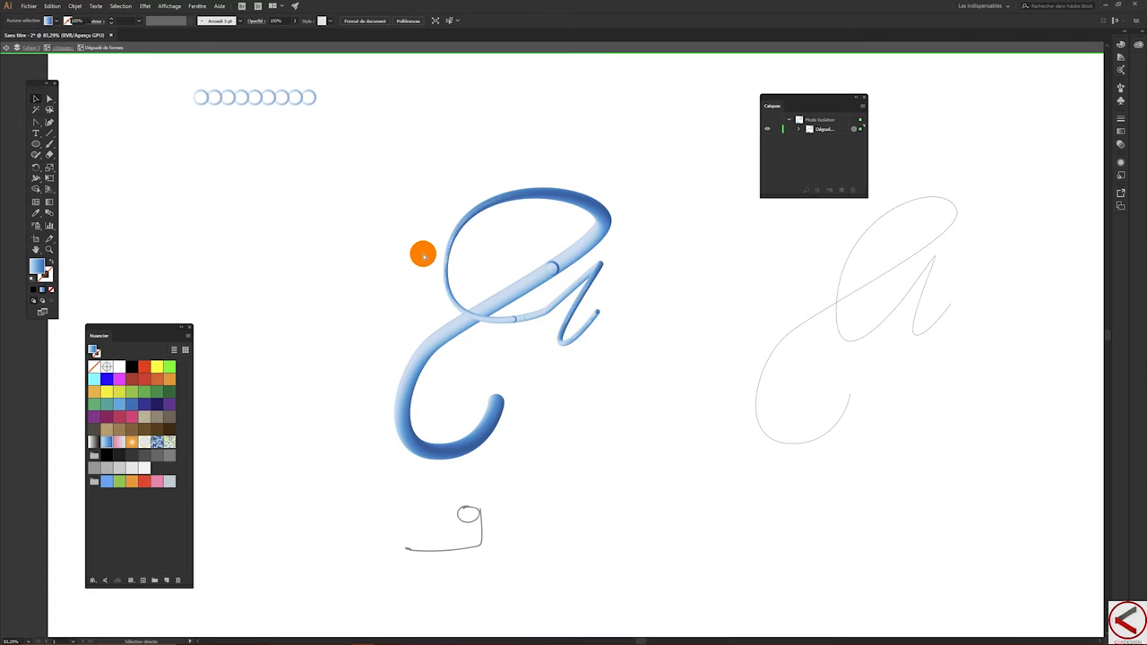
key(ctrl+z)
key(ctrl+z)
key(ctrl+z)
key(ctrl+z)
key(ctrl+z)
key(ctrl+z)
key(ctrl+z)
key(ctrl+z)
key(ctrl+z)
key(ctrl+z)
key(ctrl+z)
key(ctrl+z)
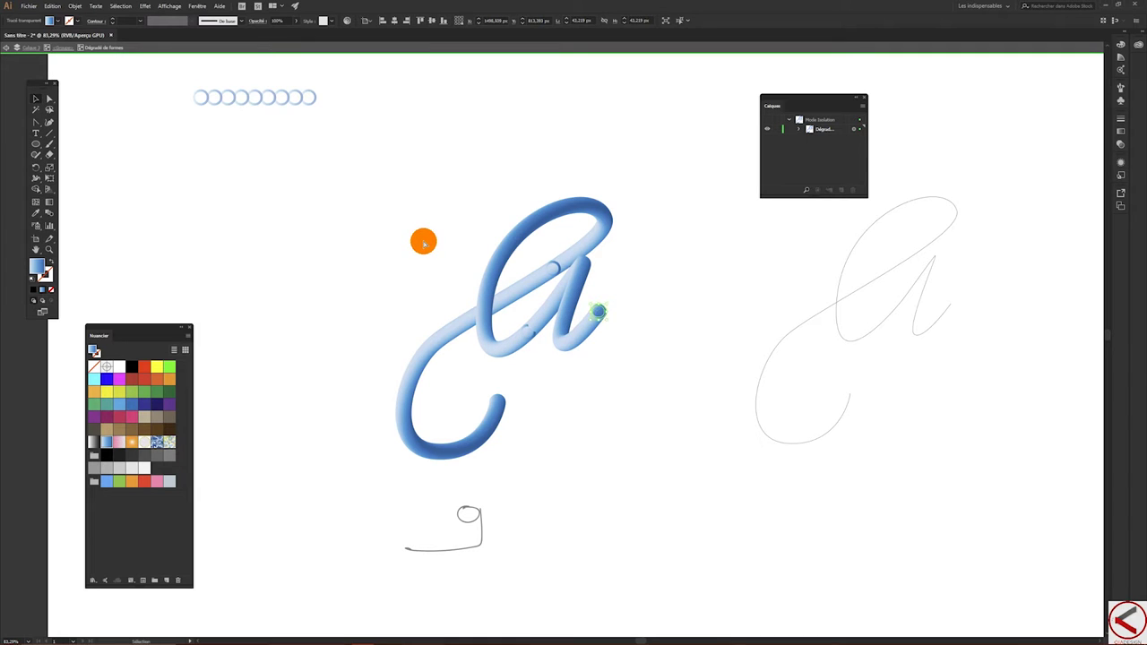
key(ctrl+z)
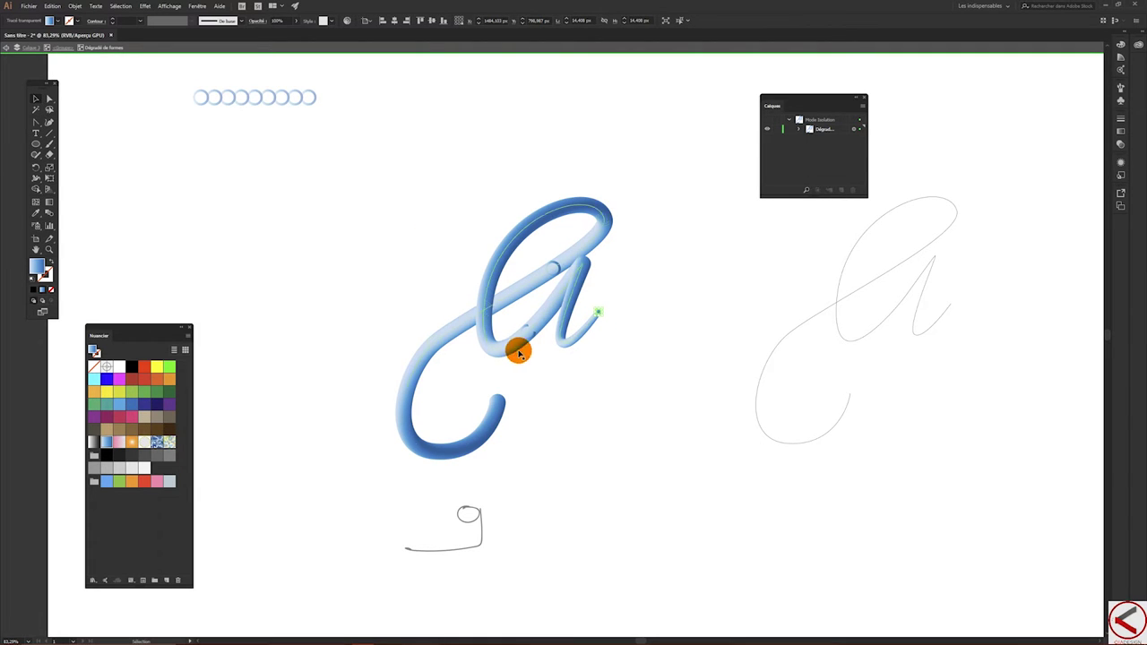
Step: Shrink the circle at the C's lower end so it tapers too
click(499, 401)
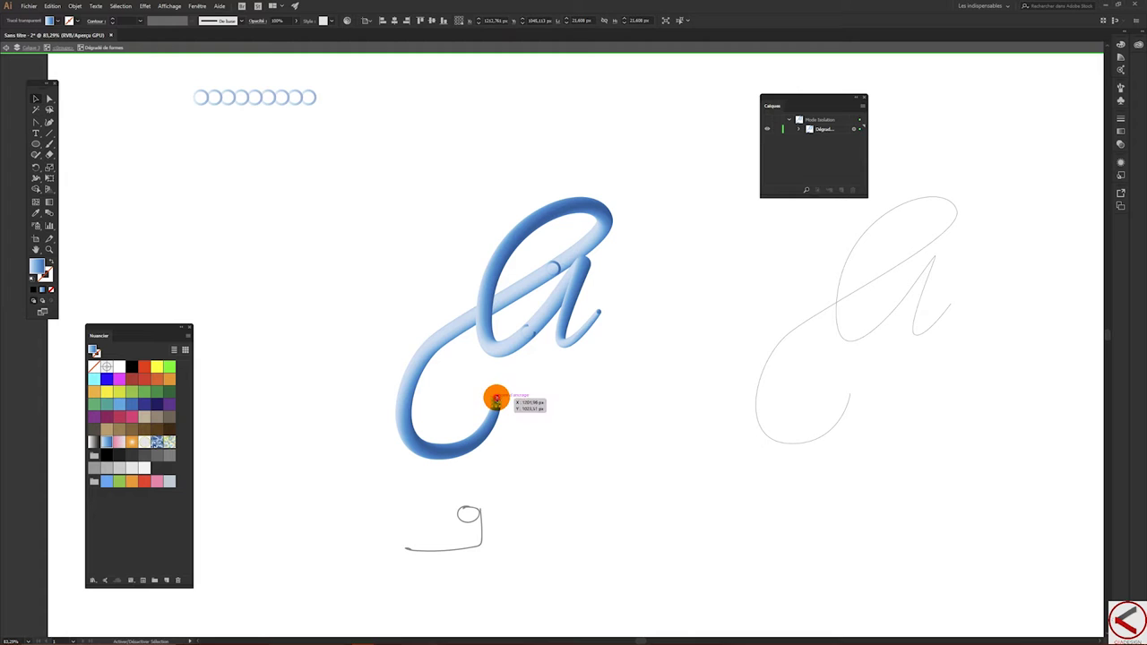
drag(504, 406, 499, 402)
click(38, 99)
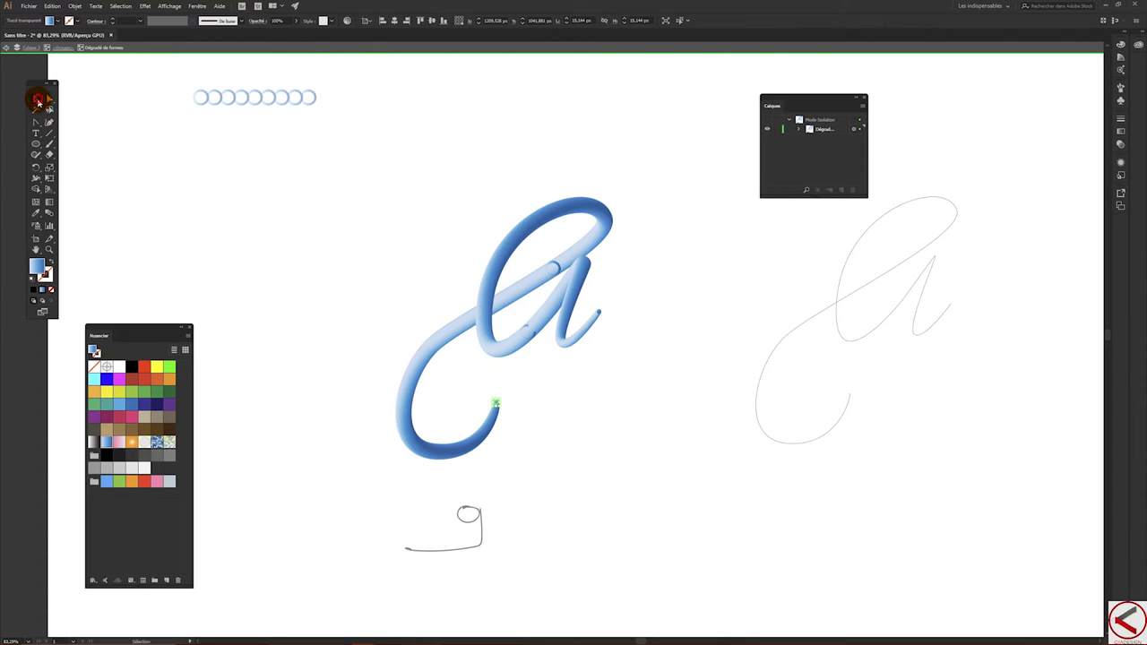
click(404, 201)
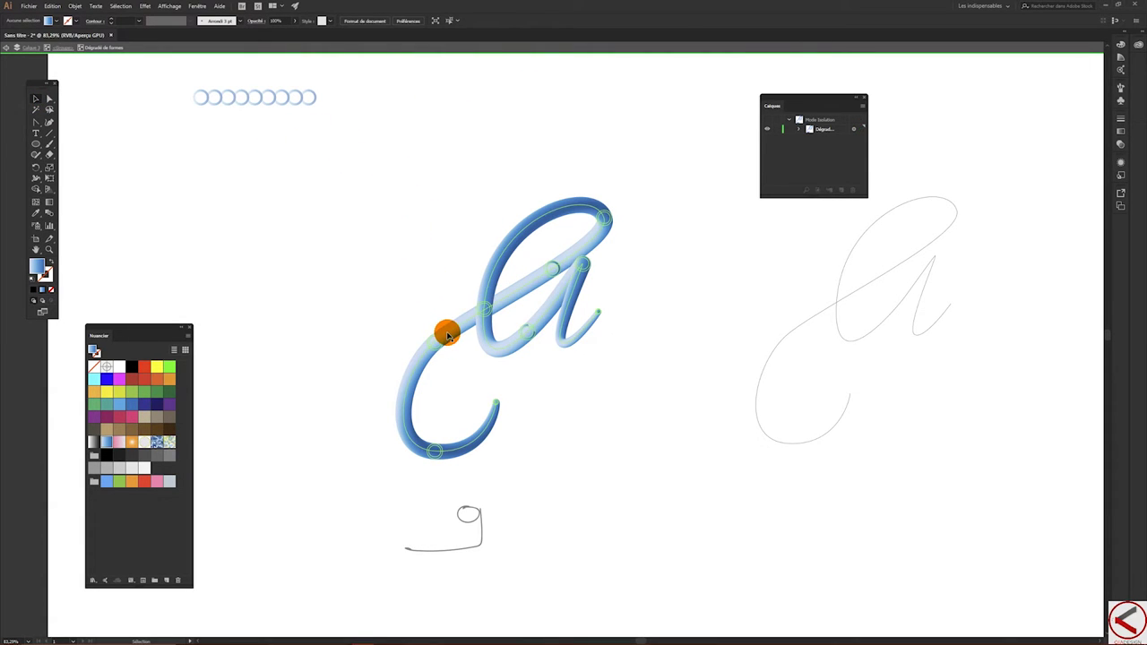
Step: Add an anchor point on the left side of the C
click(448, 334)
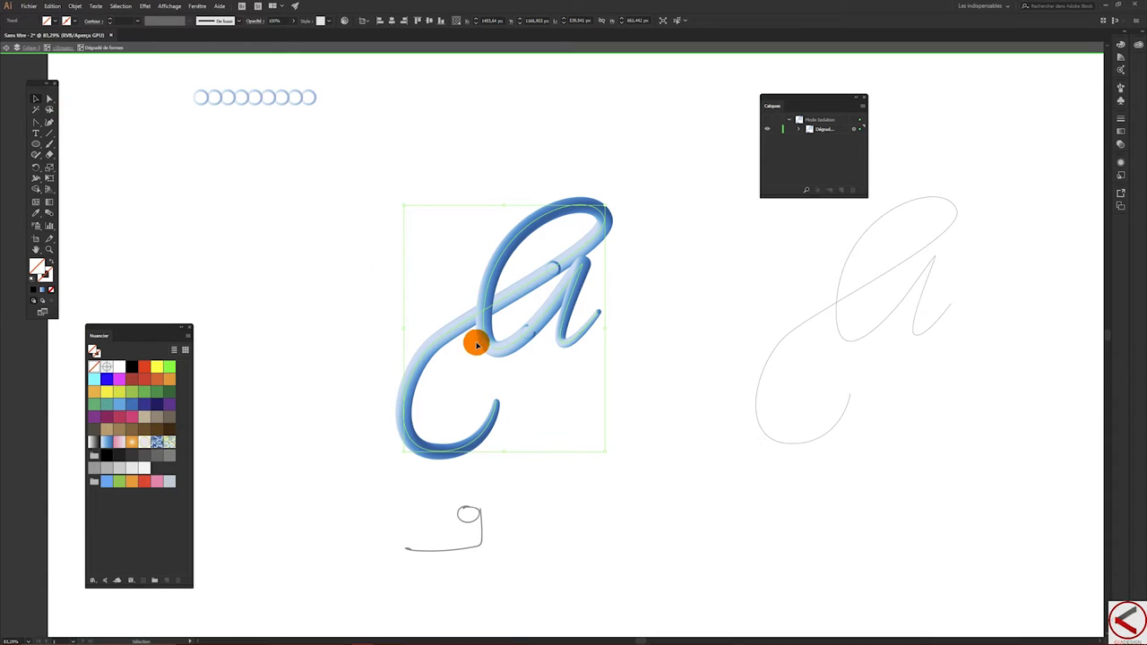
mouse_move(438, 349)
mouse_down()
mouse_move(583, 261)
mouse_move(583, 241)
mouse_move(596, 255)
mouse_up()
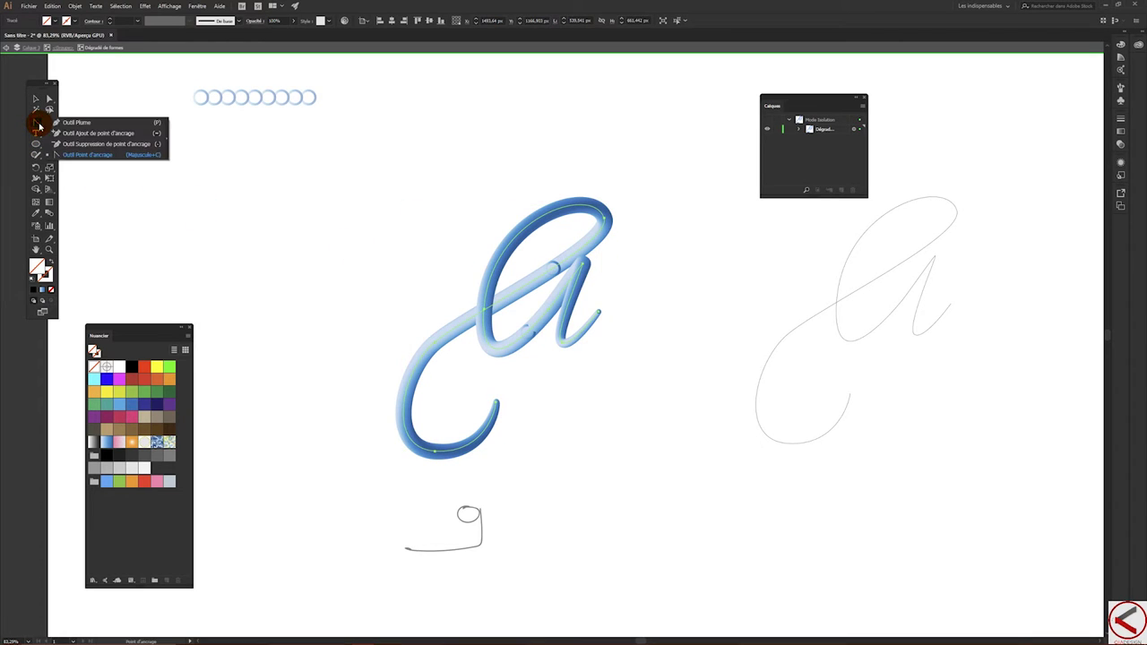
drag(39, 126, 68, 133)
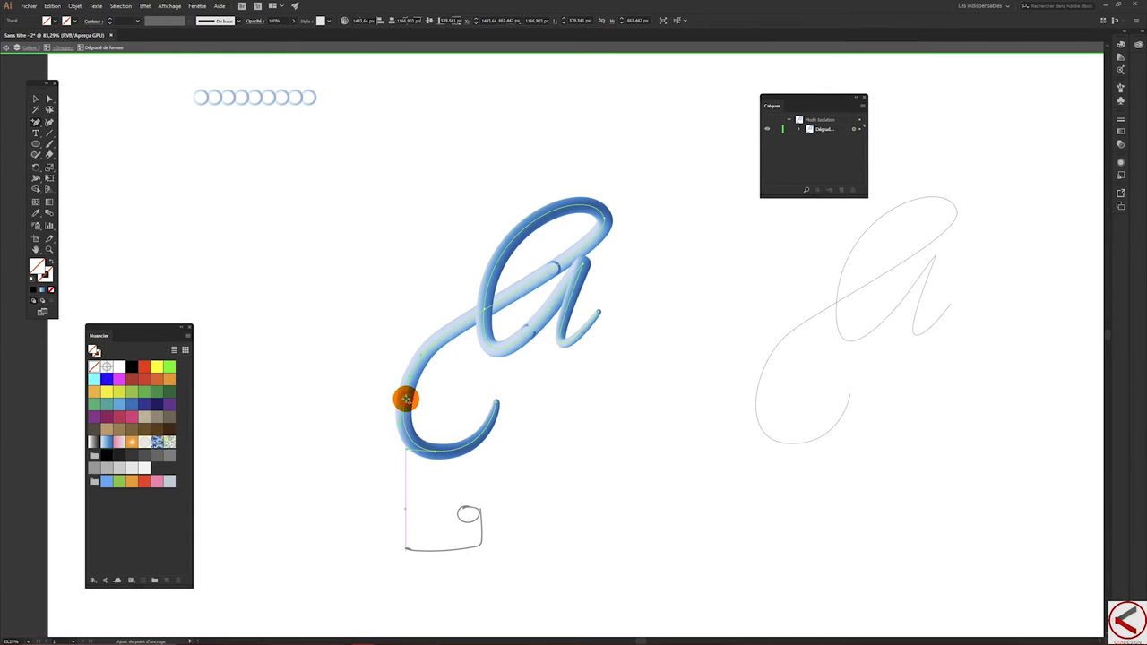
click(406, 400)
Step: Resize the circle at the new point, then exit isolation mode
click(39, 102)
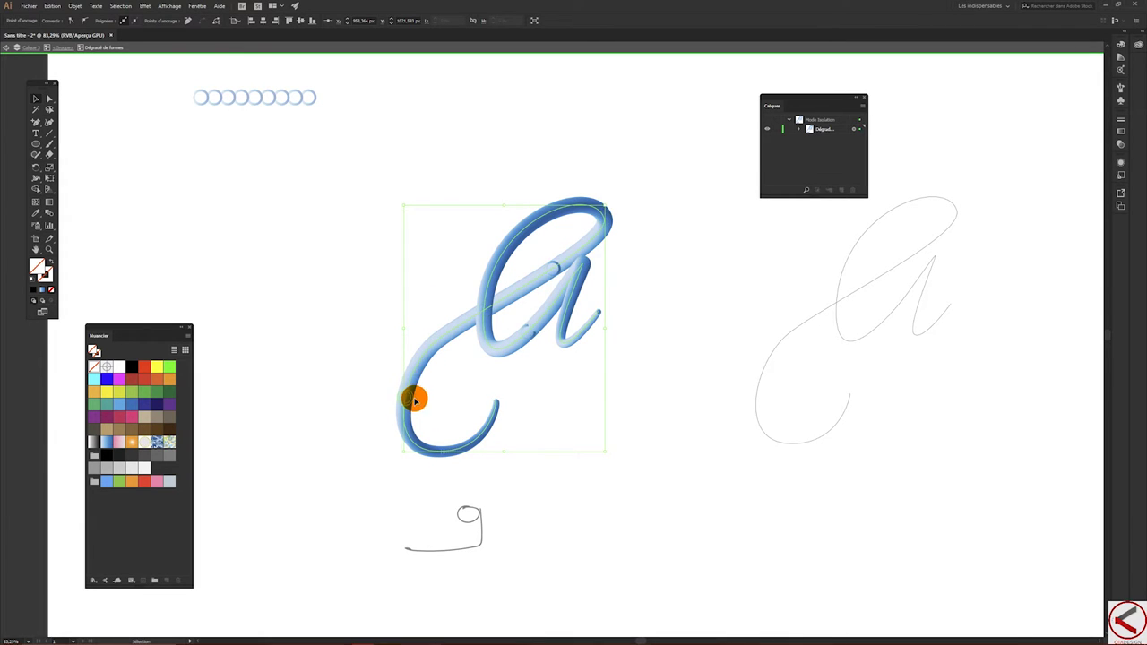
click(411, 403)
mouse_move(410, 400)
mouse_down()
mouse_move(437, 396)
mouse_move(422, 392)
mouse_move(422, 353)
mouse_up()
click(49, 93)
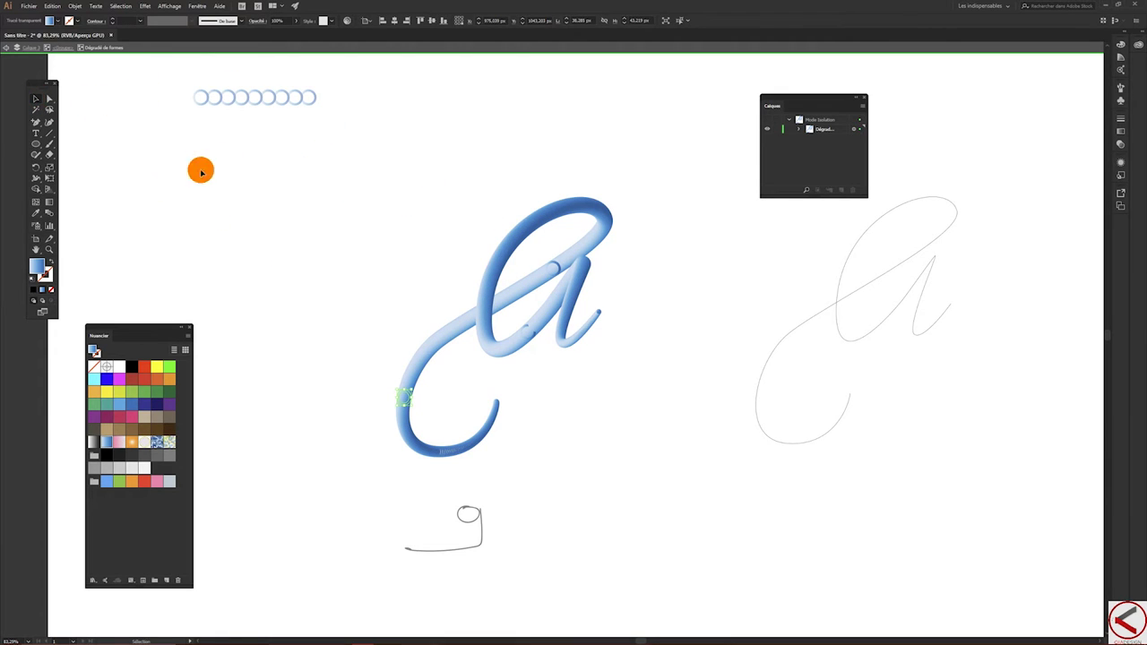
double_click(497, 199)
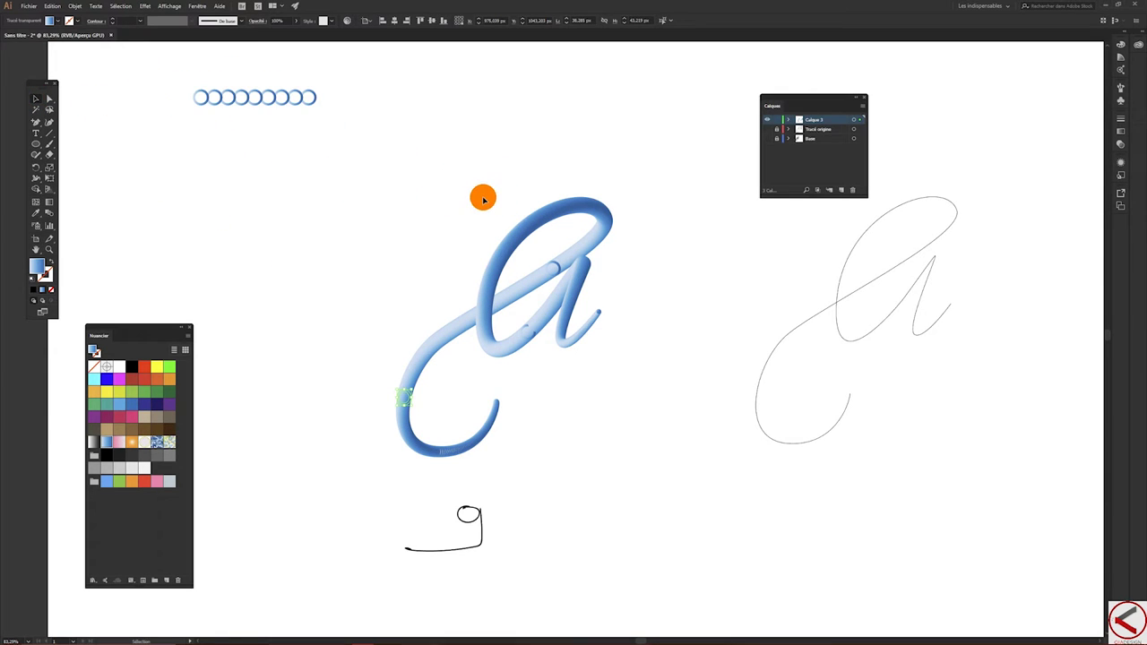
Step: Move the tube 'a' left and up, then slide the thin outline 'a' left beside it
drag(359, 160, 618, 335)
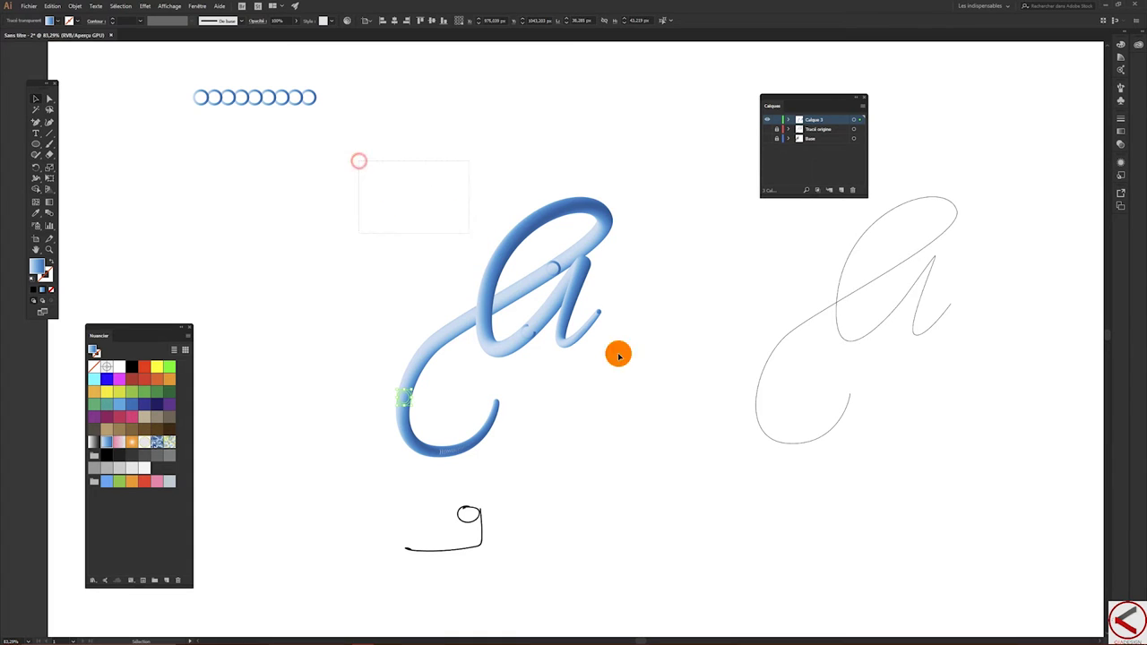
drag(474, 249, 289, 226)
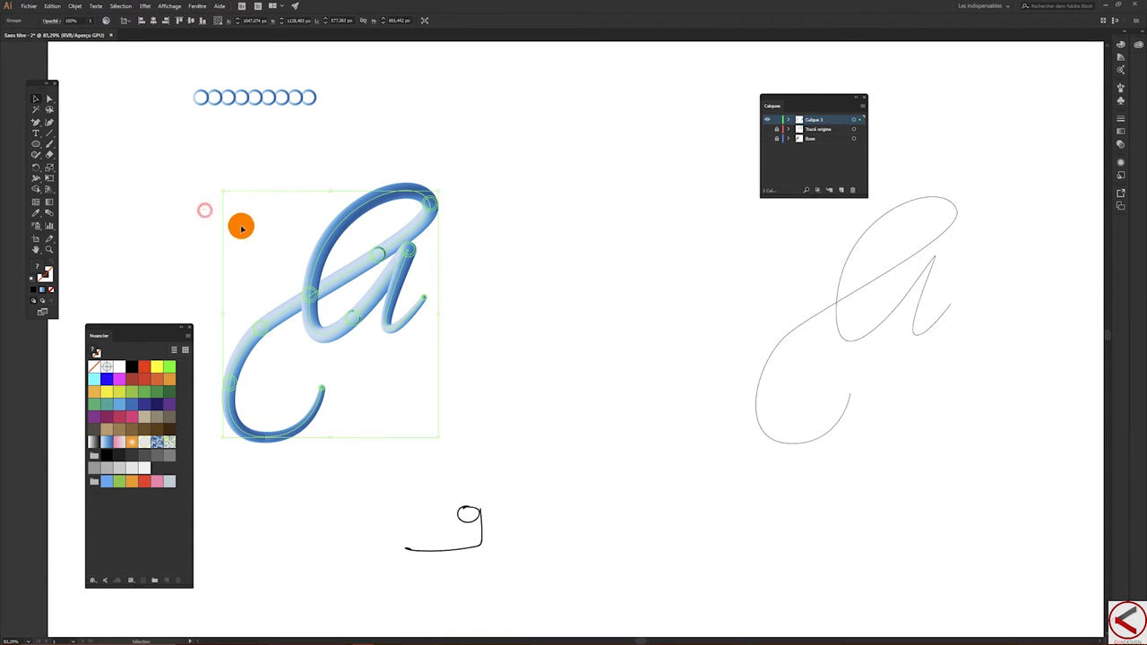
double_click(261, 320)
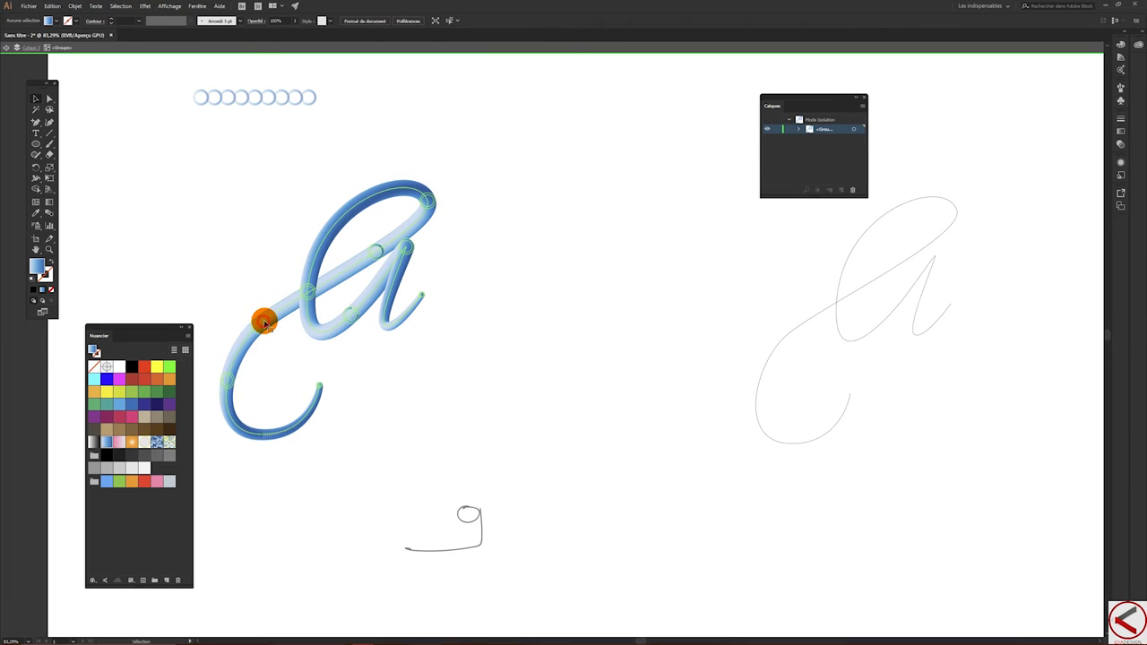
click(261, 323)
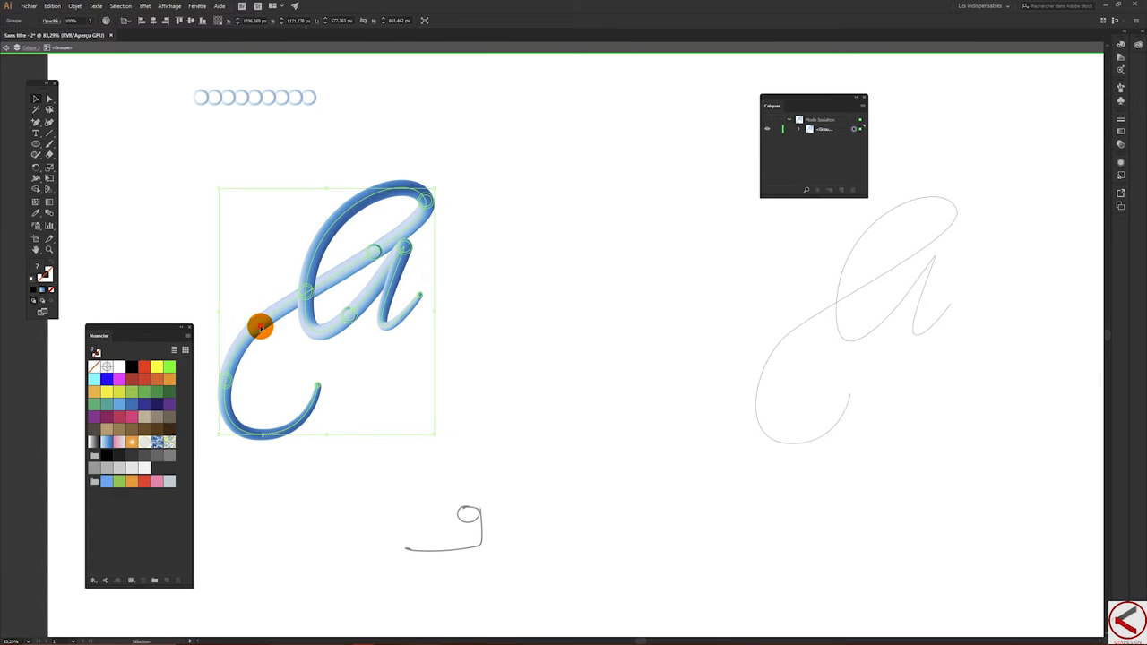
click(538, 302)
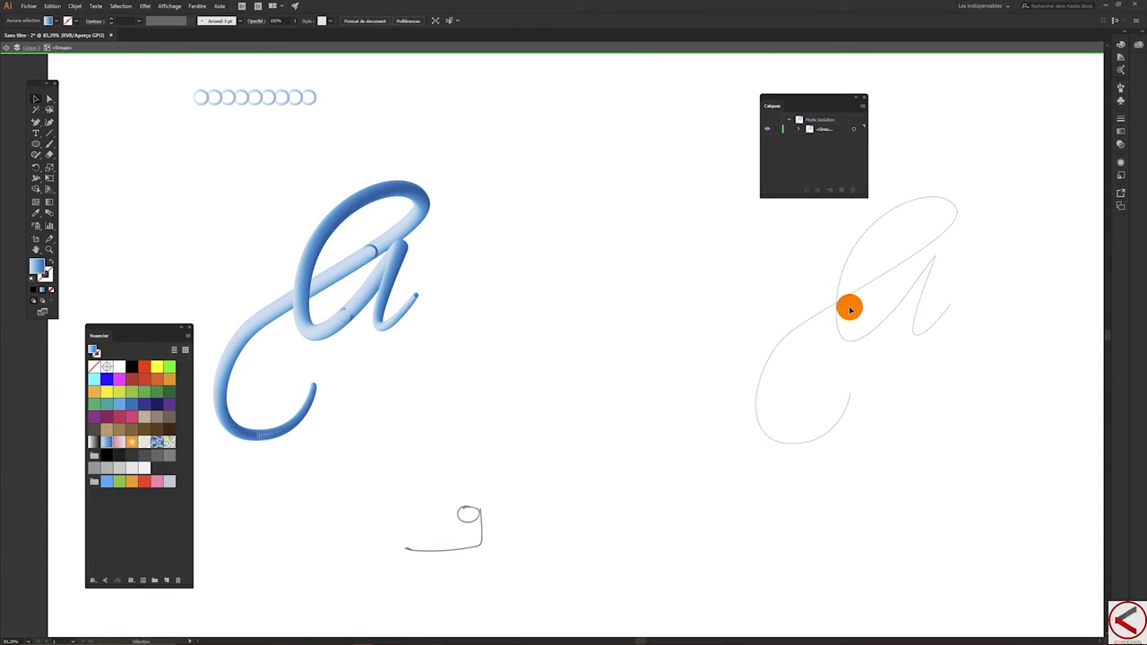
key(Escape)
click(814, 271)
mouse_move(834, 301)
mouse_down()
mouse_move(772, 319)
mouse_move(564, 320)
mouse_up()
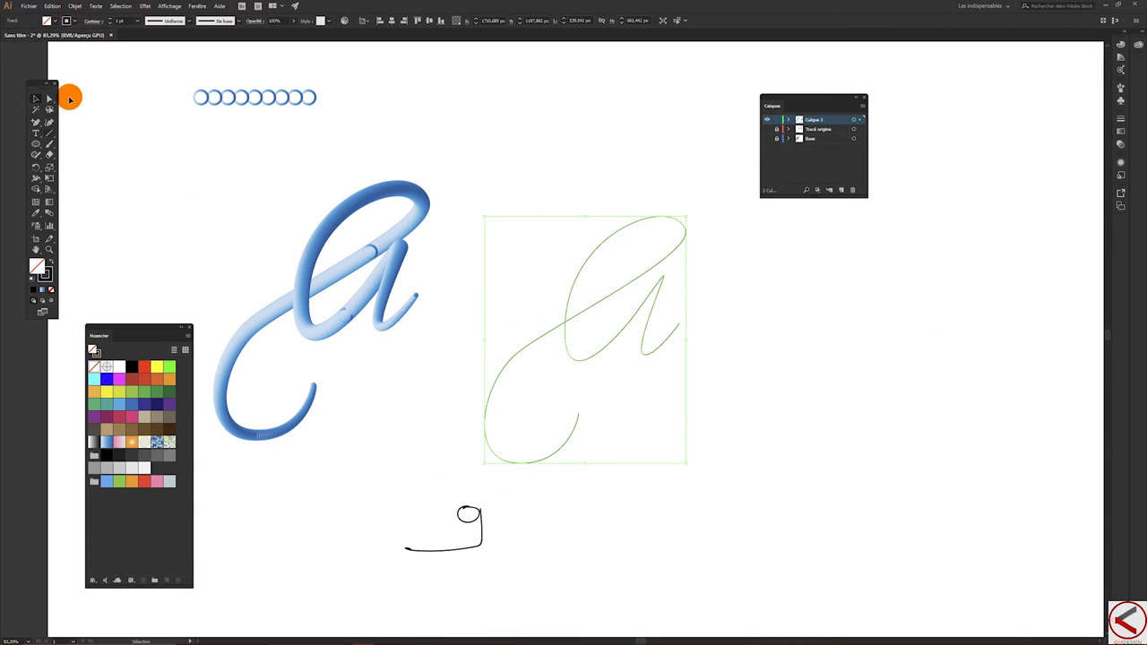
Step: Draw a short horizontal line near the top and show all Stroke panel options
click(51, 134)
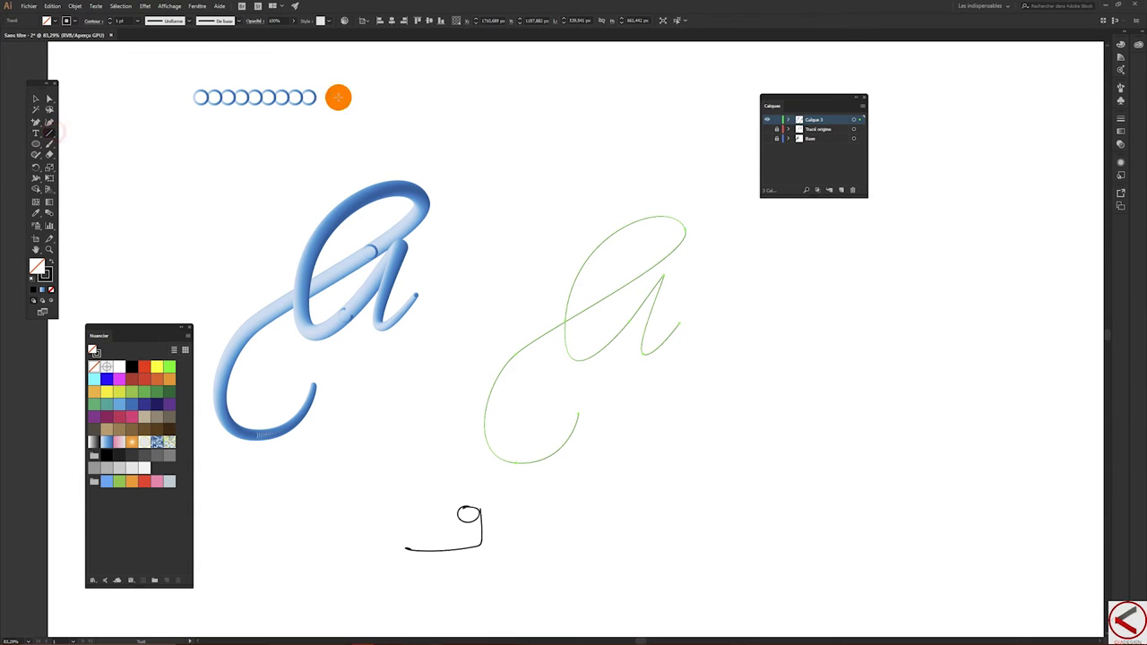
drag(385, 106, 437, 106)
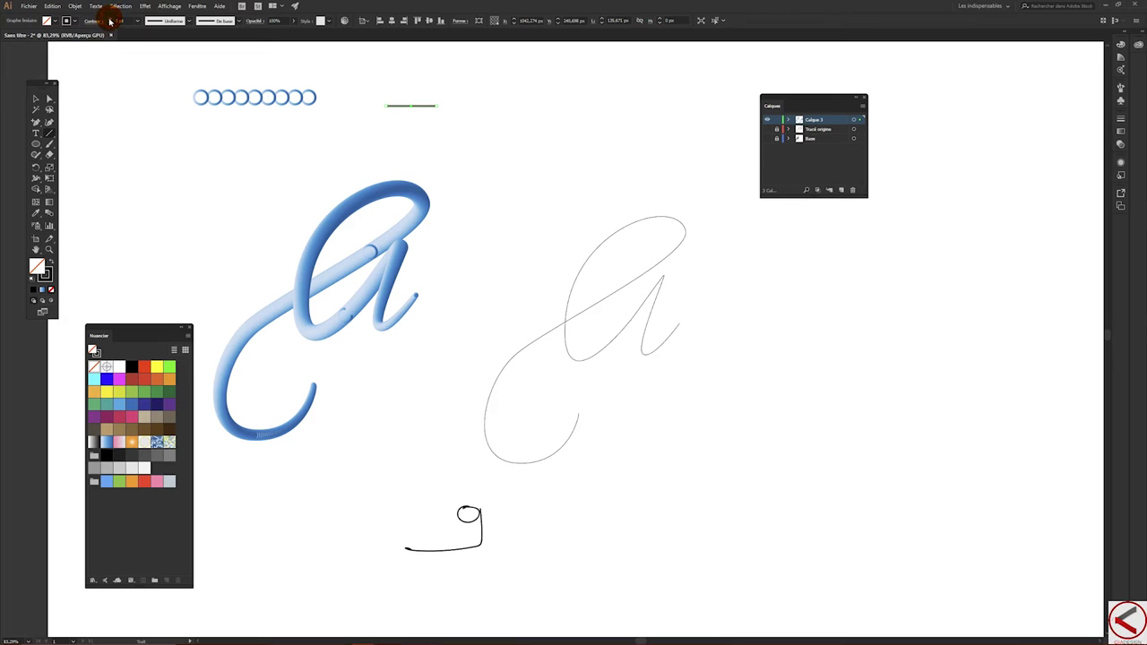
click(1123, 117)
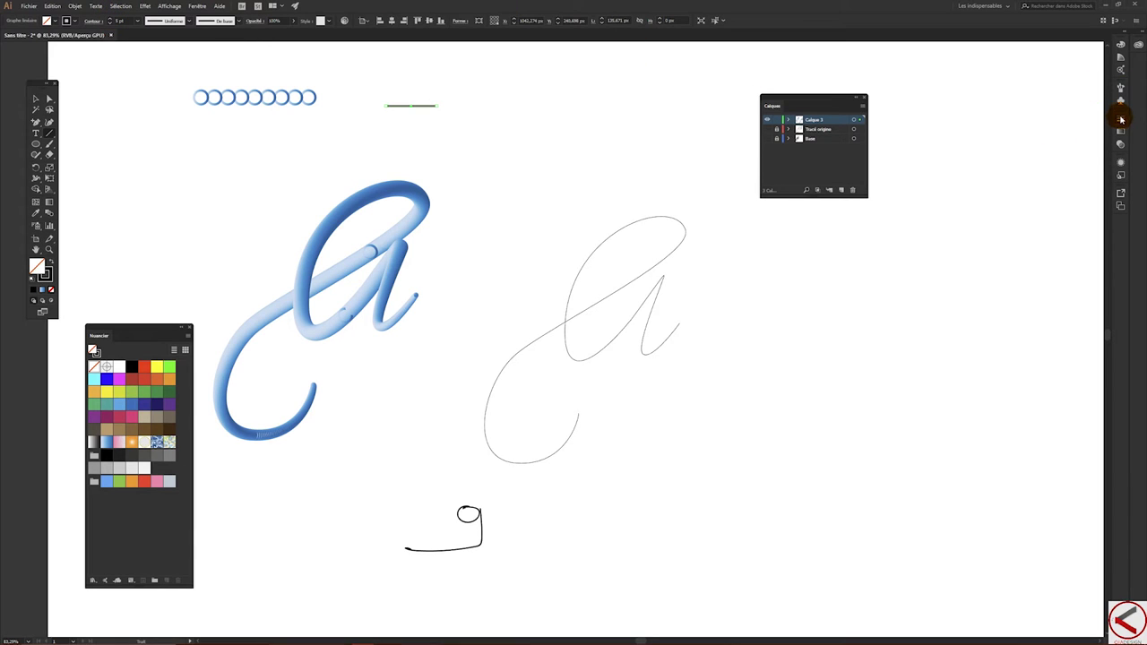
click(1110, 117)
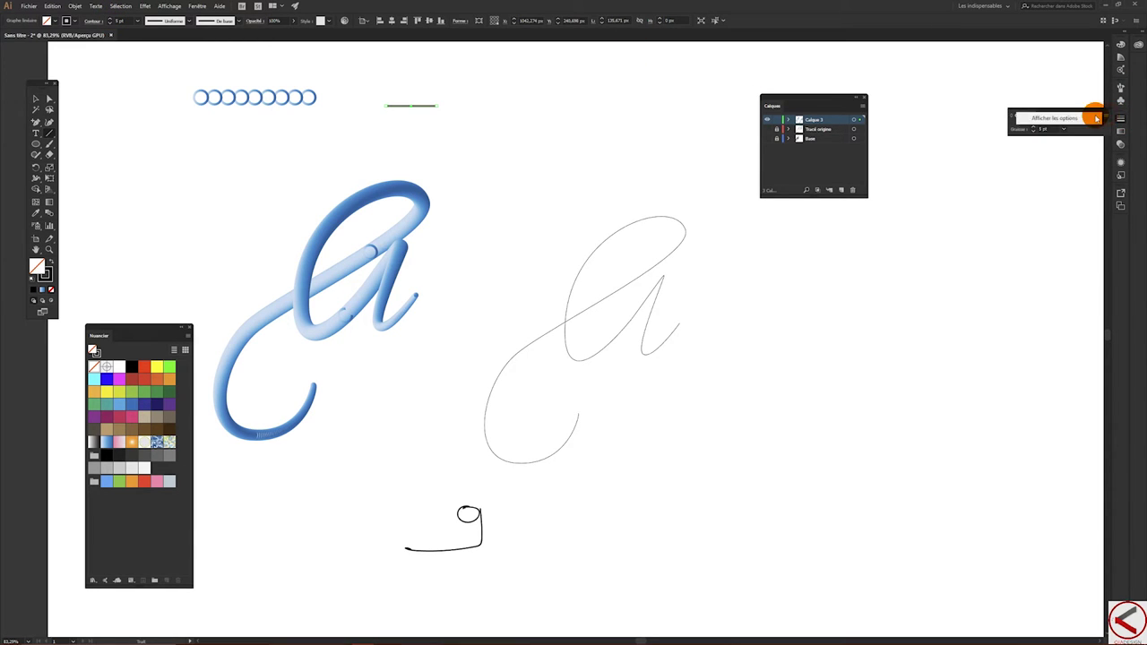
click(1089, 121)
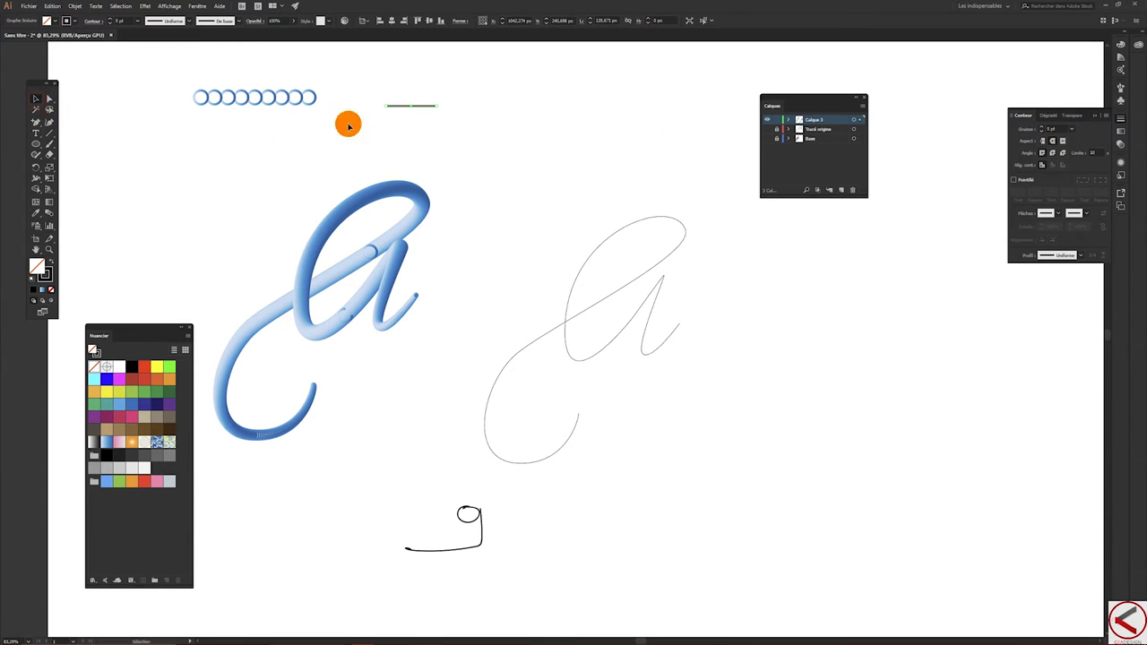
Step: Reselect the short line and go to the Distorsion et transformation effects
click(395, 128)
drag(398, 99, 405, 134)
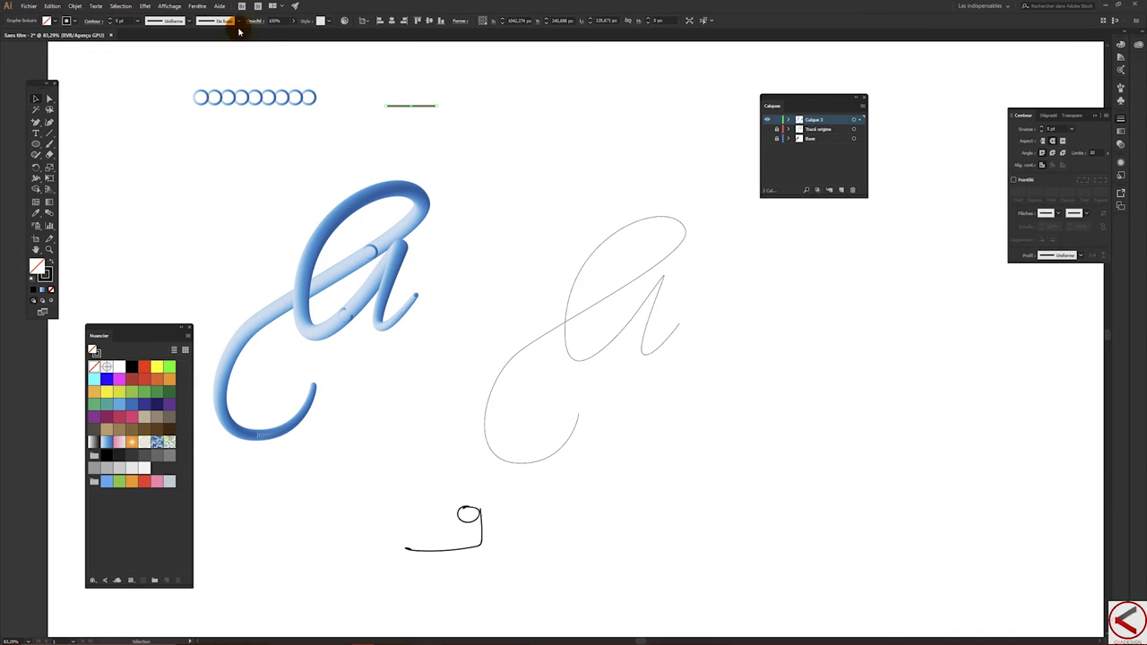
click(145, 6)
mouse_move(184, 71)
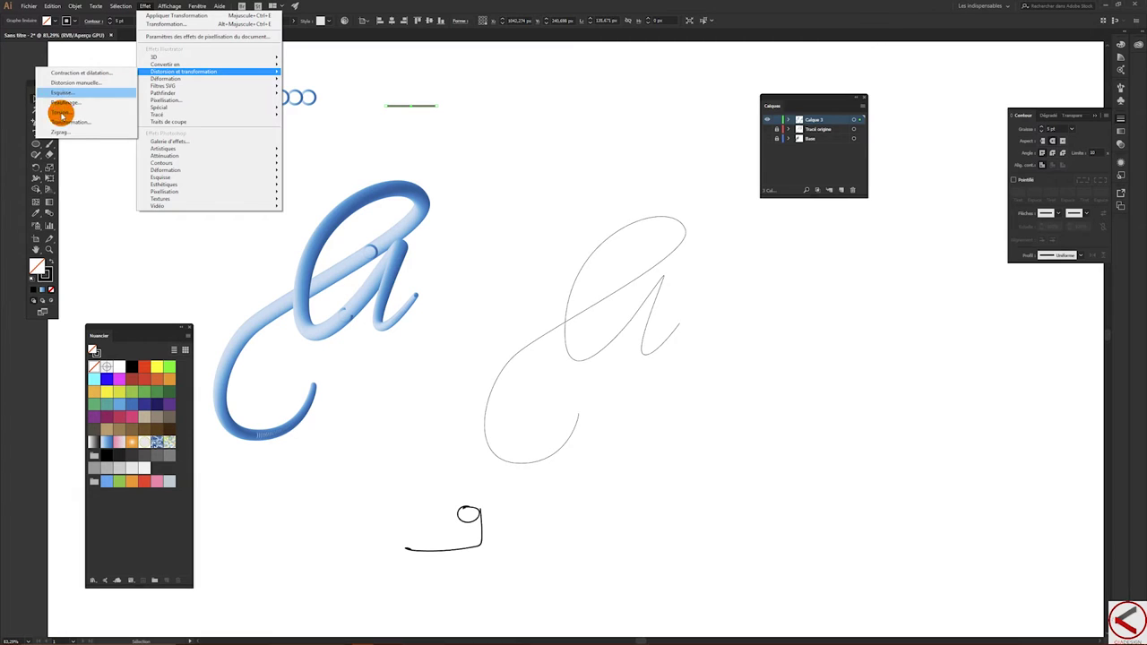
Step: Give the line a rounded 40 px Zigzag effect and Alt-drag a copy above it
click(61, 132)
click(691, 237)
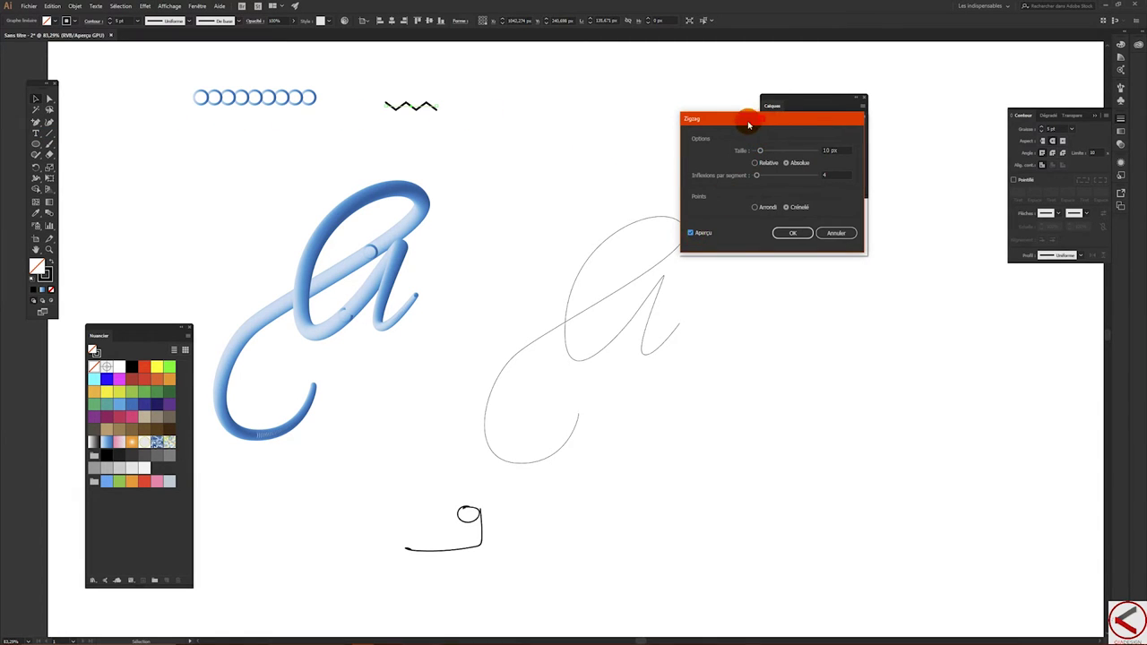
drag(764, 121, 592, 128)
click(593, 212)
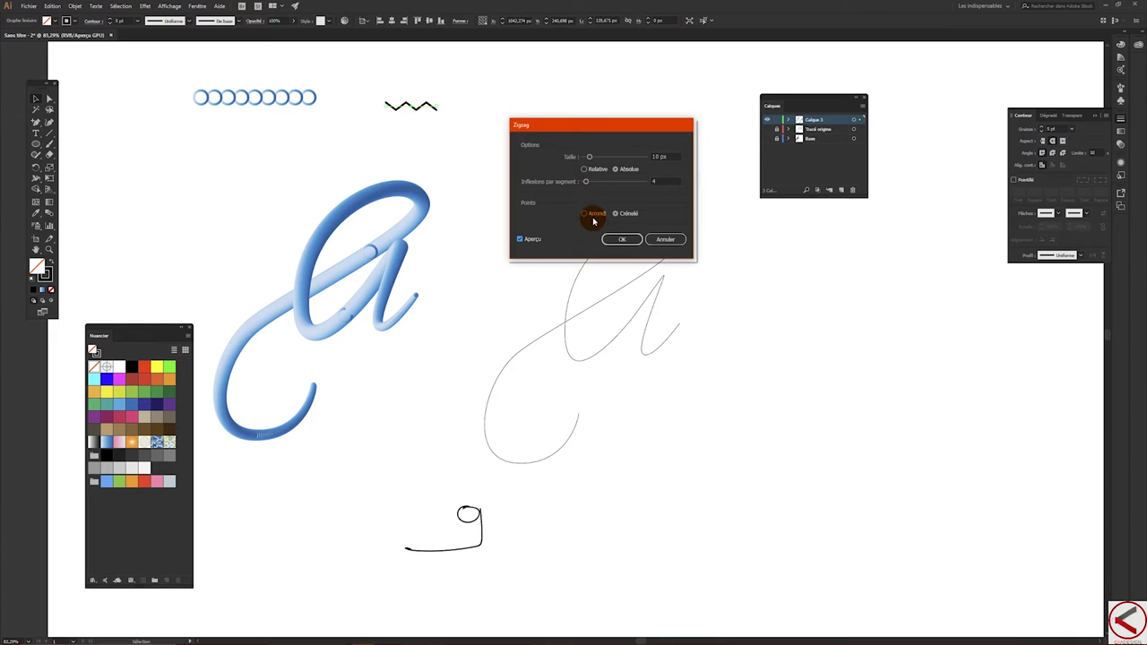
click(632, 170)
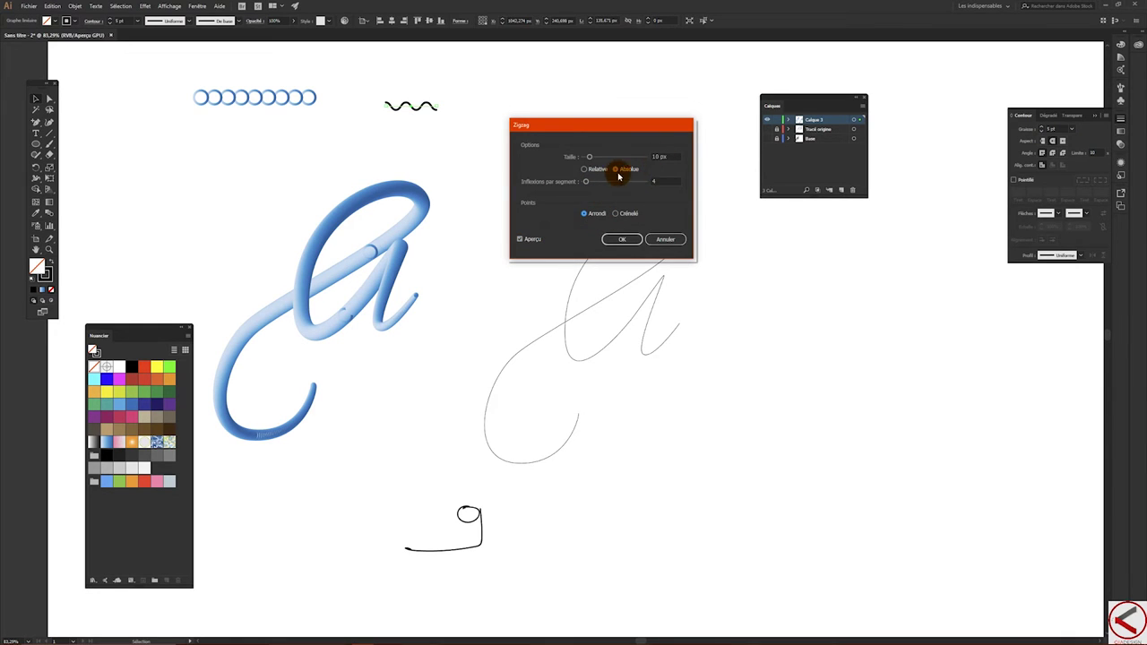
click(671, 156)
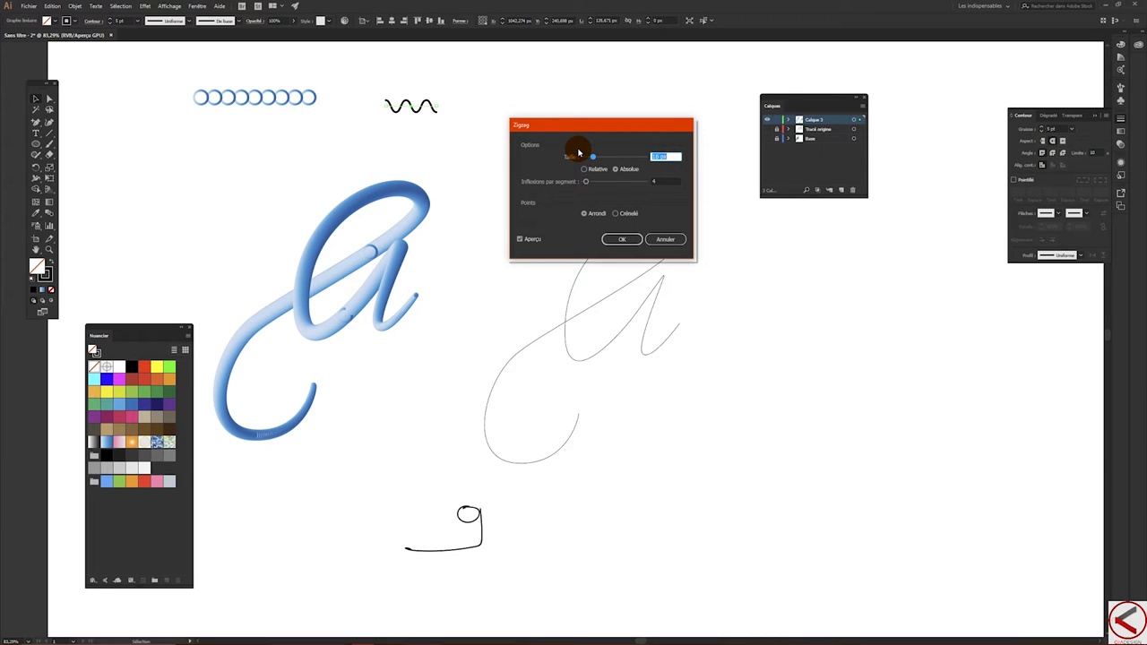
text(40)
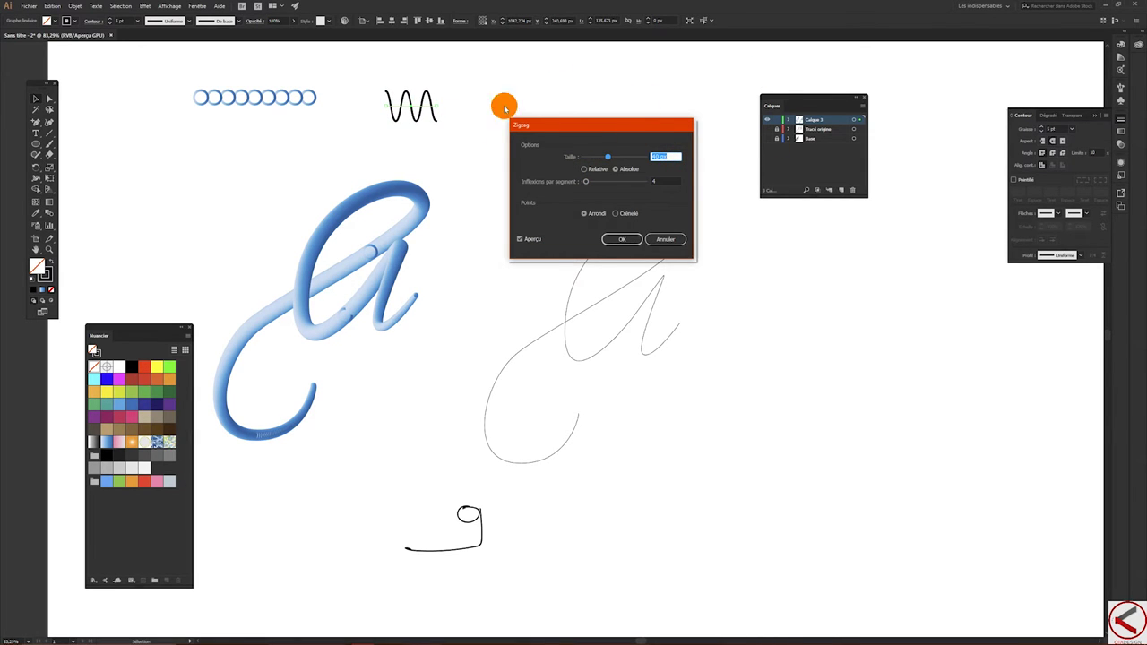
click(622, 249)
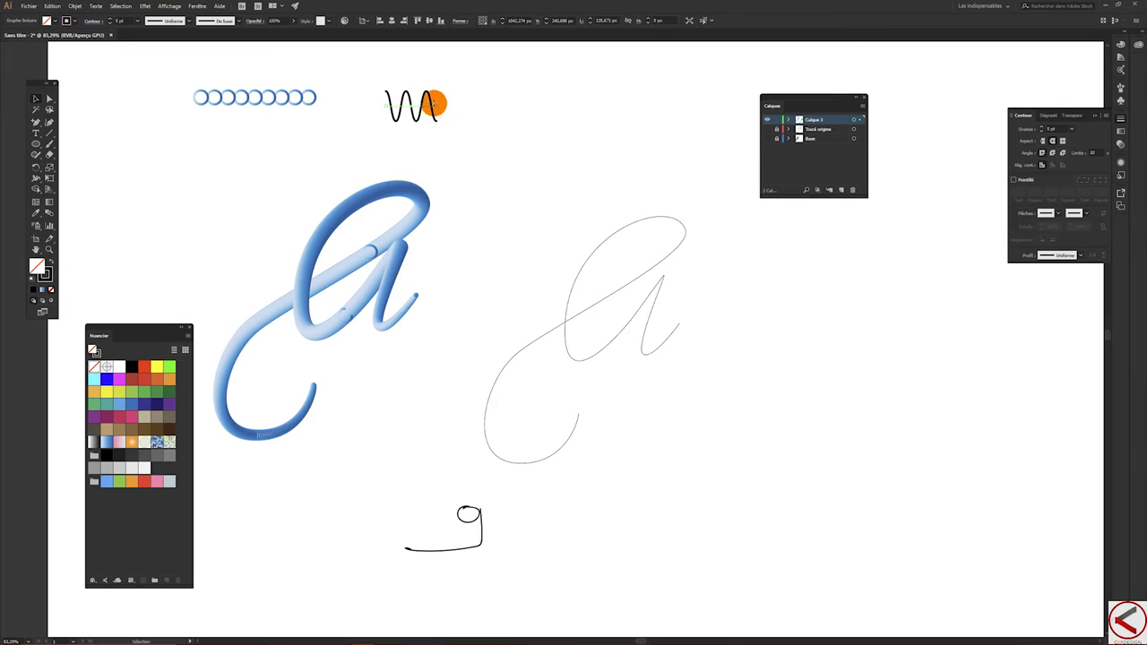
click(400, 108)
drag(422, 102, 418, 58)
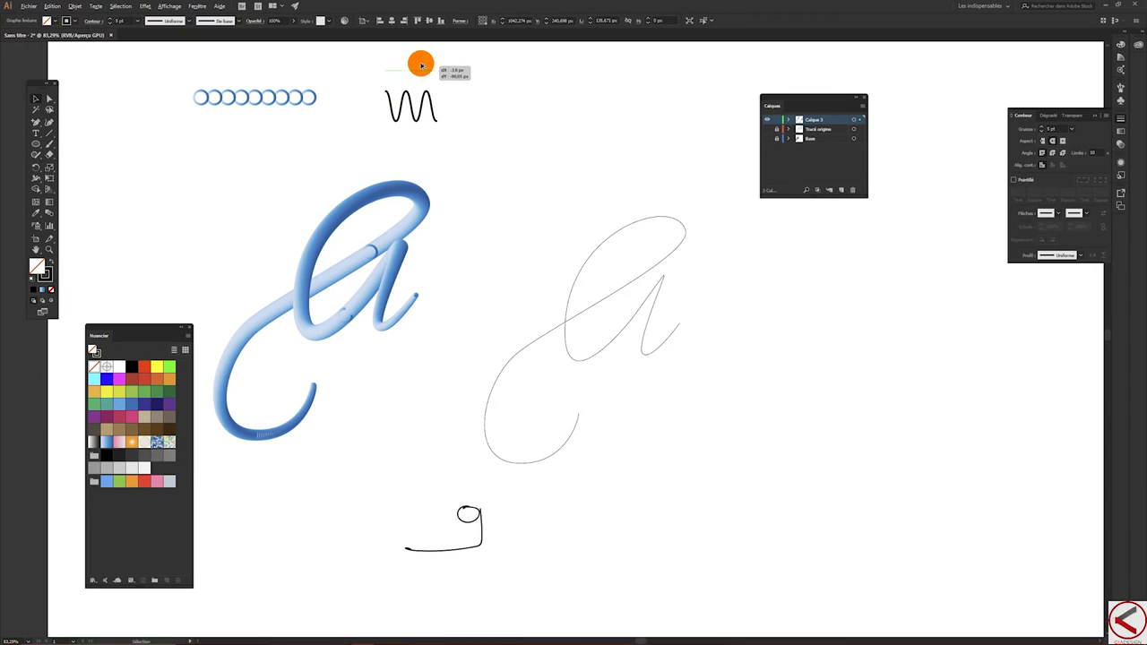
Step: Expand the lower wave with Objet > Décomposer l'aspect and zoom in on it
click(407, 68)
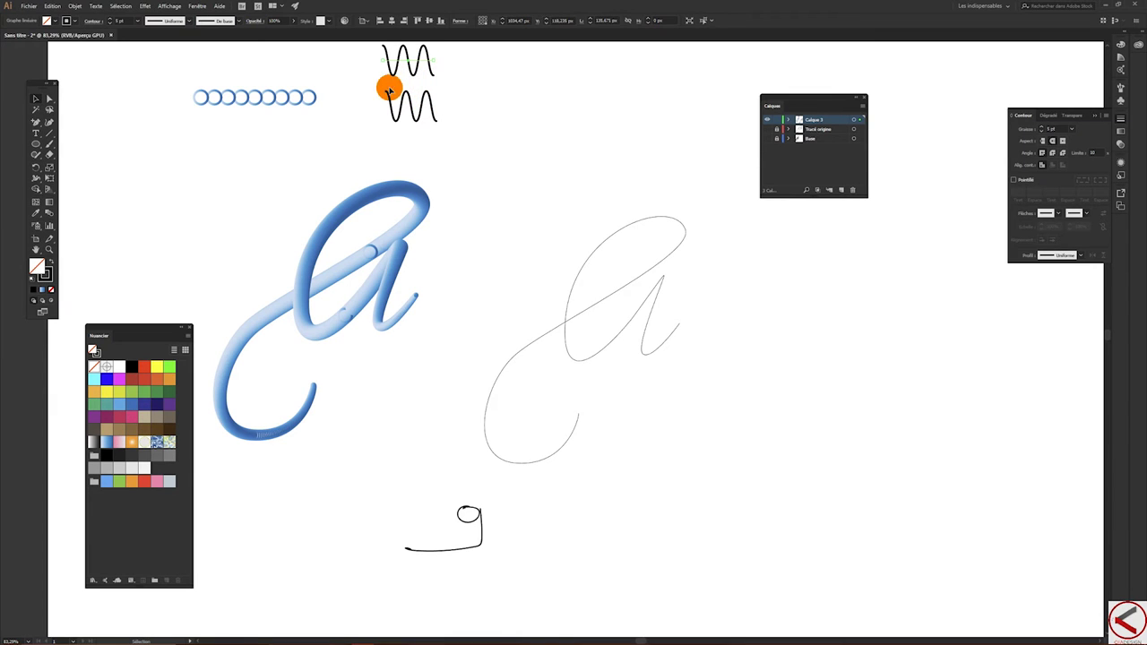
drag(448, 136, 414, 112)
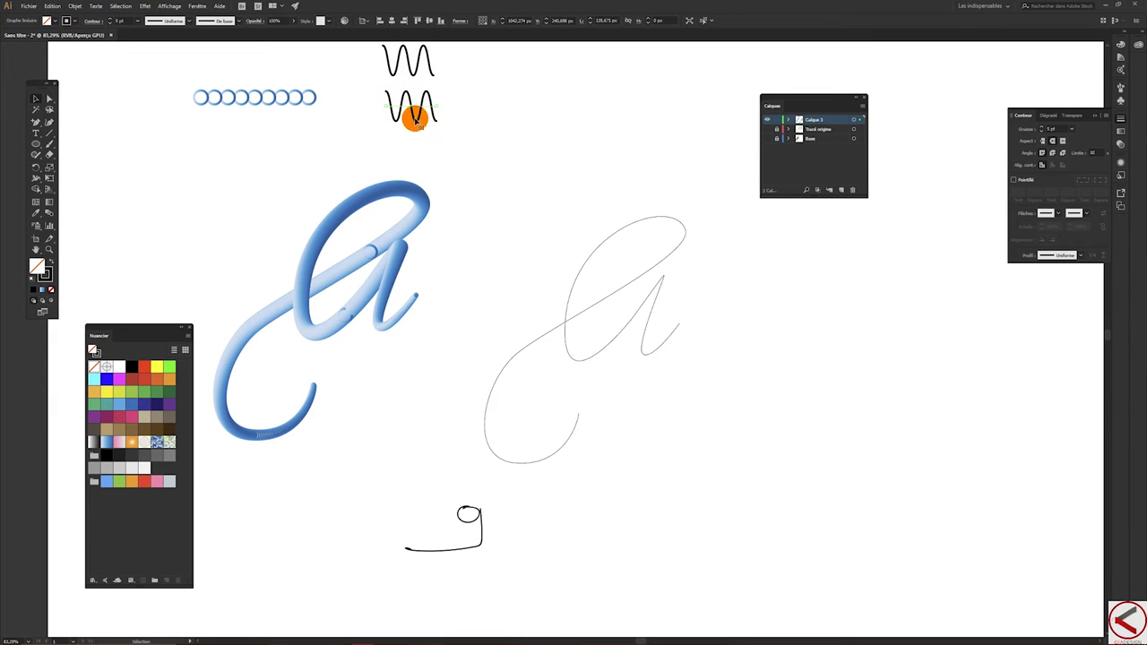
click(76, 6)
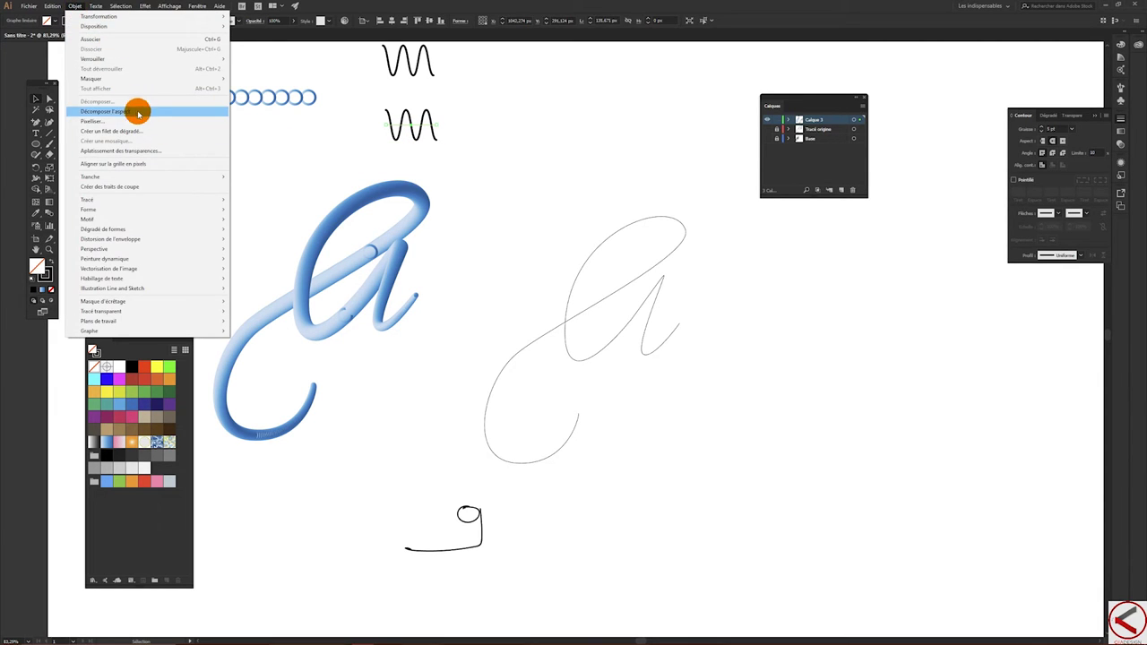
click(138, 111)
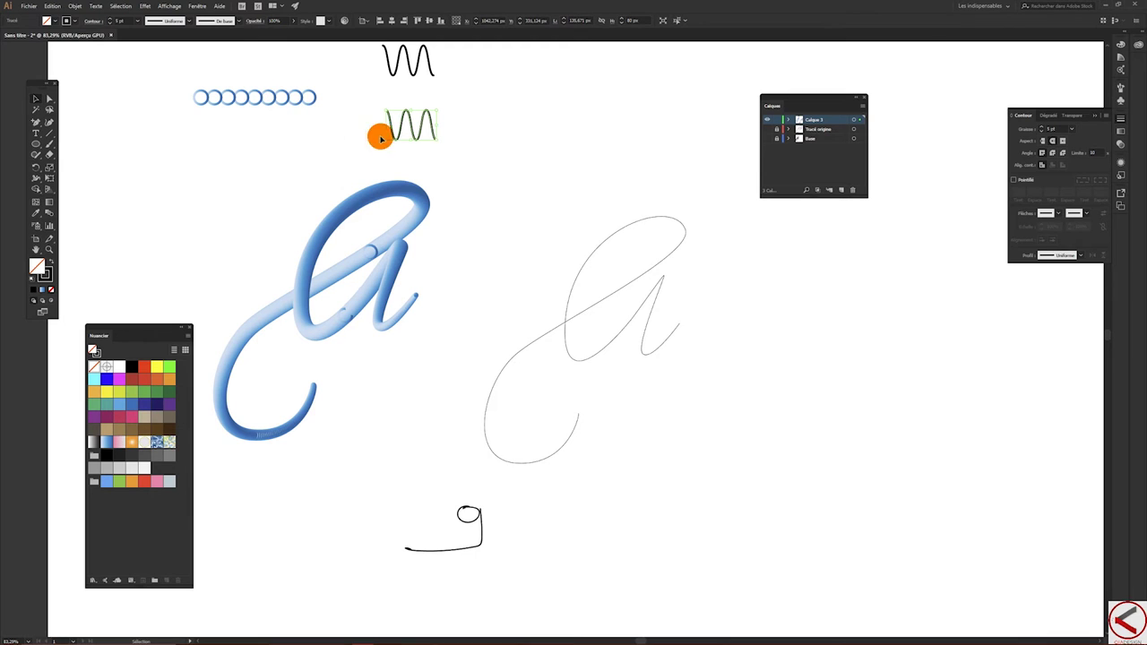
mouse_move(379, 124)
mouse_down()
mouse_move(510, 162)
mouse_move(582, 207)
mouse_up()
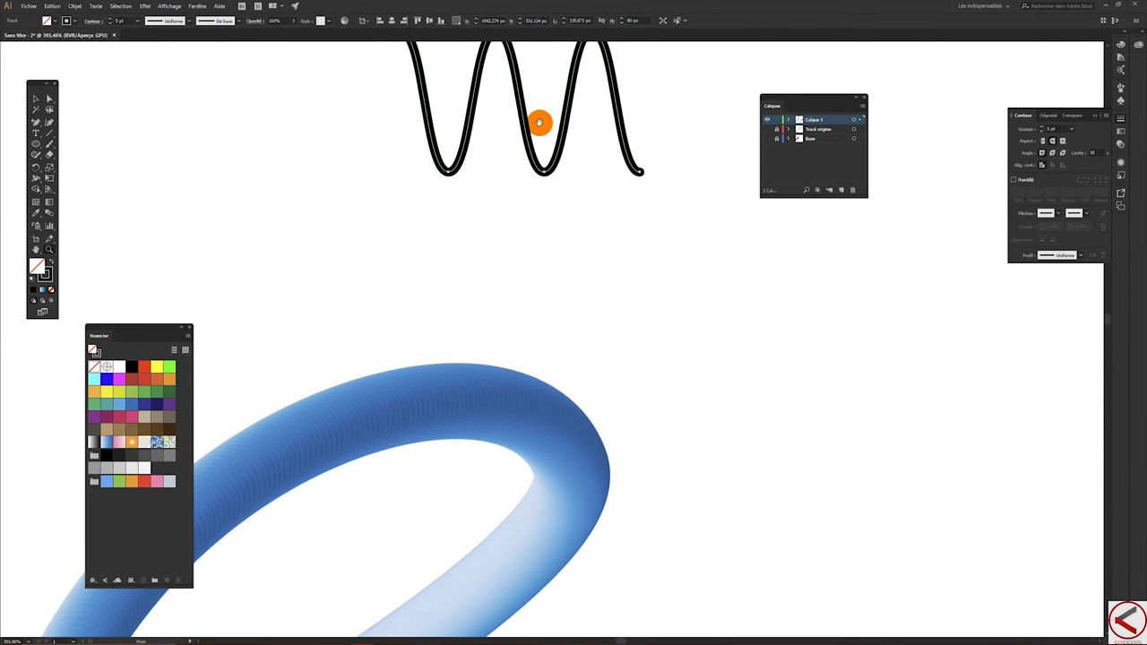
drag(538, 118, 520, 263)
Step: Expand the wave's stroke into a filled shape after a trial slice
click(35, 98)
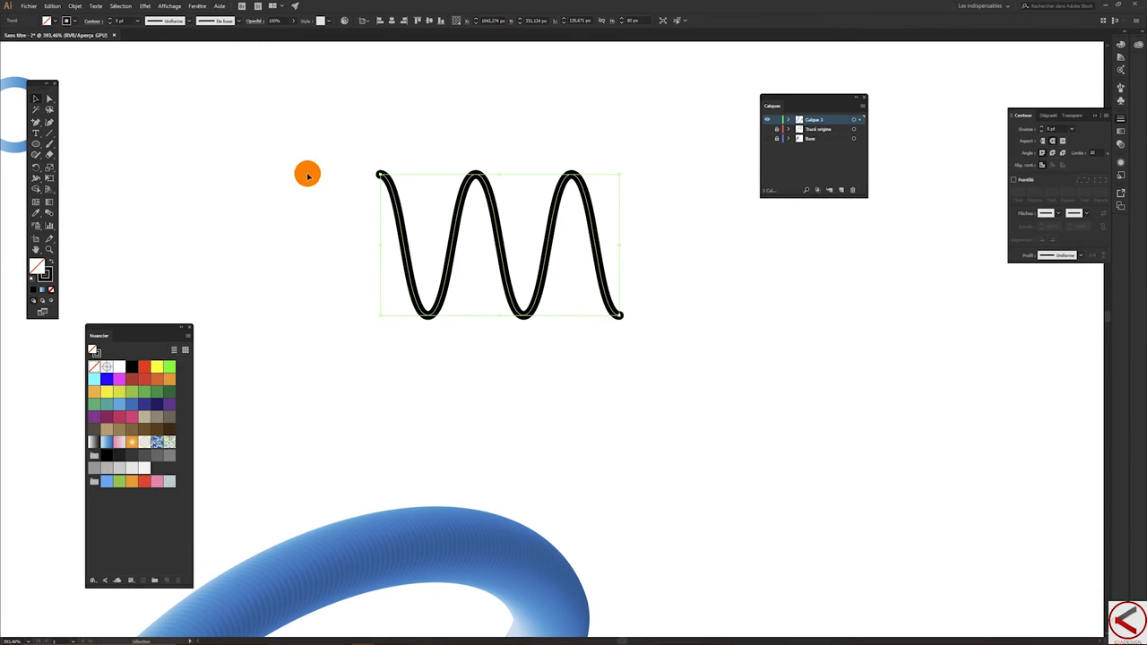
drag(50, 154, 78, 178)
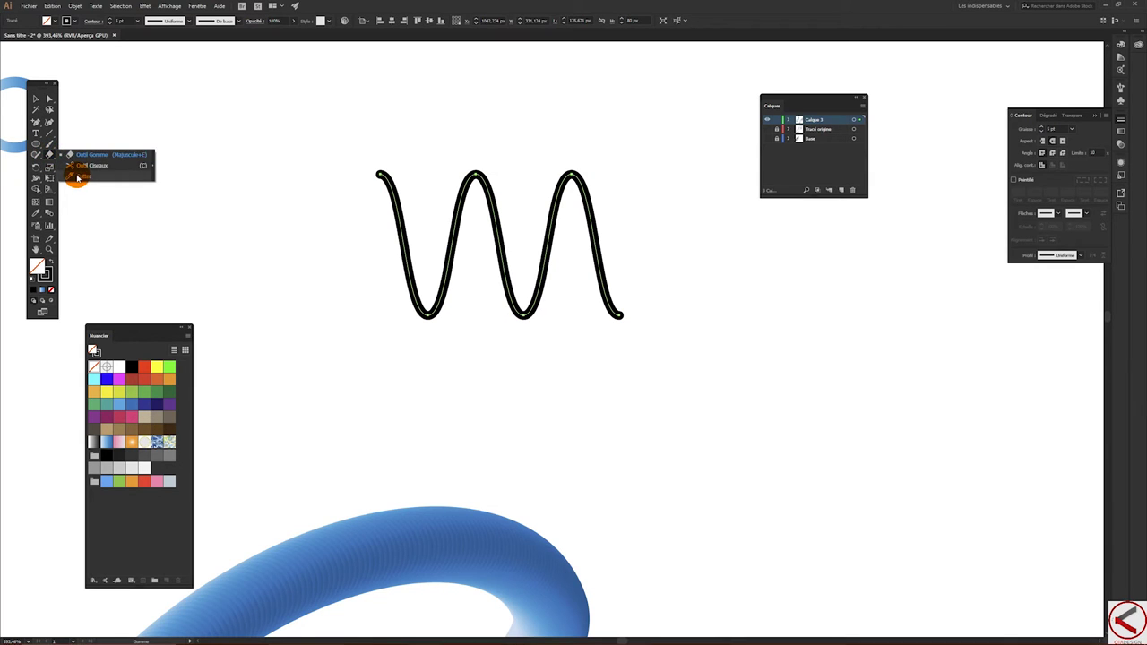
click(78, 177)
drag(416, 253, 397, 263)
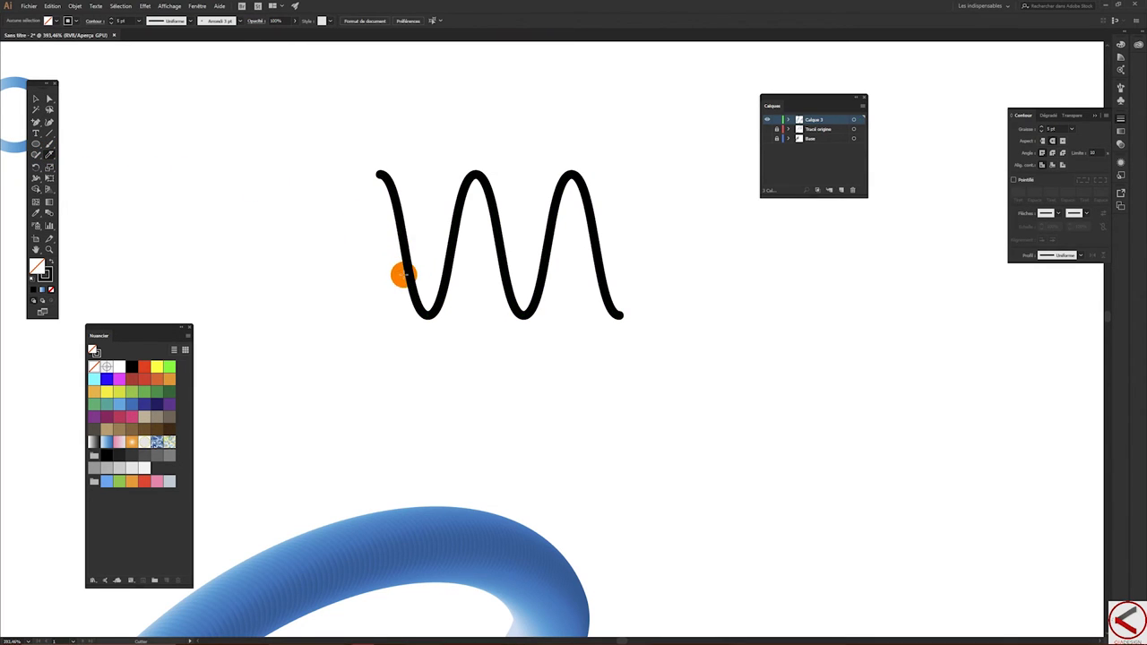
click(36, 98)
click(410, 215)
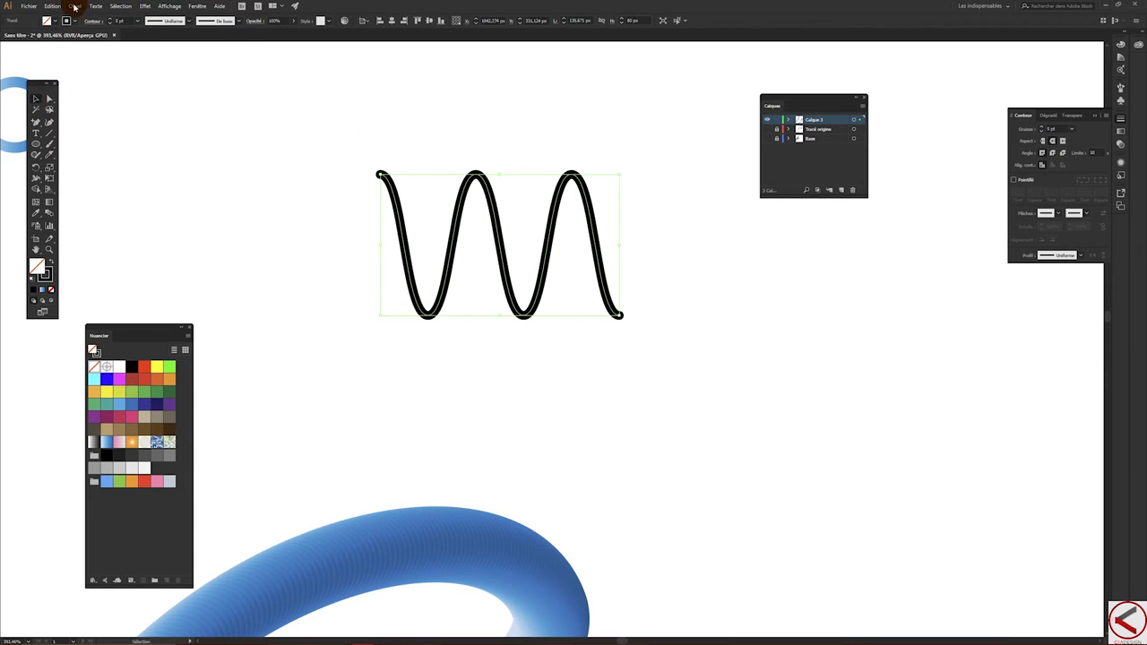
click(75, 8)
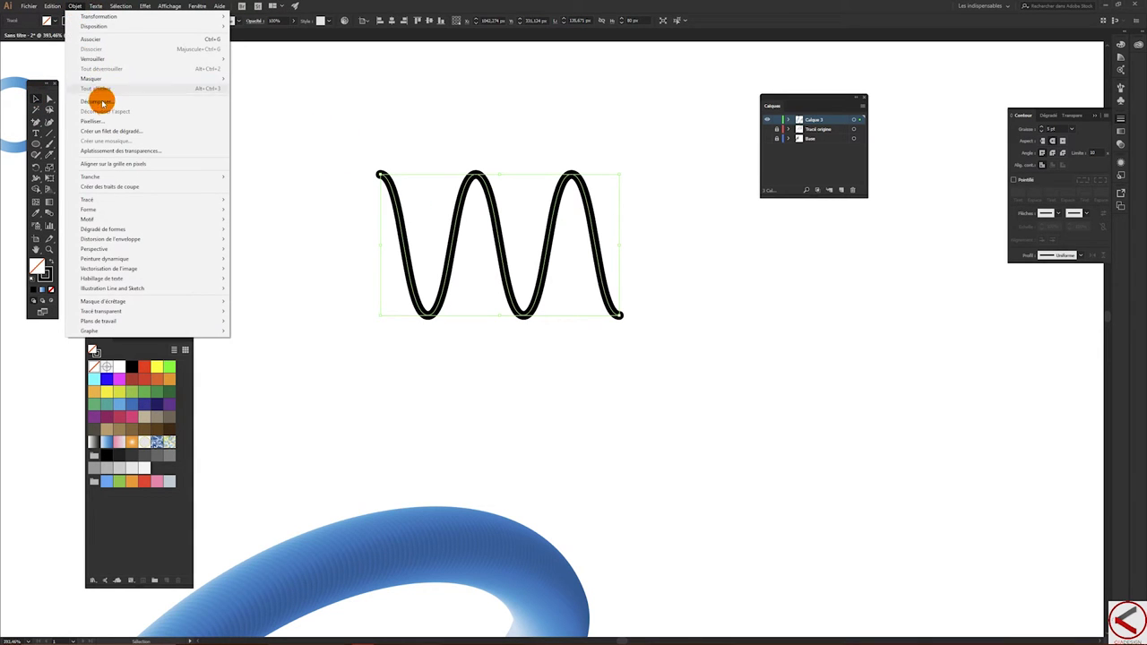
click(101, 102)
click(572, 377)
Step: Cut through the wave's left, second and right legs with the Knife tool
click(49, 158)
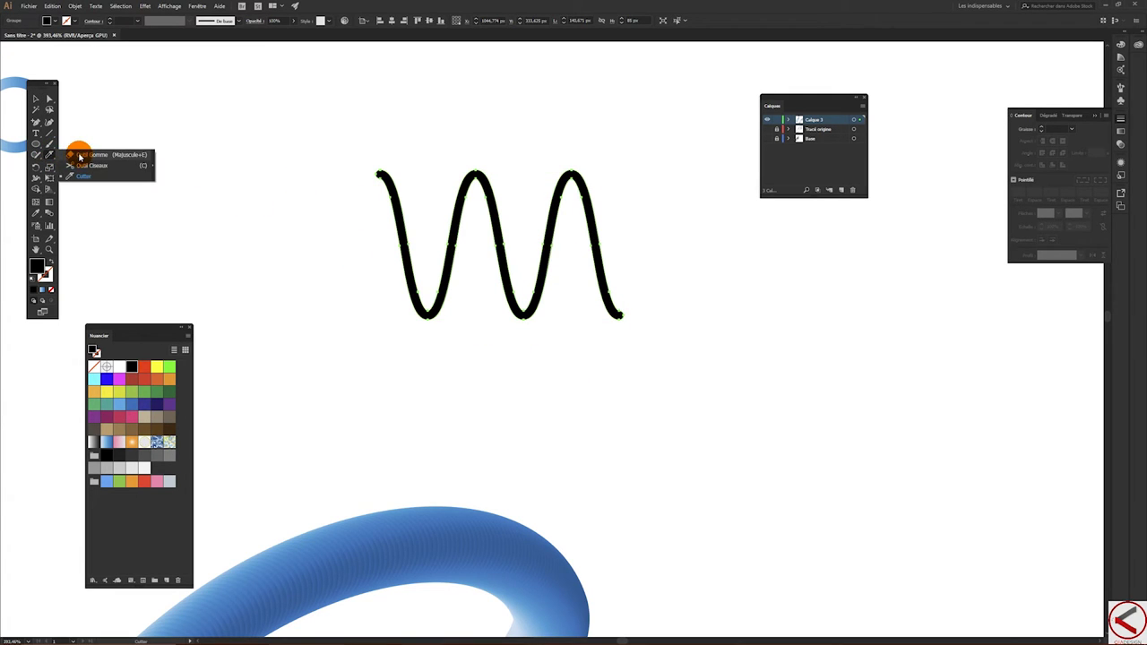
drag(81, 156, 81, 177)
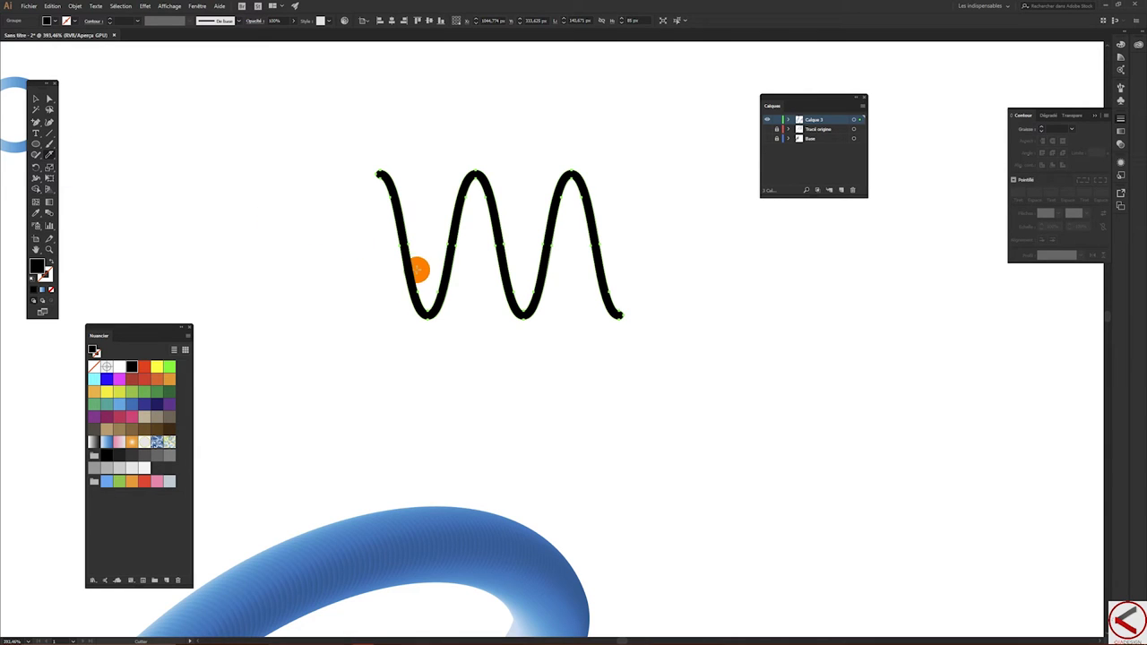
drag(419, 284, 403, 295)
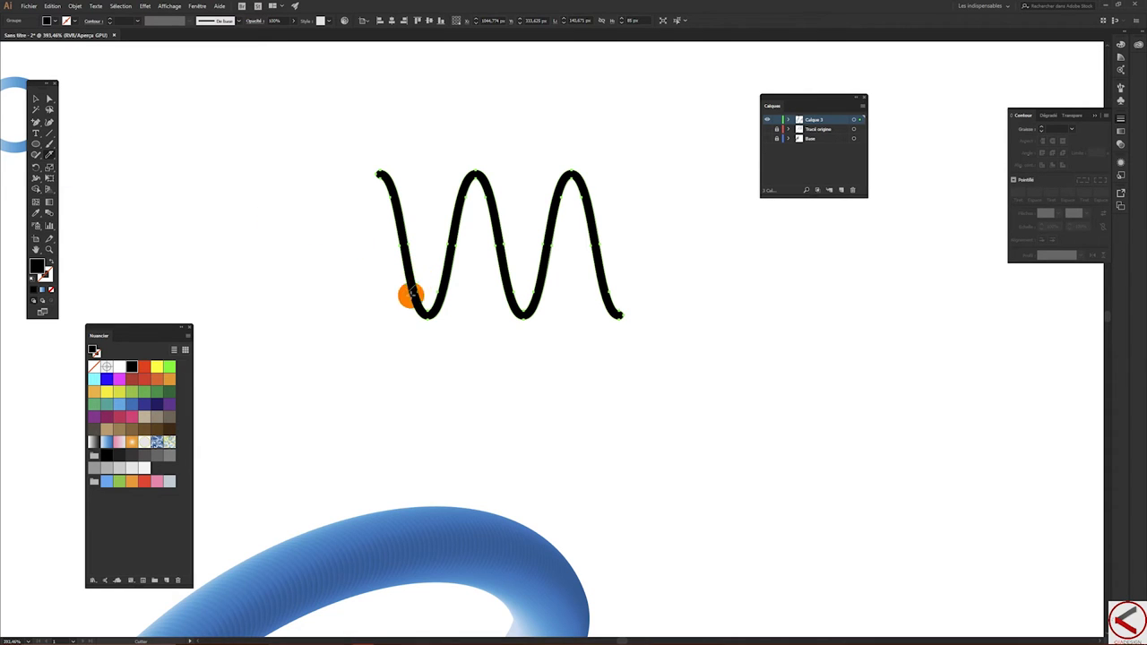
drag(451, 234, 513, 243)
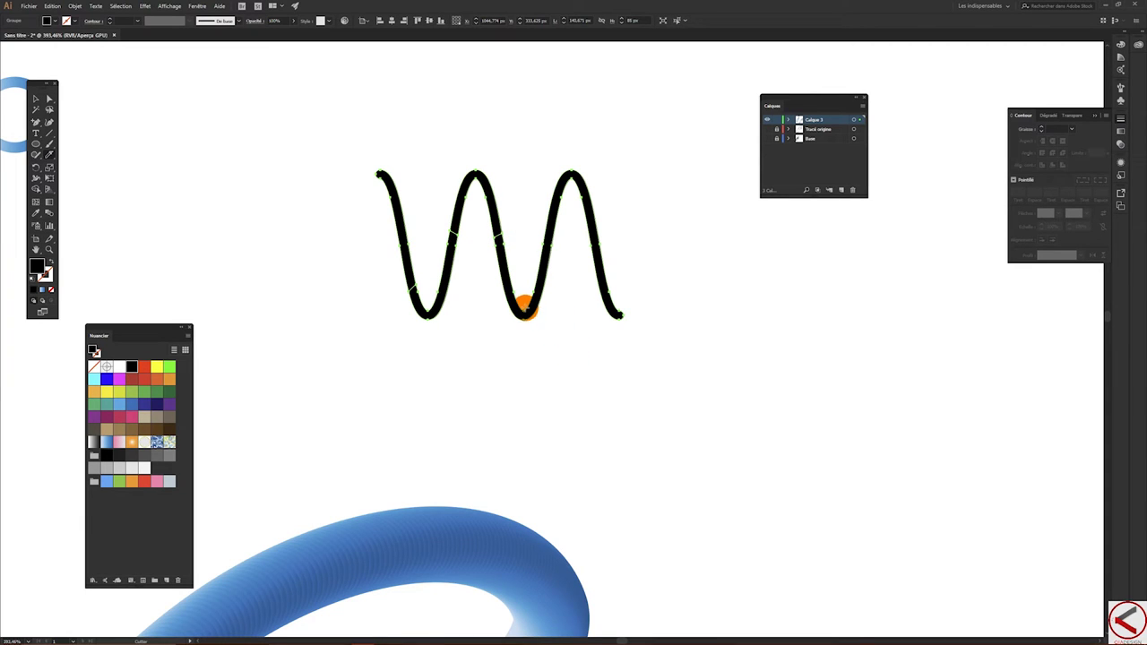
drag(611, 242, 581, 261)
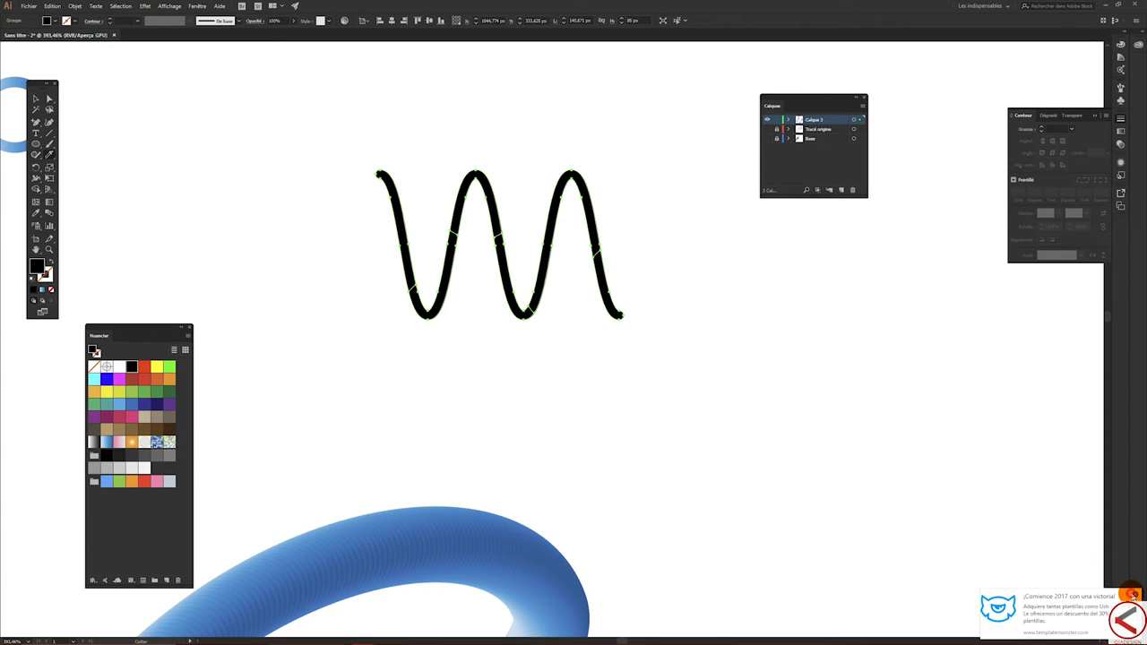
Step: Dismiss the notification and select the cut wave for piece-by-piece editing
click(1133, 595)
click(36, 98)
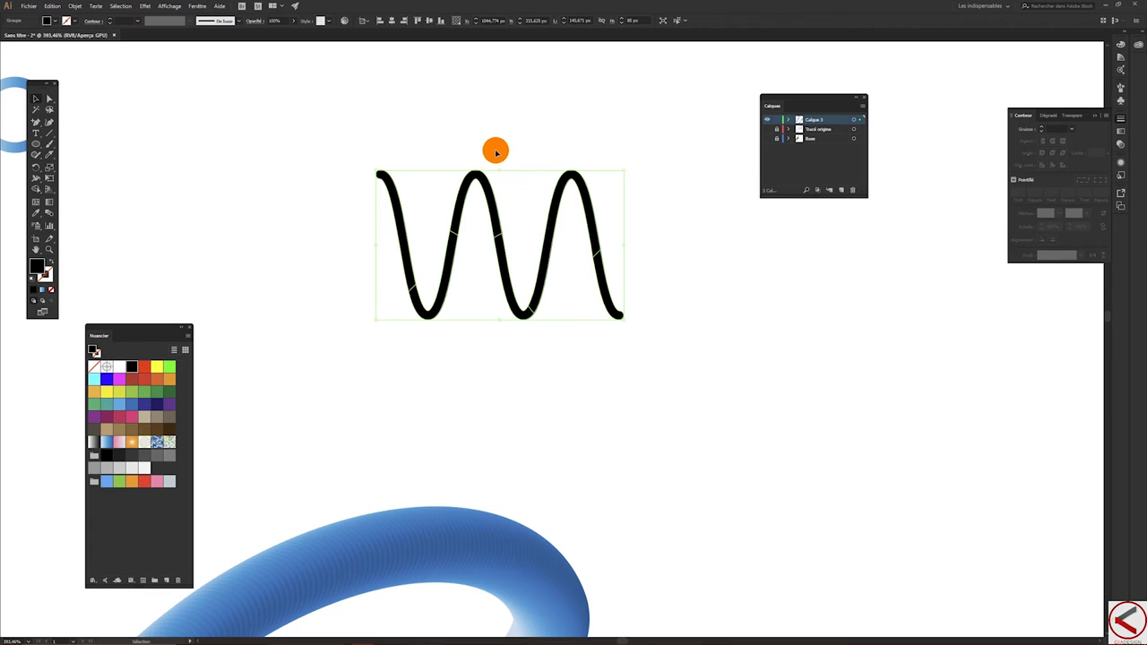
click(319, 131)
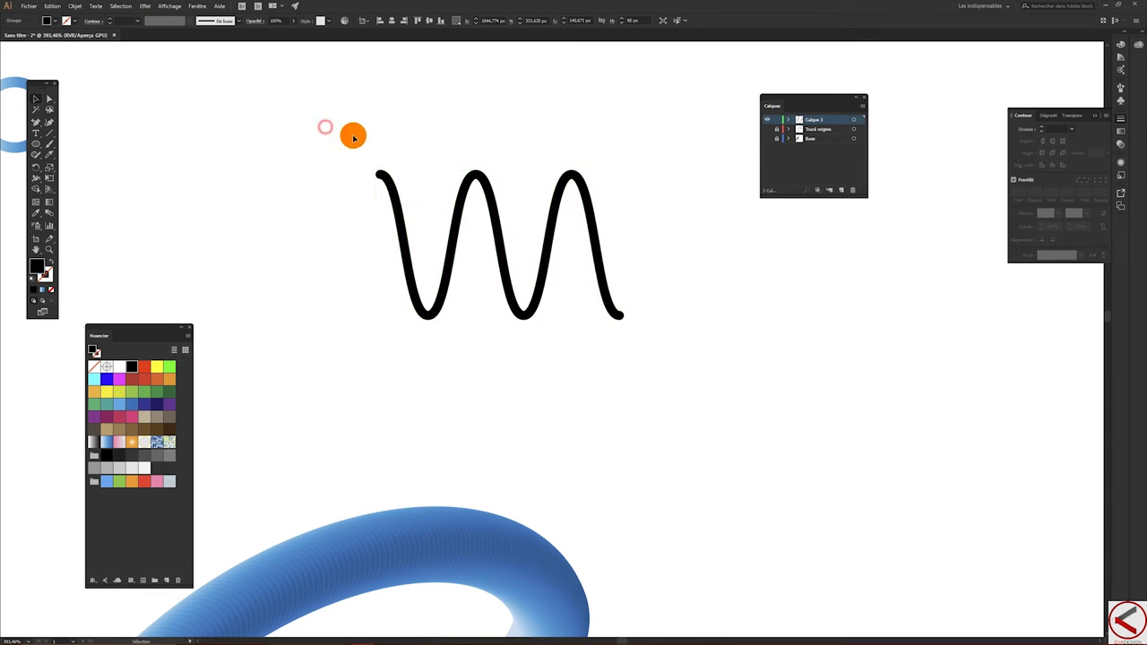
click(413, 227)
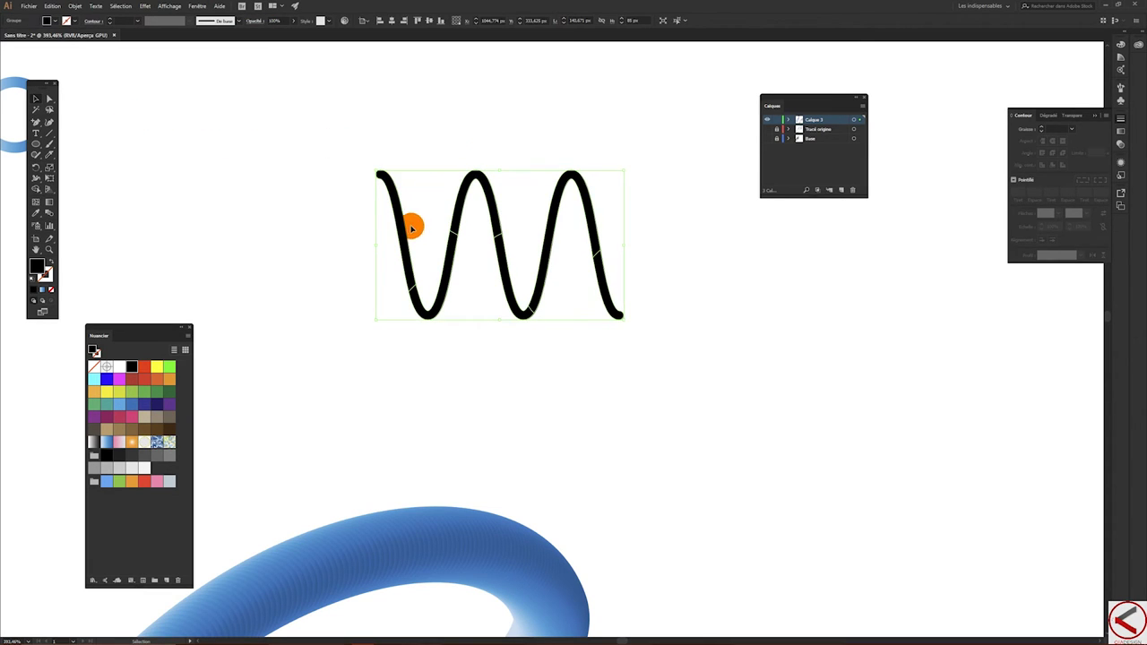
click(48, 100)
Step: Colour the first piece at the wave's left end with a blue gradient
click(405, 146)
drag(317, 141, 421, 269)
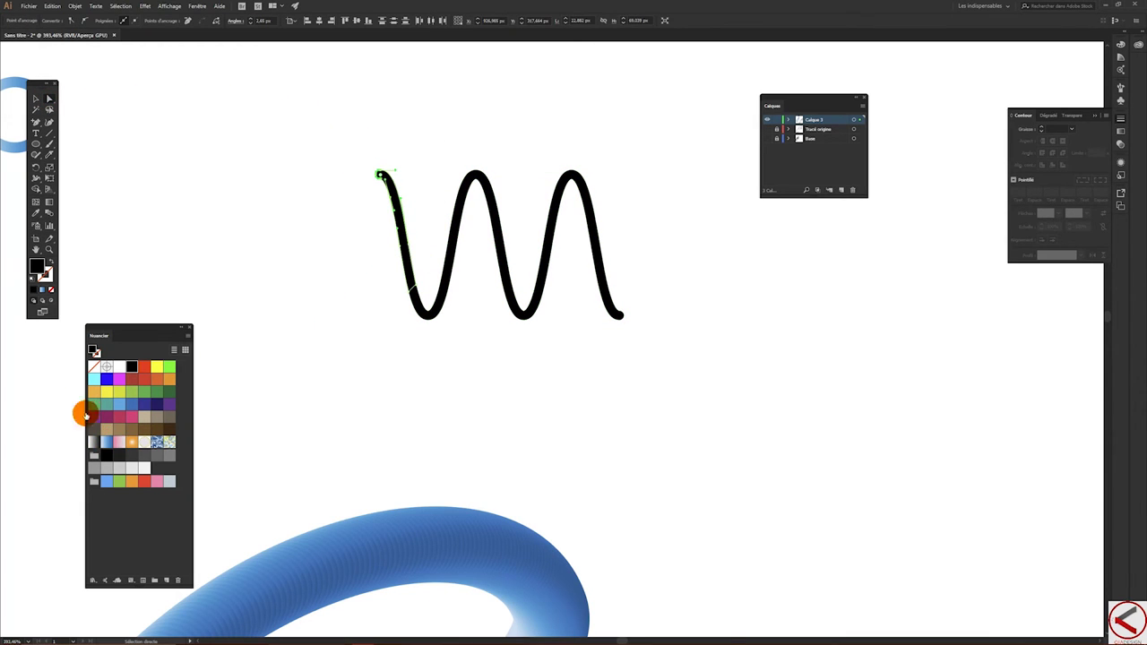
click(105, 441)
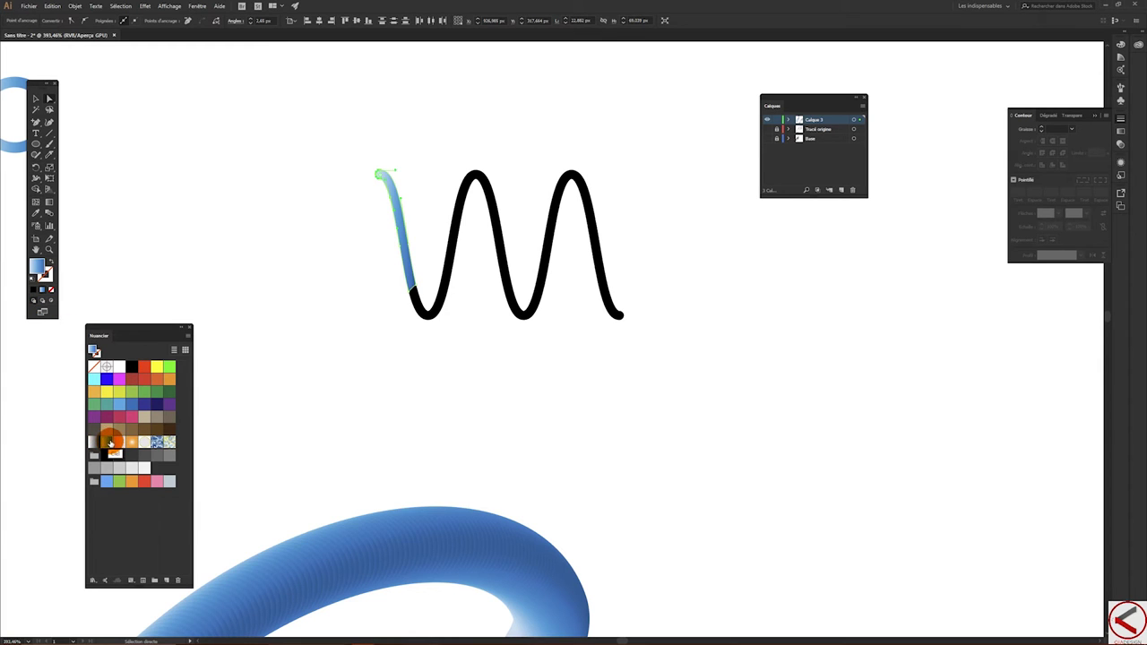
Step: Load the Couleurs vives swatch library and colour the first trough piece pink
click(431, 313)
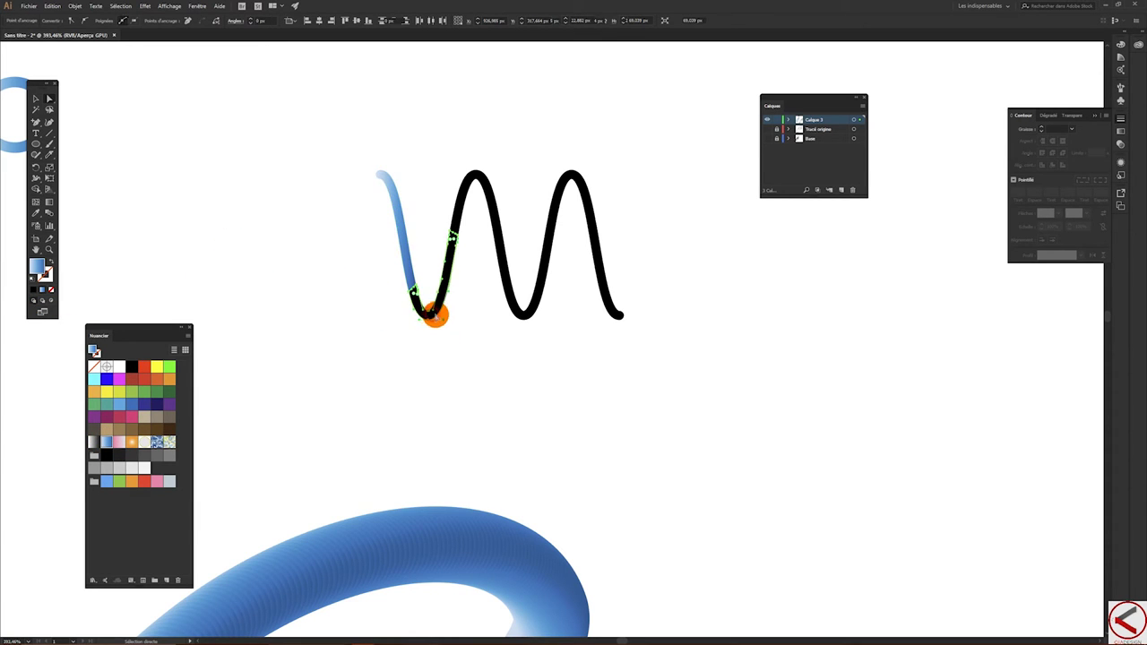
click(92, 580)
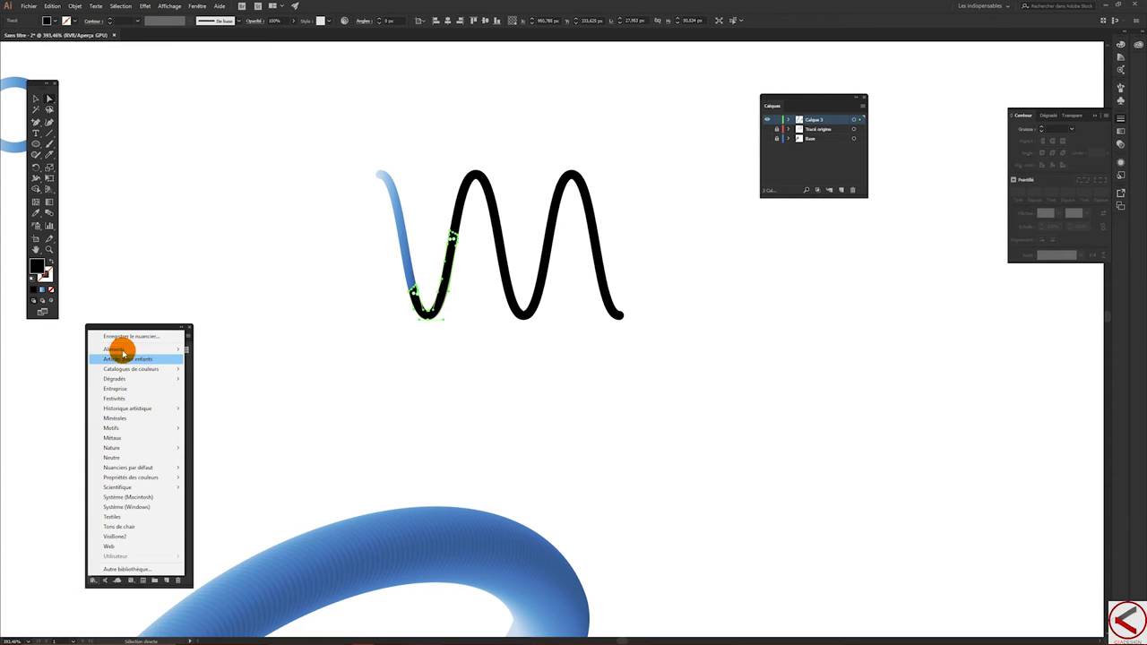
mouse_move(115, 379)
click(215, 409)
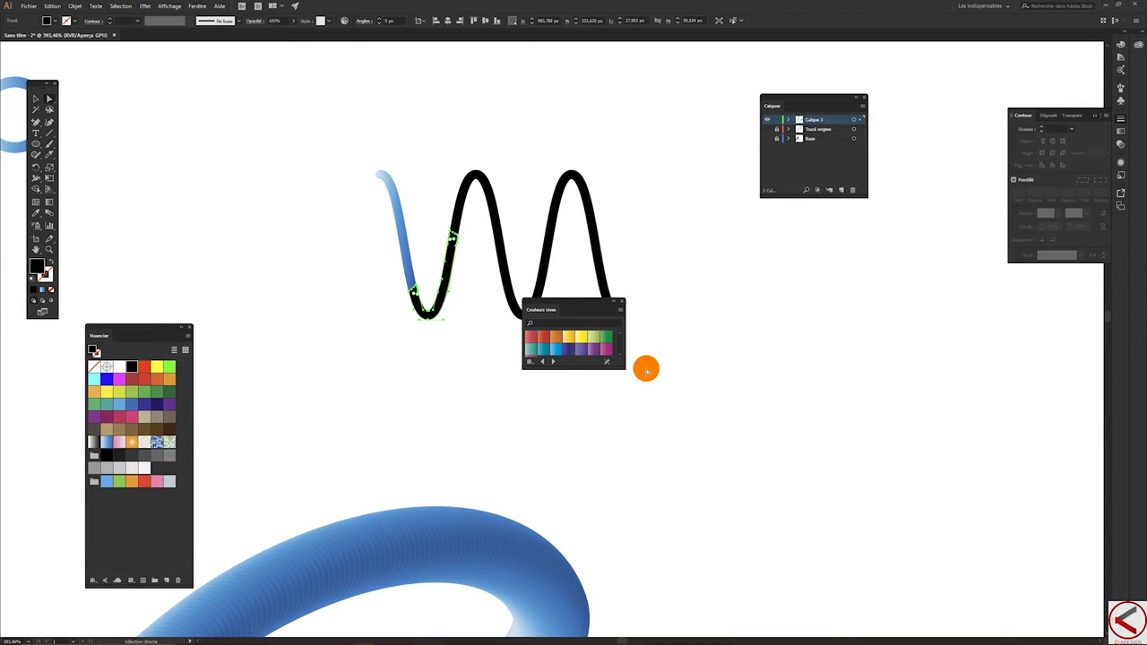
drag(624, 366, 705, 448)
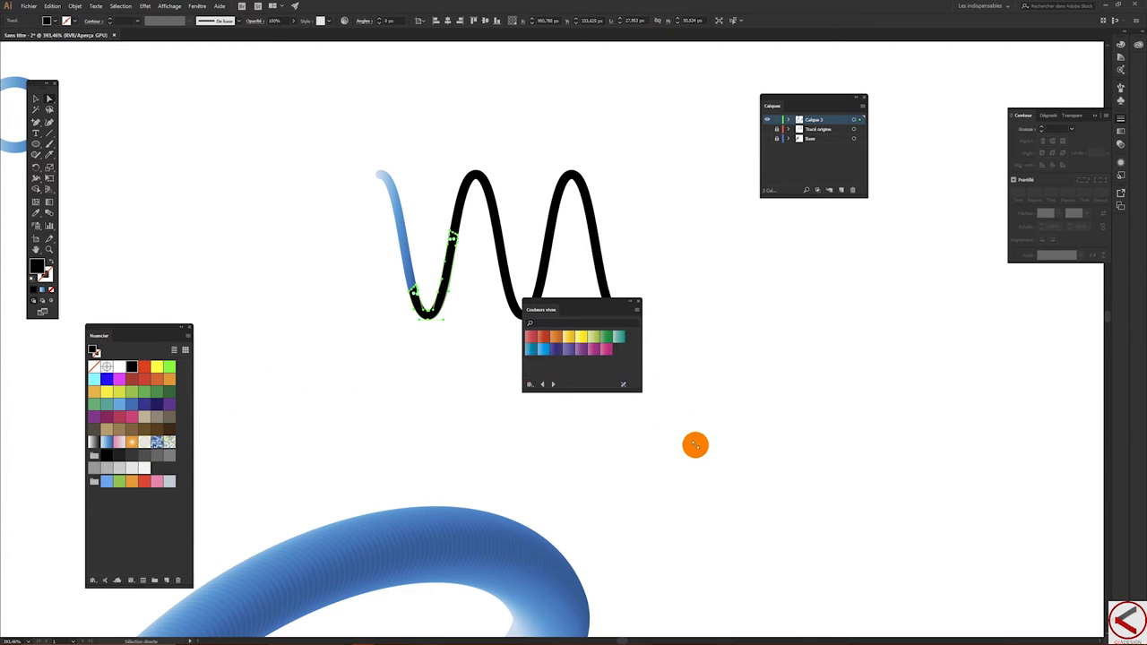
drag(656, 306, 796, 252)
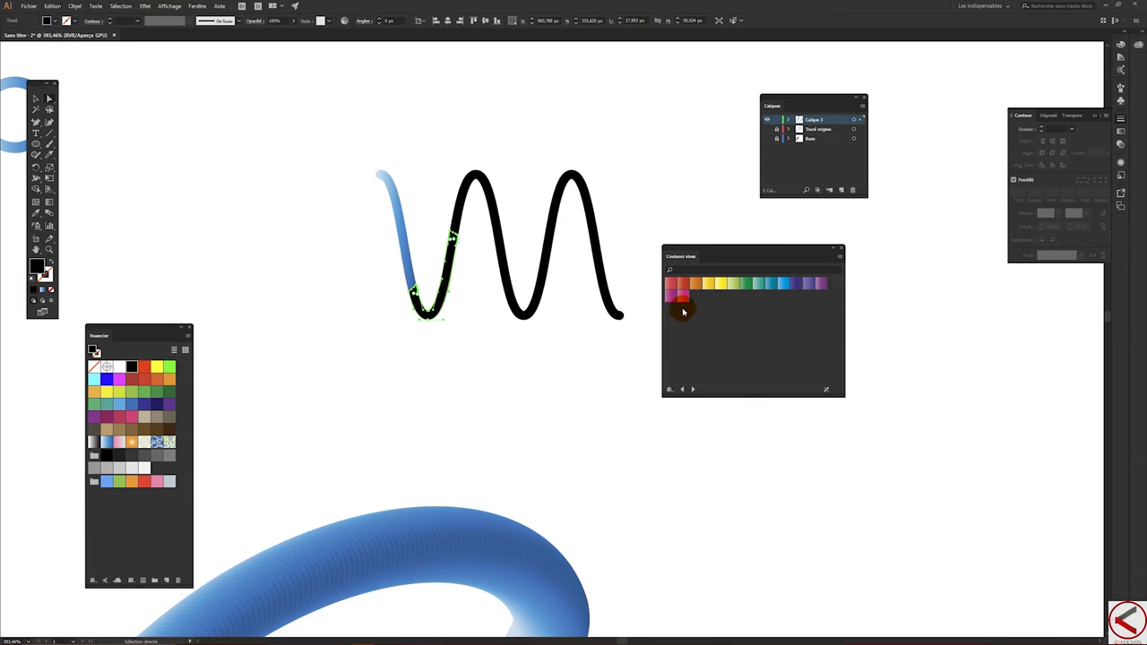
click(683, 296)
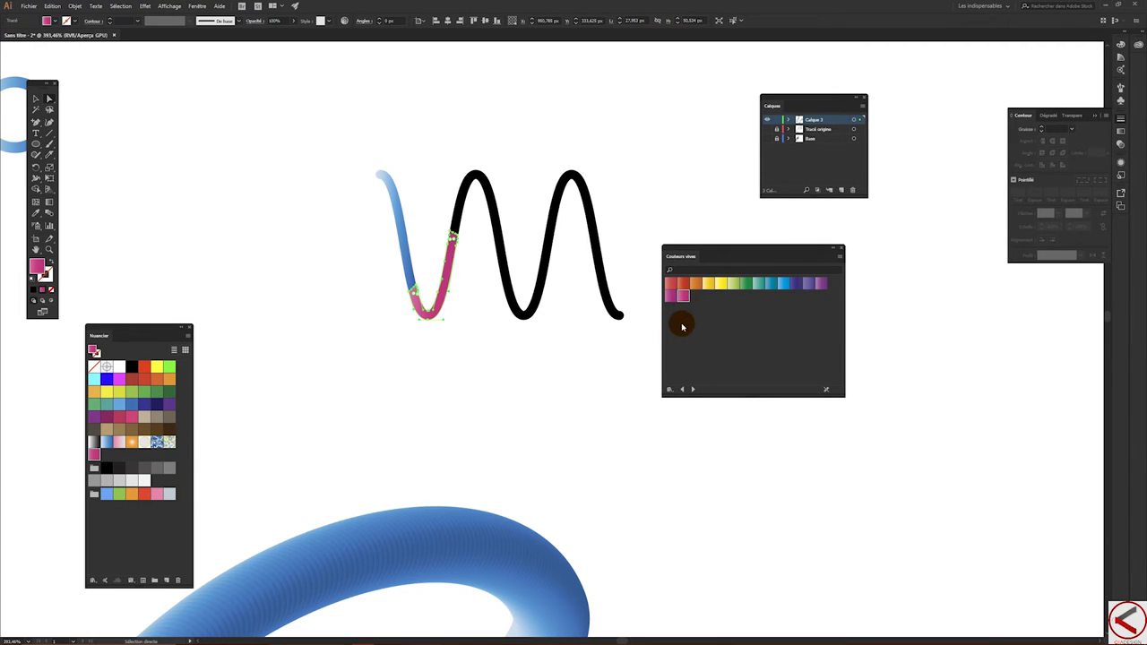
Step: Colour the first peak blue, the second peak orange and the end piece light green
click(495, 201)
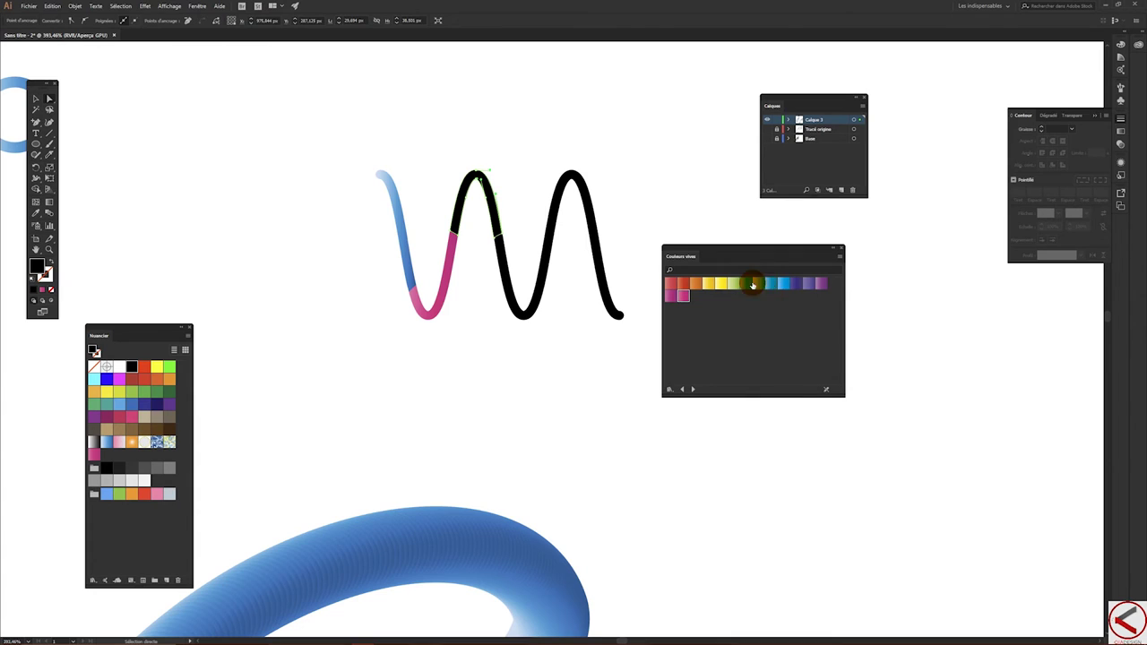
click(786, 285)
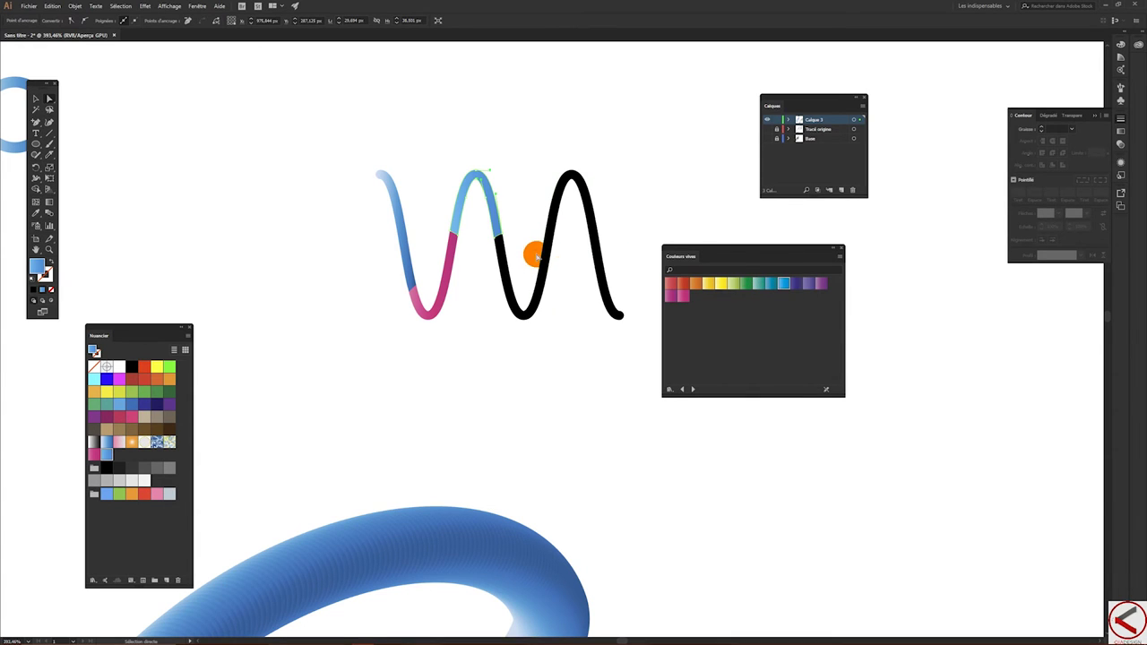
click(559, 268)
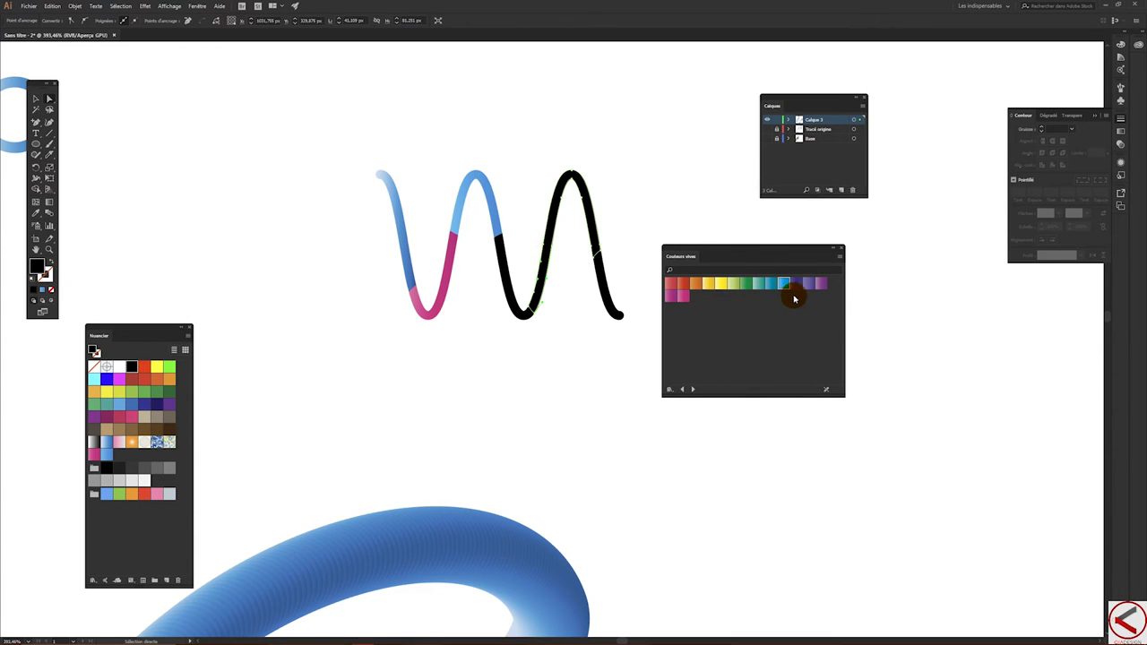
click(697, 290)
click(499, 256)
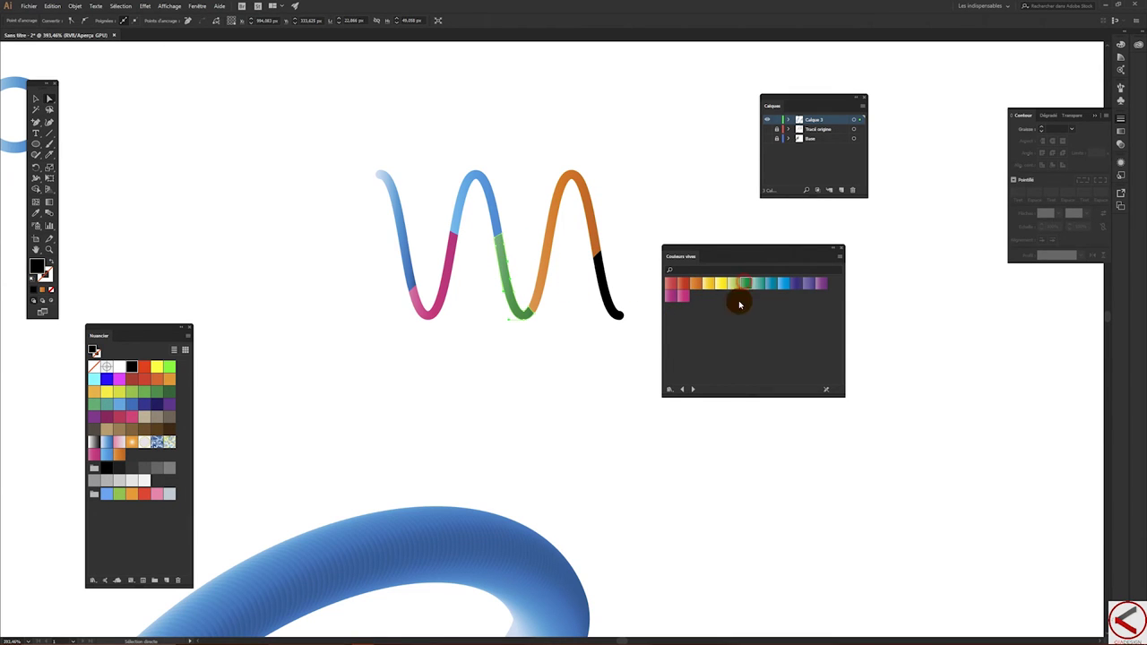
click(605, 296)
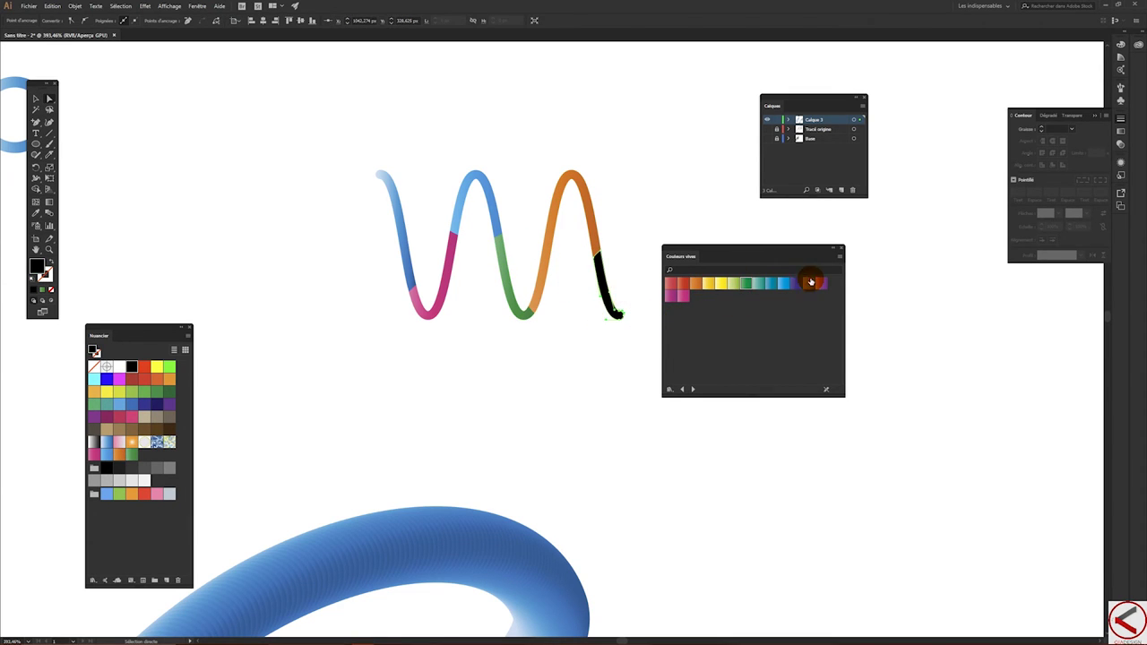
click(783, 285)
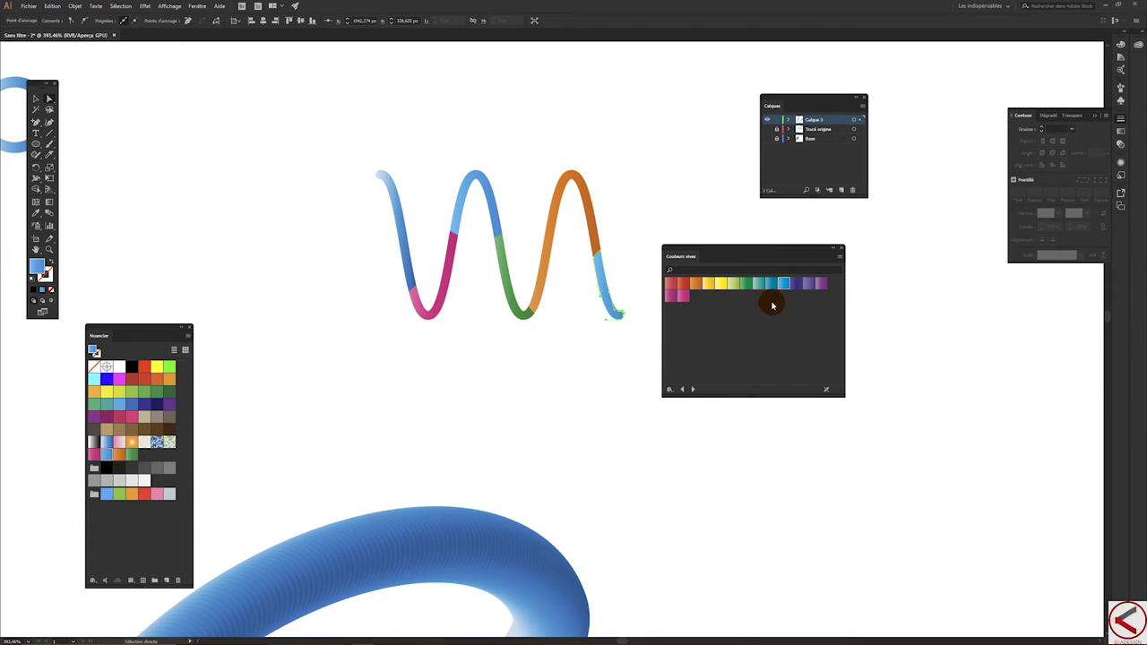
click(735, 285)
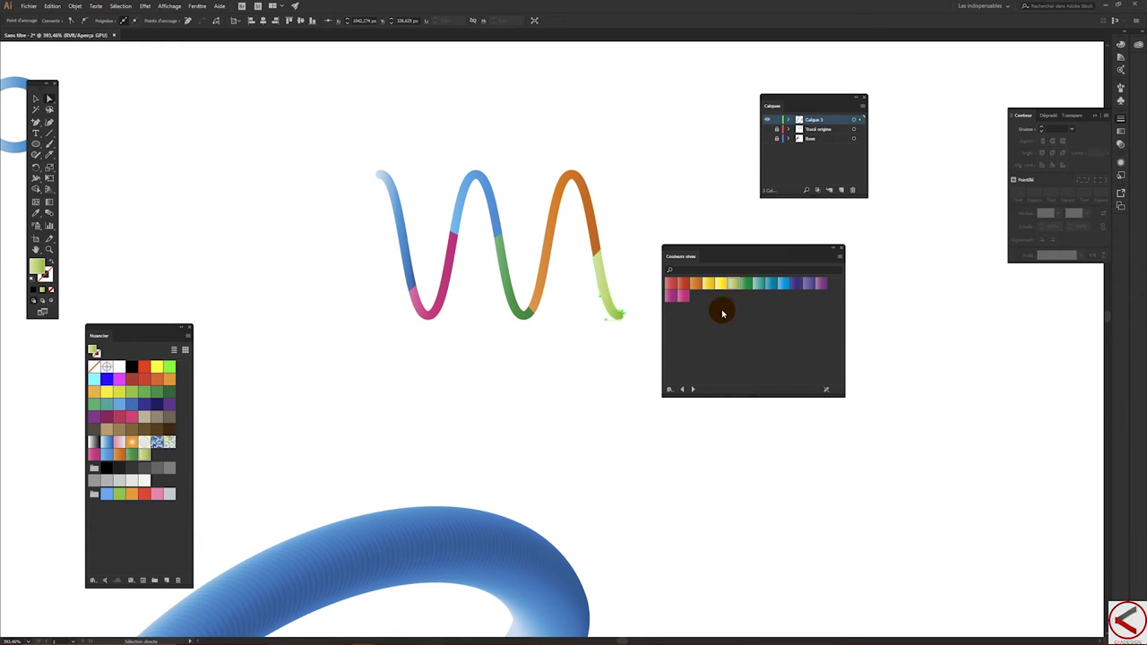
click(35, 99)
click(466, 144)
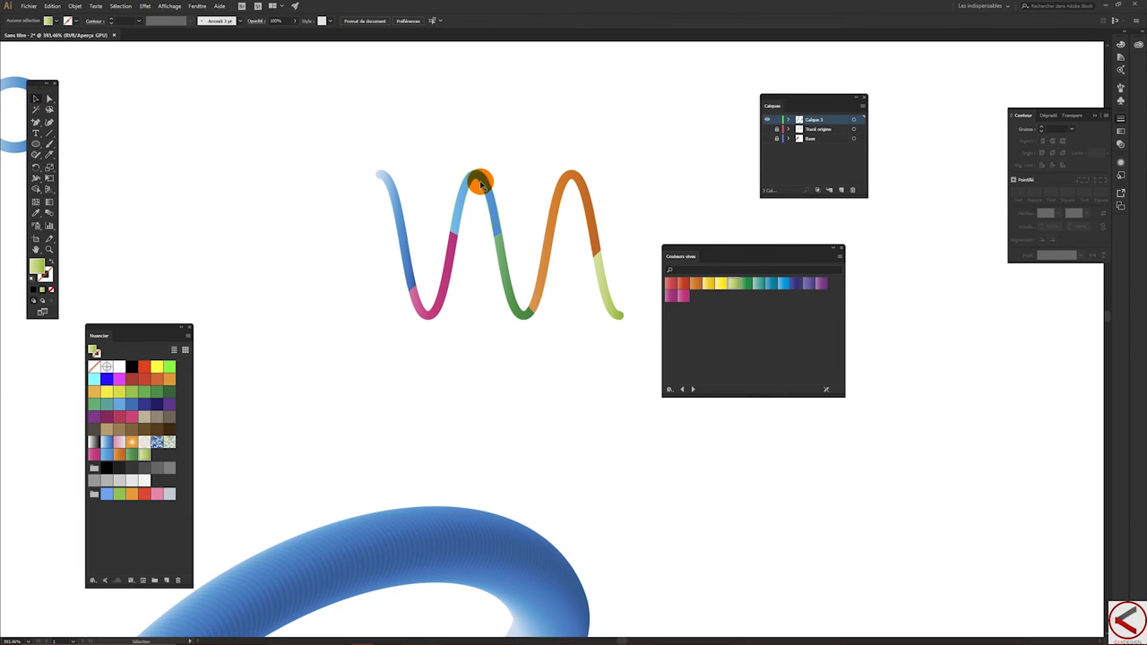
Step: Zoom out and move the multicoloured wave higher up the artboard
scroll(593, 235, down, 3)
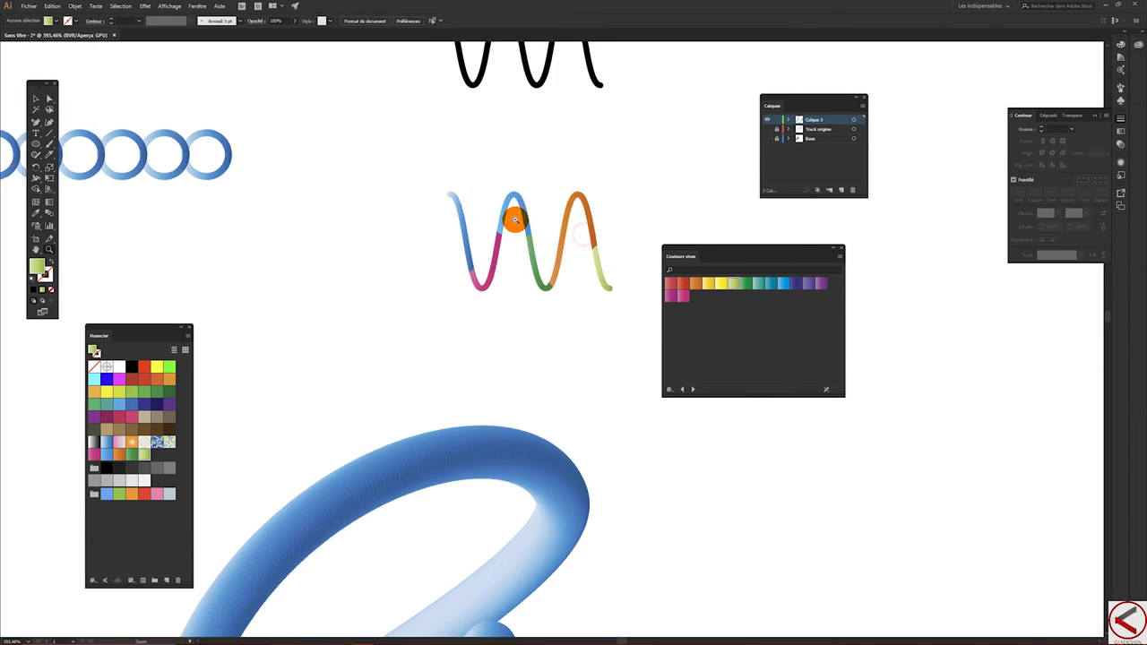
scroll(520, 224, down, 3)
scroll(425, 203, down, 2)
mouse_move(738, 247)
mouse_down()
mouse_move(875, 213)
mouse_move(563, 255)
mouse_move(455, 191)
mouse_move(463, 204)
mouse_up()
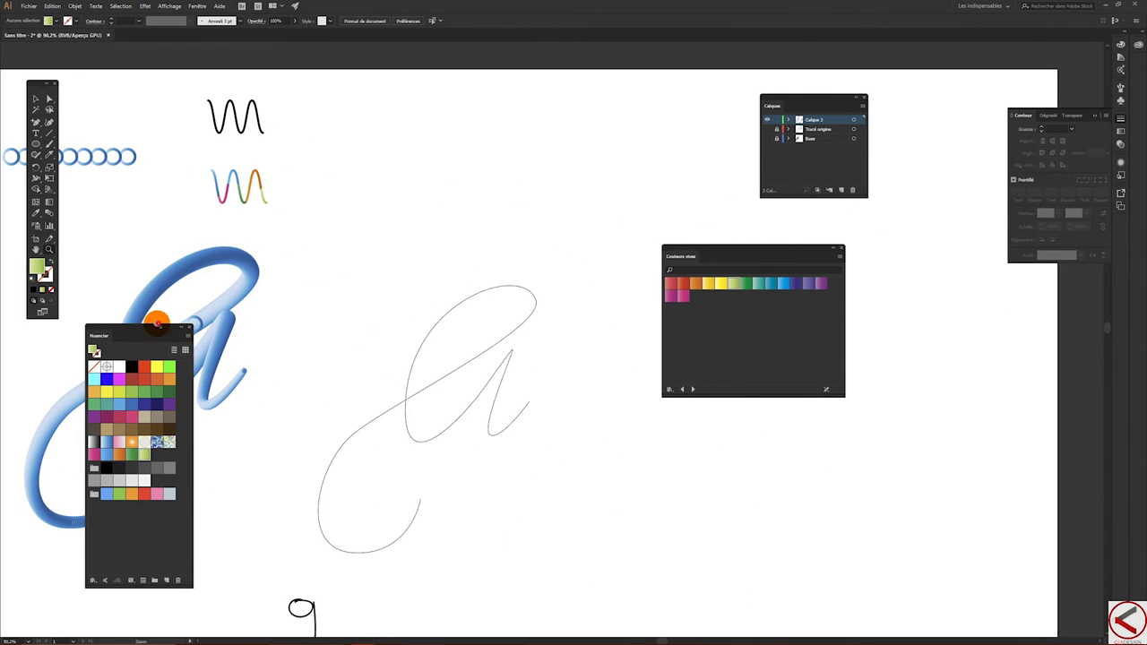
scroll(157, 320, up, 2)
mouse_move(158, 326)
mouse_down()
mouse_move(1107, 312)
mouse_move(962, 287)
mouse_up()
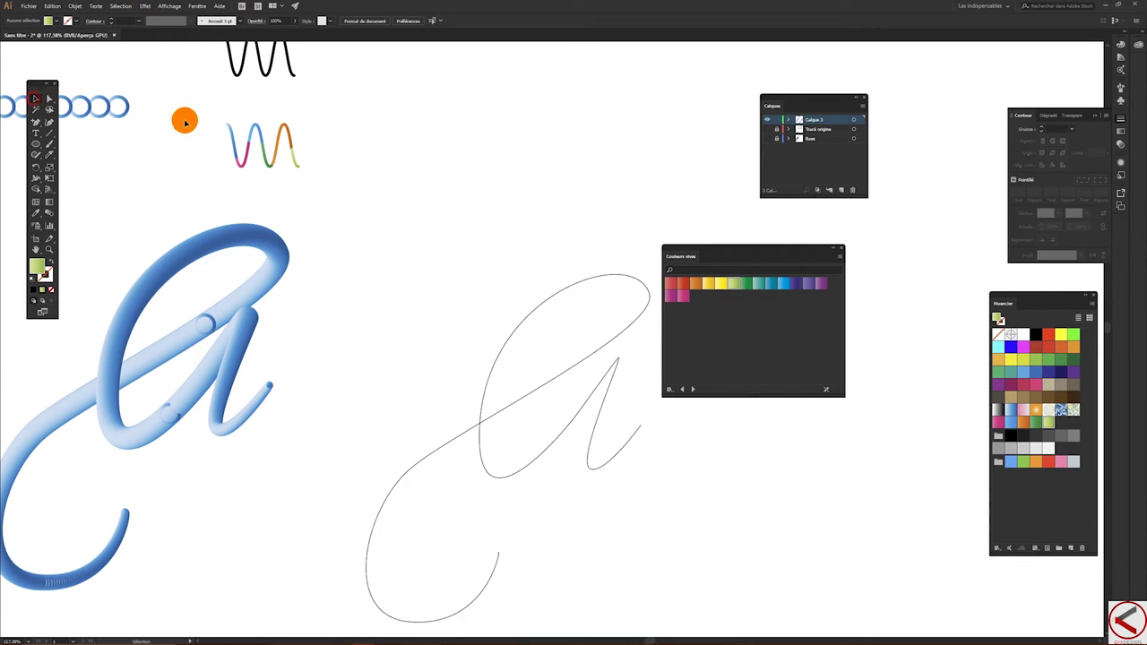
click(301, 158)
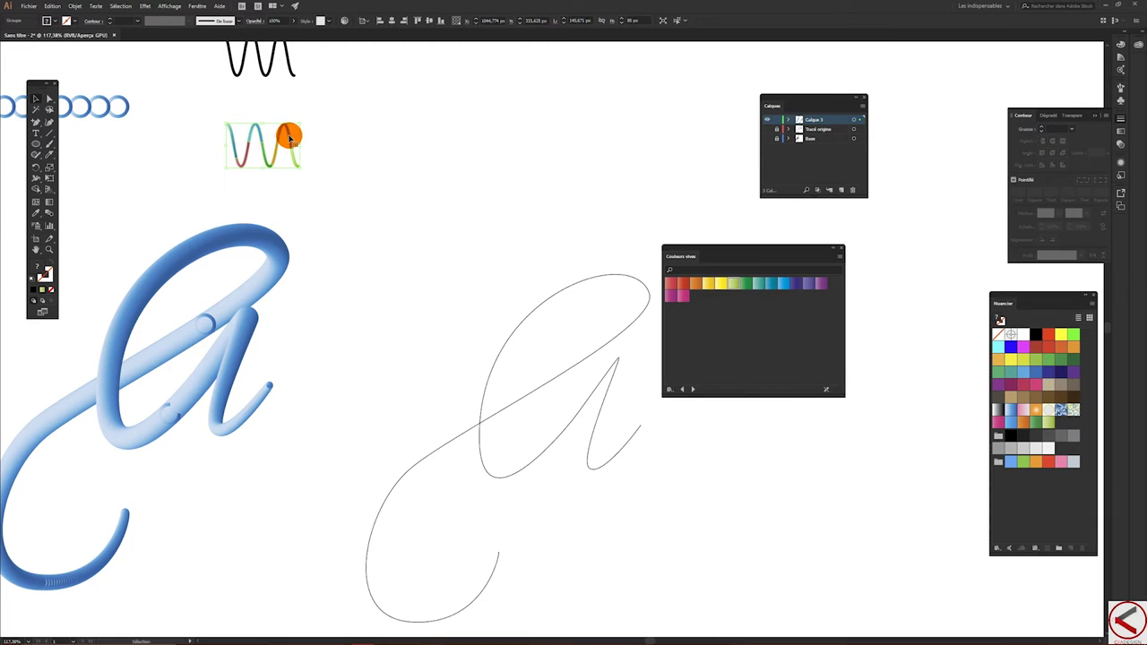
drag(289, 134, 434, 69)
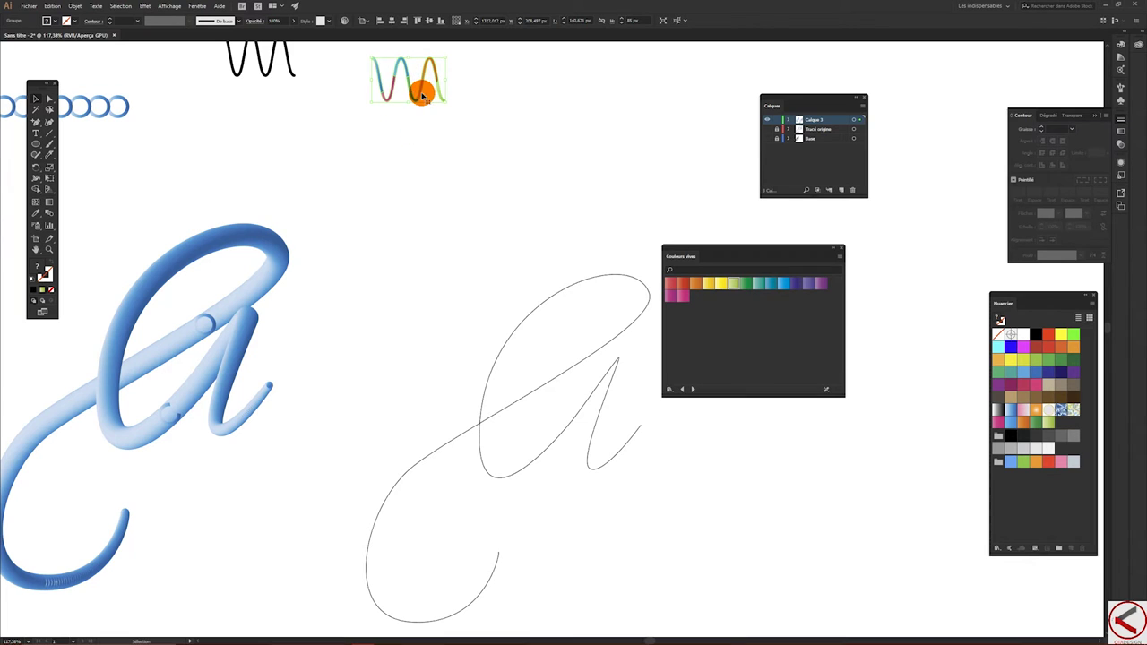
Step: Duplicate the wave just below and shrink the copy to about 39 by 24 px
drag(417, 93, 422, 162)
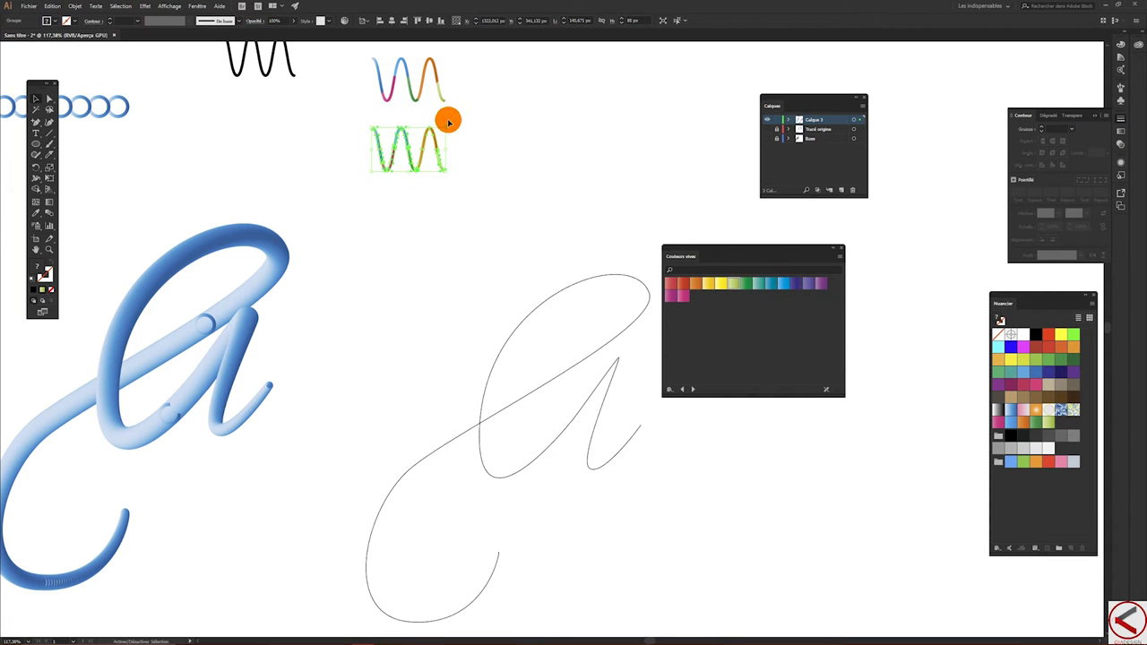
drag(445, 126, 424, 139)
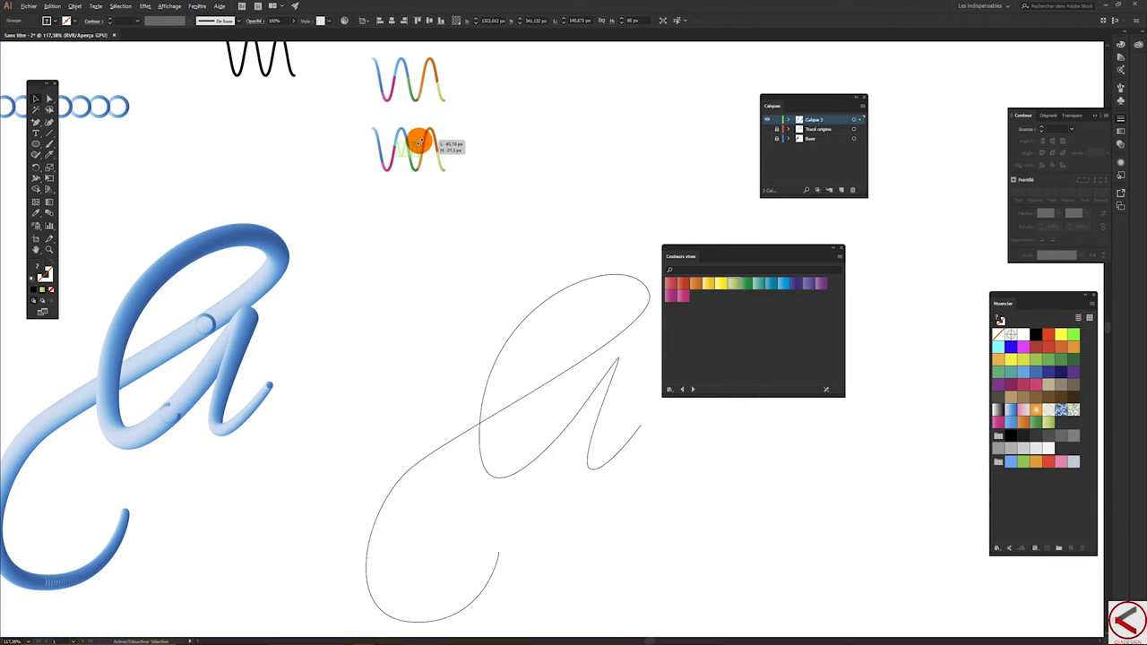
drag(422, 144, 423, 145)
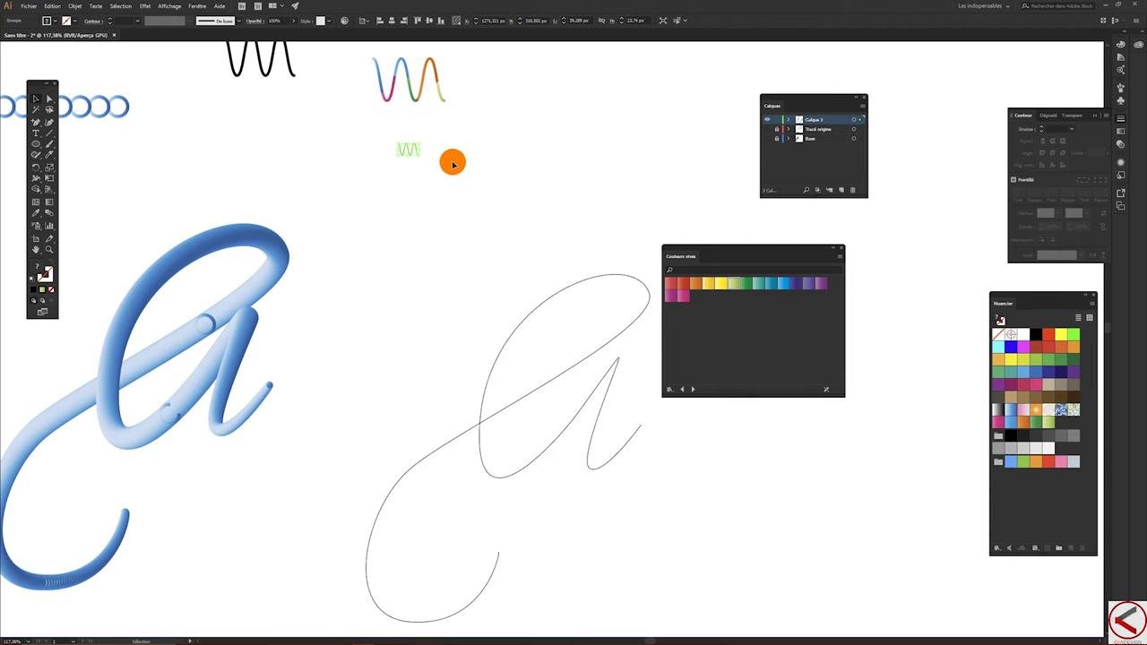
click(145, 7)
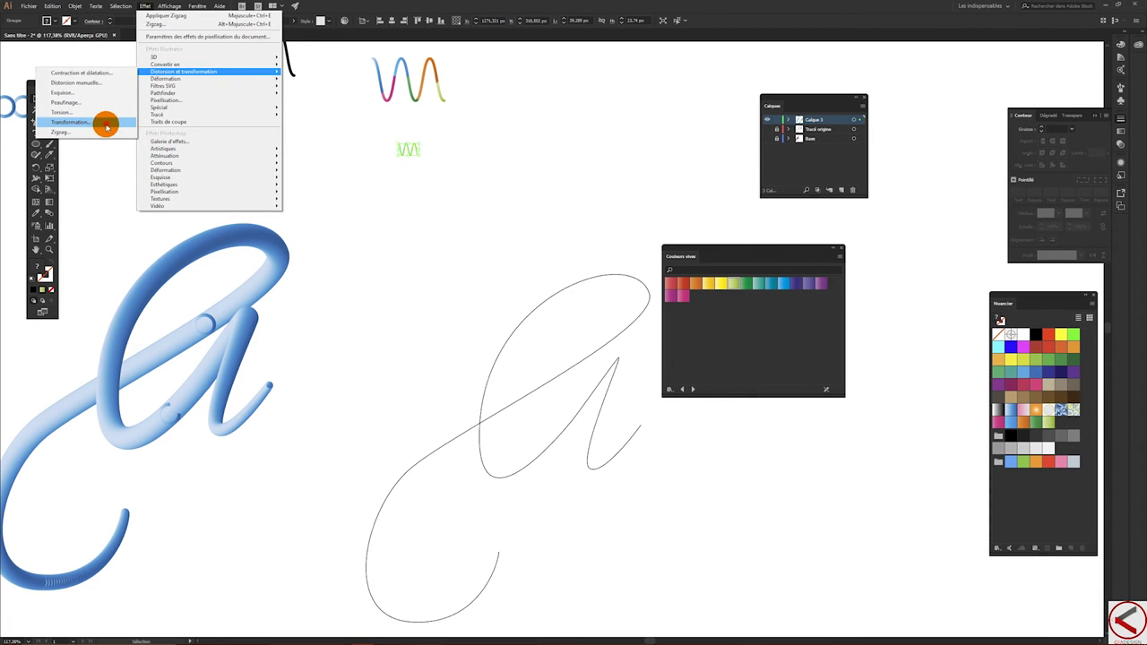
Step: Apply the Transform effect to the small wave copy with 8 copies
mouse_move(184, 71)
click(106, 121)
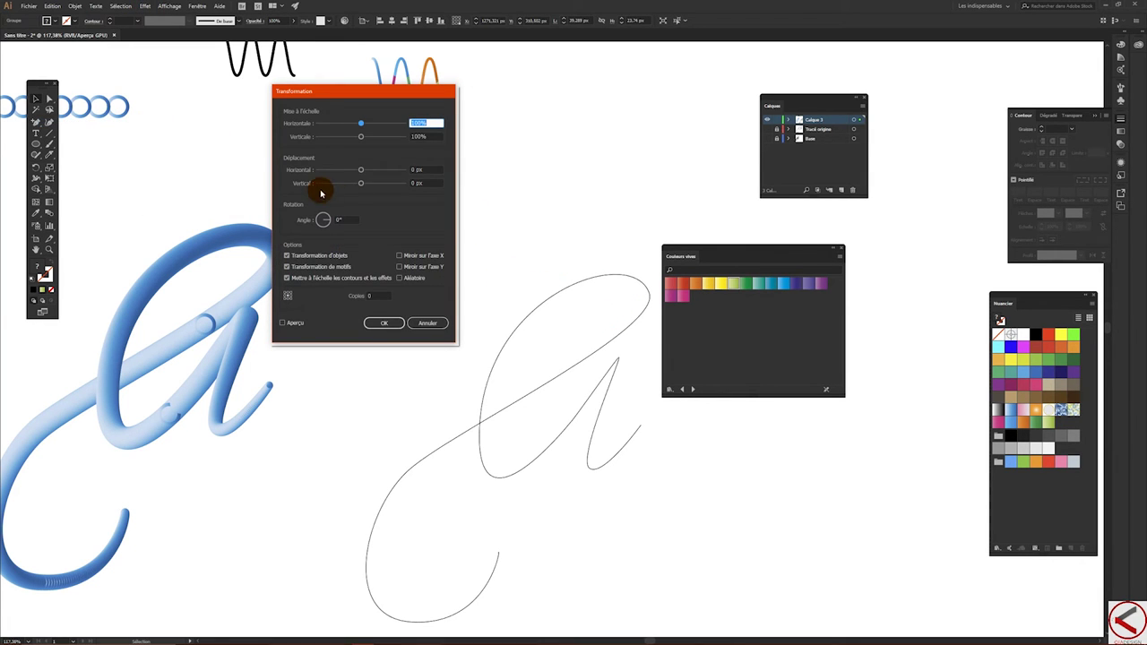
double_click(381, 297)
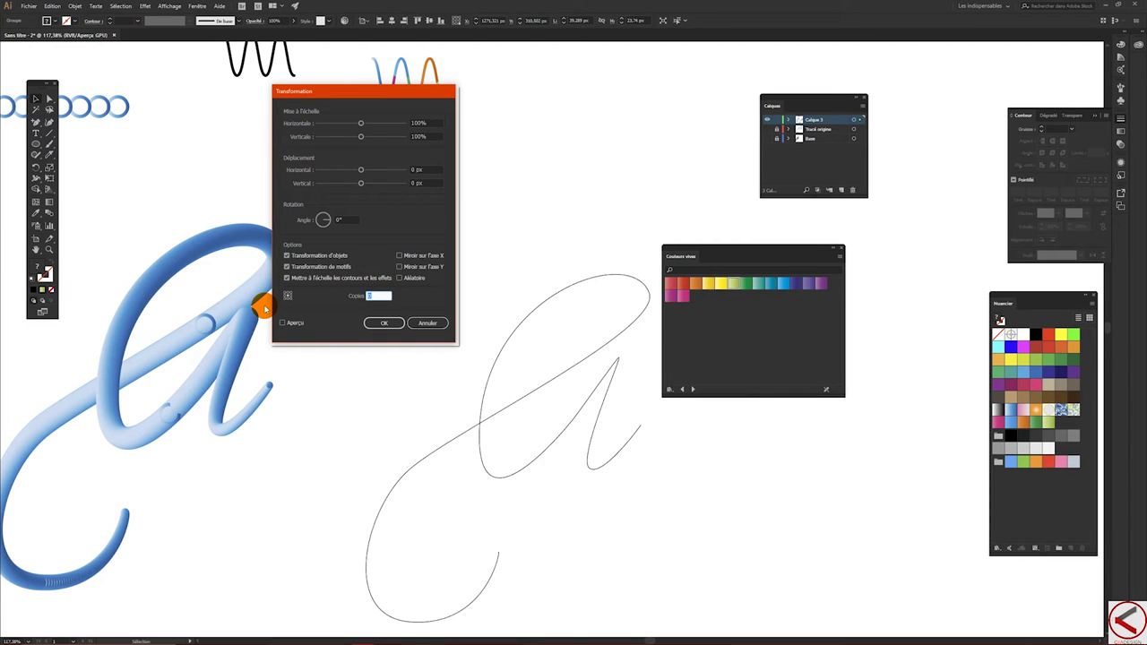
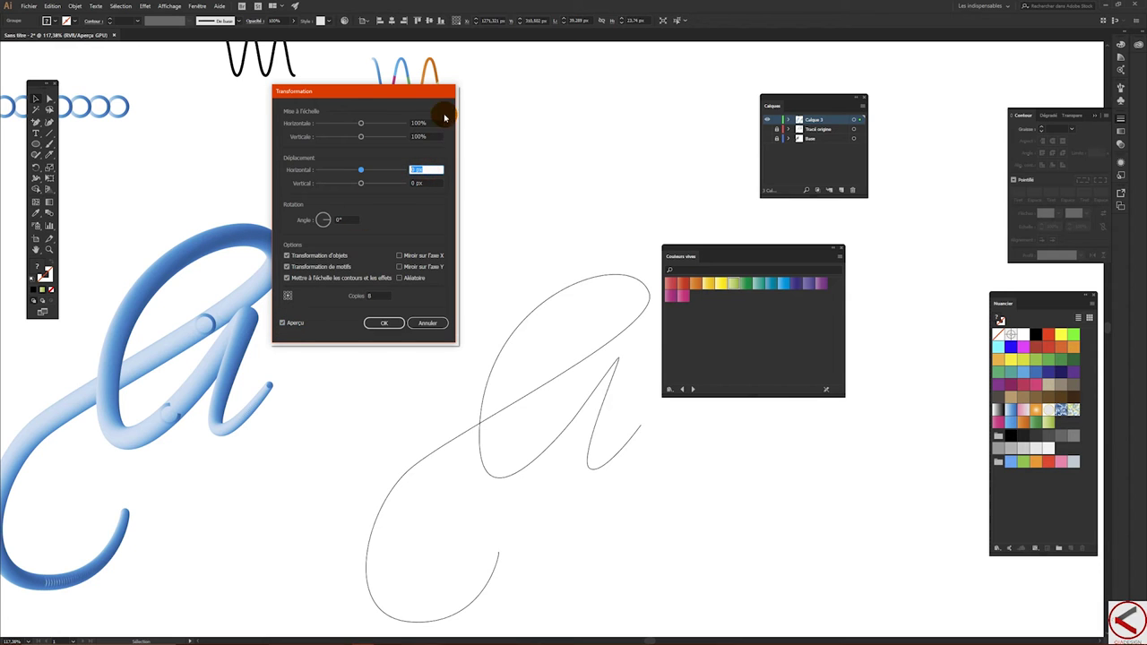
Step: Repeat the small zigzag as 8 copies offset about 20 px horizontally
mouse_move(437, 94)
mouse_down()
mouse_move(474, 228)
mouse_move(460, 209)
mouse_up()
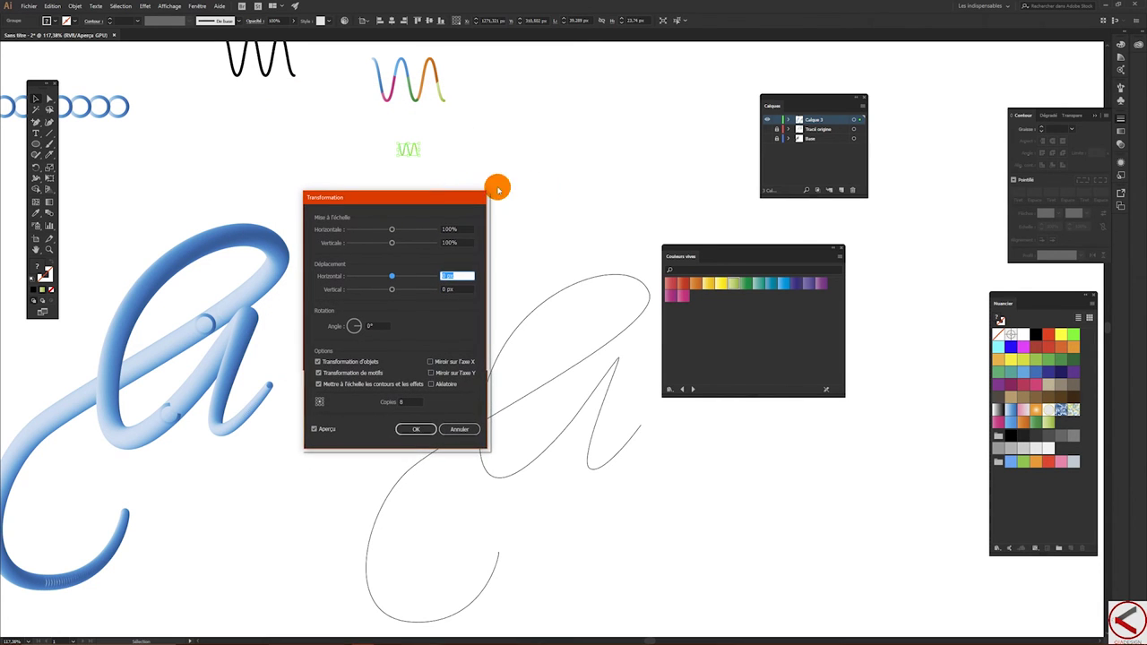
drag(397, 276, 413, 276)
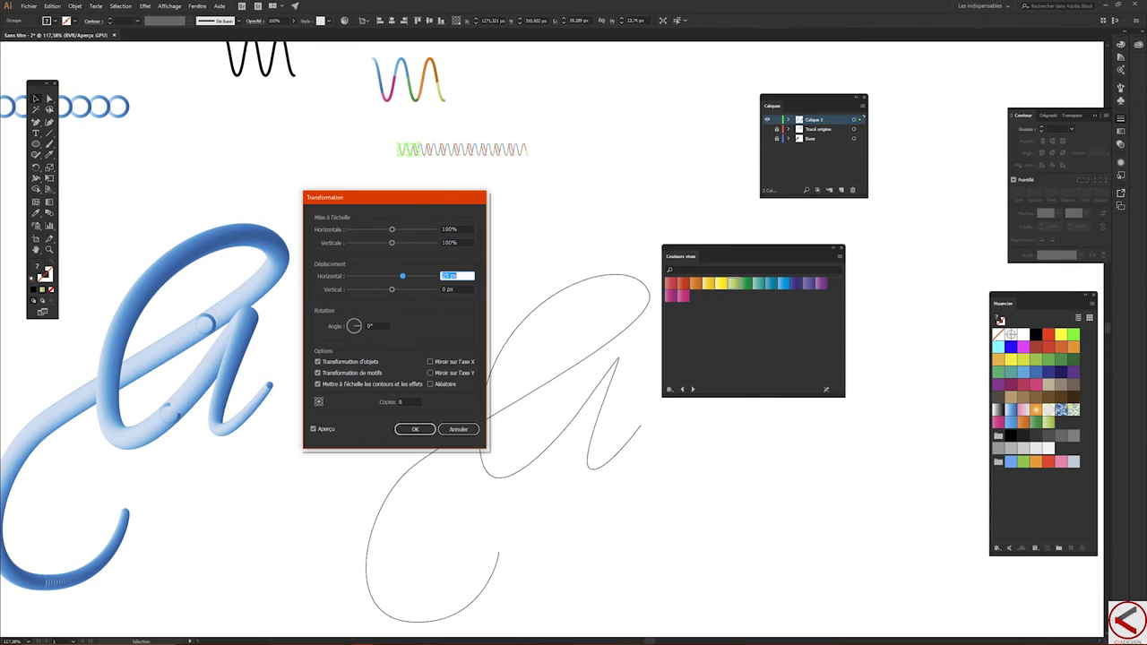
drag(413, 276, 404, 276)
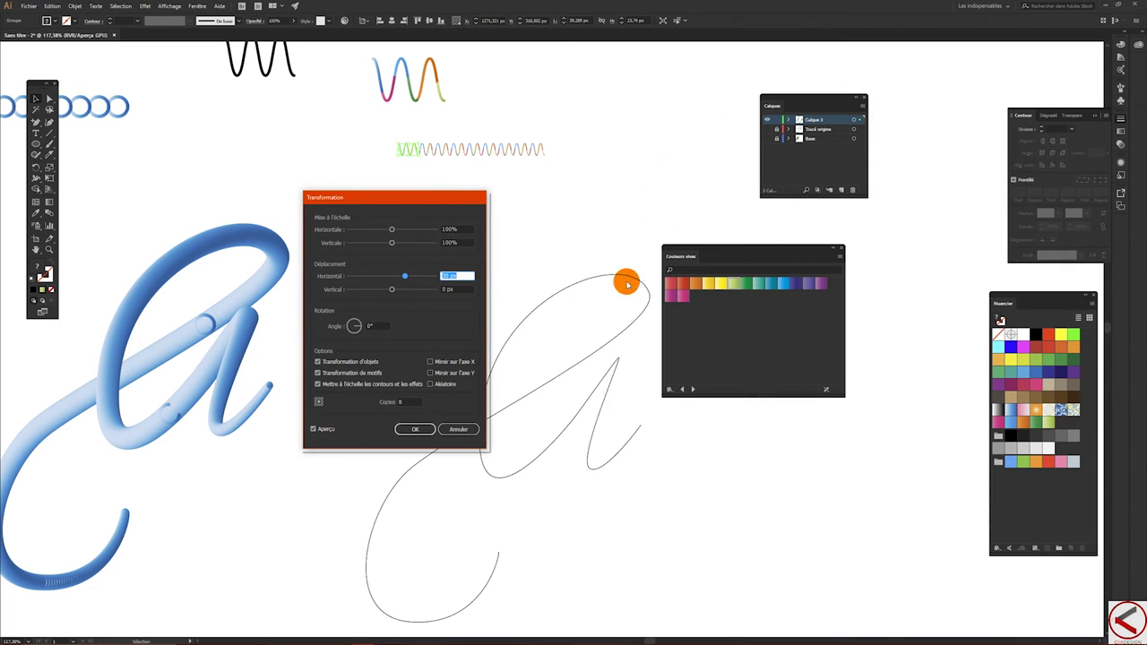
click(420, 429)
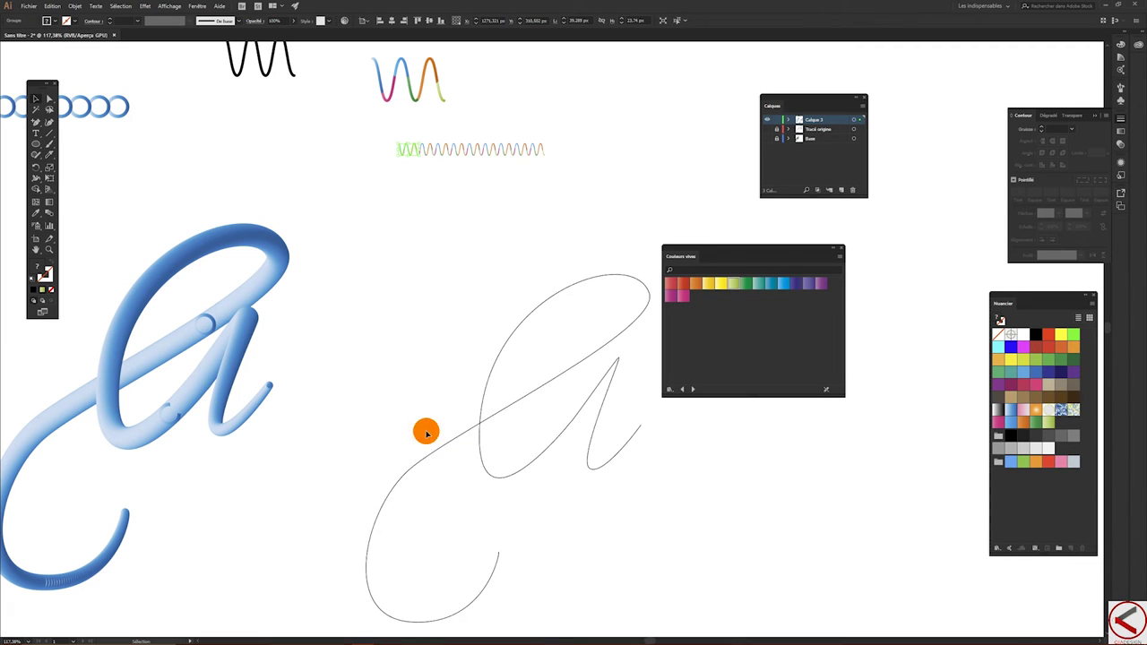
Step: Expand the zigzag row's appearance and ungroup the copies
click(80, 5)
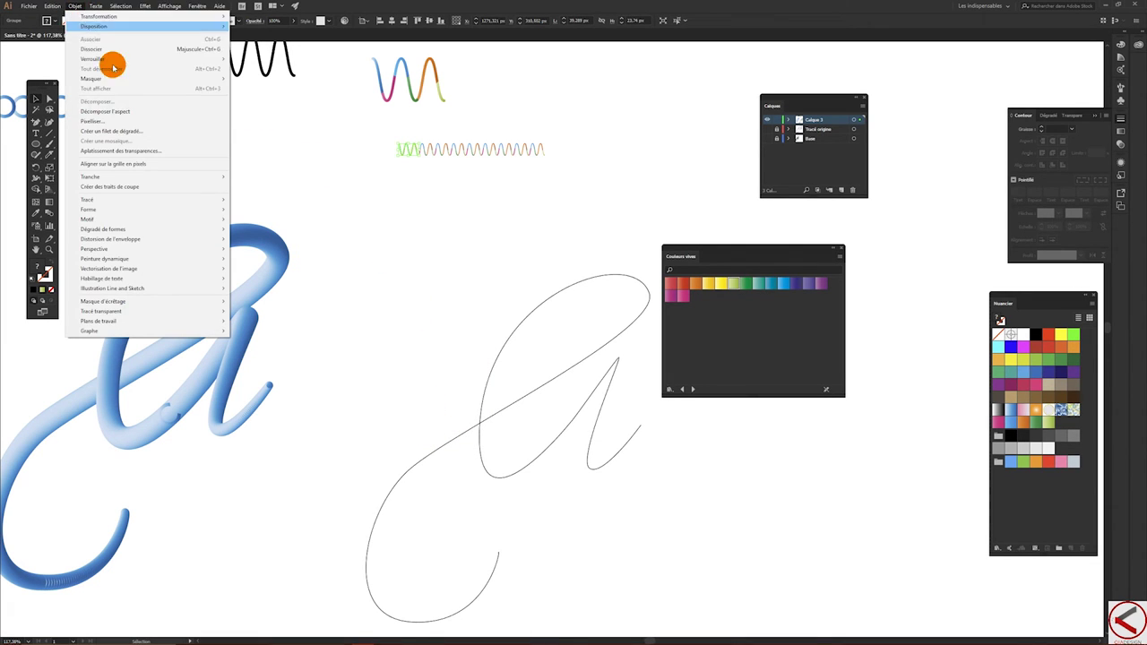
click(114, 110)
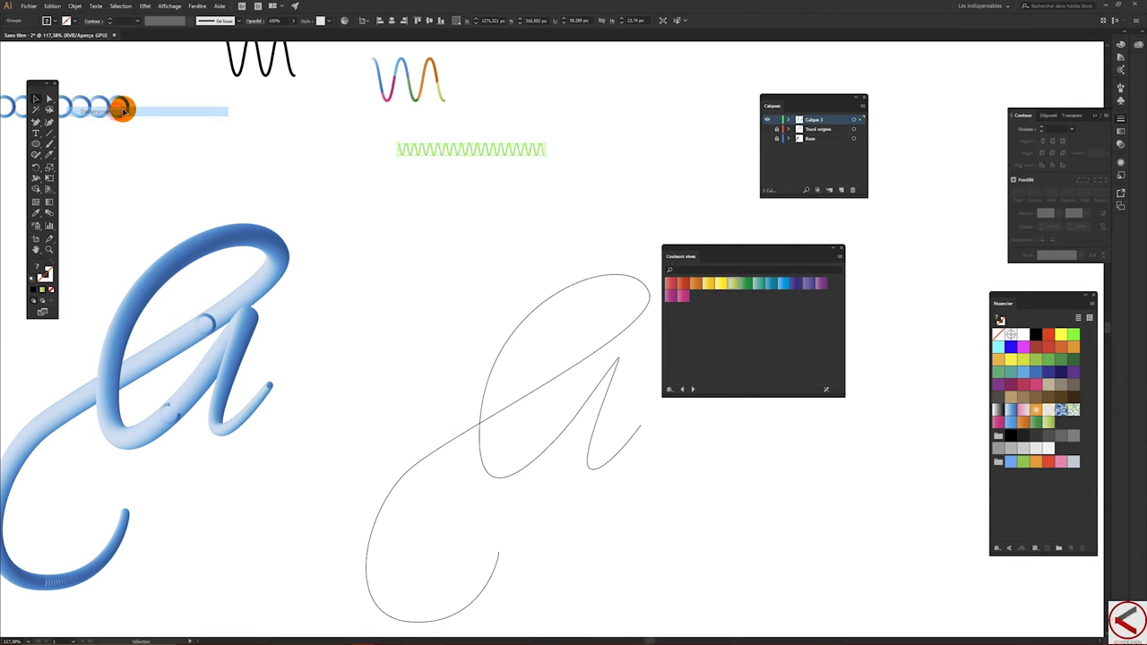
click(77, 5)
click(99, 44)
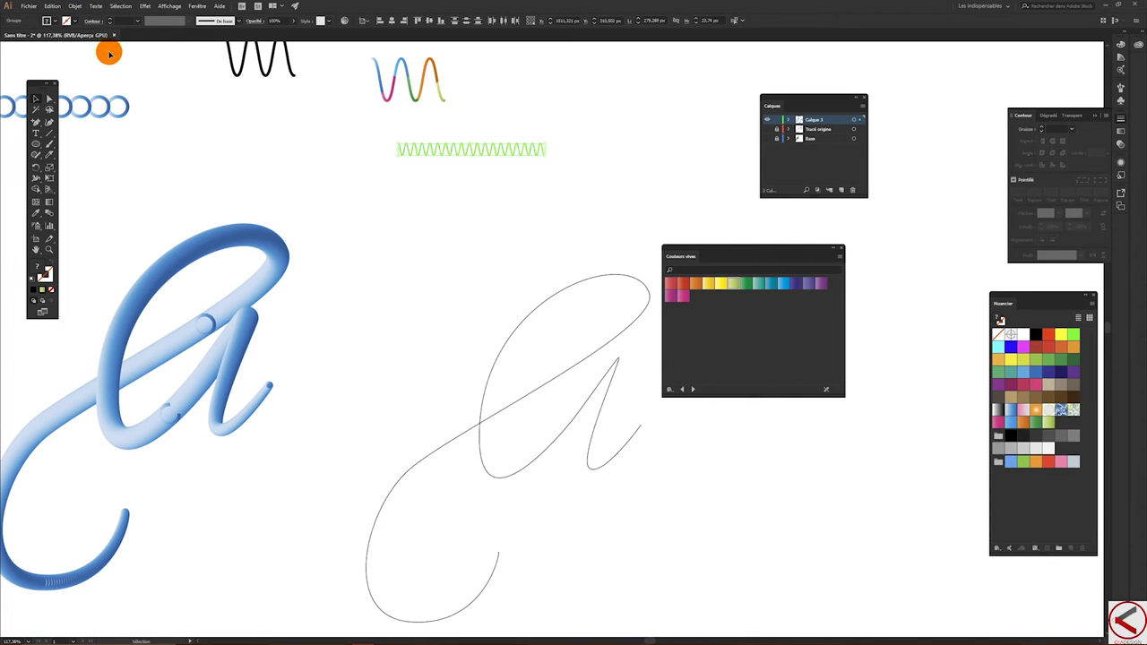
Step: Set blend options to 8 specified steps and blend the zigzag copies together
click(75, 5)
mouse_move(103, 230)
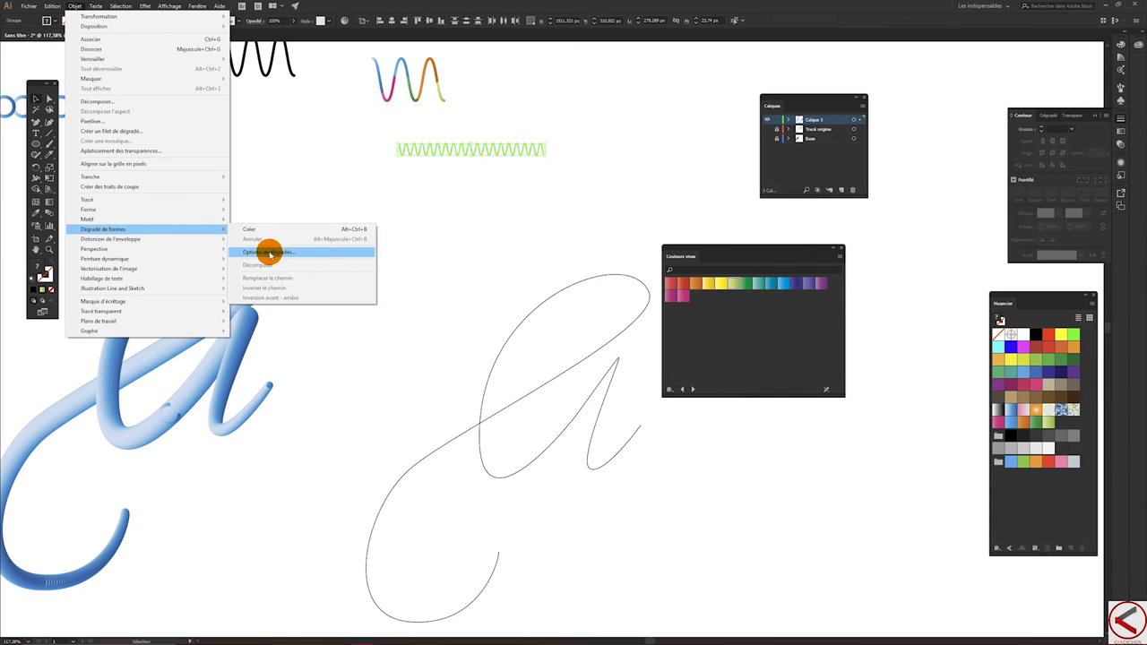
click(316, 252)
click(270, 246)
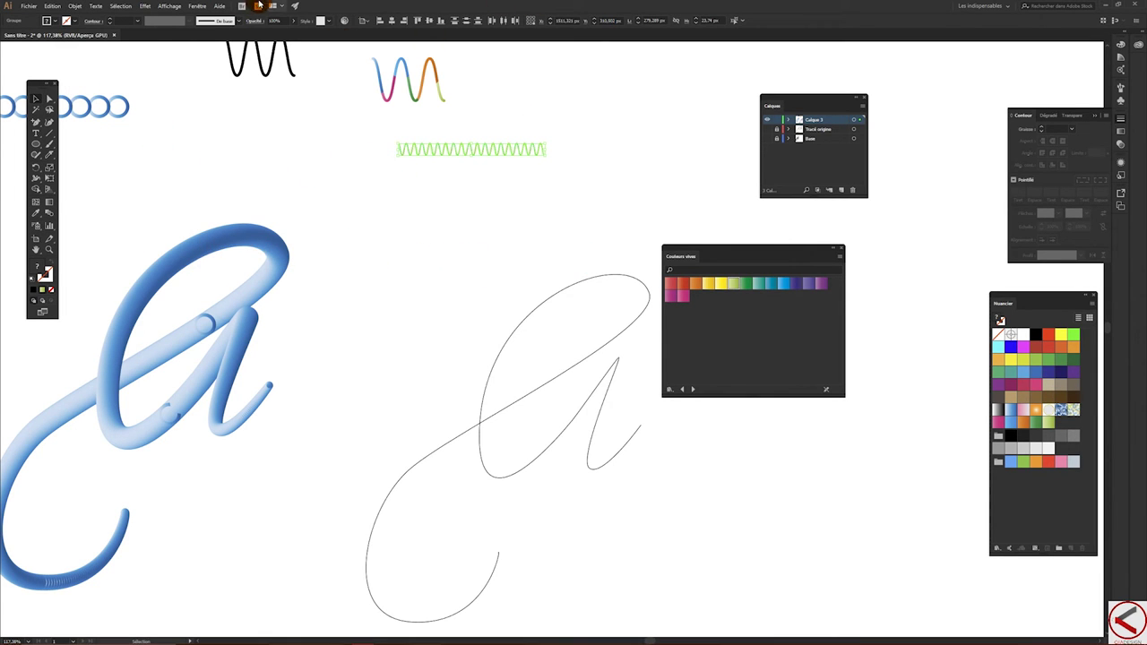
click(83, 5)
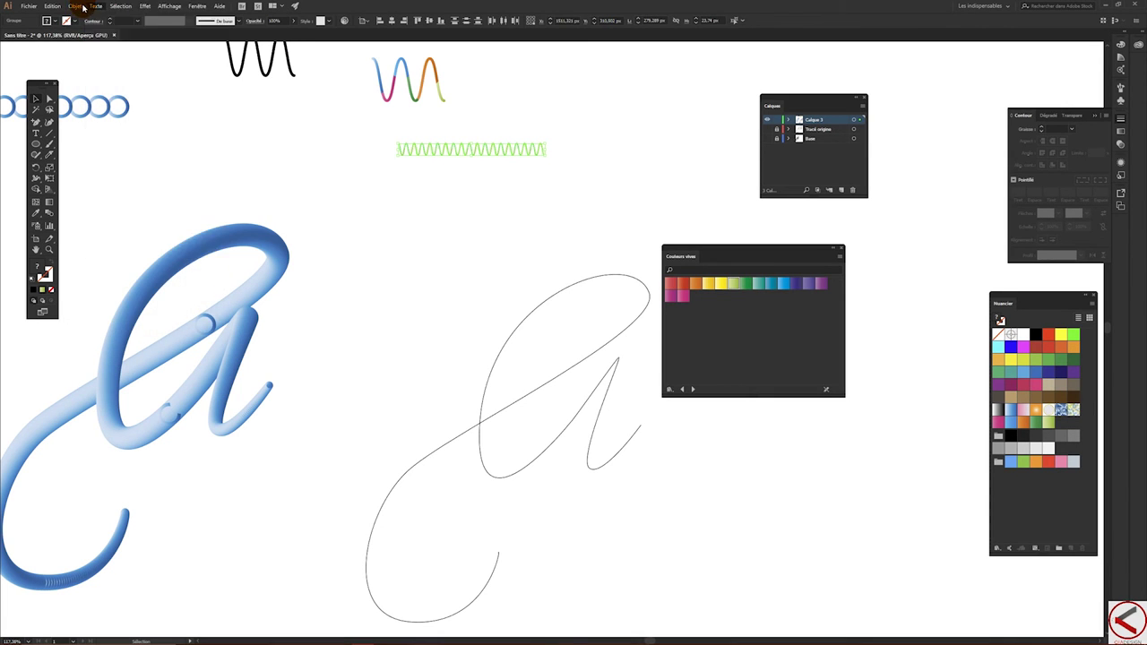
click(77, 7)
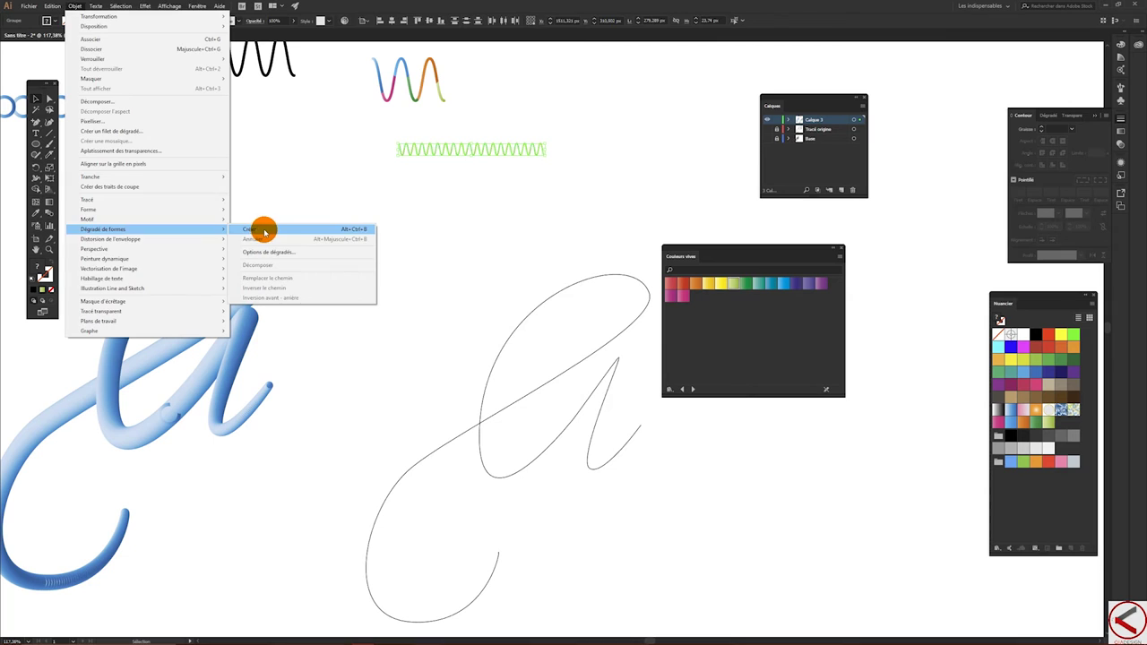
mouse_move(103, 229)
click(267, 231)
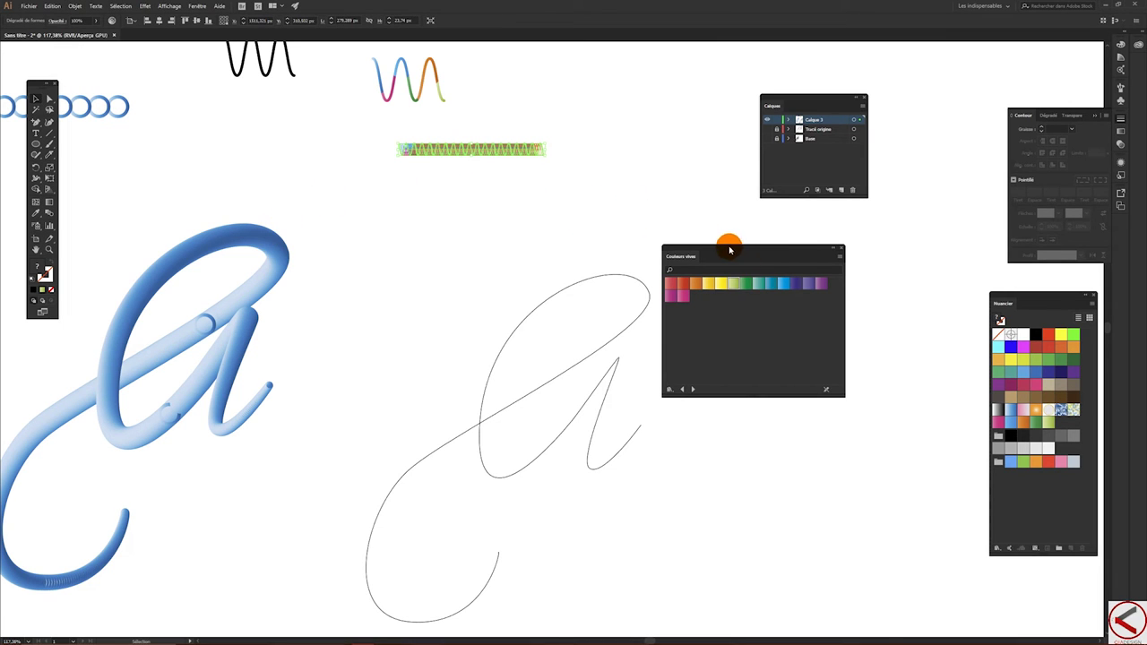
Step: Select the zigzag blend with the script 'a' path and replace the blend's spine with it
drag(732, 249, 830, 242)
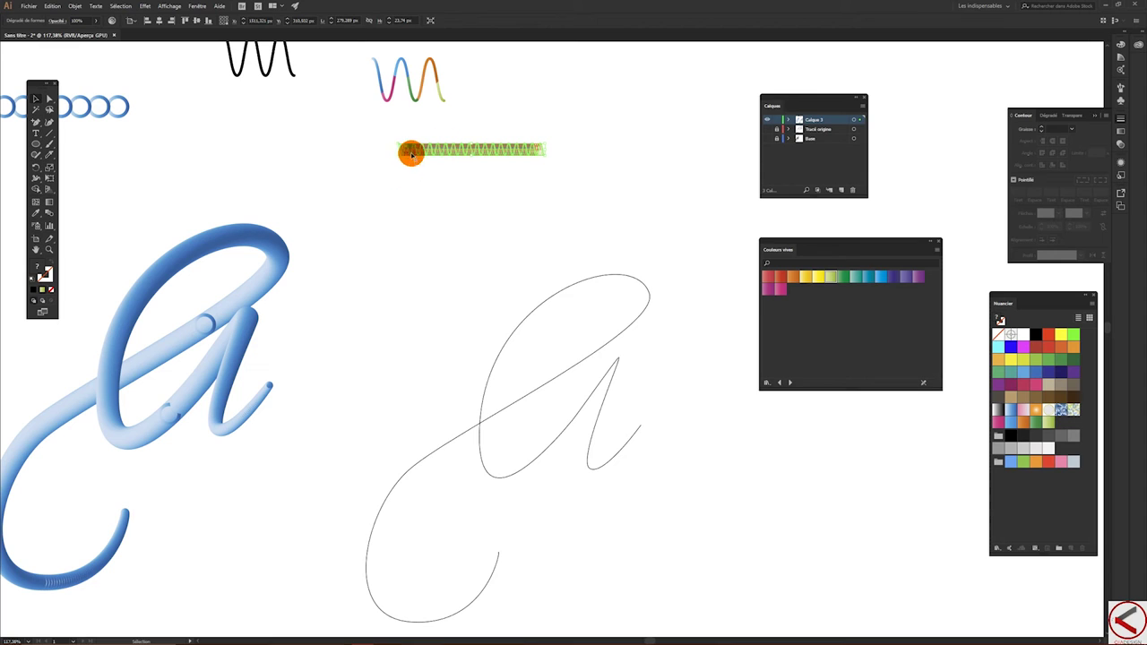
mouse_move(346, 136)
mouse_down()
mouse_move(548, 199)
mouse_move(692, 577)
mouse_up()
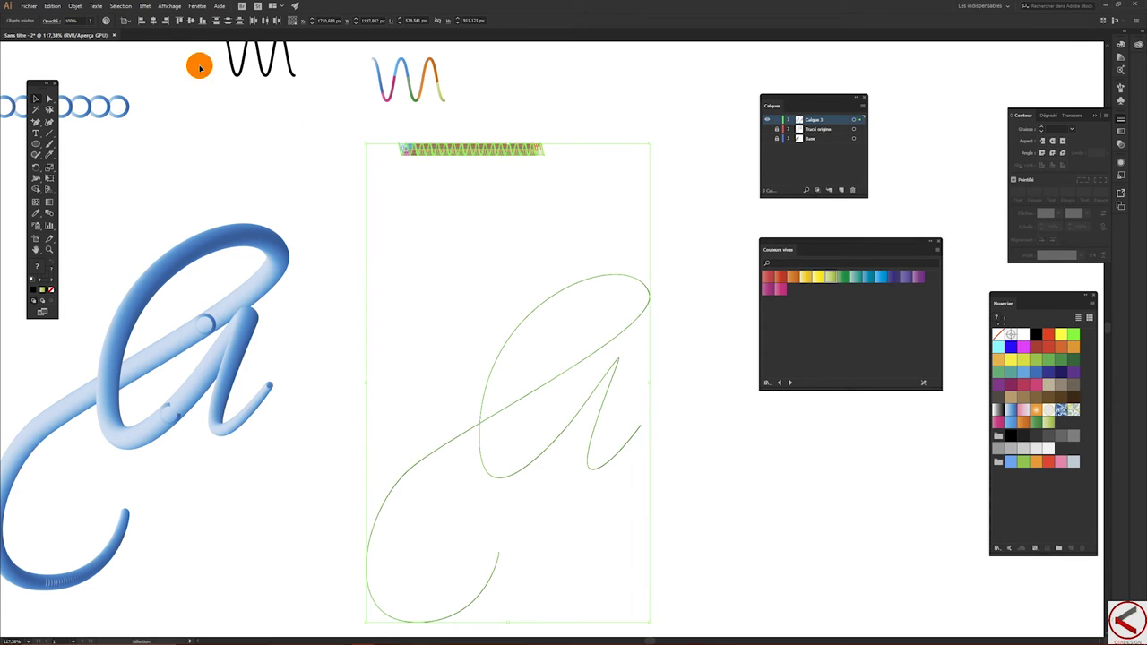
click(75, 6)
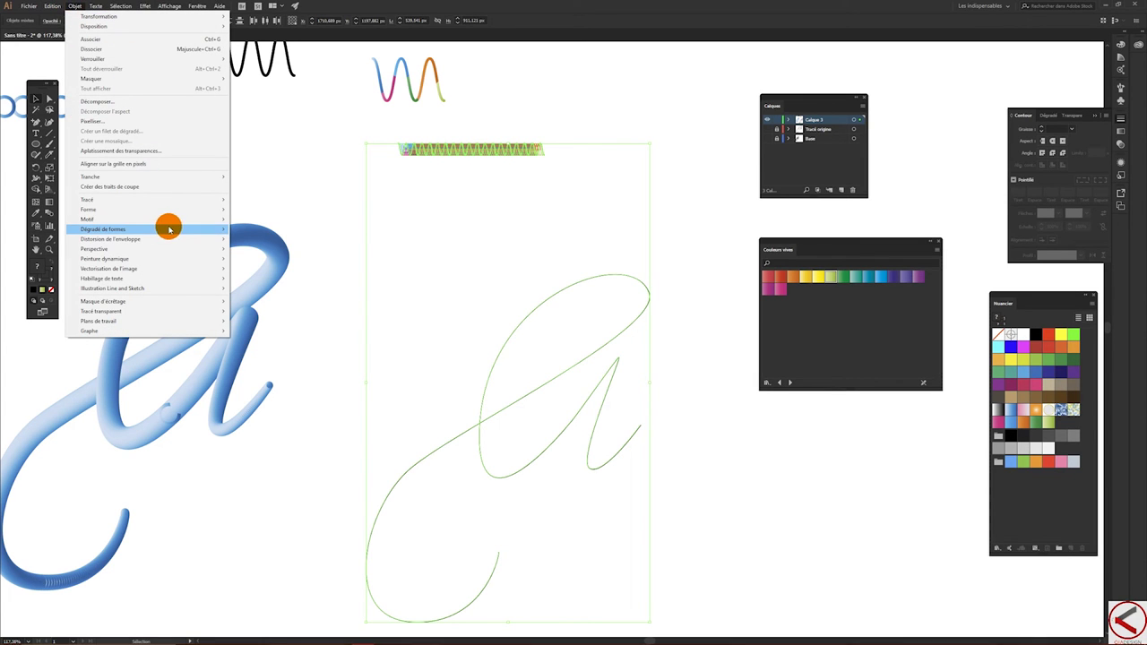
click(296, 278)
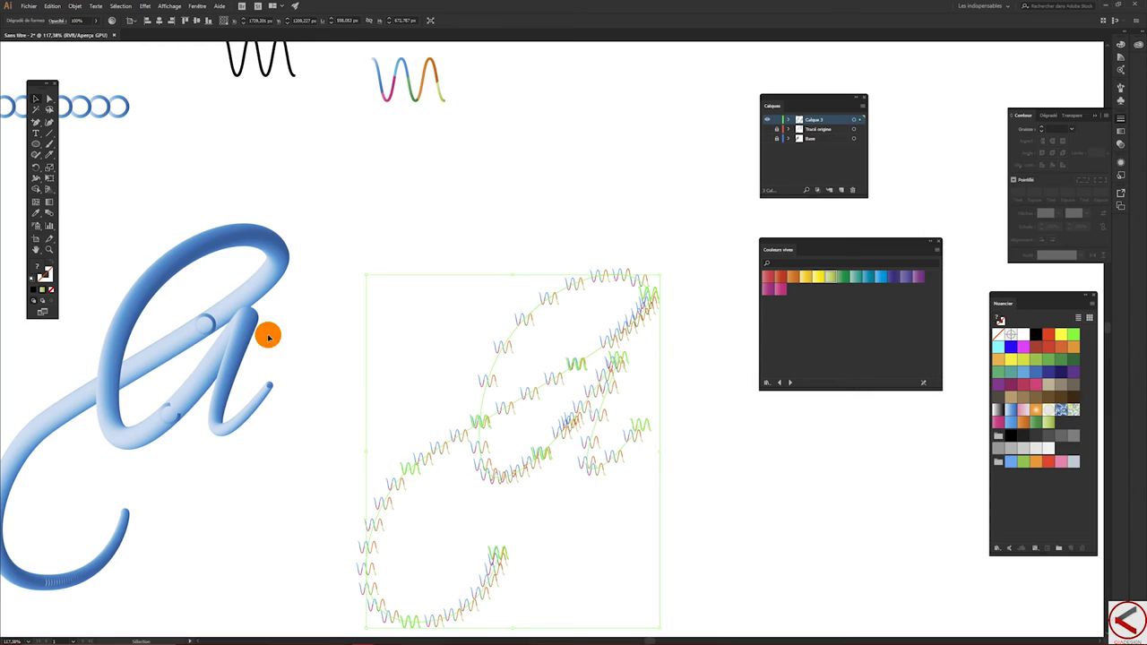
Step: Set the blend along the 'a' to 250 specified steps with preview, then deselect
double_click(52, 214)
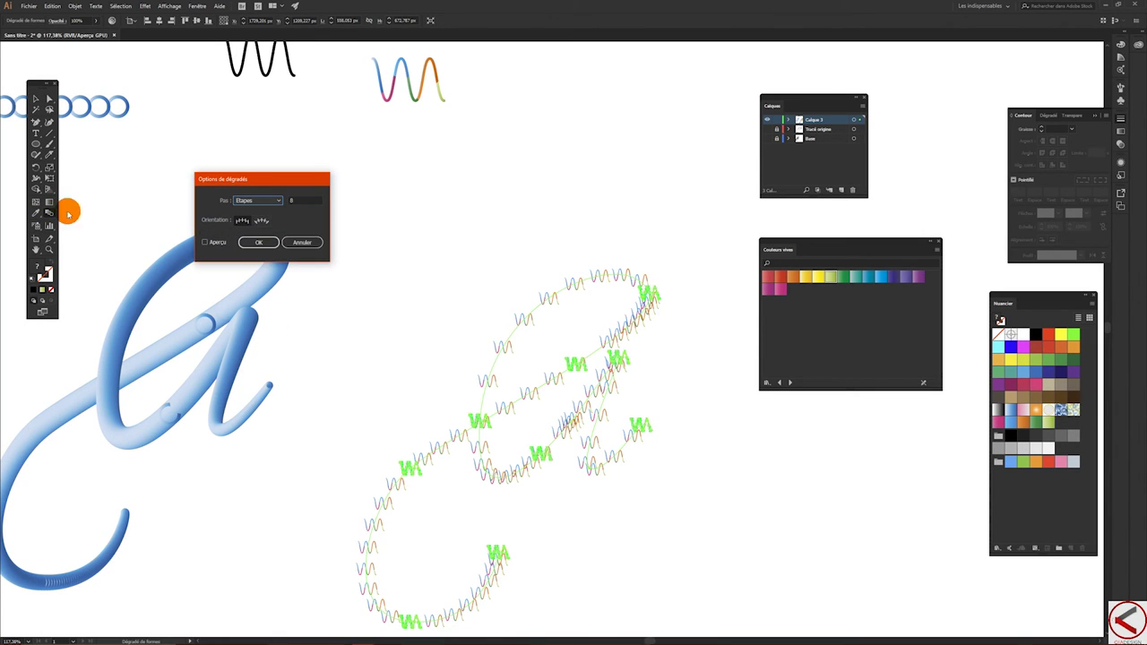
click(228, 242)
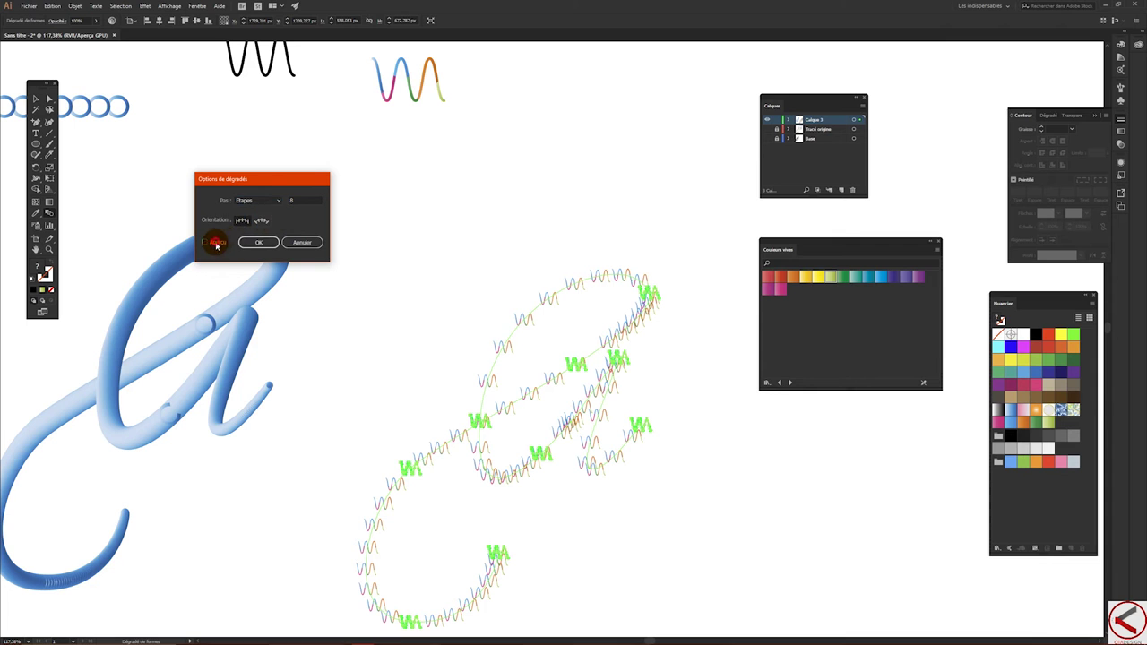
double_click(294, 200)
text(100)
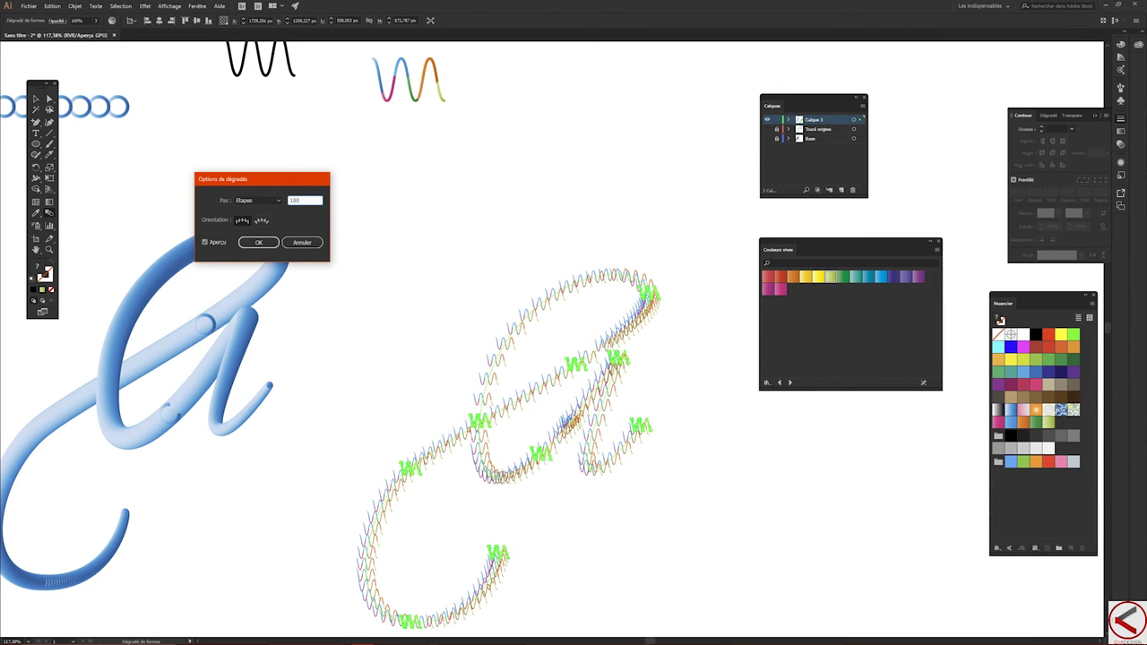
double_click(305, 200)
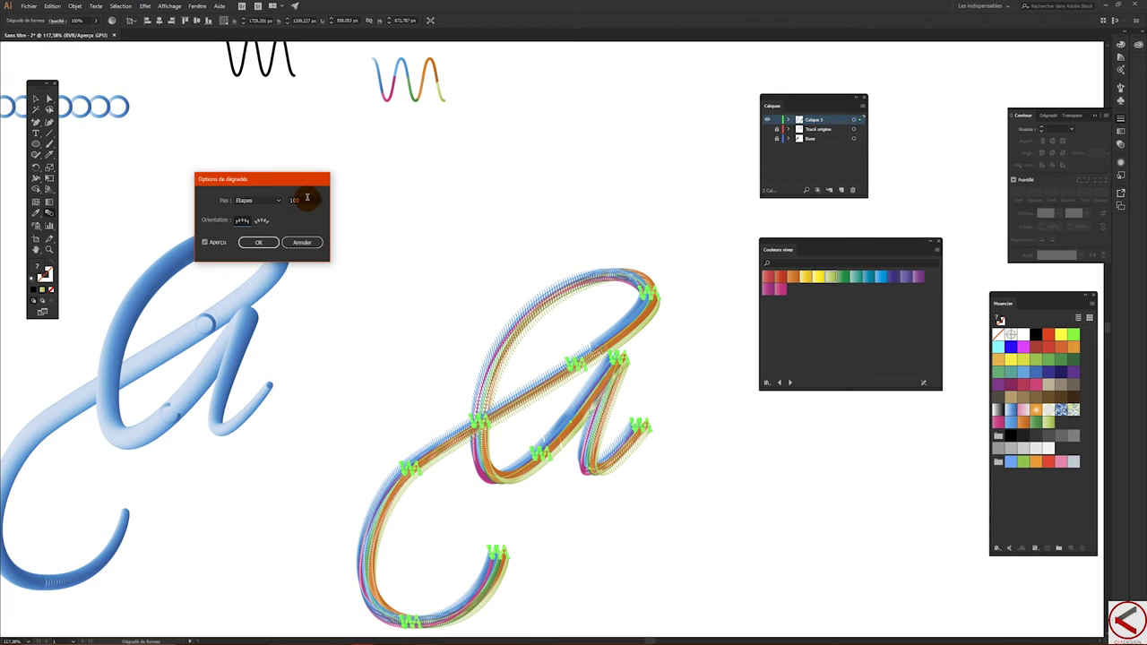
text(250)
click(220, 180)
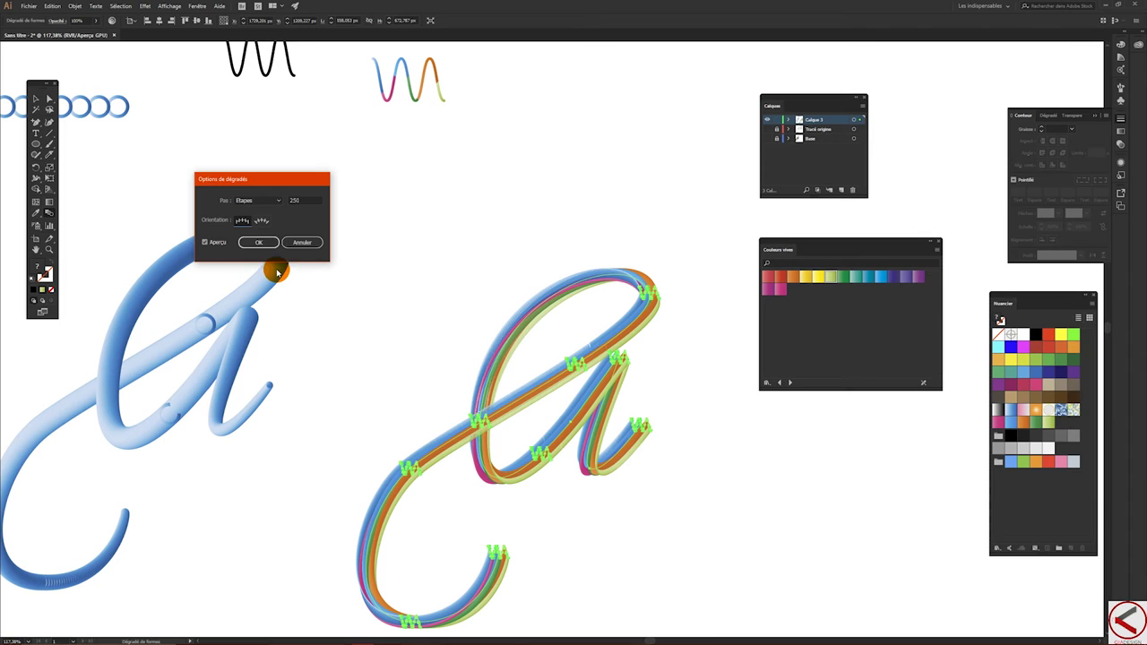
click(259, 243)
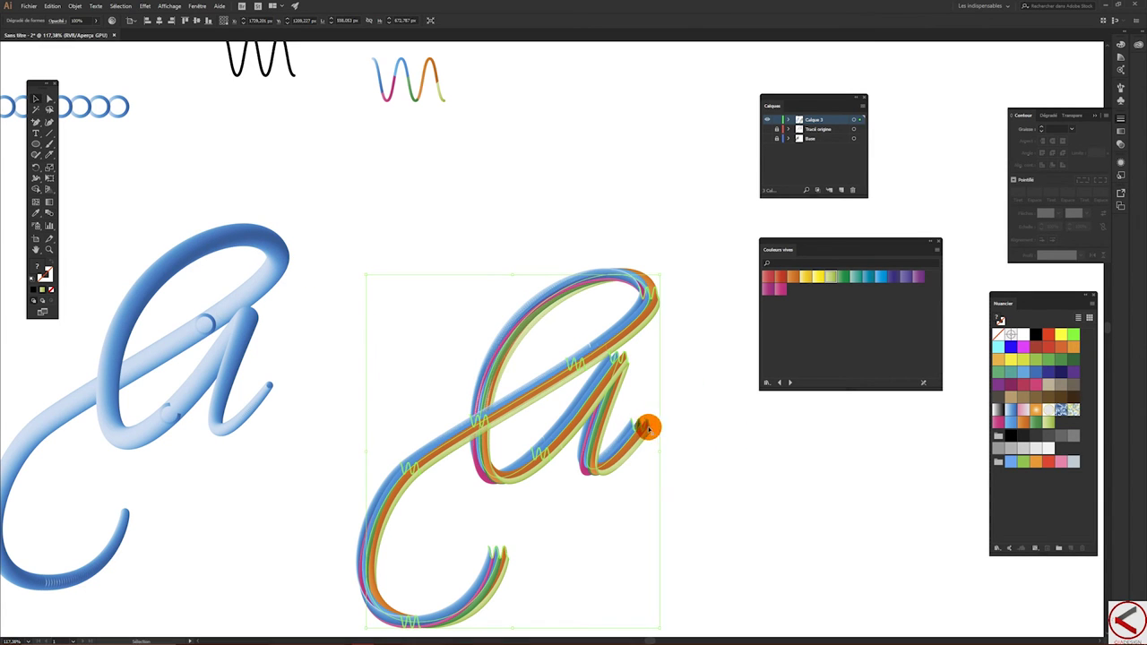
click(681, 427)
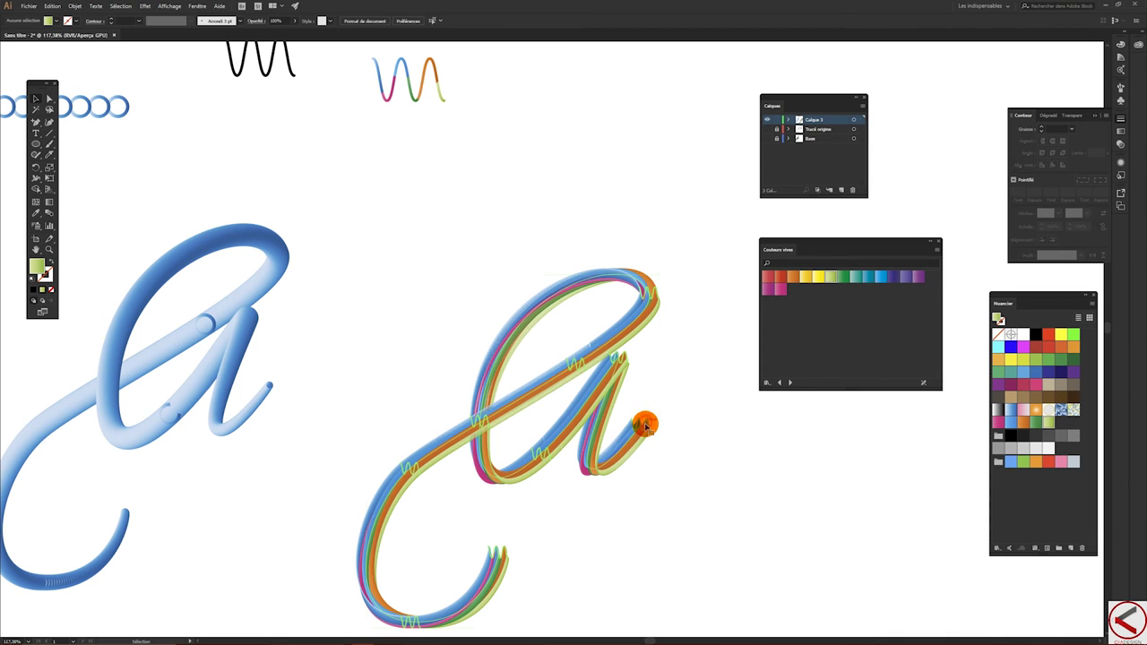
Step: Select the 'a' ribbon blend and raise its specified steps to 450 with preview on
click(644, 424)
scroll(657, 433, up, 1)
scroll(657, 433, up, 2)
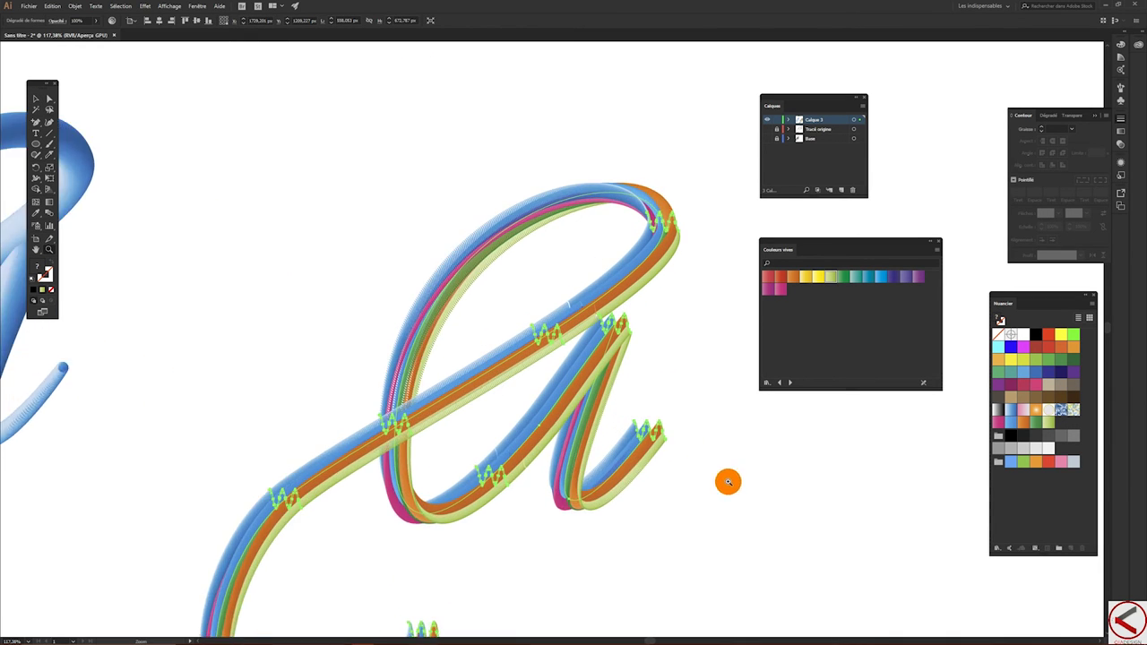
scroll(727, 479, up, 3)
scroll(824, 538, up, 1)
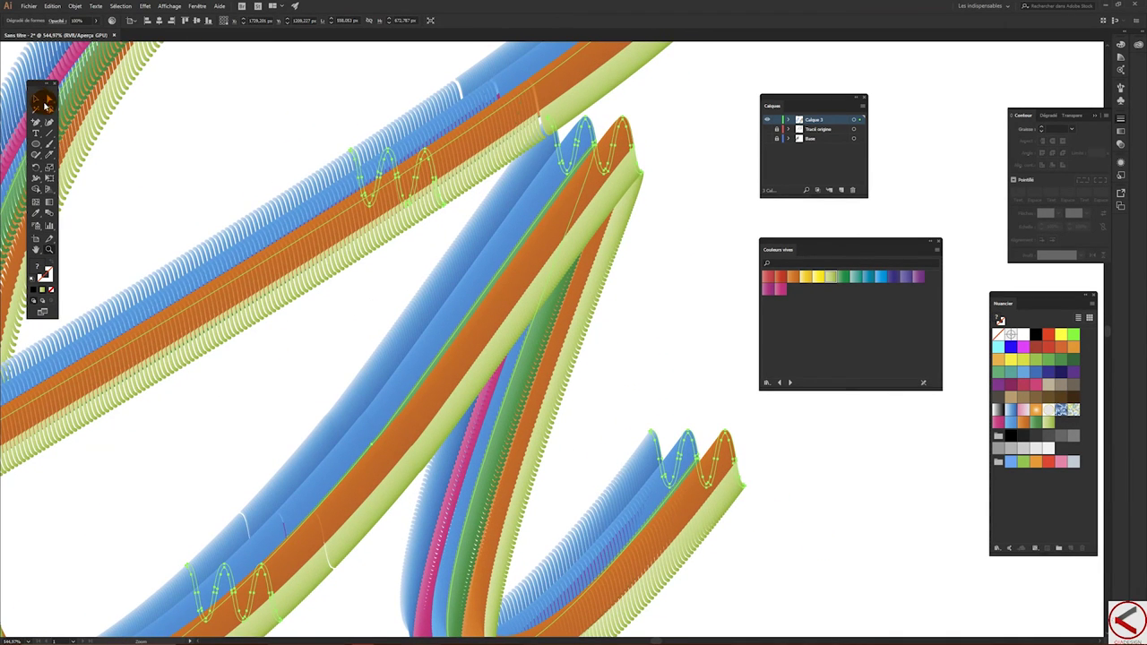
click(36, 99)
click(628, 435)
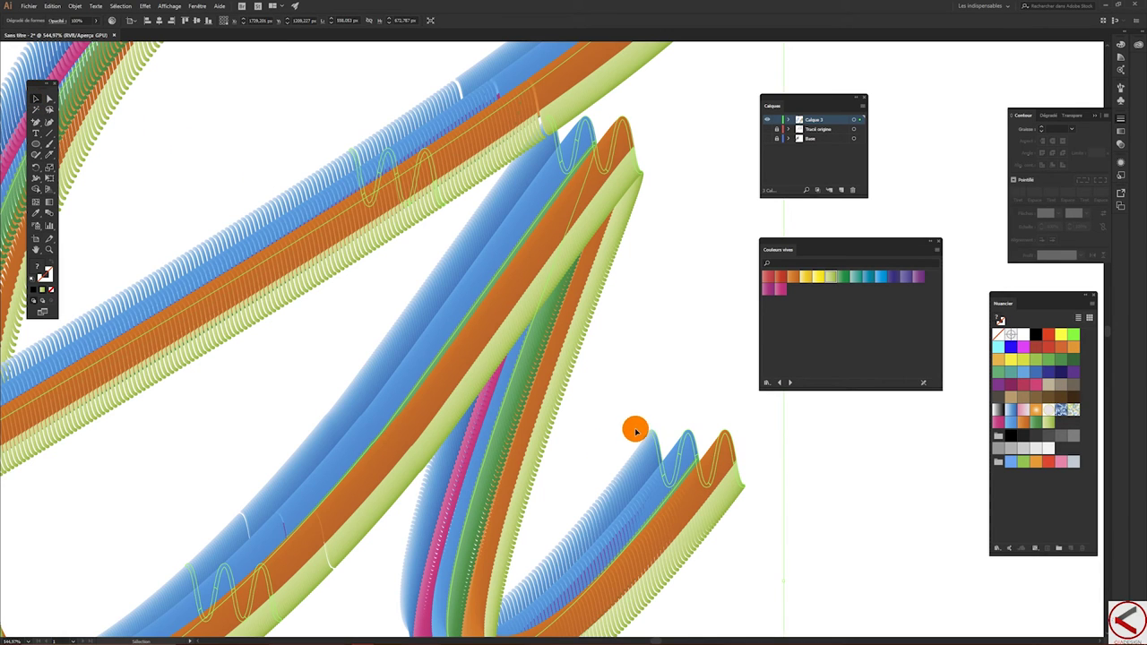
double_click(49, 215)
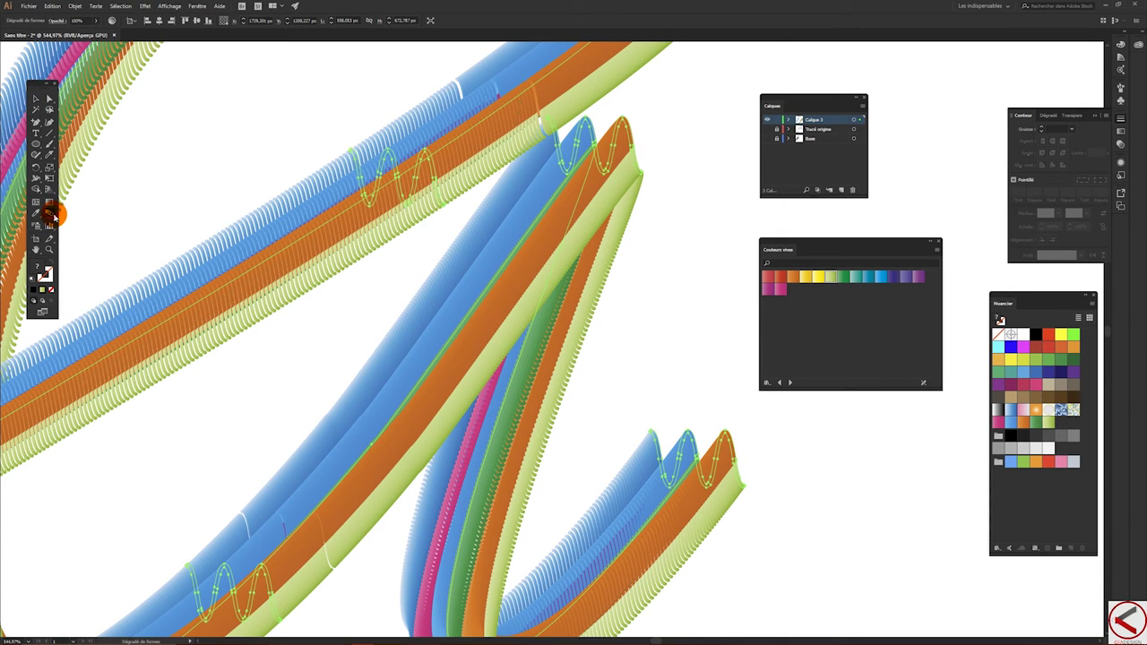
click(212, 247)
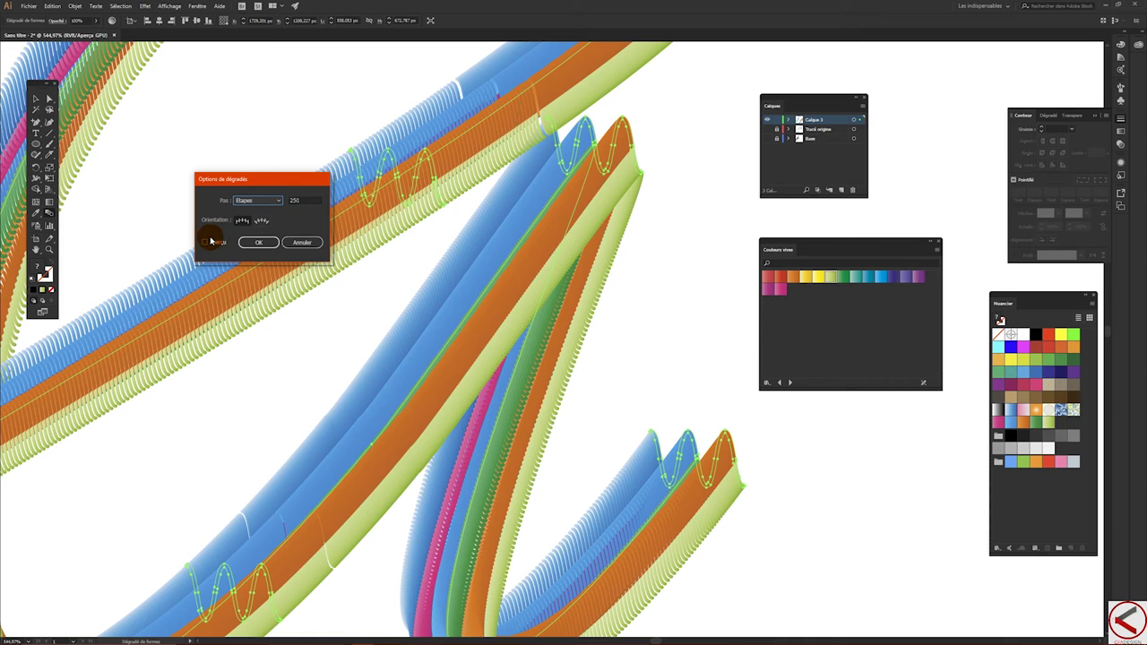
click(257, 199)
text(450)
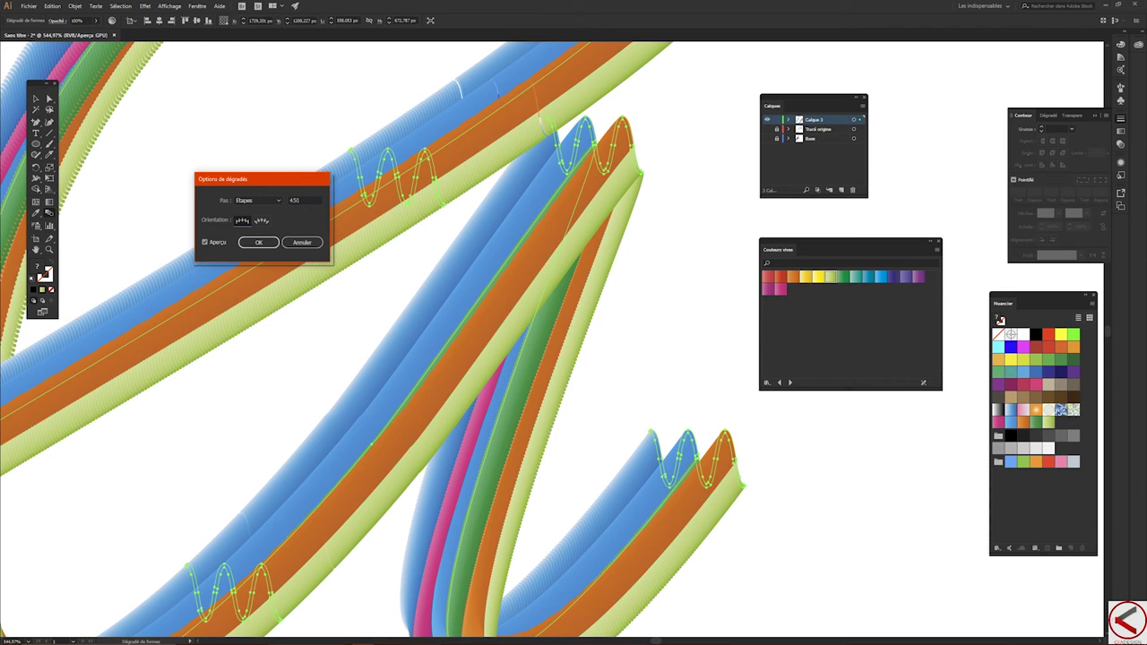
click(258, 242)
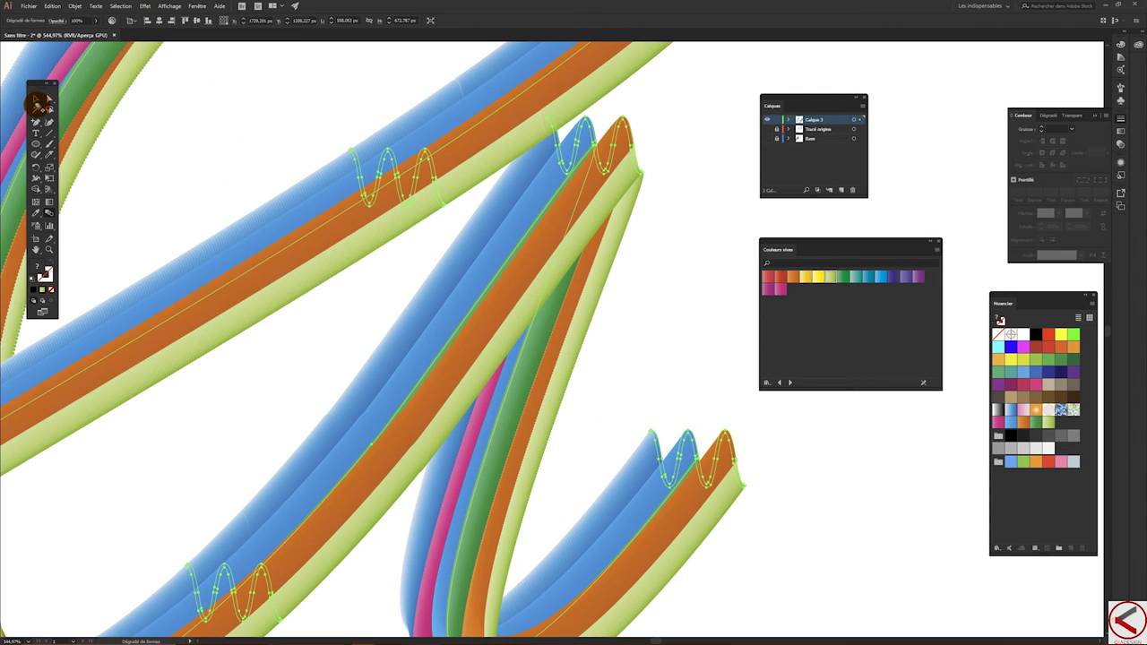
click(36, 97)
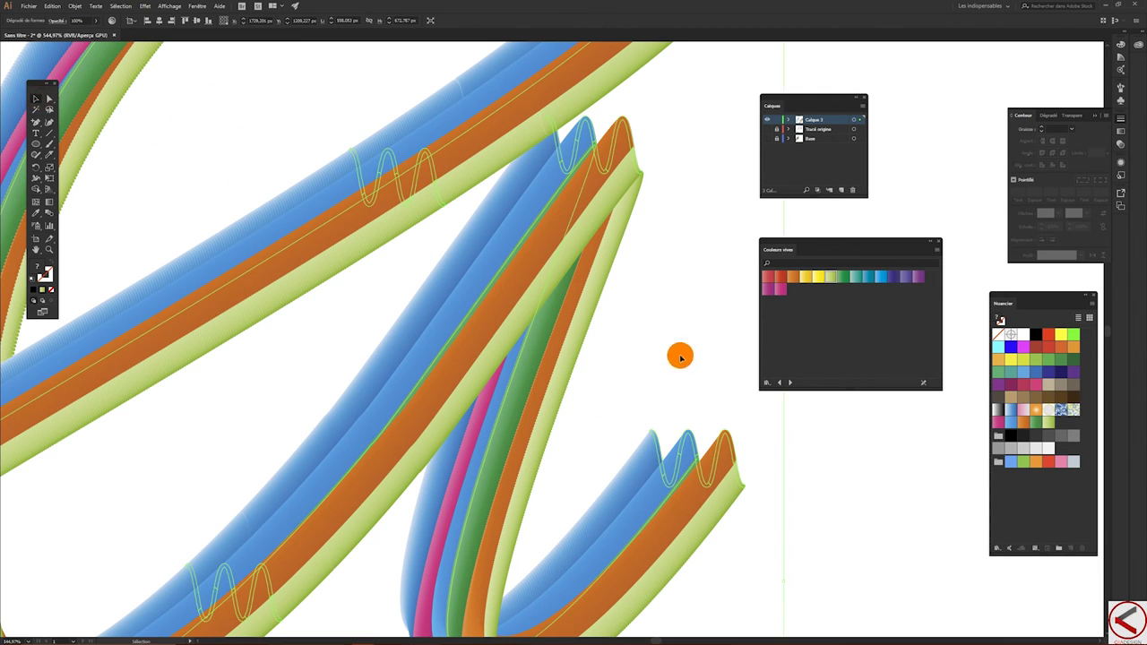
Step: Enter isolation mode on the ribbon blend and direct-select the wave path at its end
drag(650, 408, 630, 372)
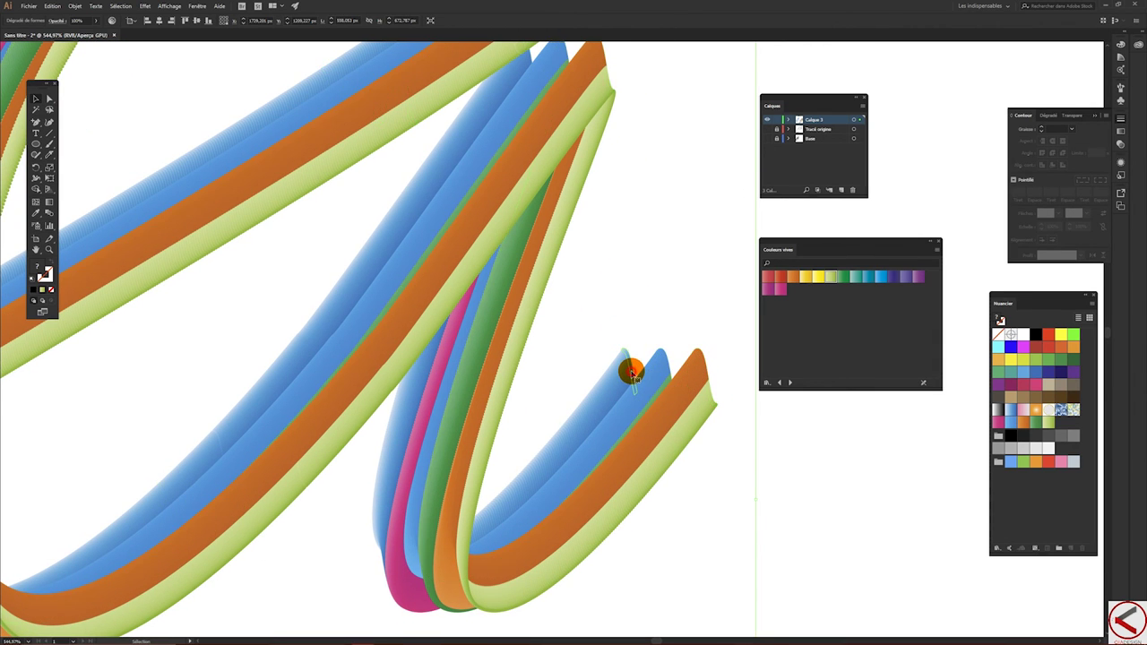
double_click(631, 374)
click(632, 376)
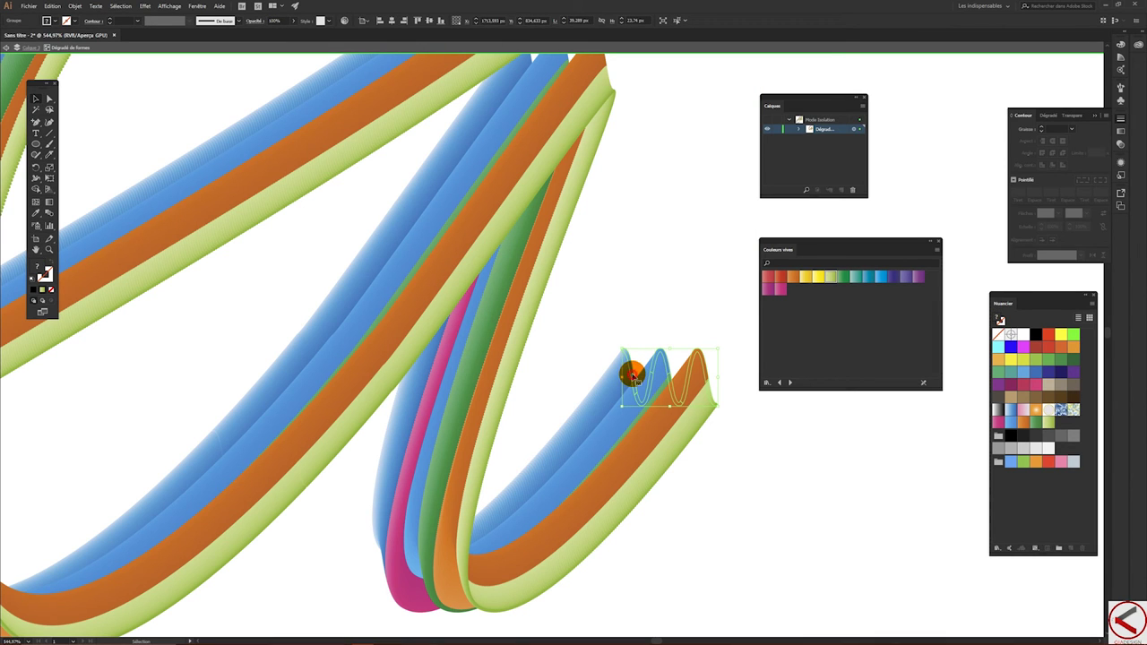
click(50, 96)
click(51, 101)
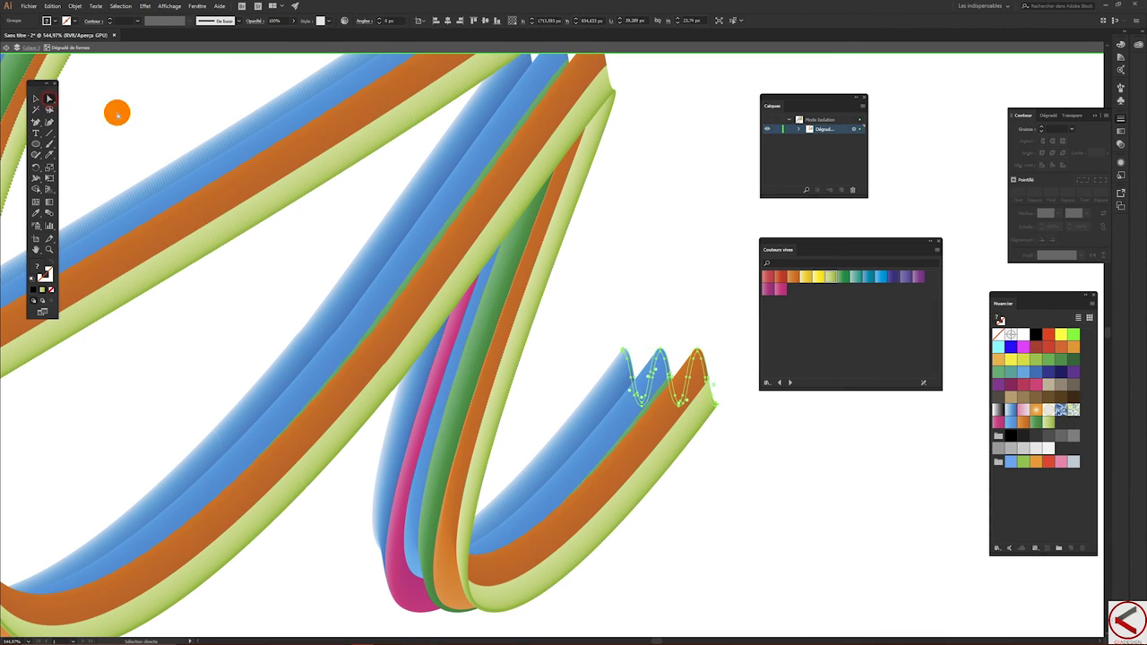
click(632, 367)
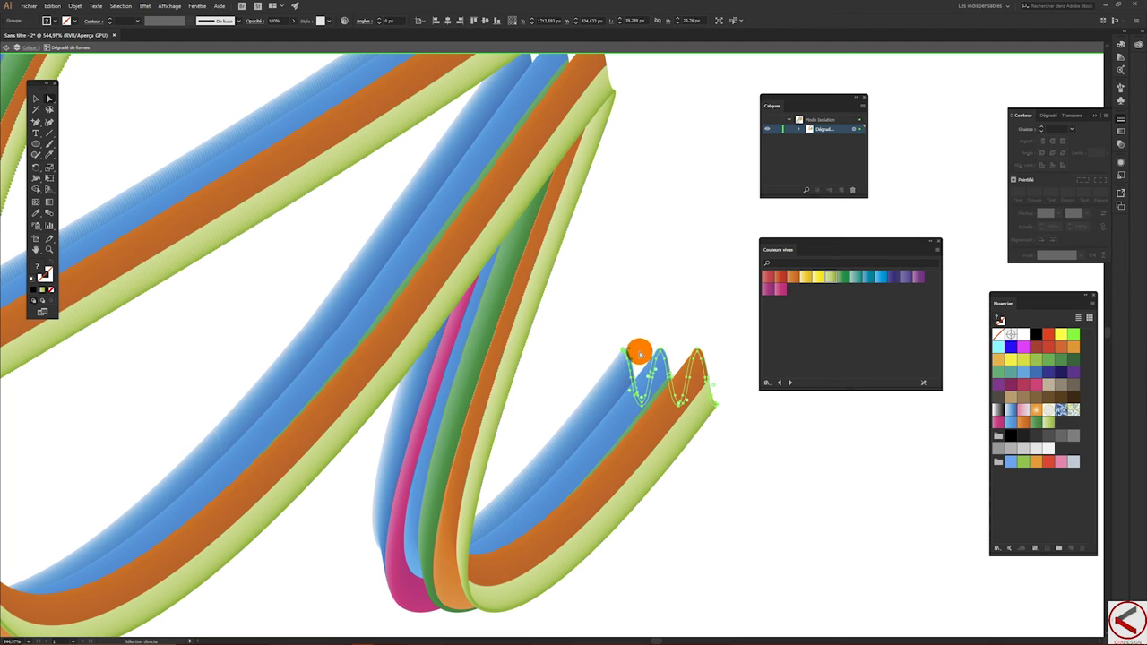
Step: Drag the inner strand's tip anchor upward as a trial, then undo the extension
click(633, 366)
drag(631, 368, 633, 370)
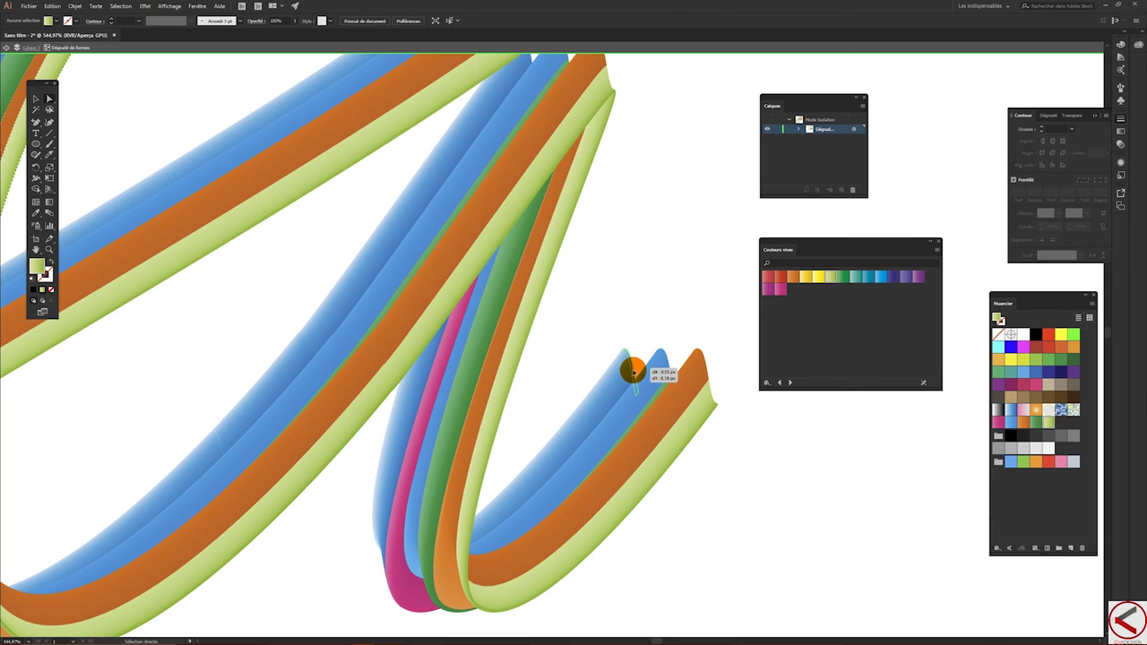
drag(632, 369, 618, 310)
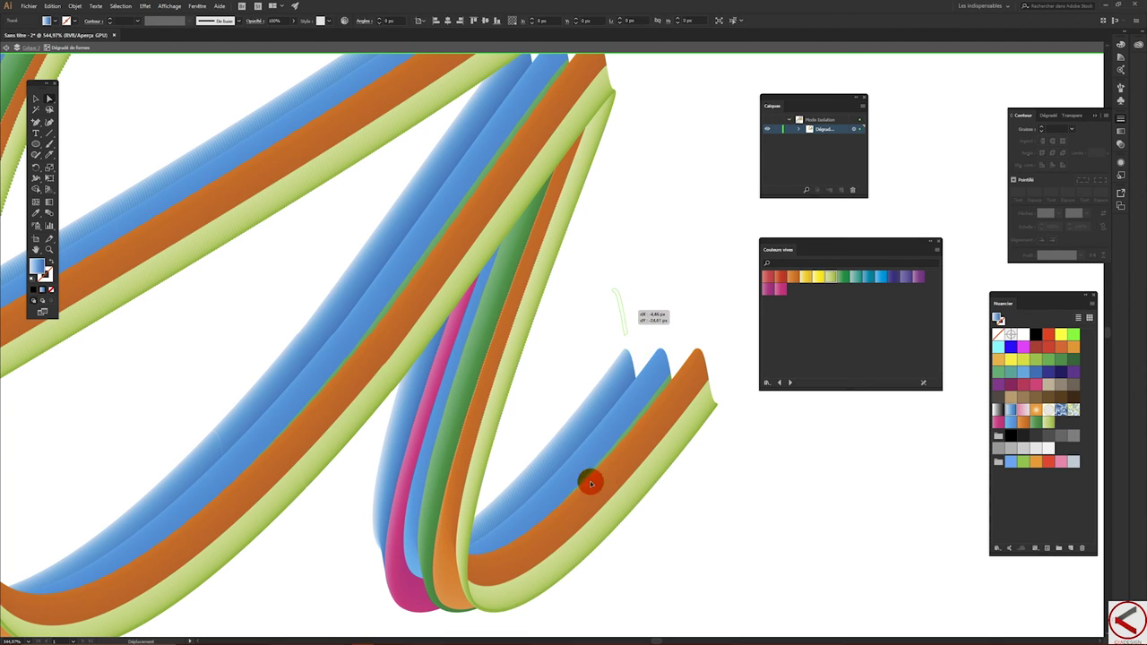
drag(587, 485, 640, 377)
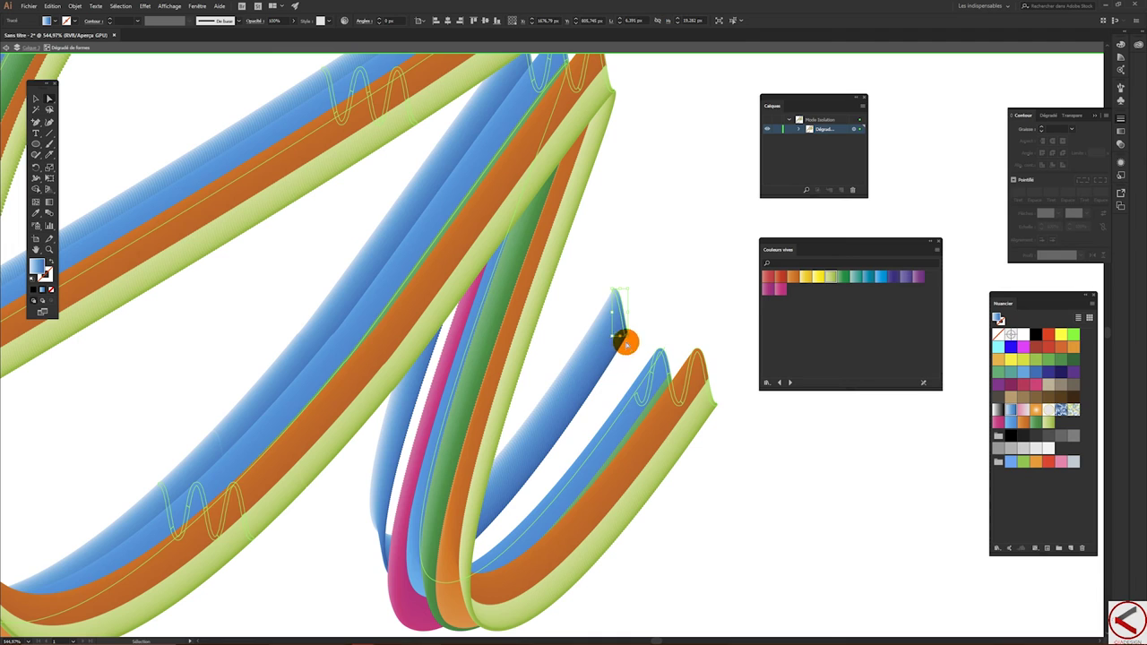
key(ctrl+z)
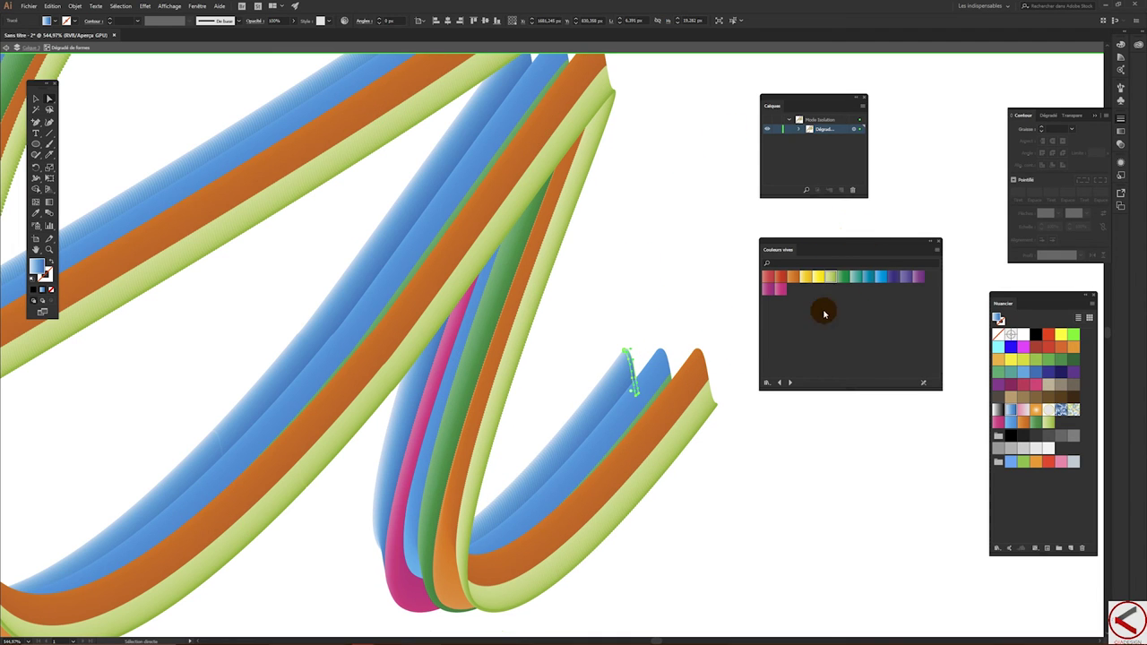
Step: Colour the innermost strand at the exit stroke's end with the first red vivid swatch
click(781, 289)
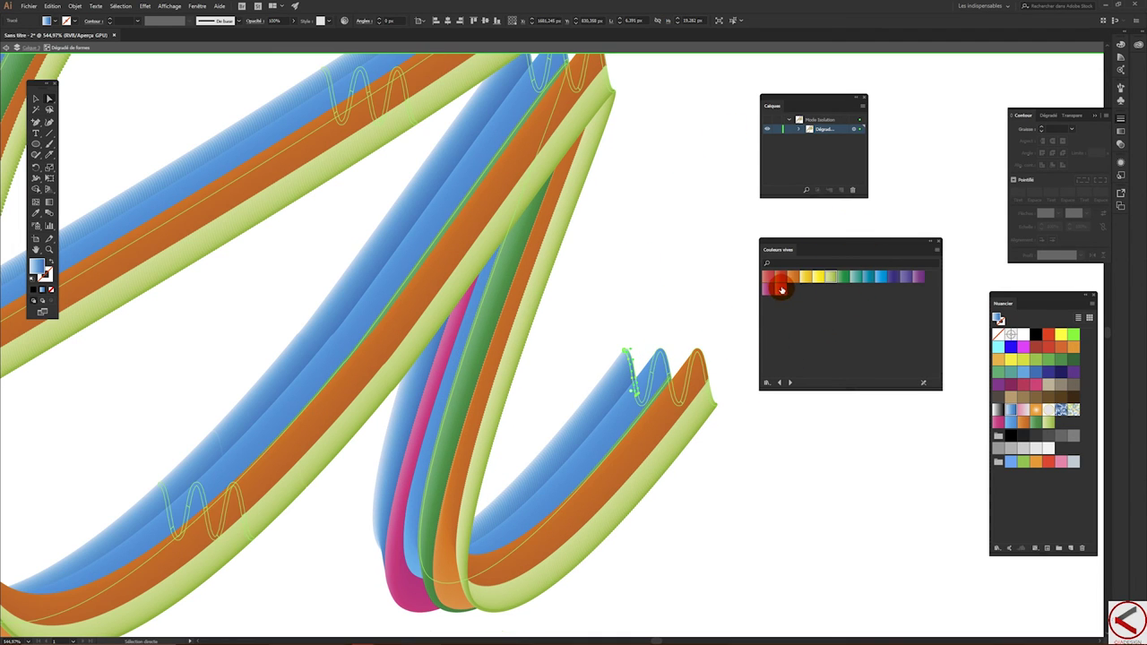
click(780, 278)
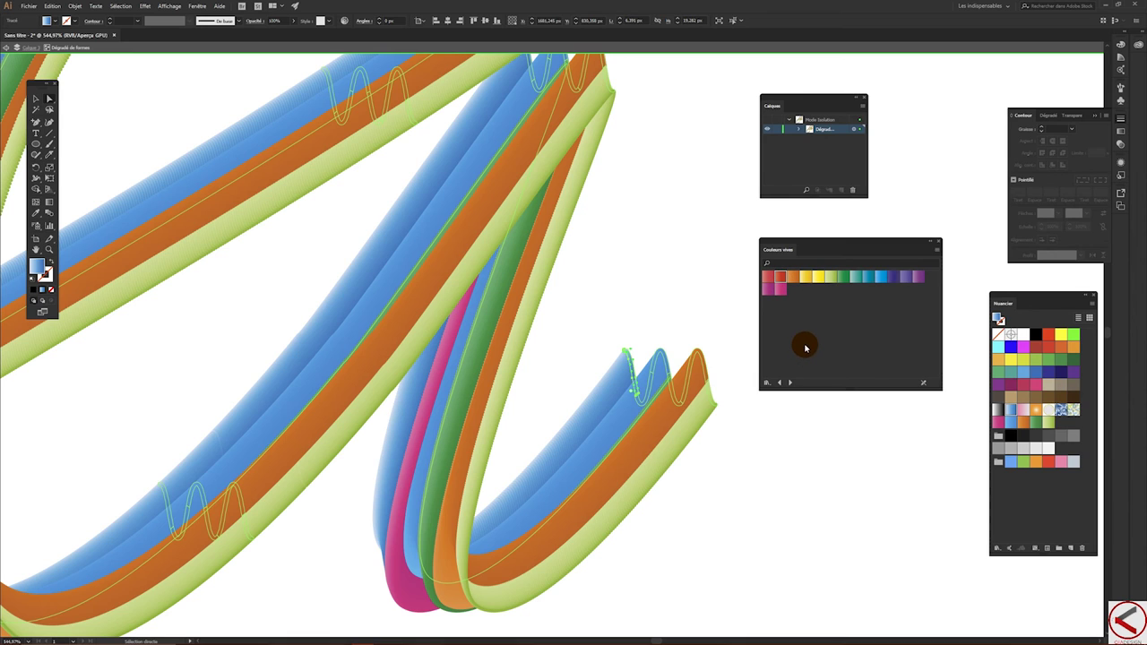
click(782, 278)
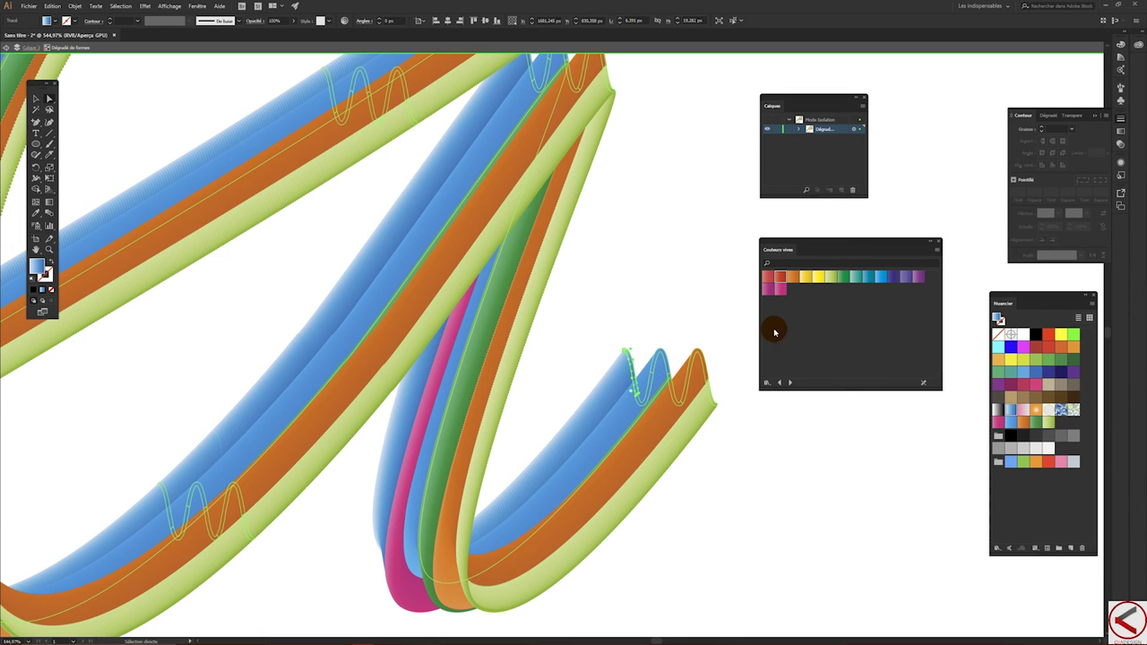
click(773, 282)
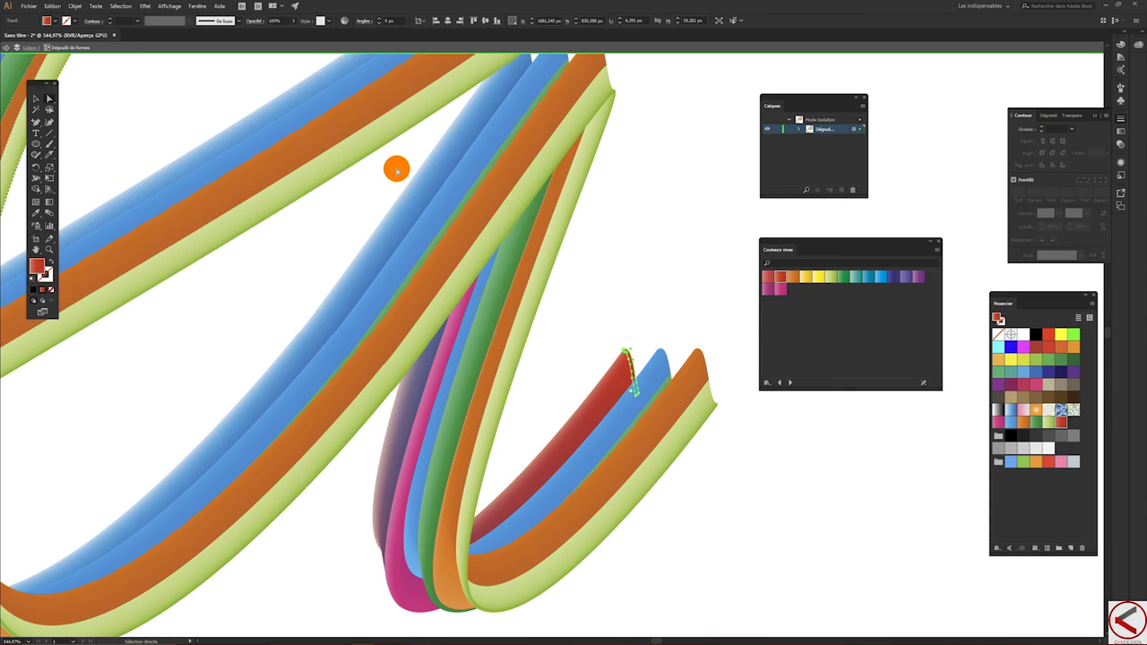
click(176, 436)
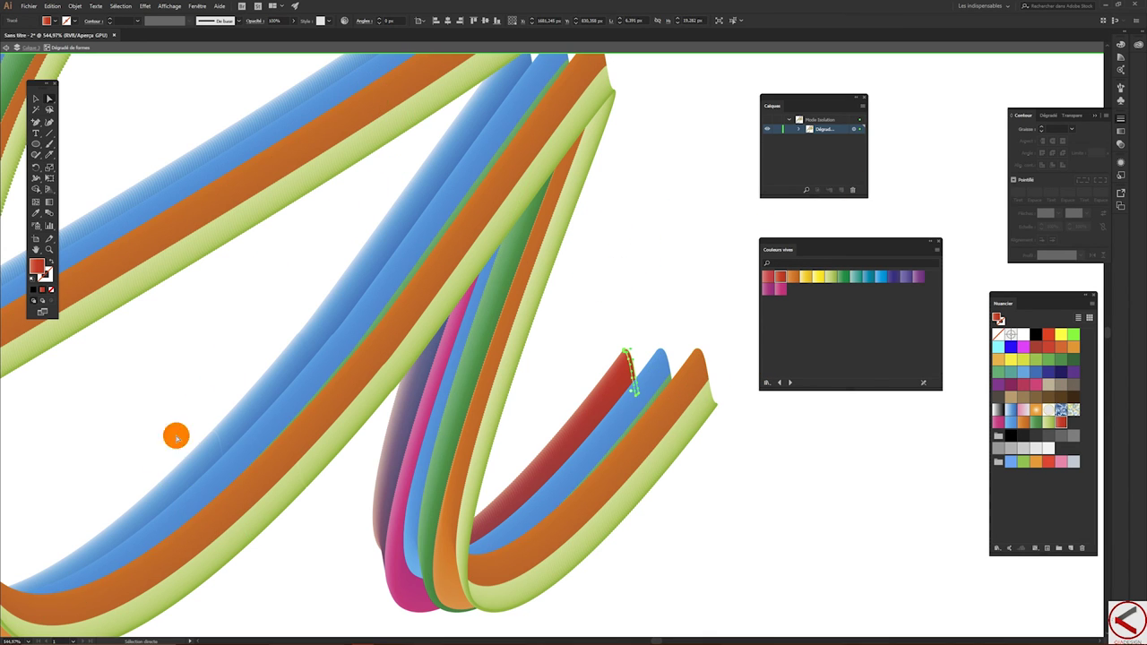
click(166, 504)
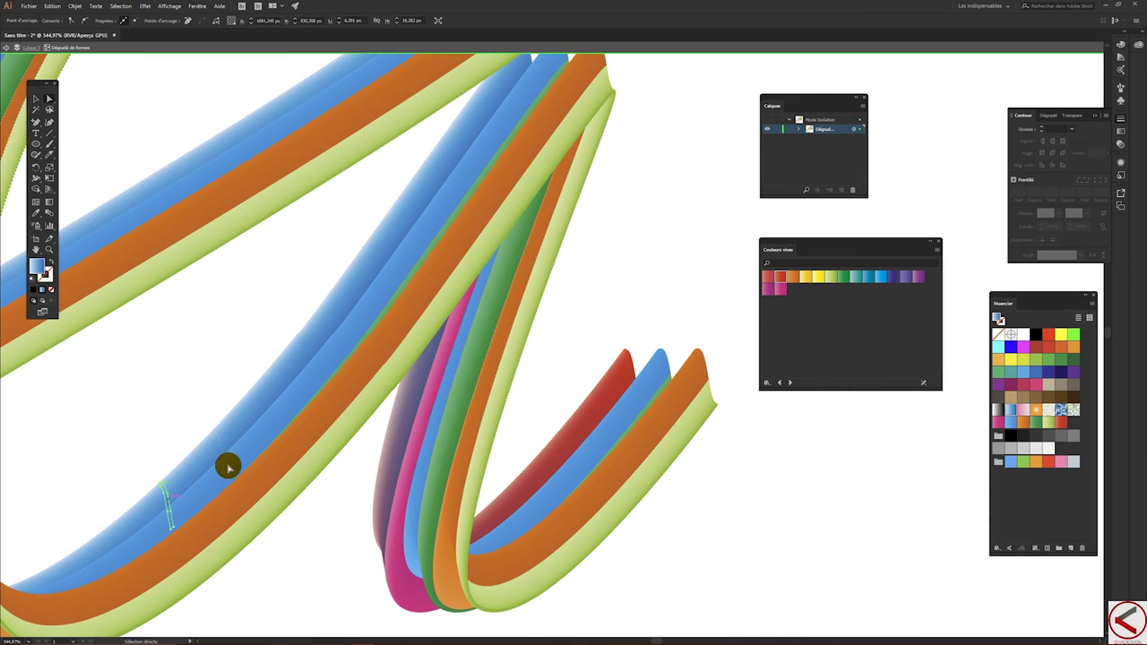
Step: Colour the inner strand along the letter's long diagonal stroke with the purple Couleurs vives swatch
click(910, 277)
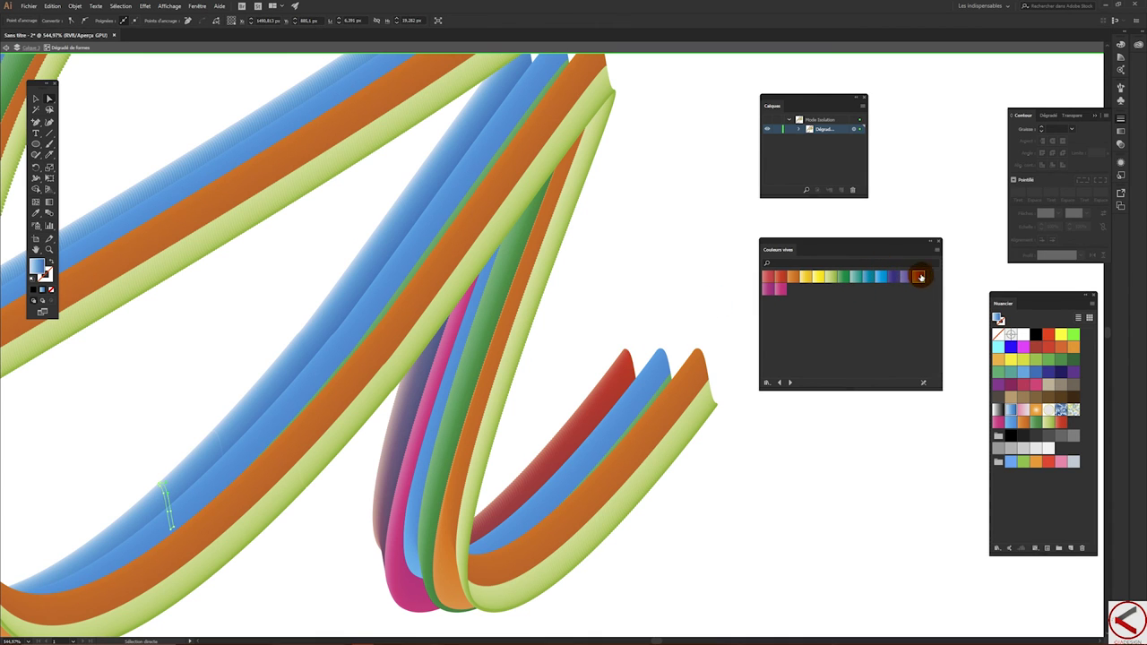
click(920, 280)
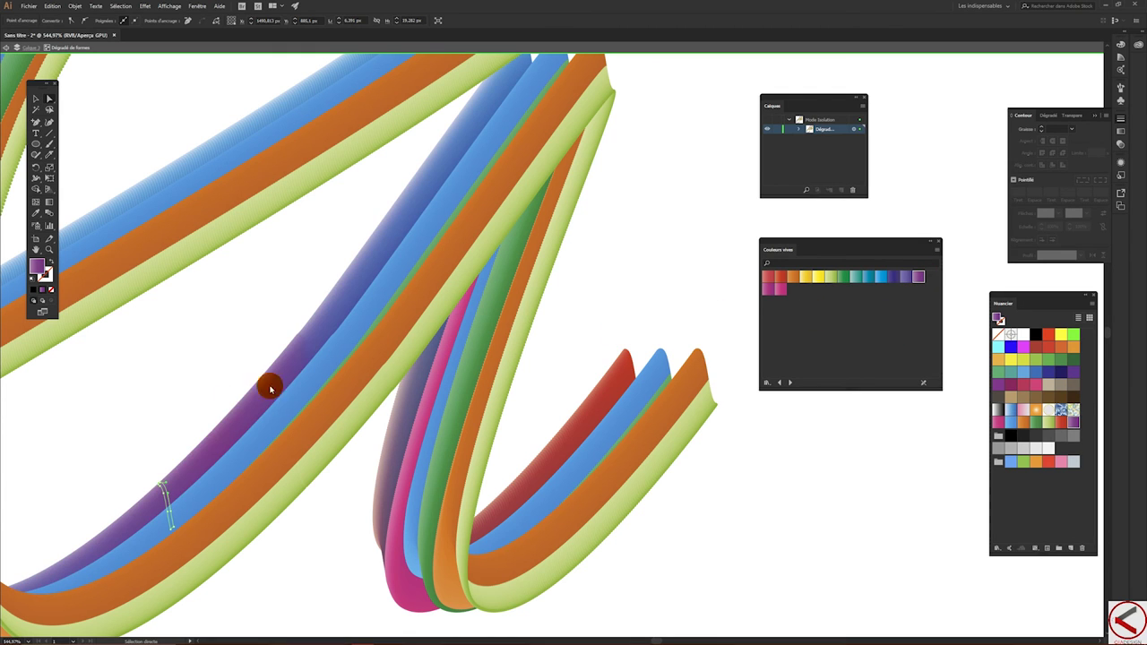
click(176, 489)
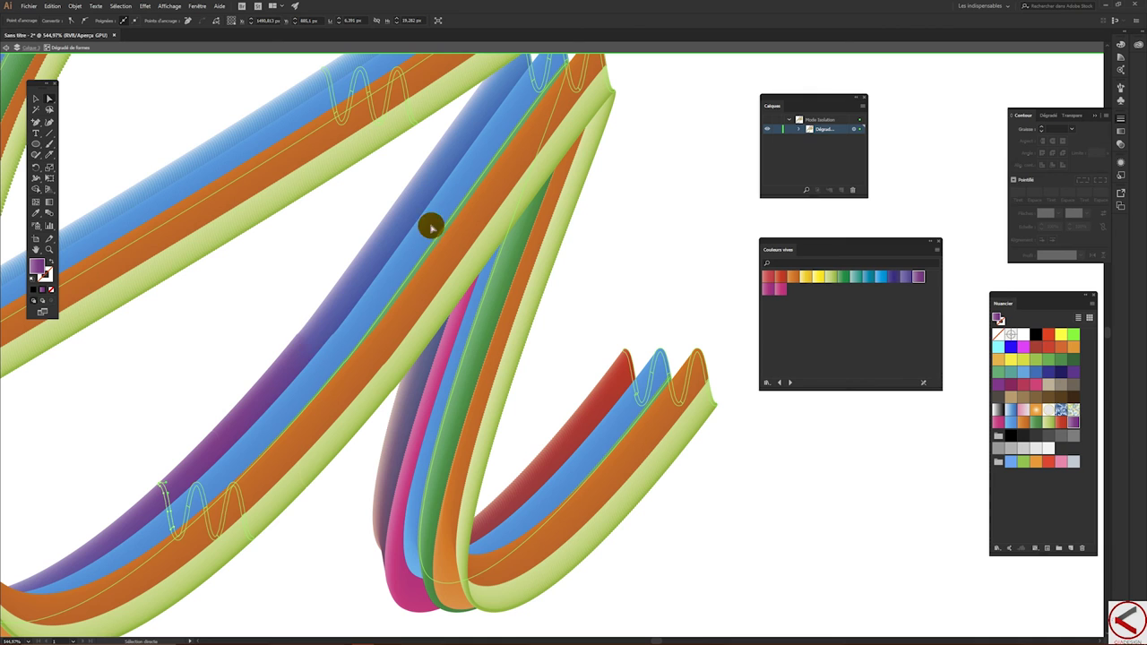
key(z)
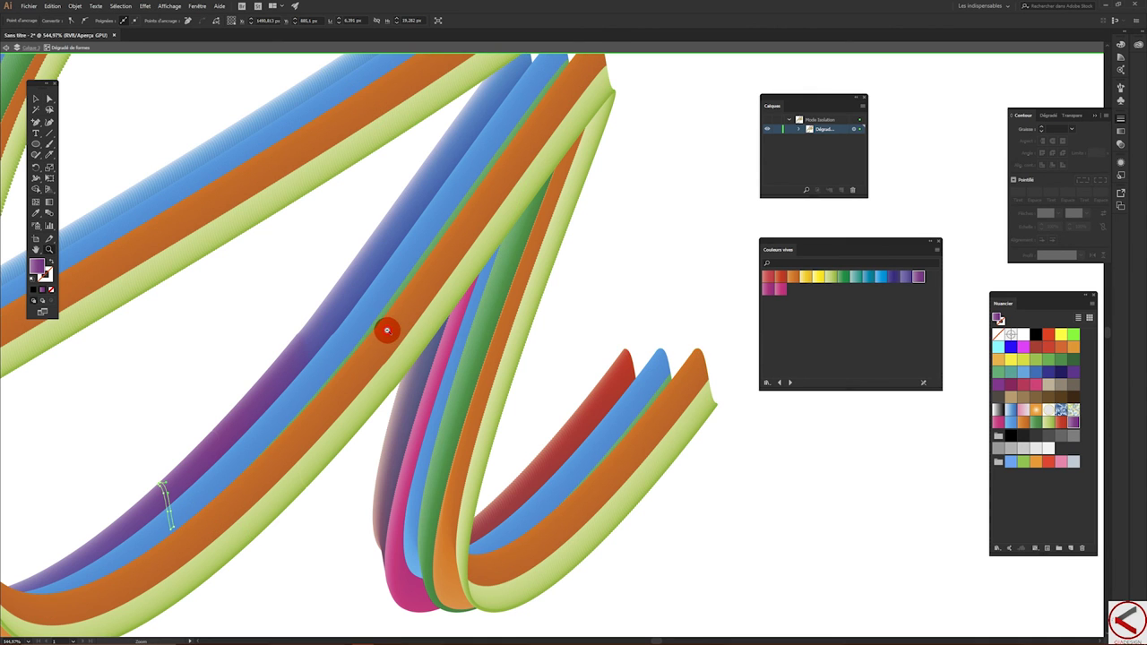
drag(386, 331, 261, 330)
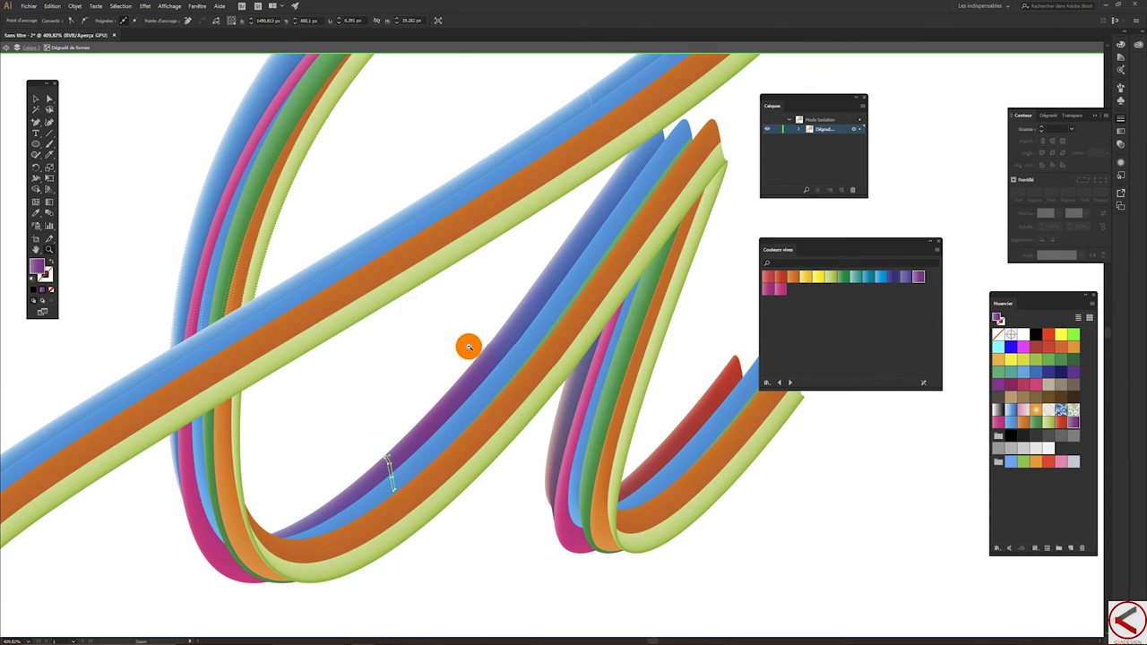
Step: Move the small wave group onto the tip of the ribbon's exit stroke
mouse_move(493, 332)
mouse_down()
mouse_move(496, 351)
mouse_move(466, 328)
mouse_move(370, 309)
mouse_move(387, 320)
mouse_up()
click(34, 102)
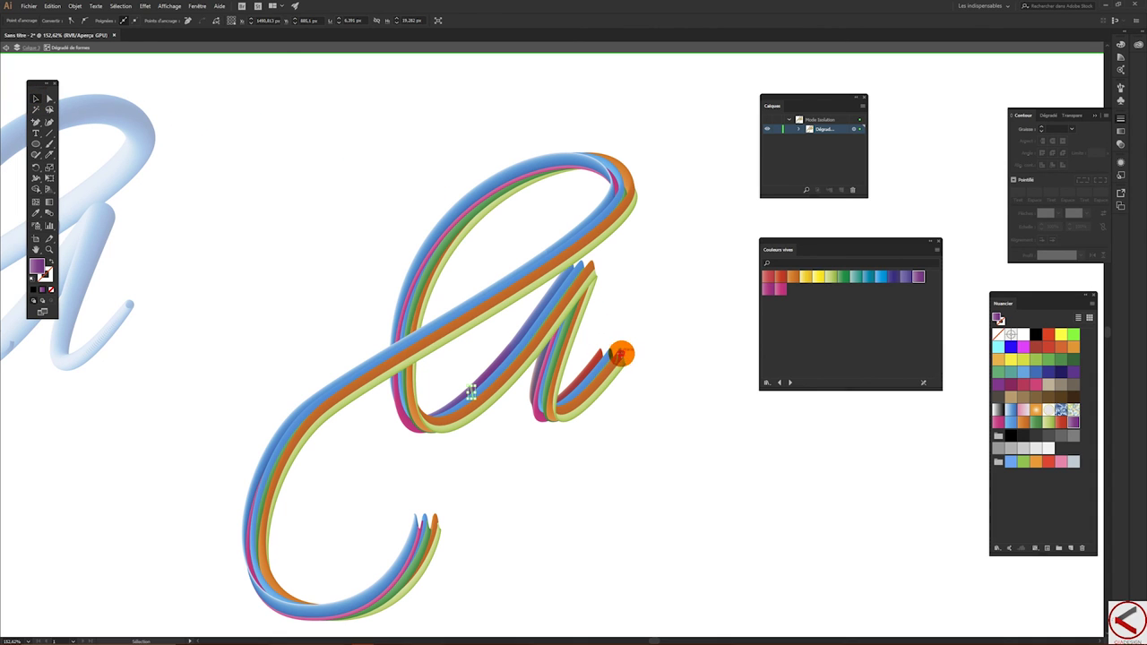
click(606, 357)
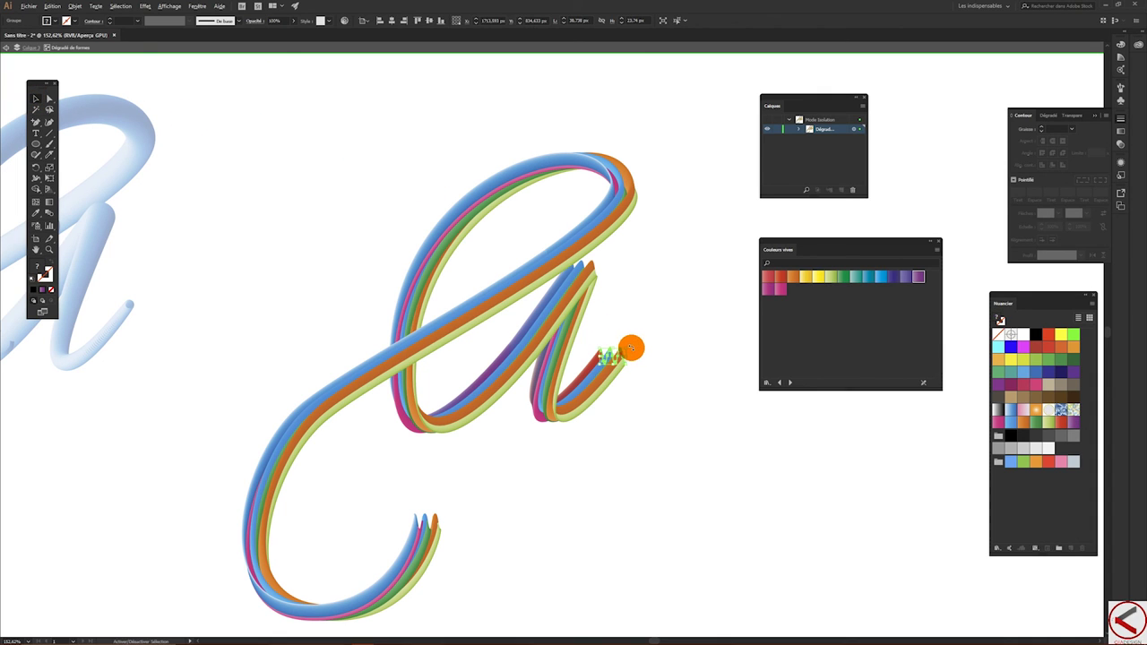
drag(626, 348, 622, 356)
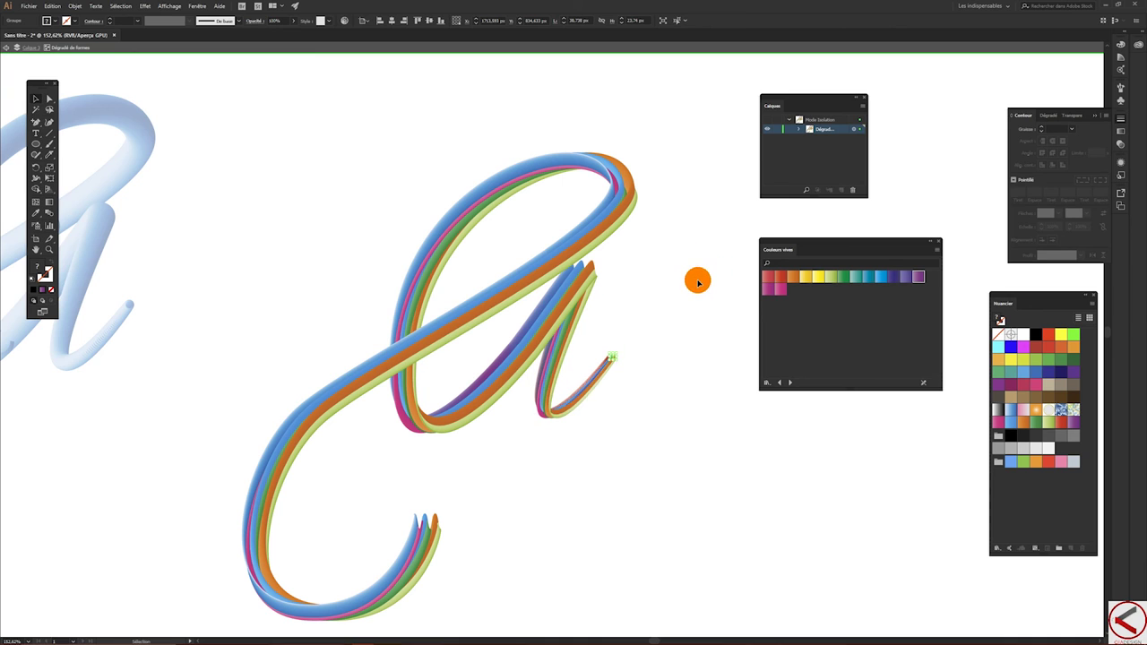
Step: Exit isolation mode, zoom out to show both letters, and change the screen mode
click(7, 48)
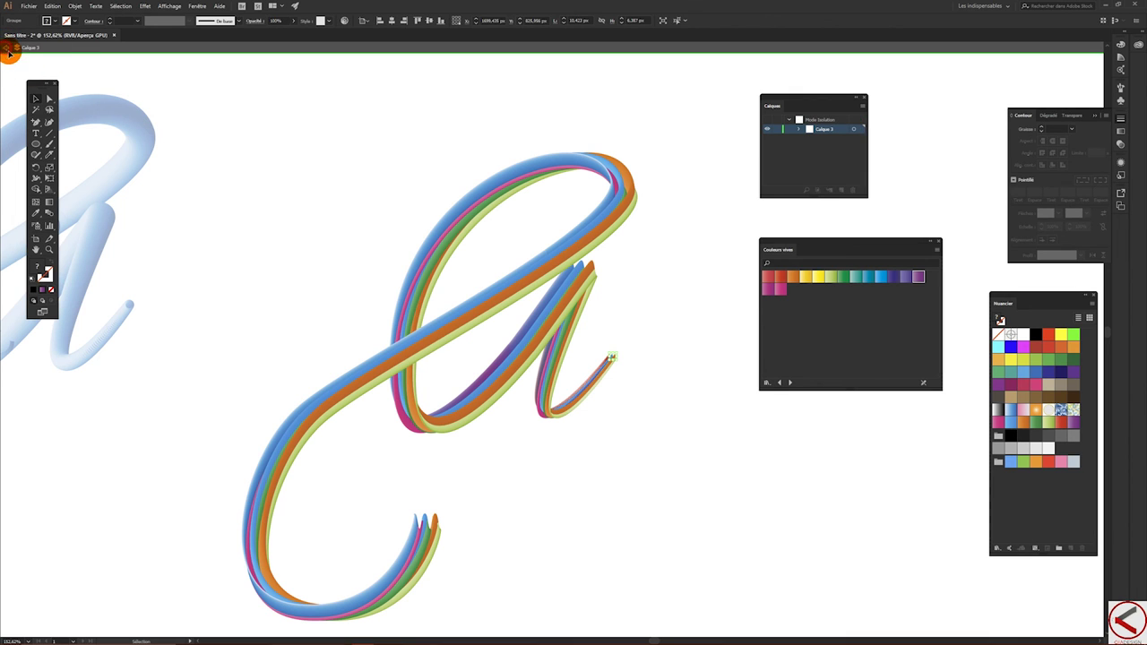
double_click(154, 136)
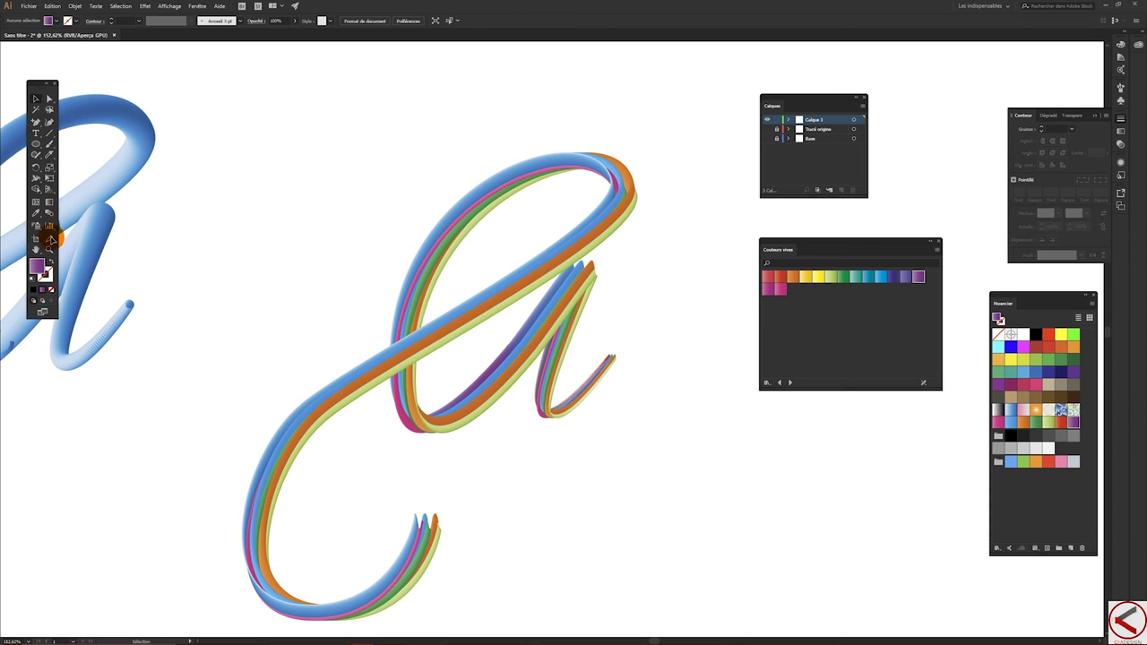
drag(269, 325, 208, 324)
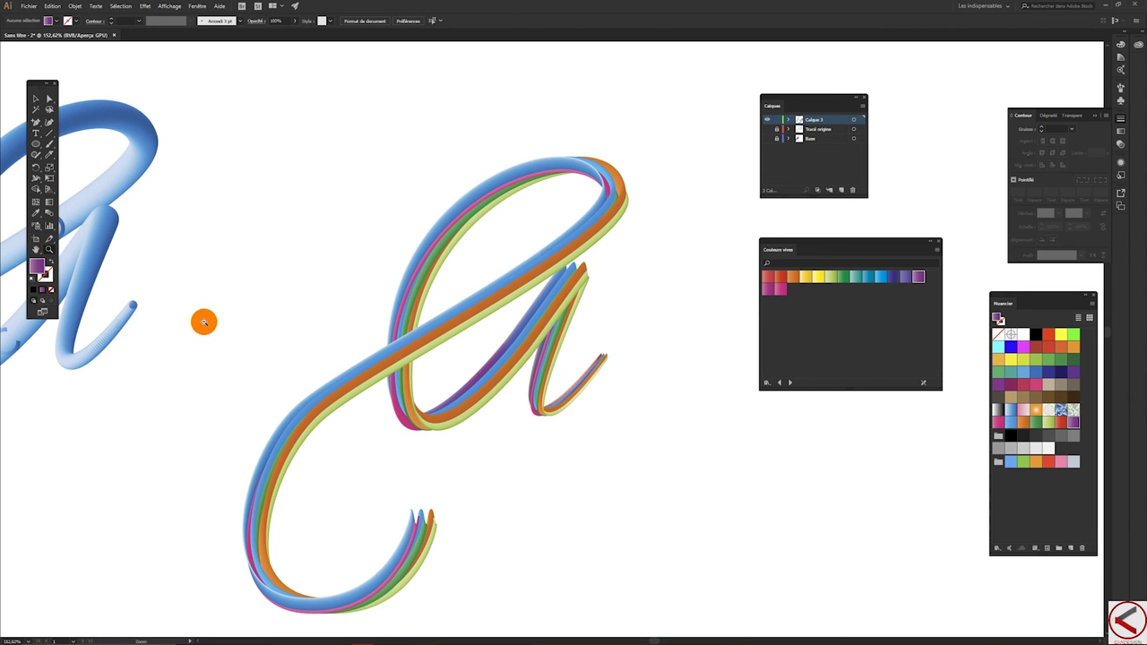
click(41, 104)
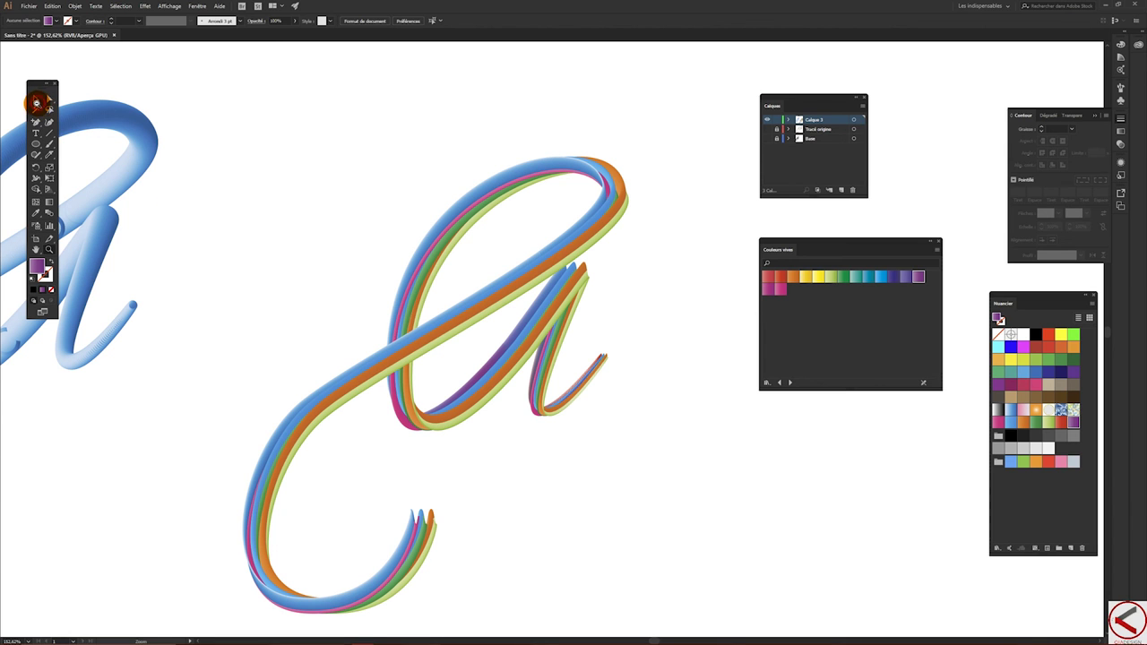
key(f)
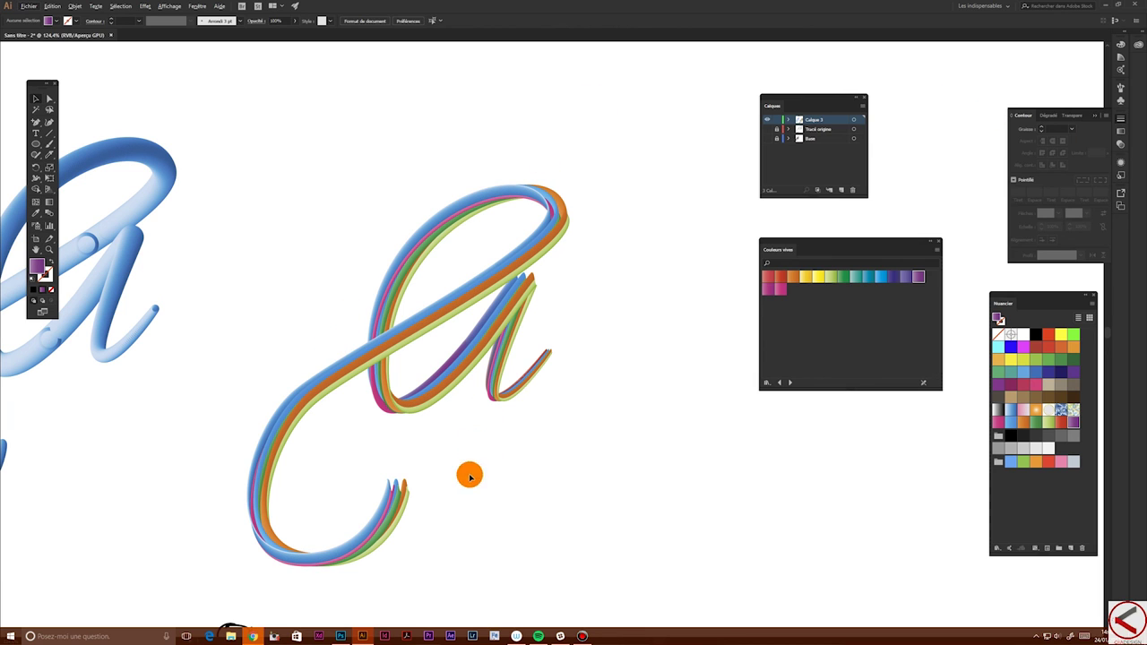
click(340, 637)
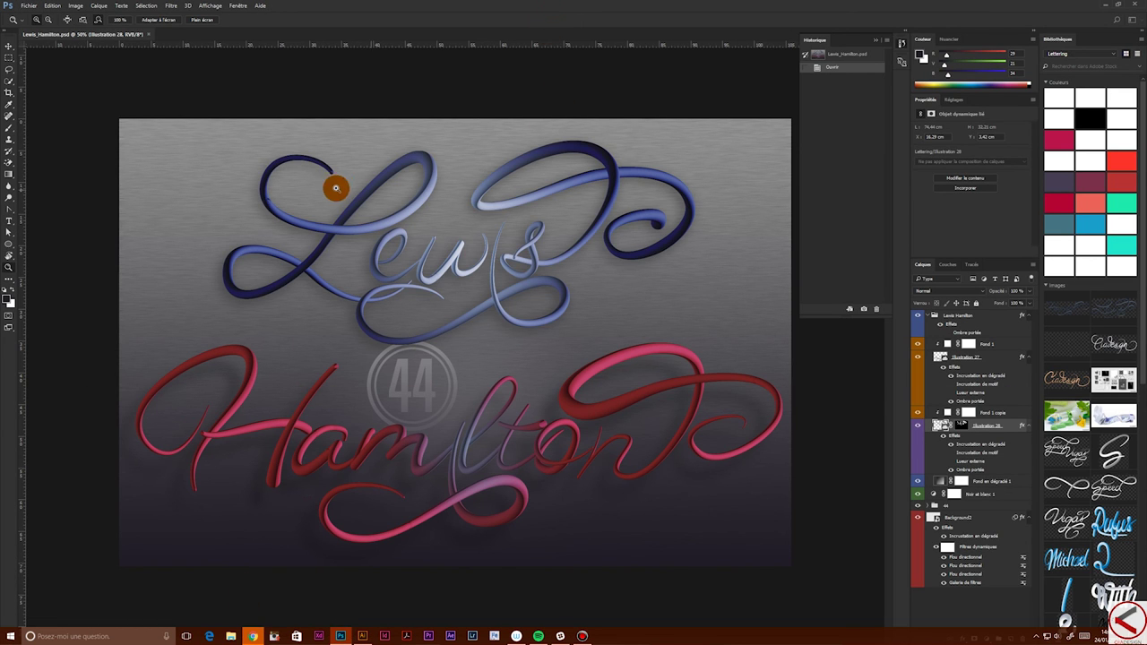
click(1104, 11)
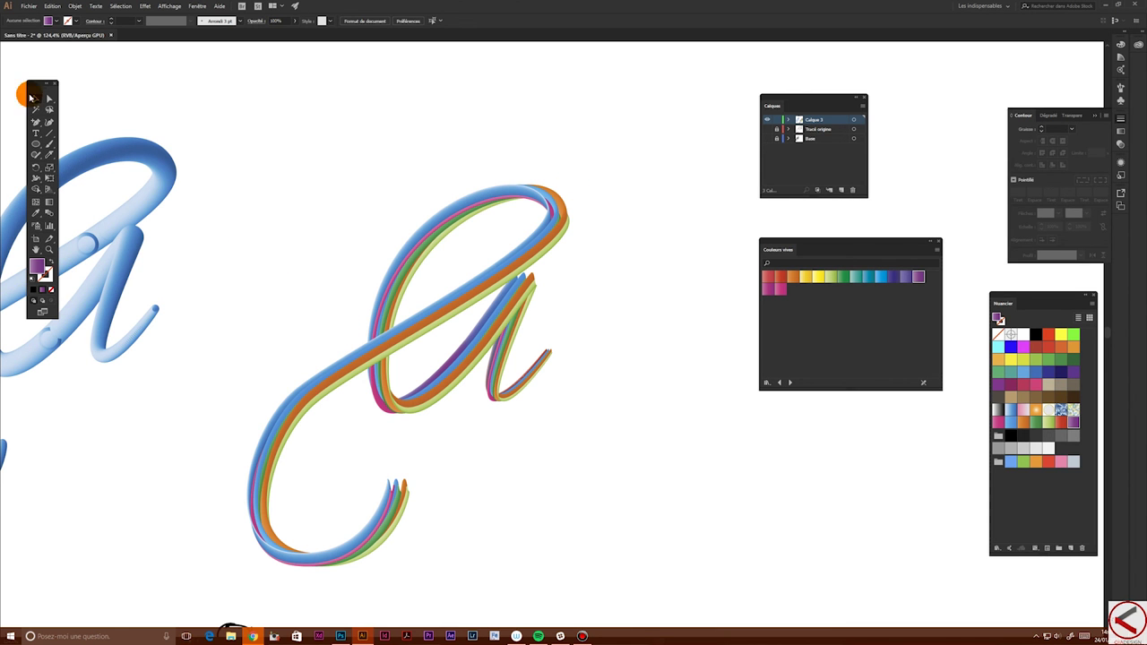